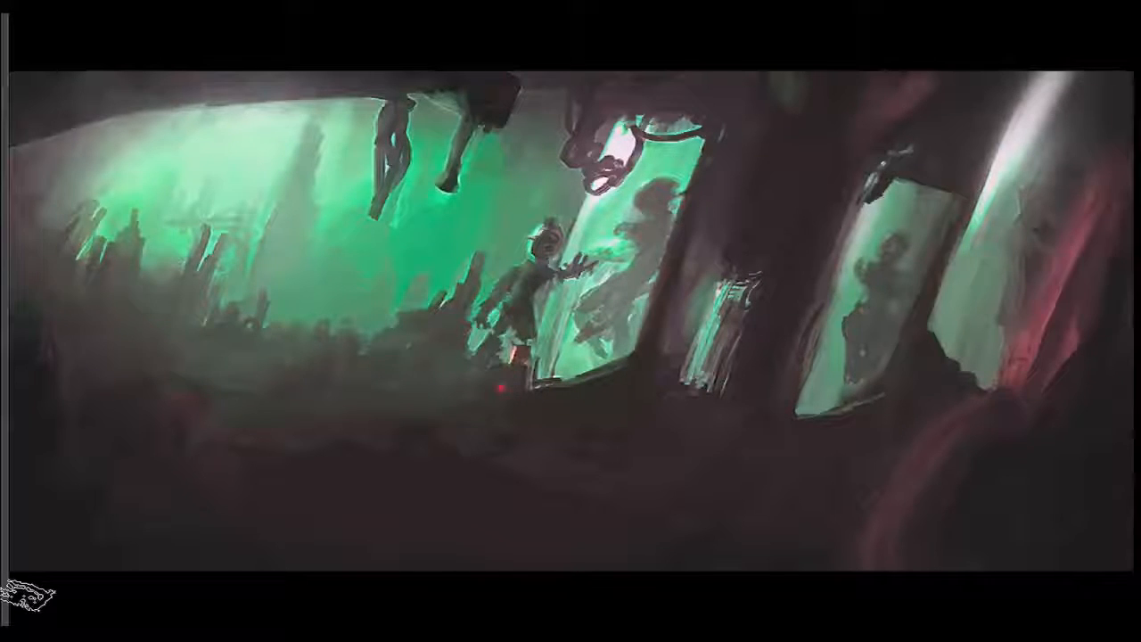
# - Switch between the open paintings Wacom_Demo.psd and 6ai-01.psd to compare them
pyautogui.click(537, 6)
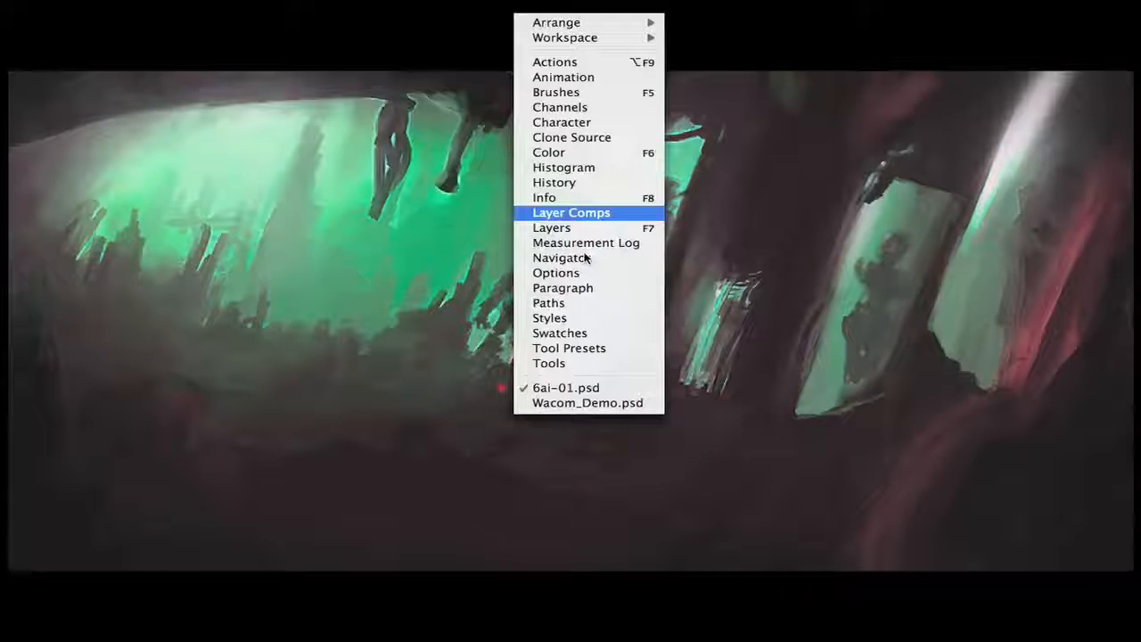
pyautogui.click(594, 402)
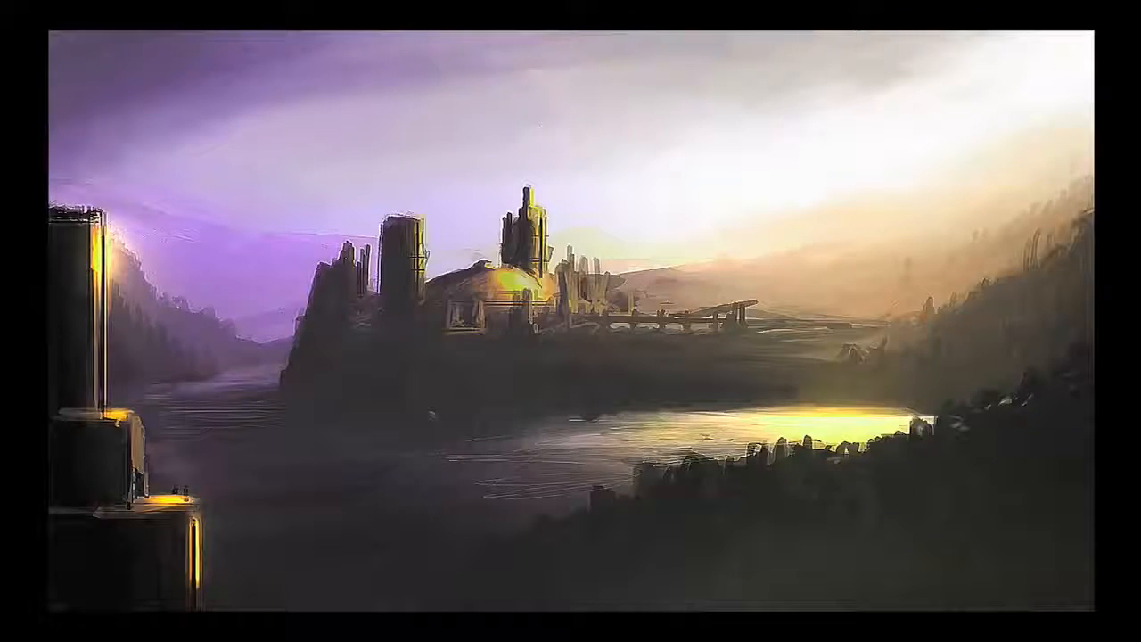
pyautogui.click(537, 5)
pyautogui.click(586, 386)
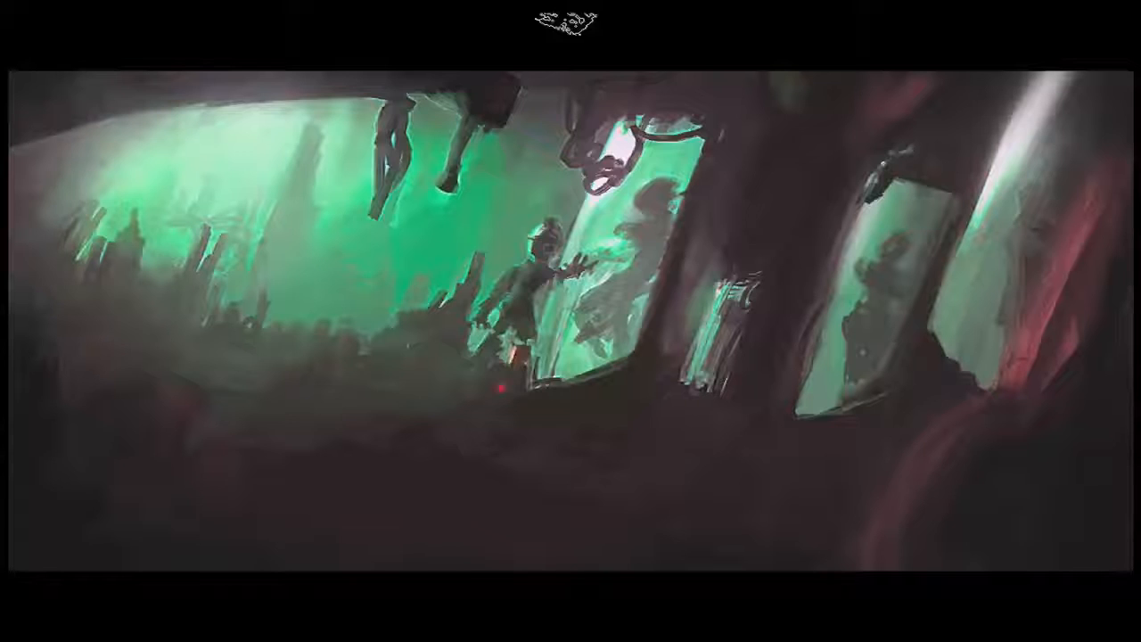
pyautogui.click(542, 8)
pyautogui.click(539, 403)
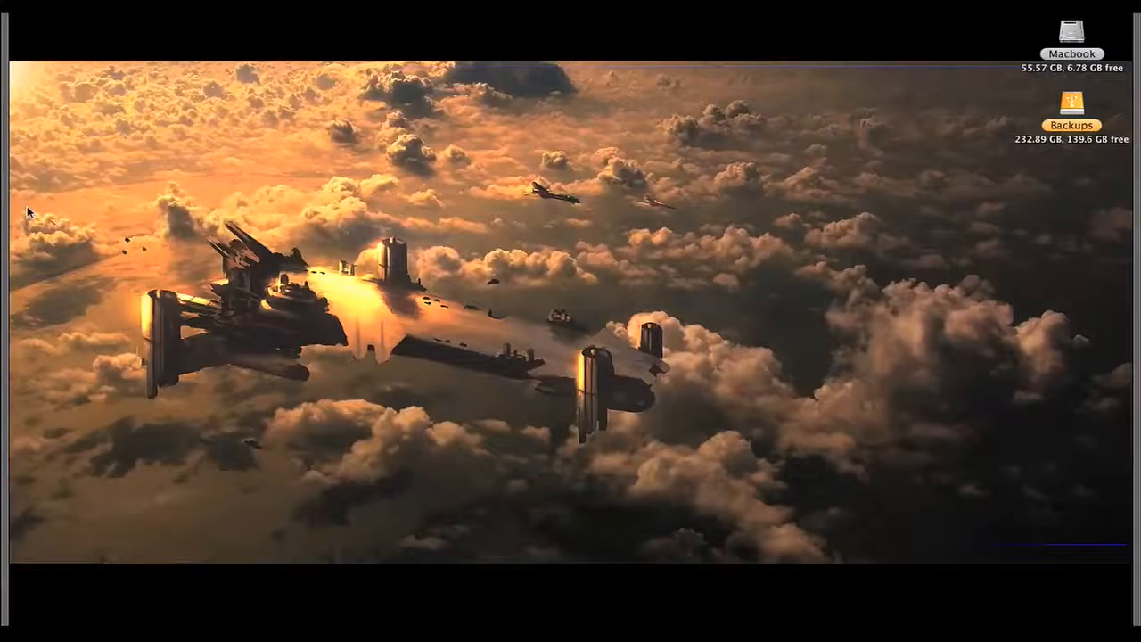
# - Show the tool panels and create a white RGB document of 2048 x 750 pixels at 72 pixels/inch
pyautogui.moveTo(6, 235)
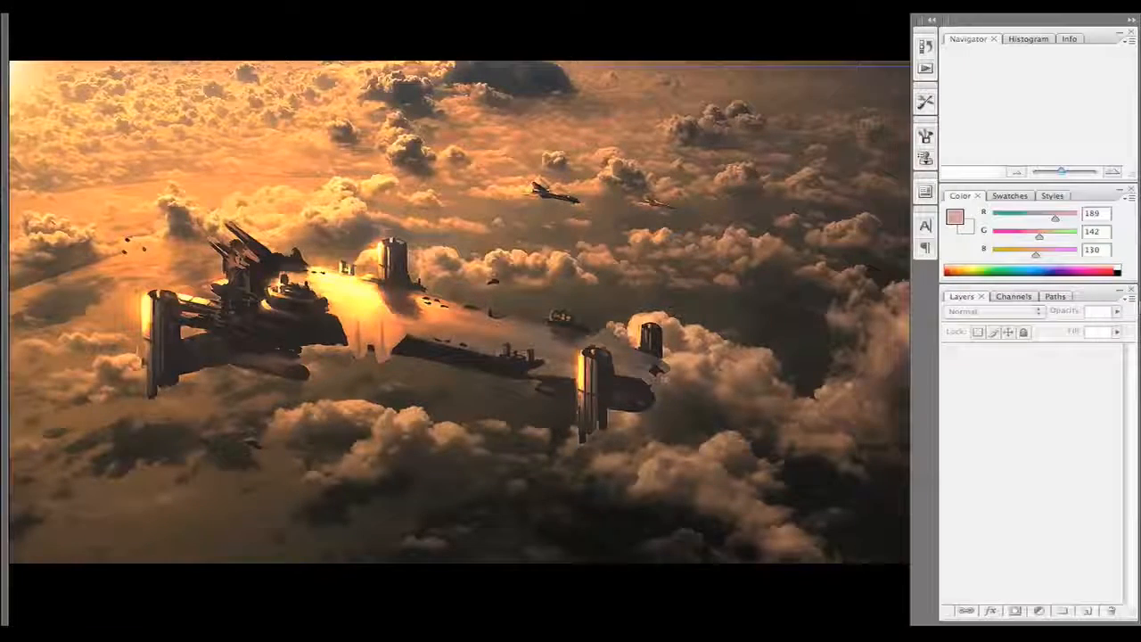
pyautogui.press('Tab')
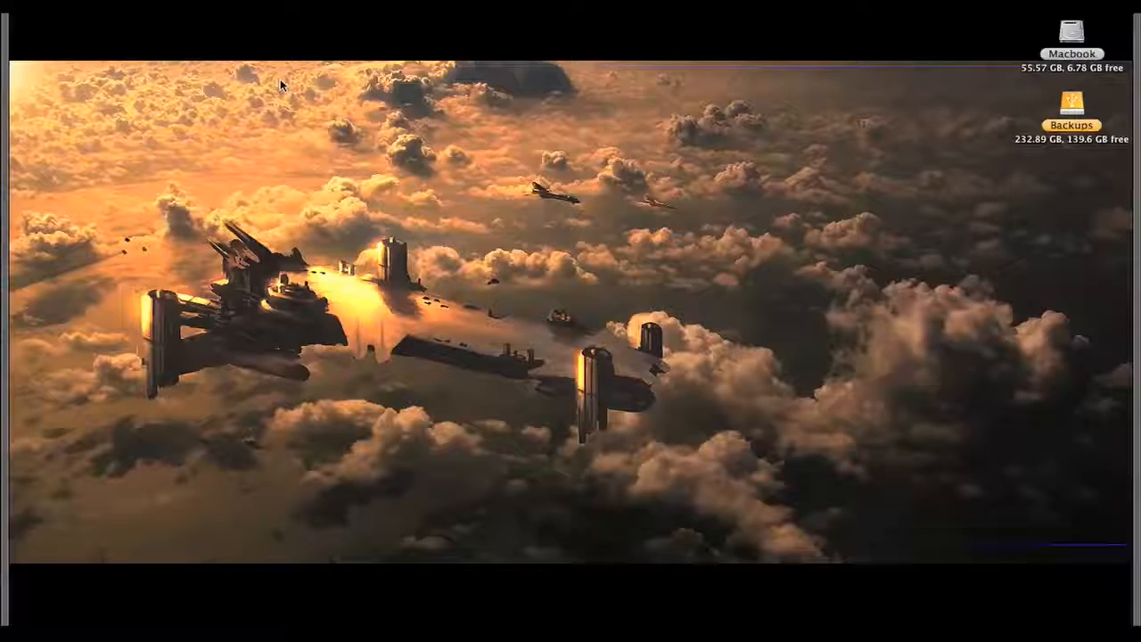
pyautogui.press('Tab')
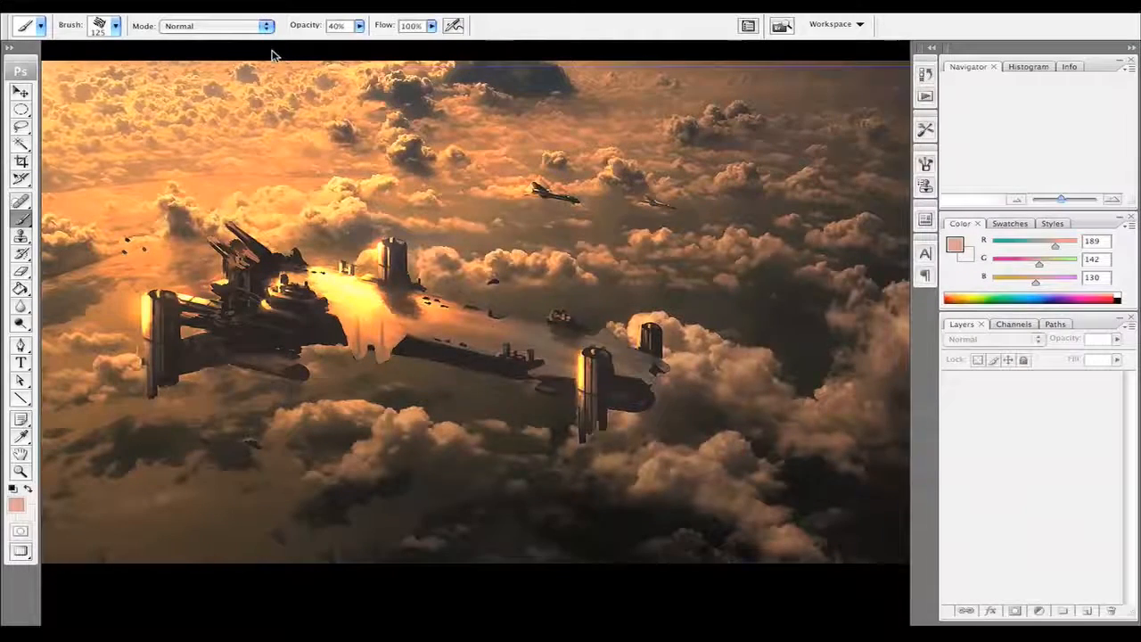
pyautogui.press('super+n')
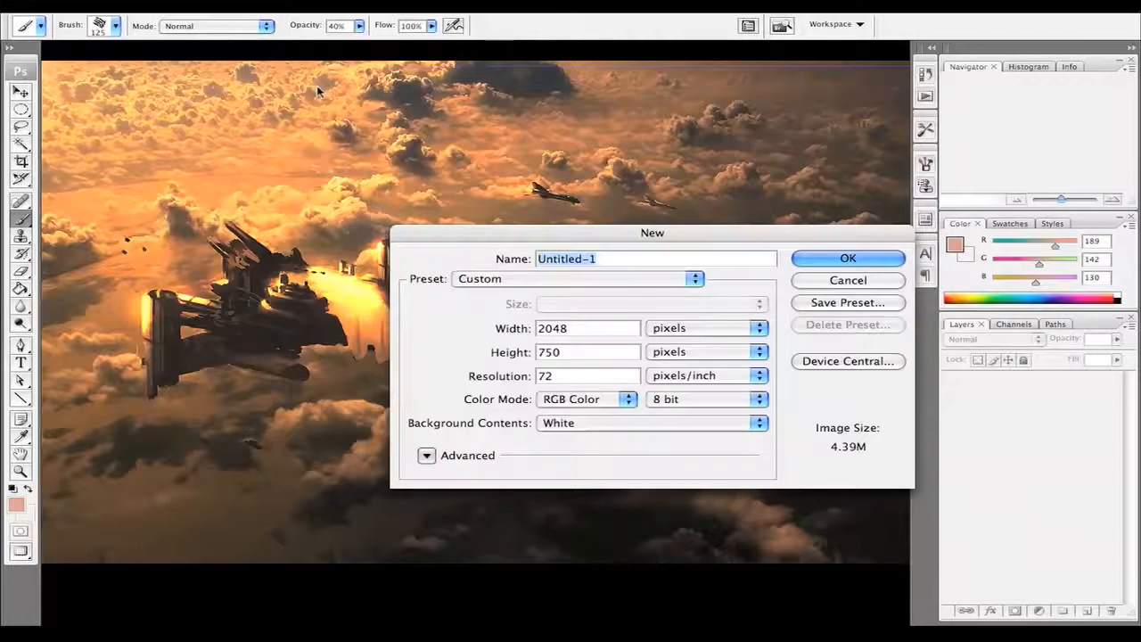
pyautogui.click(818, 260)
# - Display the blank canvas on a black full-screen background and fit it to the view with the tool panels showing
pyautogui.press('f')
pyautogui.press('Tab')
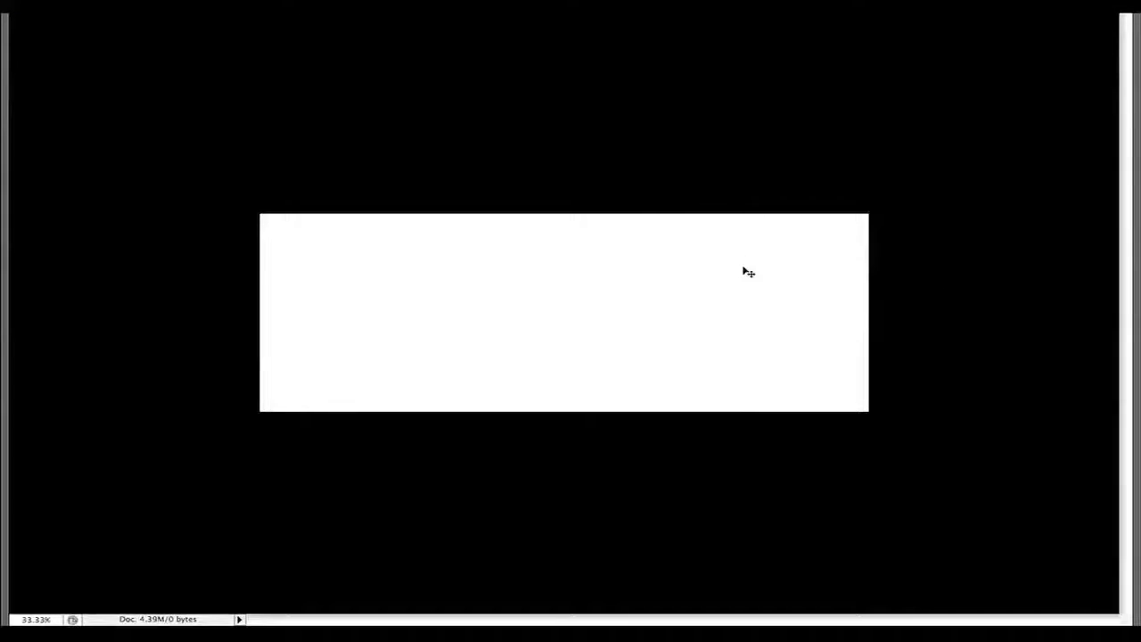
pyautogui.press('super+0')
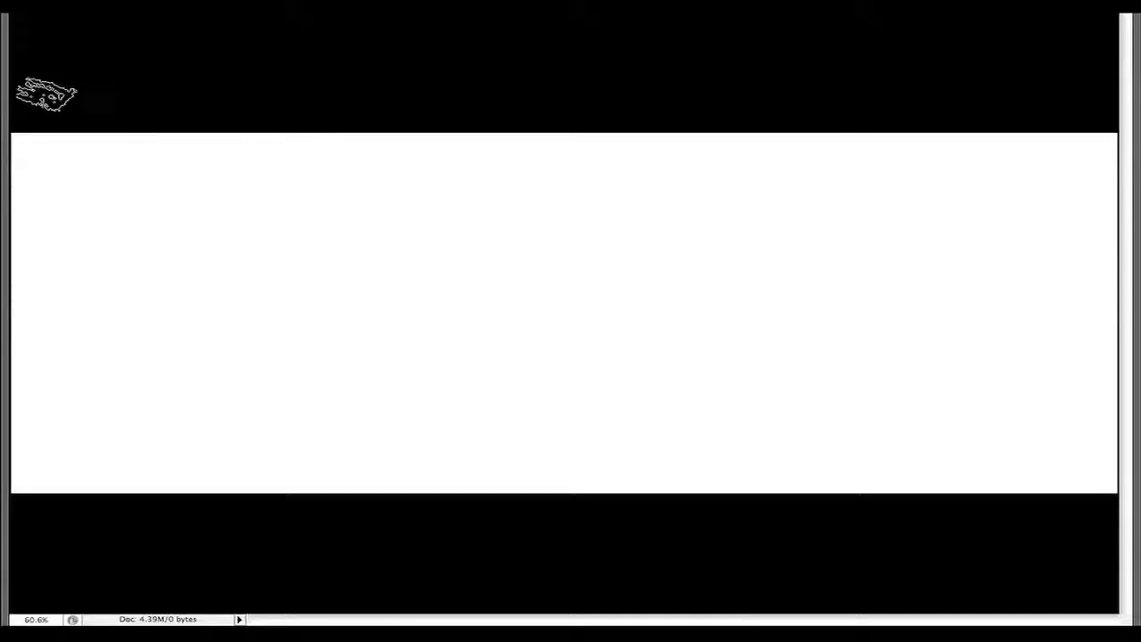
pyautogui.press('Tab')
pyautogui.press('super+0')
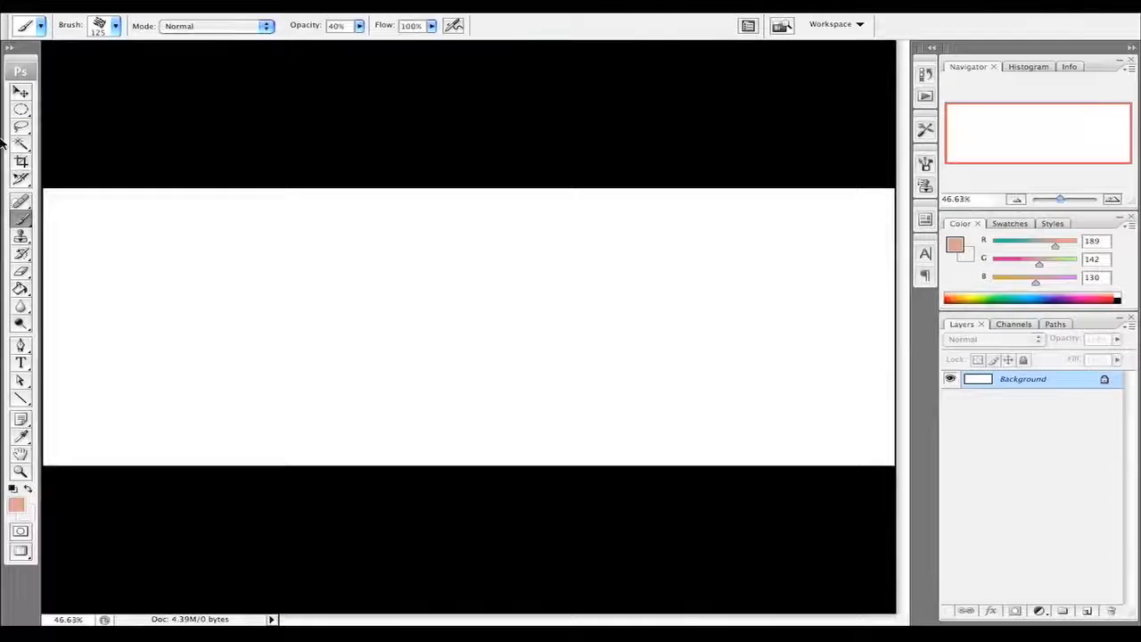
# - Extend the canvas upward beyond its upper edge with the Crop tool, keeping the full width
pyautogui.click(21, 160)
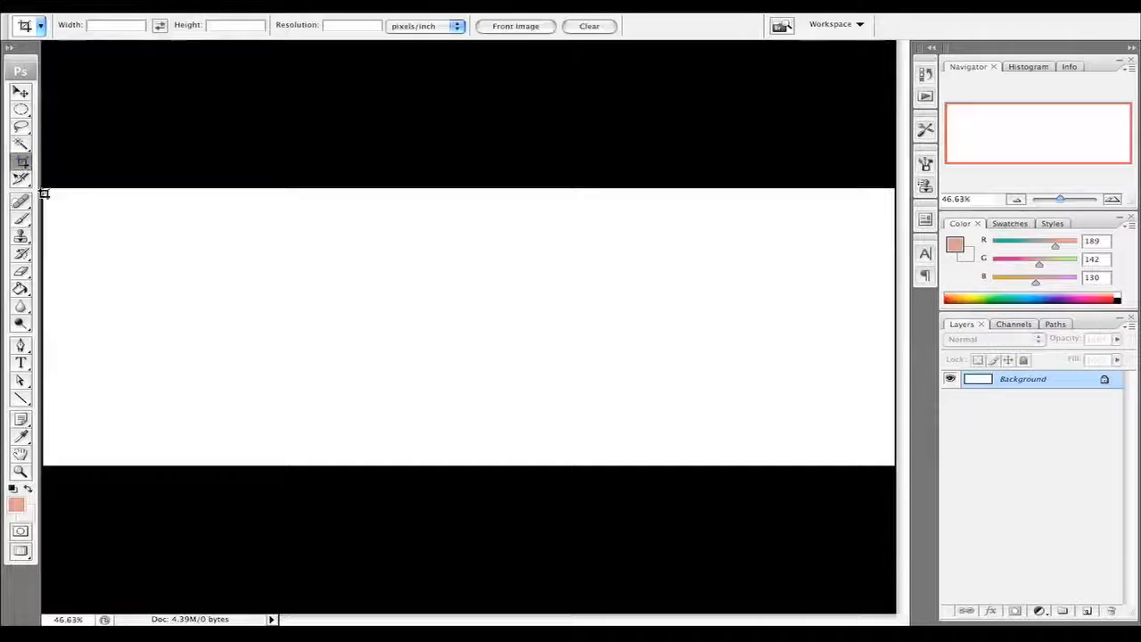
pyautogui.moveTo(45, 188); pyautogui.dragTo(939, 494)
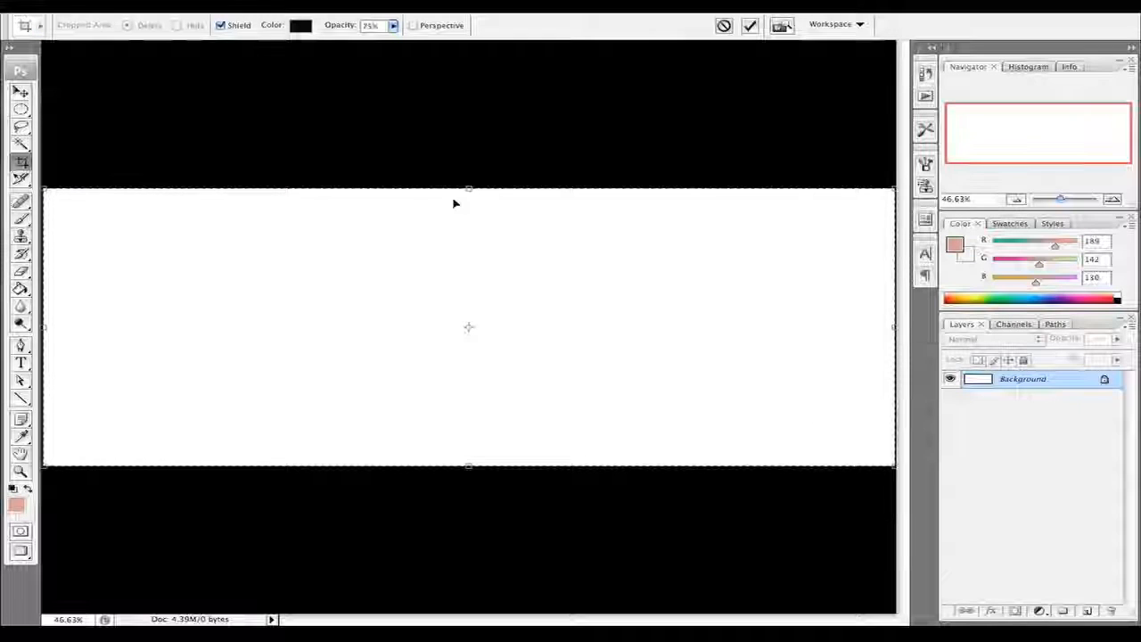
pyautogui.moveTo(469, 188); pyautogui.dragTo(470, 147)
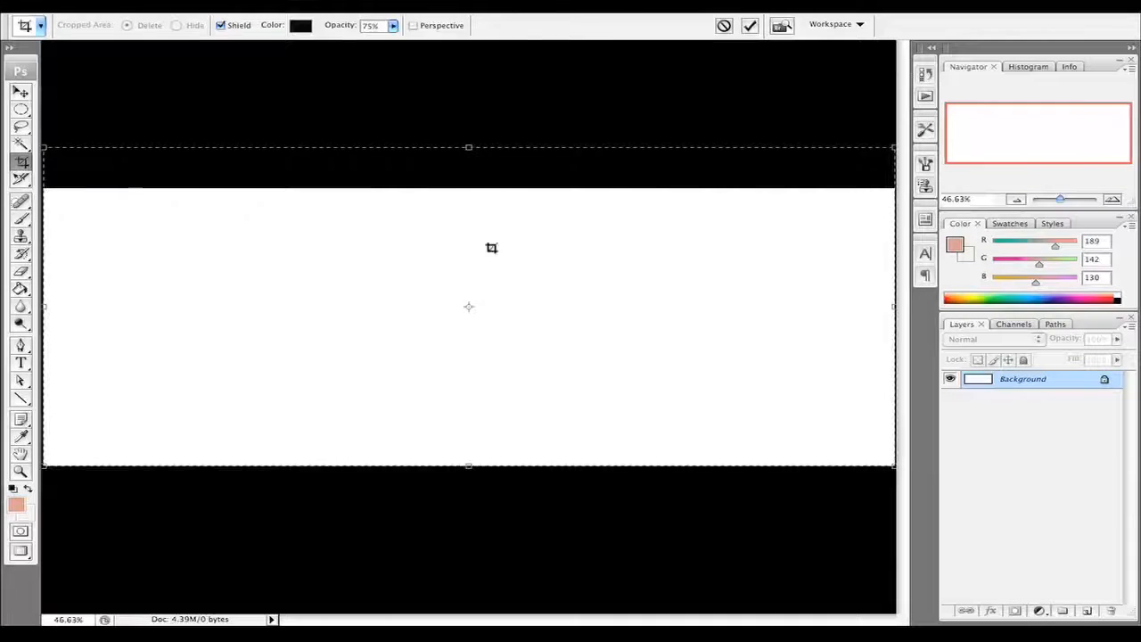
pyautogui.press('Return')
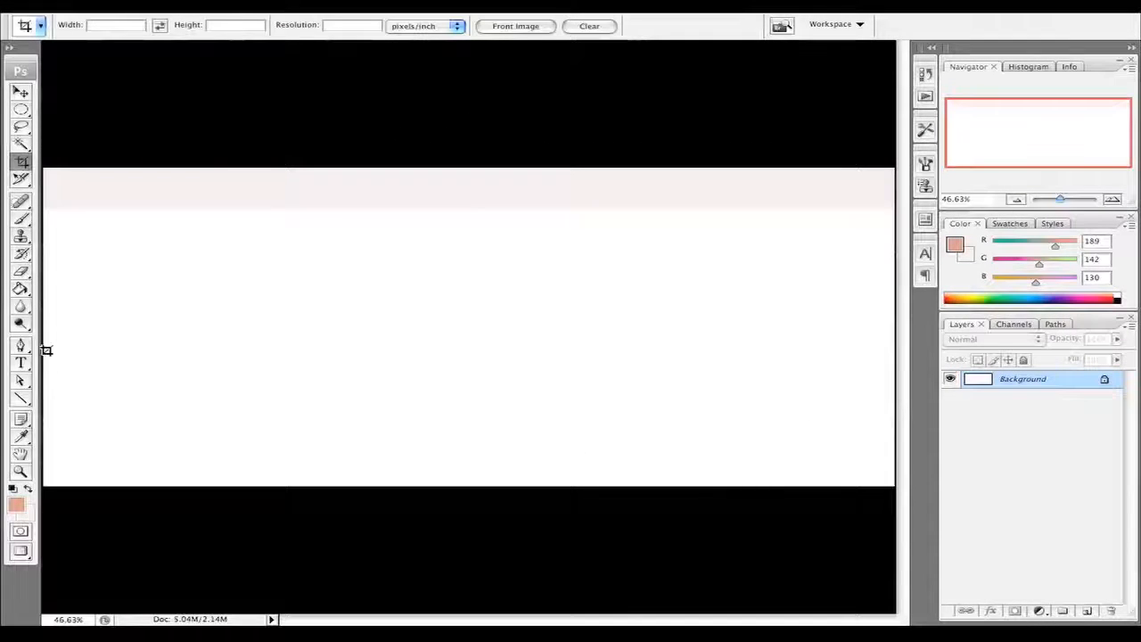
# - Paint the tinted strip along the canvas's upper edge white and set the brush opacity to 100%
pyautogui.click(28, 488)
pyautogui.press('b')
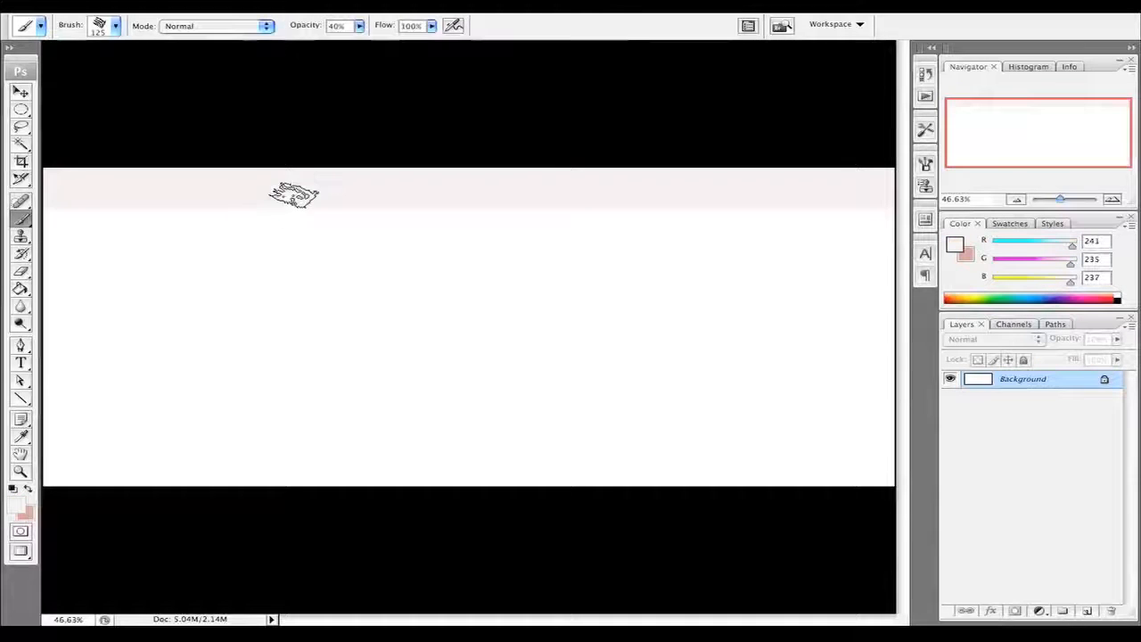
pyautogui.click(12, 489)
pyautogui.click(27, 488)
pyautogui.moveTo(187, 250)
pyautogui.mouseDown()
pyautogui.moveTo(183, 181)
pyautogui.moveTo(162, 189)
pyautogui.moveTo(216, 175)
pyautogui.moveTo(162, 204)
pyautogui.moveTo(268, 141)
pyautogui.moveTo(182, 195)
pyautogui.moveTo(63, 214)
pyautogui.moveTo(136, 132)
pyautogui.moveTo(94, 154)
pyautogui.moveTo(244, 185)
pyautogui.moveTo(292, 230)
pyautogui.moveTo(439, 222)
pyautogui.moveTo(749, 160)
pyautogui.moveTo(782, 181)
pyautogui.moveTo(715, 222)
pyautogui.moveTo(868, 205)
pyautogui.moveTo(904, 178)
pyautogui.mouseUp()
pyautogui.press('0')
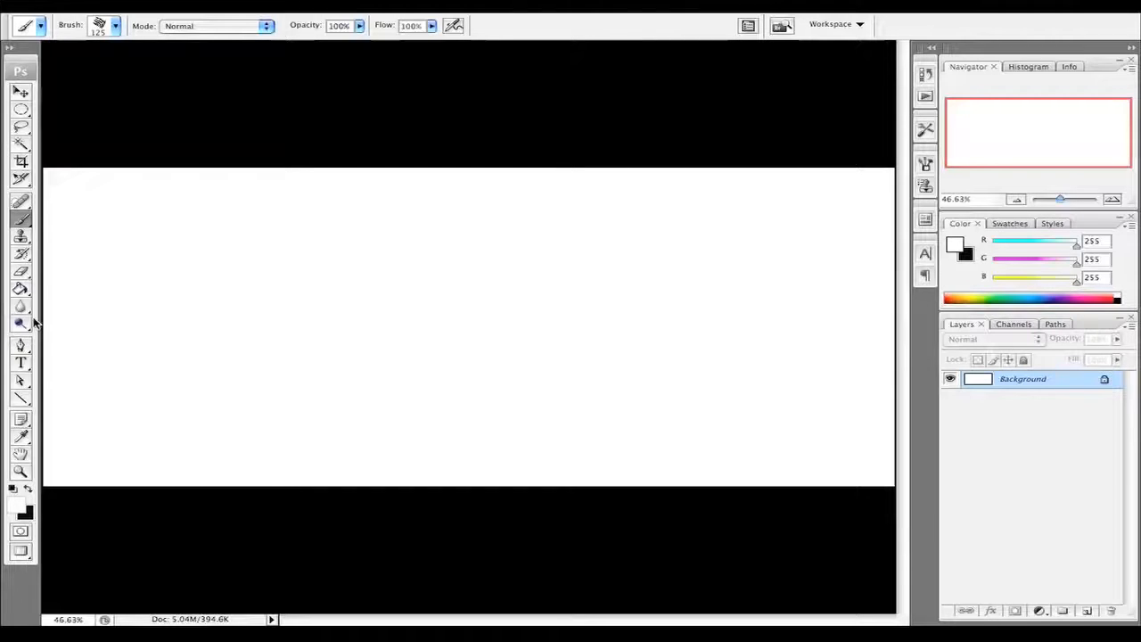
# - Handwrite "The last" in the canvas's upper left area with a small black brush
pyautogui.press('[')
pyautogui.press('[')
pyautogui.press('[')
pyautogui.press('[')
pyautogui.press('[')
pyautogui.press('[')
pyautogui.press('[')
pyautogui.click(17, 493)
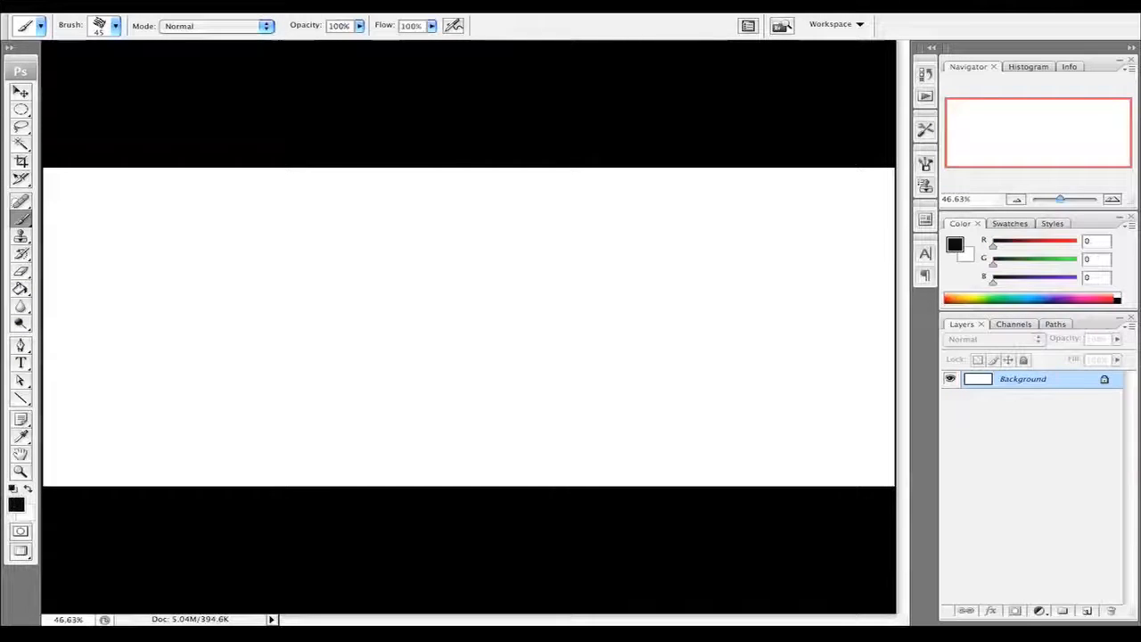
pyautogui.moveTo(135, 192)
pyautogui.mouseDown()
pyautogui.moveTo(130, 244)
pyautogui.moveTo(161, 181)
pyautogui.mouseUp()
pyautogui.moveTo(144, 198)
pyautogui.mouseDown()
pyautogui.moveTo(155, 247)
pyautogui.moveTo(185, 246)
pyautogui.mouseUp()
pyautogui.moveTo(263, 192)
pyautogui.mouseDown()
pyautogui.moveTo(239, 255)
pyautogui.moveTo(312, 234)
pyautogui.moveTo(303, 249)
pyautogui.mouseUp()
pyautogui.moveTo(347, 189)
pyautogui.mouseDown()
pyautogui.moveTo(328, 249)
pyautogui.moveTo(355, 222)
pyautogui.mouseUp()
# - Handwrite "Stronghold!" after "The last" to complete the title line
pyautogui.moveTo(430, 218); pyautogui.dragTo(385, 250)
pyautogui.moveTo(453, 203)
pyautogui.mouseDown()
pyautogui.moveTo(439, 253)
pyautogui.moveTo(453, 230)
pyautogui.moveTo(542, 243)
pyautogui.moveTo(504, 267)
pyautogui.mouseUp()
pyautogui.moveTo(558, 197)
pyautogui.mouseDown()
pyautogui.moveTo(575, 247)
pyautogui.moveTo(625, 239)
pyautogui.moveTo(612, 243)
pyautogui.moveTo(640, 255)
pyautogui.mouseUp()
pyautogui.moveTo(681, 205); pyautogui.dragTo(674, 260)
pyautogui.click(672, 274)
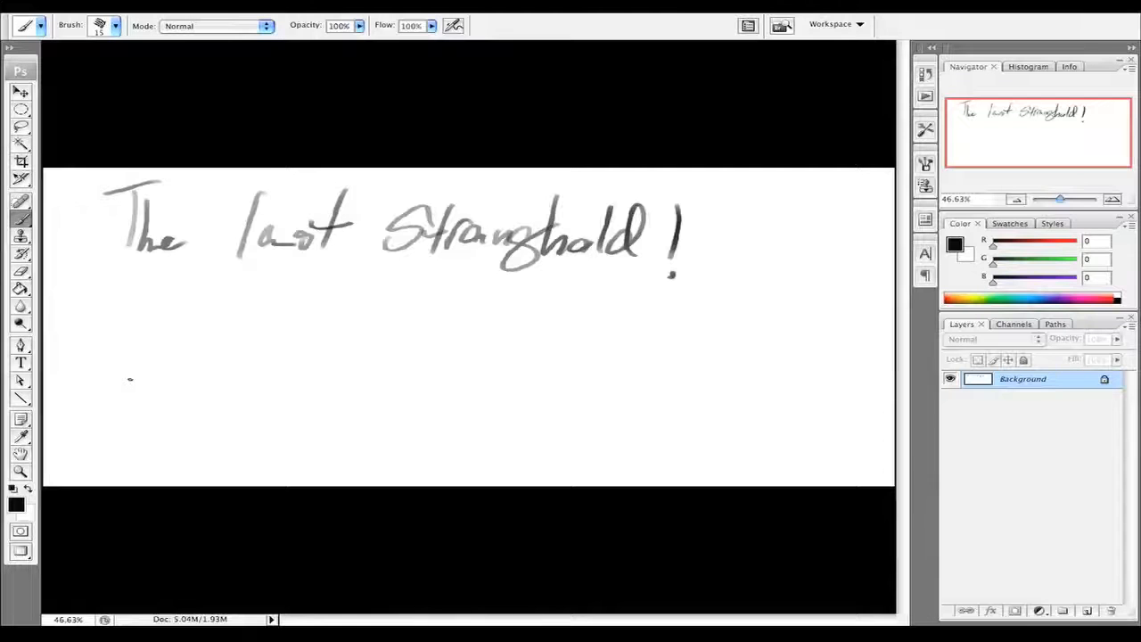
# - Draw a wide rectangular frame below the left part of the title with straight strokes of a 7 px brush
pyautogui.press('[')
pyautogui.press('[')
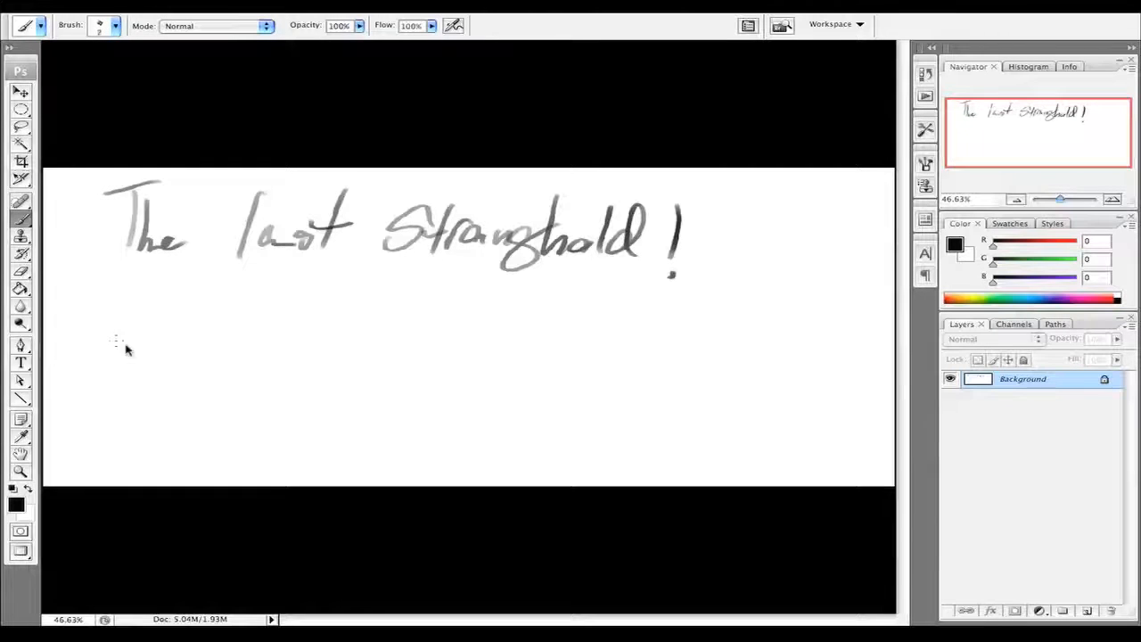
pyautogui.moveTo(136, 339)
pyautogui.mouseDown()
pyautogui.moveTo(135, 457)
pyautogui.moveTo(148, 342)
pyautogui.moveTo(385, 385)
pyautogui.mouseUp()
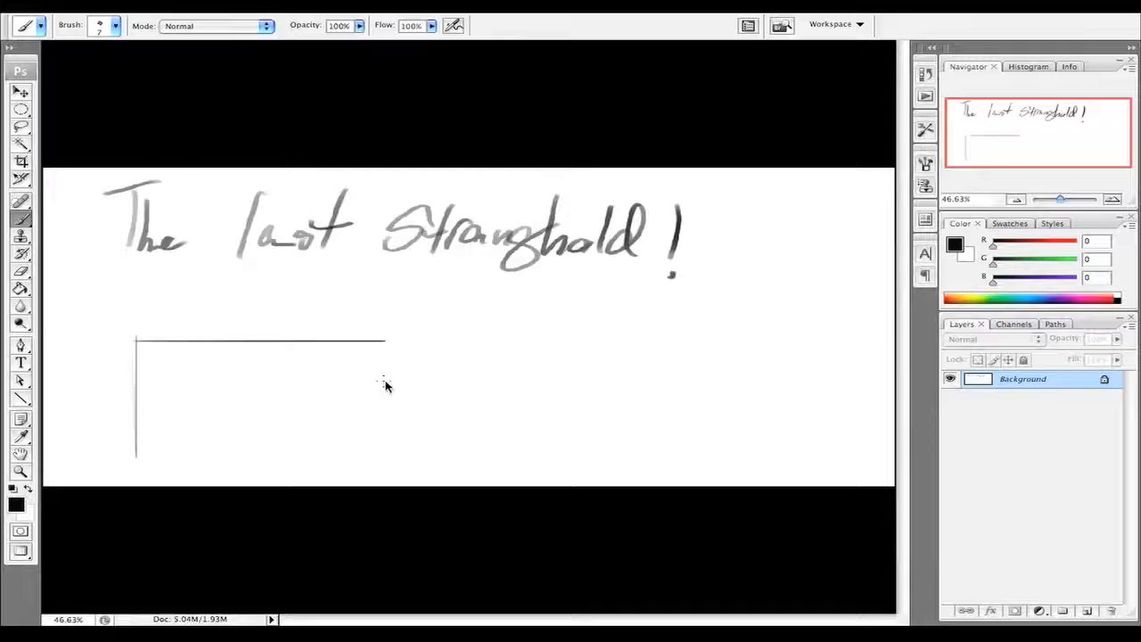
pyautogui.moveTo(376, 342)
pyautogui.mouseDown()
pyautogui.moveTo(196, 426)
pyautogui.moveTo(136, 426)
pyautogui.mouseUp()
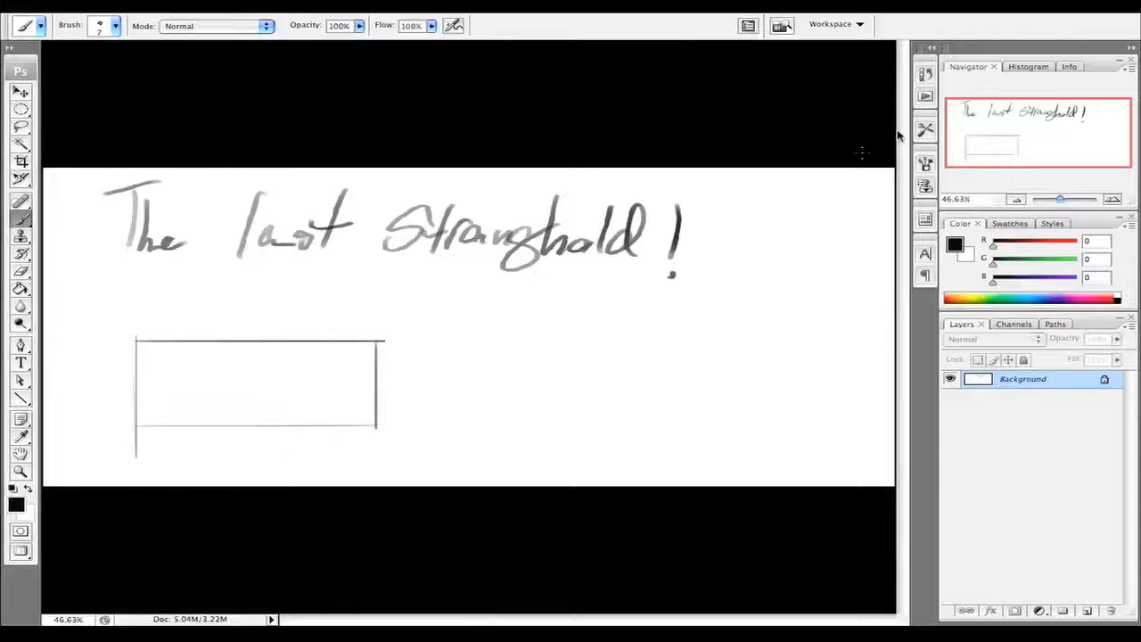
# - Draw straight perspective lines from a vanishing point near the frame's lower right corner toward the upper left, straight up and the upper right
pyautogui.click(1111, 198)
pyautogui.moveTo(1082, 158); pyautogui.dragTo(1006, 136)
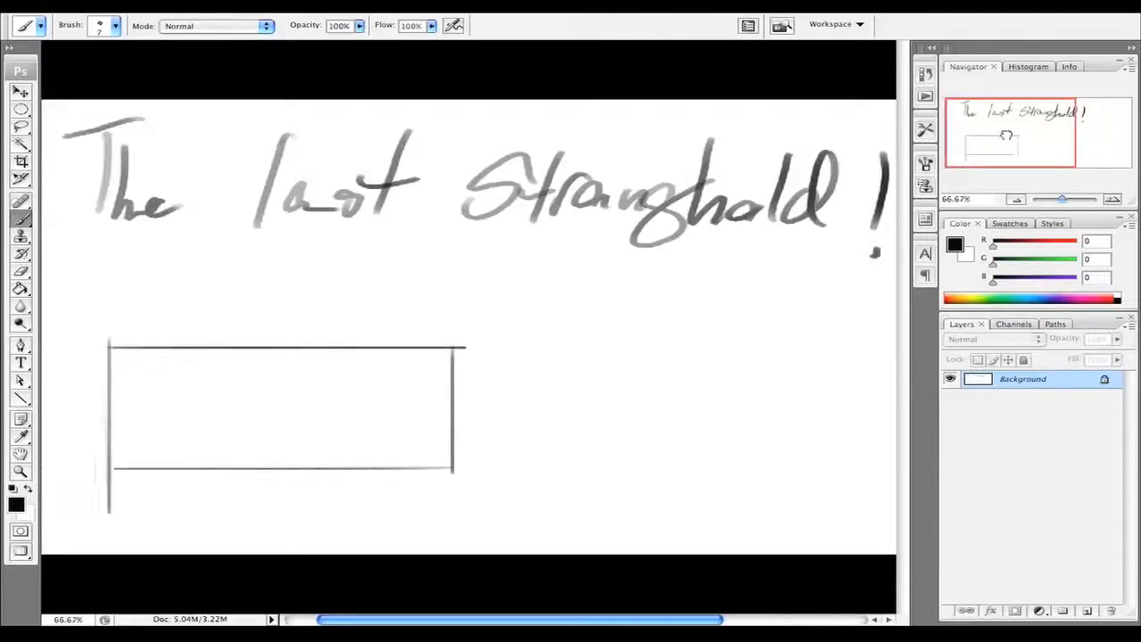
pyautogui.click(1110, 198)
pyautogui.click(1110, 198)
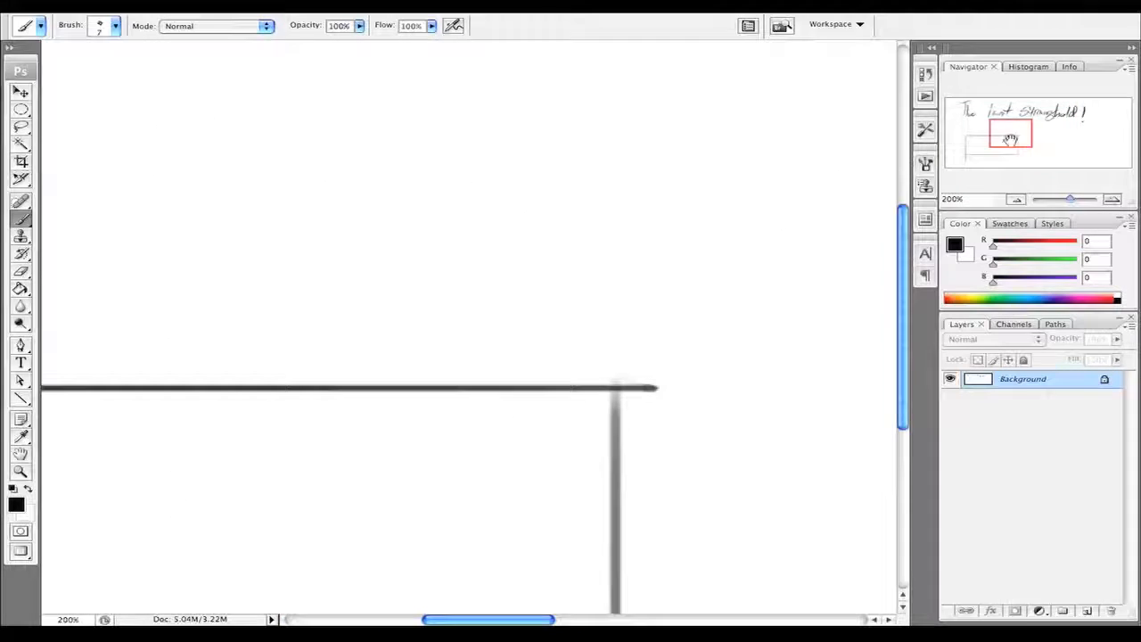
pyautogui.click(1016, 199)
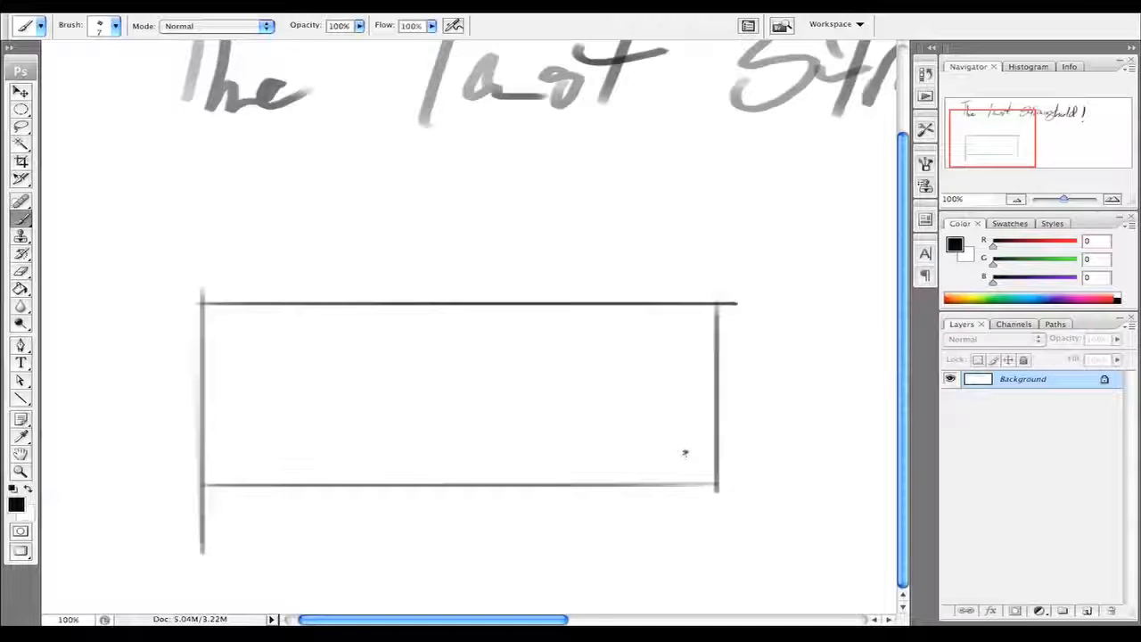
pyautogui.keyDown('shift'); pyautogui.click(212, 290); pyautogui.keyUp('shift')
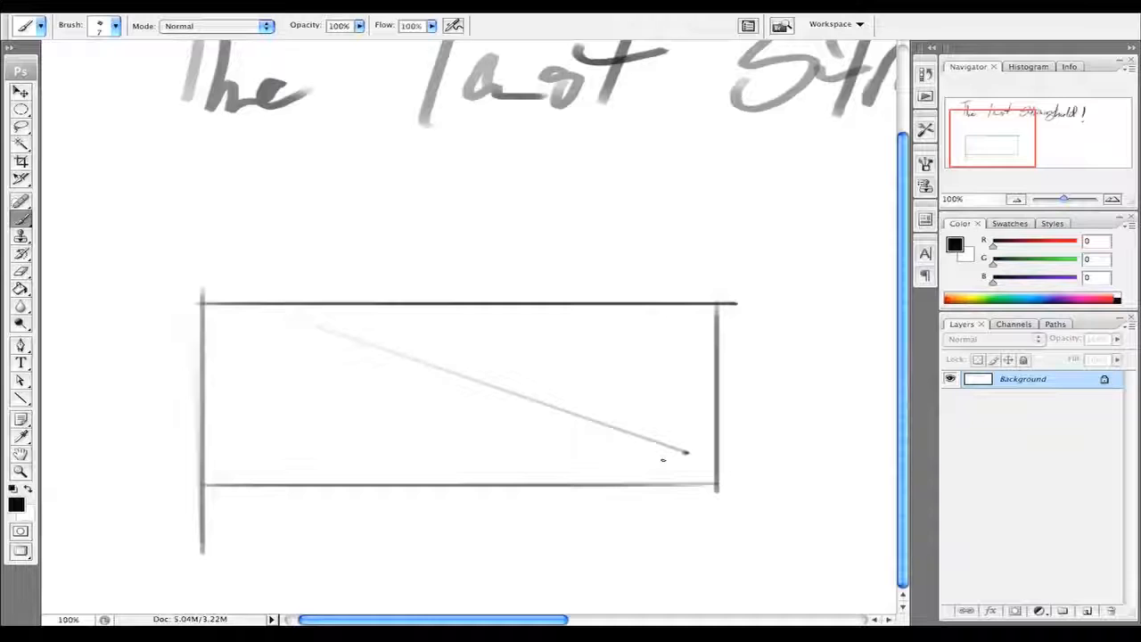
pyautogui.moveTo(675, 258); pyautogui.dragTo(685, 452)
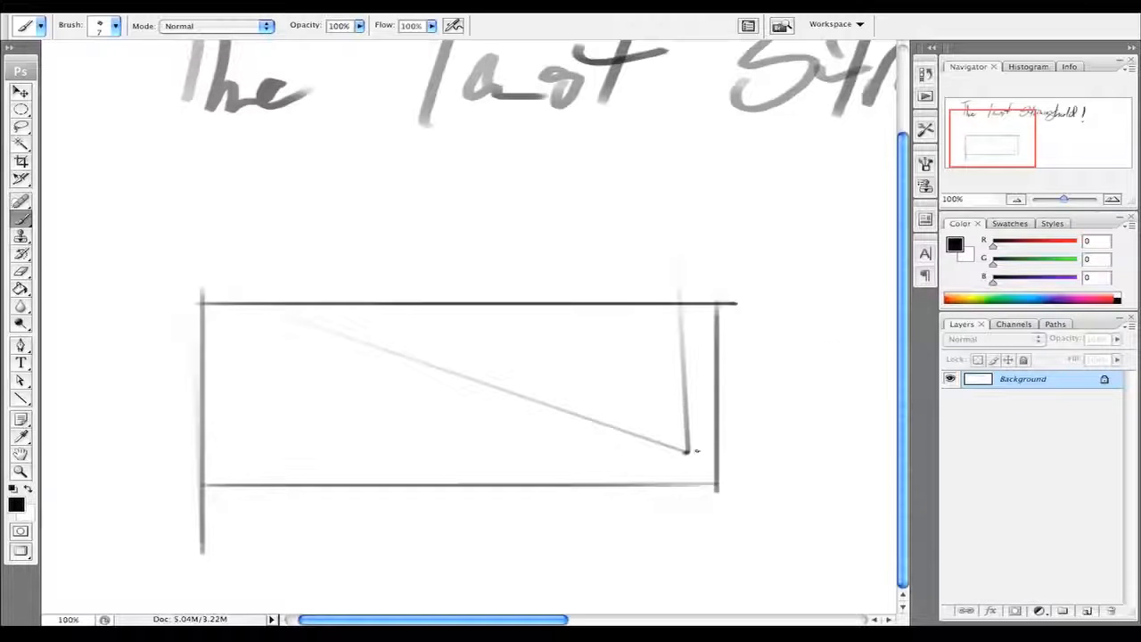
pyautogui.keyDown('shift'); pyautogui.click(843, 348); pyautogui.keyUp('shift')
# - Add more straight perspective lines radiating from the vanishing point toward the frame's left side, upper edge and lower right corner
pyautogui.hscroll(8, 843, 347)
pyautogui.hscroll(-7, 572, 389)
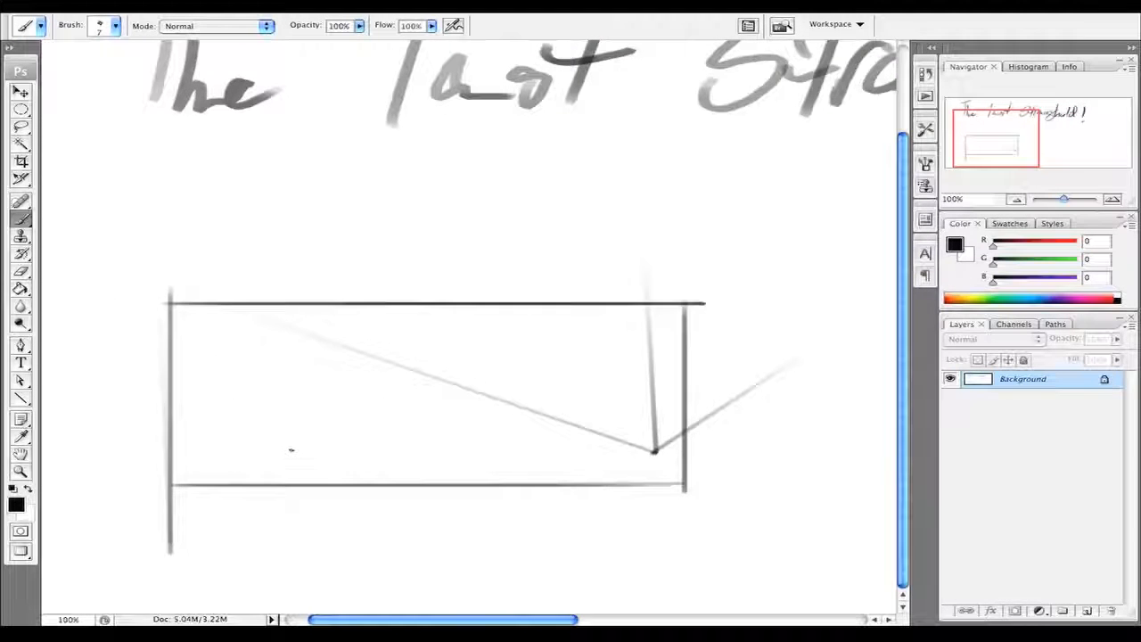
pyautogui.keyDown('shift'); pyautogui.click(215, 468); pyautogui.keyUp('shift')
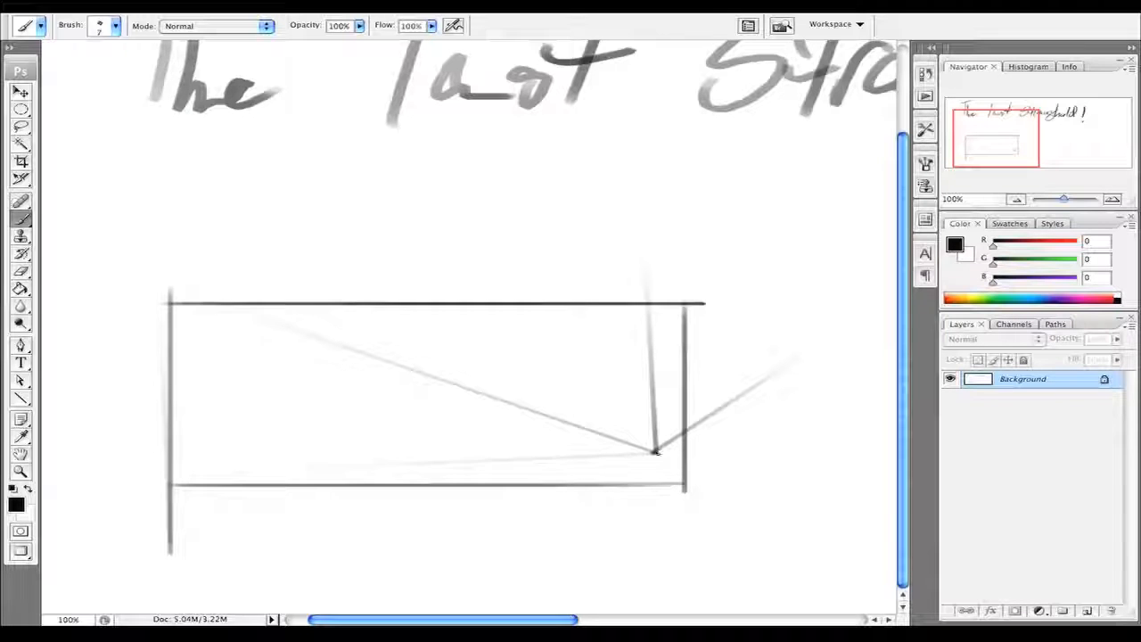
pyautogui.keyDown('shift'); pyautogui.click(713, 512); pyautogui.keyUp('shift')
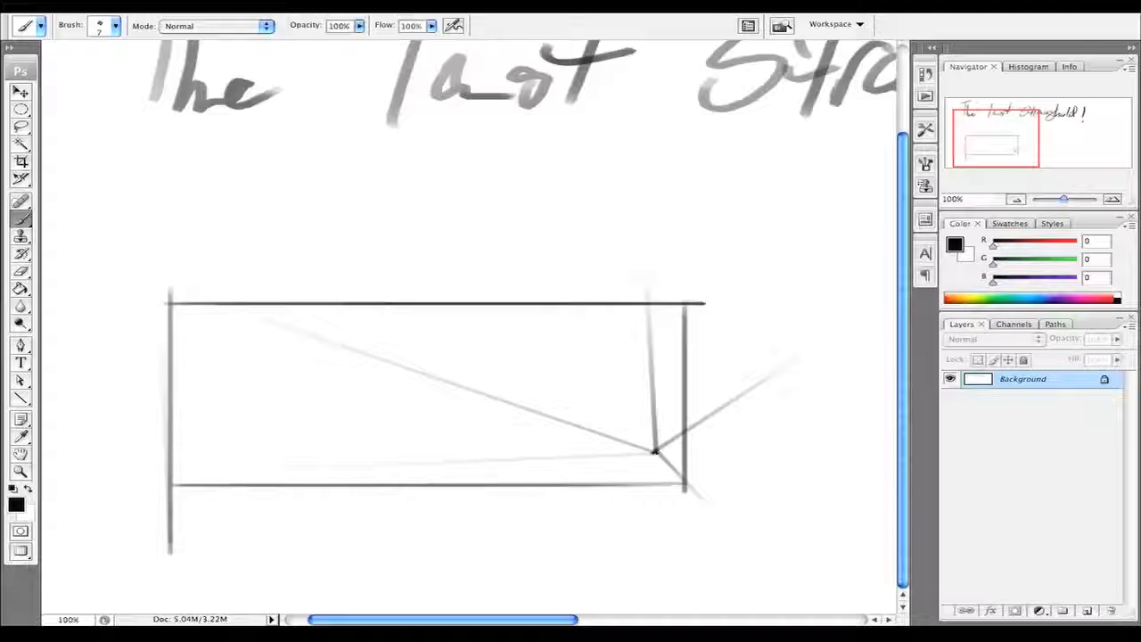
pyautogui.keyDown('shift'); pyautogui.click(453, 268); pyautogui.keyUp('shift')
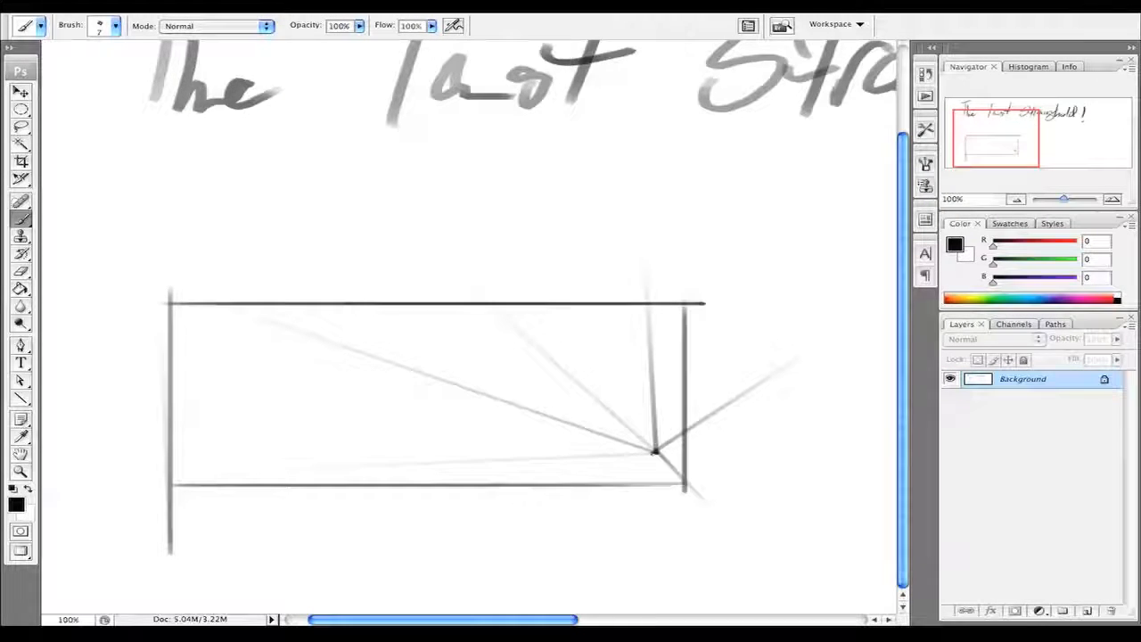
pyautogui.moveTo(655, 450); pyautogui.dragTo(146, 401)
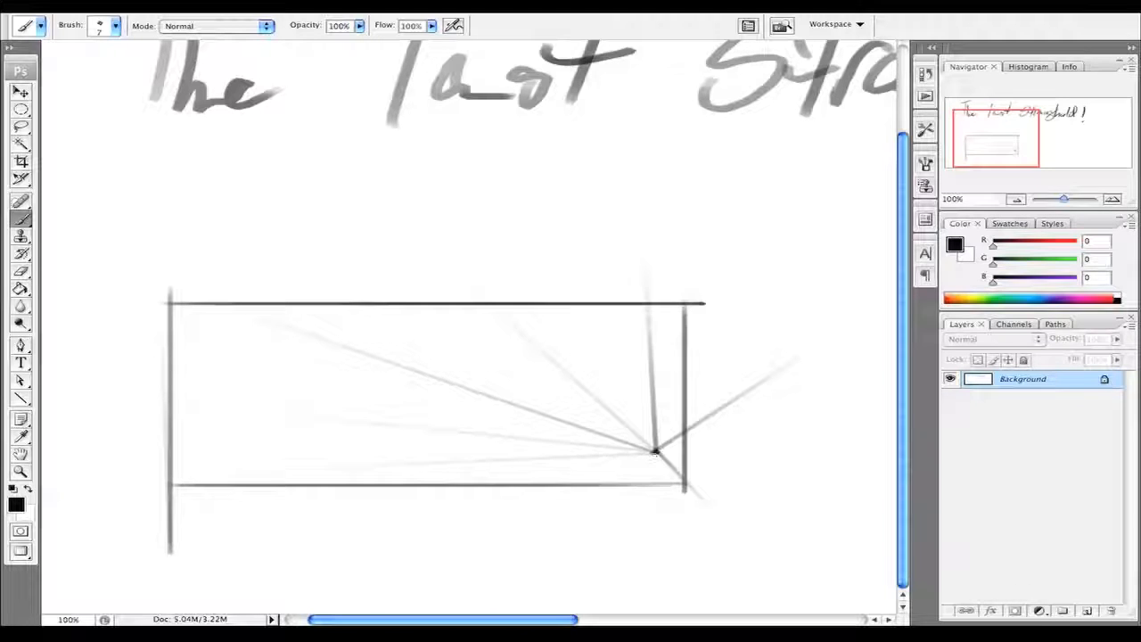
pyautogui.keyDown('shift'); pyautogui.click(113, 459); pyautogui.keyUp('shift')
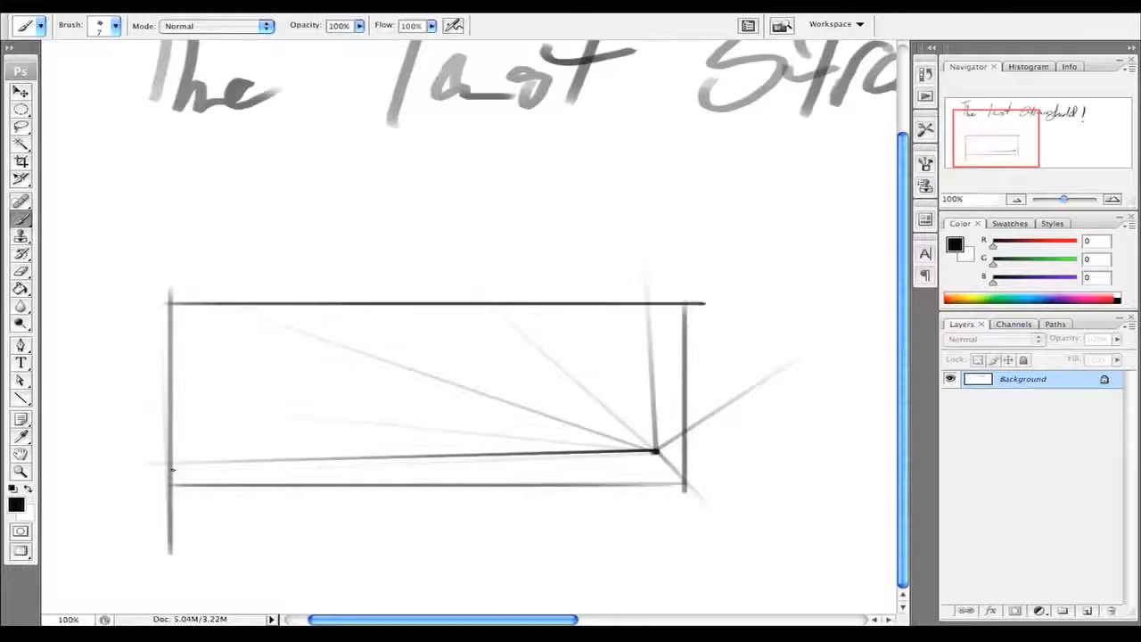
# - Draw a horizontal horizon line through the vanishing point, extending past the frame's right side
pyautogui.moveTo(163, 452); pyautogui.dragTo(815, 452)
pyautogui.hscroll(10, 876, 491)
pyautogui.hscroll(-12, 492, 390)
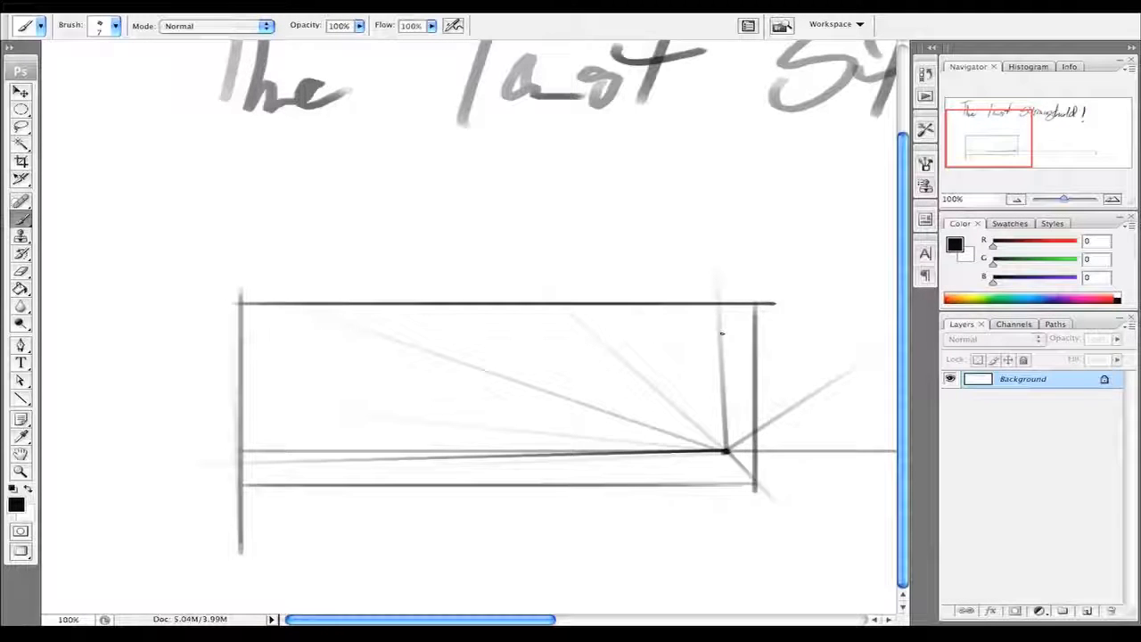
# - Outline a sloping rubble hill in the frame's left half and shade it, the ground and the right-hand tower with a 35 px brush at 50% opacity
pyautogui.moveTo(267, 362)
pyautogui.mouseDown()
pyautogui.moveTo(525, 447)
pyautogui.moveTo(419, 412)
pyautogui.mouseUp()
pyautogui.moveTo(272, 366)
pyautogui.mouseDown()
pyautogui.moveTo(254, 441)
pyautogui.moveTo(345, 457)
pyautogui.moveTo(276, 460)
pyautogui.mouseUp()
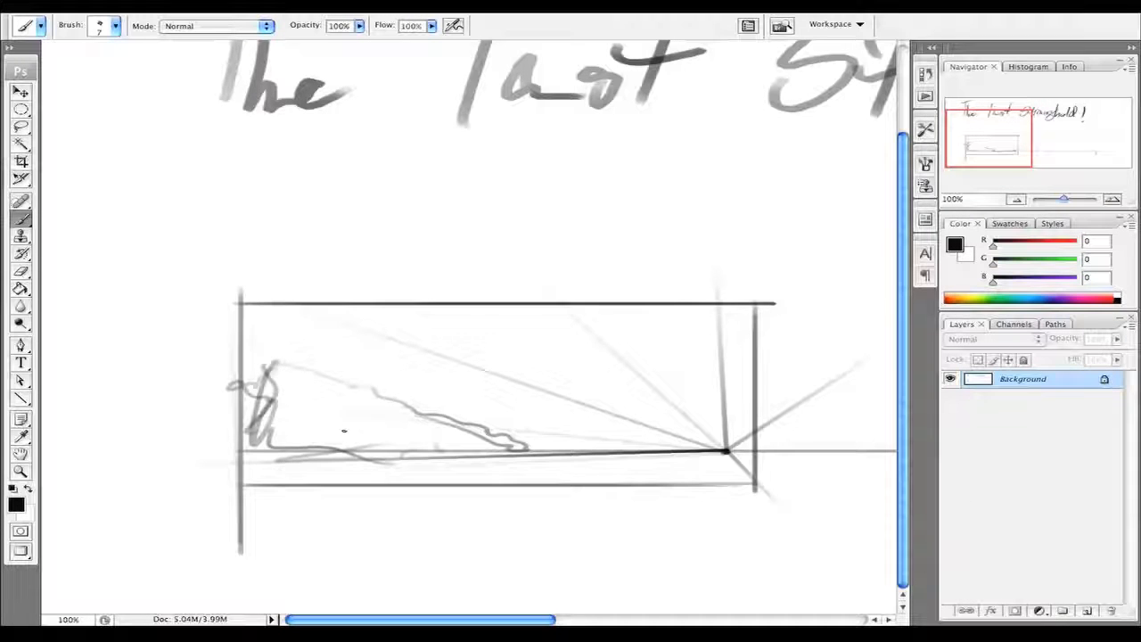
pyautogui.press(']')
pyautogui.press('1')
pyautogui.press('5')
pyautogui.moveTo(278, 372)
pyautogui.mouseDown()
pyautogui.moveTo(281, 434)
pyautogui.moveTo(325, 402)
pyautogui.moveTo(321, 416)
pyautogui.moveTo(296, 419)
pyautogui.moveTo(389, 417)
pyautogui.moveTo(448, 460)
pyautogui.moveTo(449, 435)
pyautogui.moveTo(517, 453)
pyautogui.mouseUp()
pyautogui.moveTo(308, 412)
pyautogui.mouseDown()
pyautogui.moveTo(400, 437)
pyautogui.moveTo(293, 446)
pyautogui.moveTo(495, 482)
pyautogui.mouseUp()
pyautogui.moveTo(616, 505)
pyautogui.mouseDown()
pyautogui.moveTo(668, 458)
pyautogui.moveTo(574, 460)
pyautogui.moveTo(631, 472)
pyautogui.moveTo(259, 468)
pyautogui.moveTo(642, 474)
pyautogui.mouseUp()
pyautogui.moveTo(739, 445)
pyautogui.mouseDown()
pyautogui.moveTo(751, 288)
pyautogui.moveTo(688, 433)
pyautogui.moveTo(687, 382)
pyautogui.moveTo(707, 365)
pyautogui.moveTo(648, 446)
pyautogui.moveTo(687, 326)
pyautogui.mouseUp()
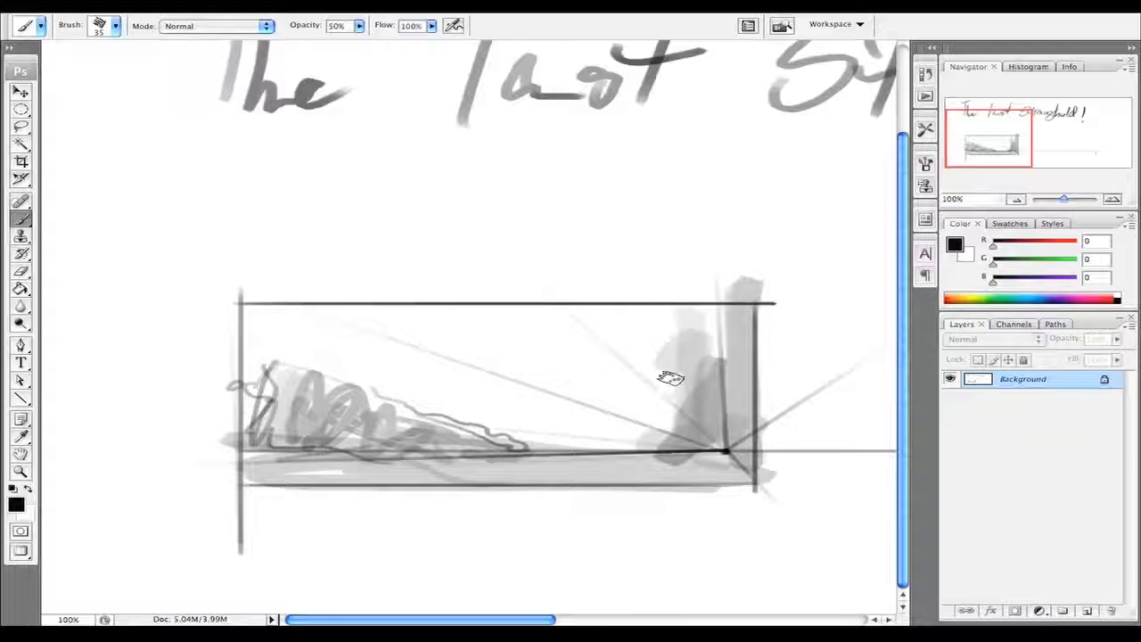
# - Paint fainter building shapes beside the right-hand tower, using a light grey sampled from the sketch
pyautogui.moveTo(690, 421)
pyautogui.mouseDown()
pyautogui.moveTo(606, 418)
pyautogui.moveTo(647, 435)
pyautogui.moveTo(633, 409)
pyautogui.moveTo(638, 441)
pyautogui.mouseUp()
pyautogui.keyDown('alt'); pyautogui.click(620, 381); pyautogui.keyUp('alt')
pyautogui.moveTo(624, 369)
pyautogui.mouseDown()
pyautogui.moveTo(640, 435)
pyautogui.moveTo(669, 398)
pyautogui.moveTo(667, 358)
pyautogui.moveTo(687, 401)
pyautogui.moveTo(699, 338)
pyautogui.moveTo(699, 401)
pyautogui.mouseUp()
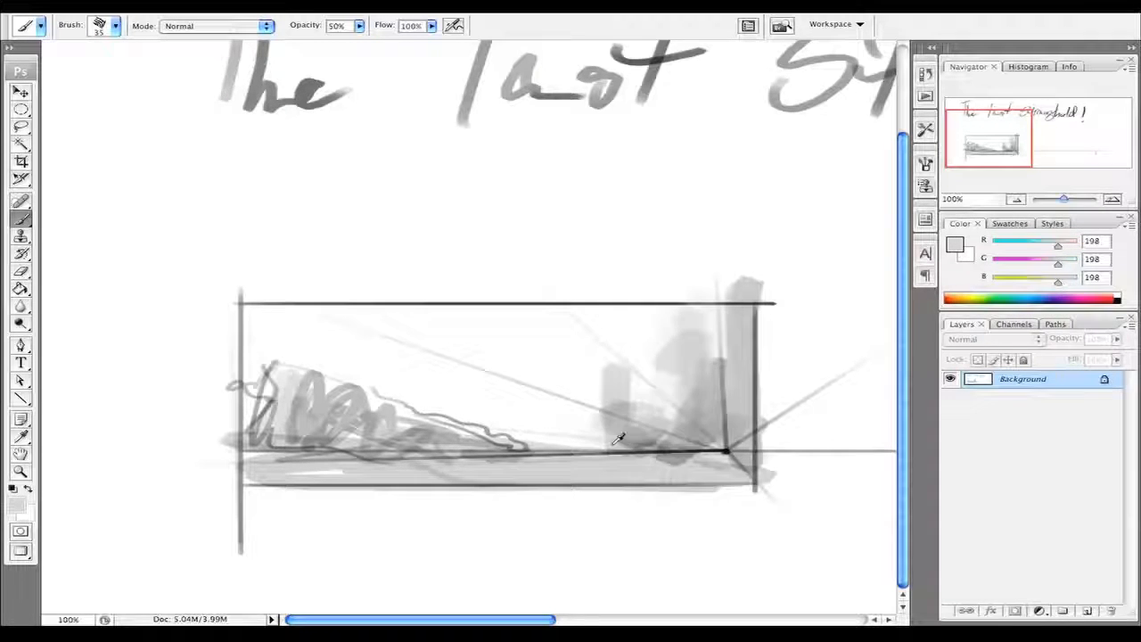
# - Darken the hill slope, the ridge along the horizon and the foreground strip with darker greys sampled from the sketch
pyautogui.keyDown('alt'); pyautogui.click(655, 432); pyautogui.keyUp('alt')
pyautogui.keyDown('alt'); pyautogui.click(488, 433); pyautogui.keyUp('alt')
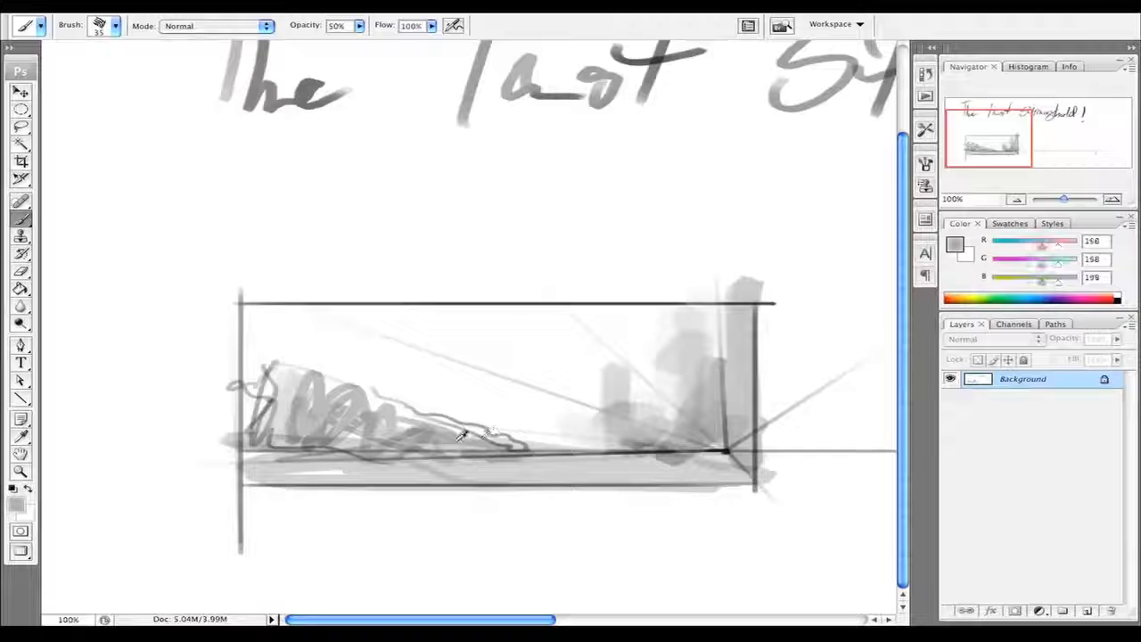
pyautogui.moveTo(539, 446); pyautogui.dragTo(456, 428)
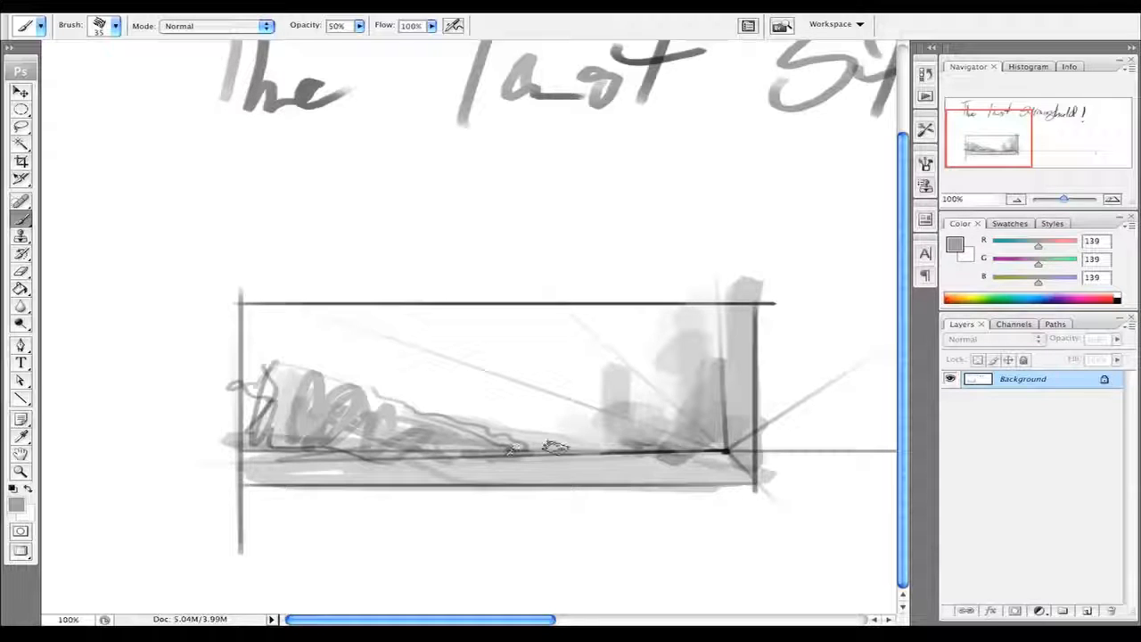
pyautogui.keyDown('alt'); pyautogui.click(640, 446); pyautogui.keyUp('alt')
pyautogui.keyDown('alt'); pyautogui.click(437, 417); pyautogui.keyUp('alt')
pyautogui.moveTo(442, 428)
pyautogui.mouseDown()
pyautogui.moveTo(454, 458)
pyautogui.moveTo(506, 449)
pyautogui.moveTo(265, 395)
pyautogui.moveTo(397, 413)
pyautogui.moveTo(443, 444)
pyautogui.moveTo(535, 432)
pyautogui.mouseUp()
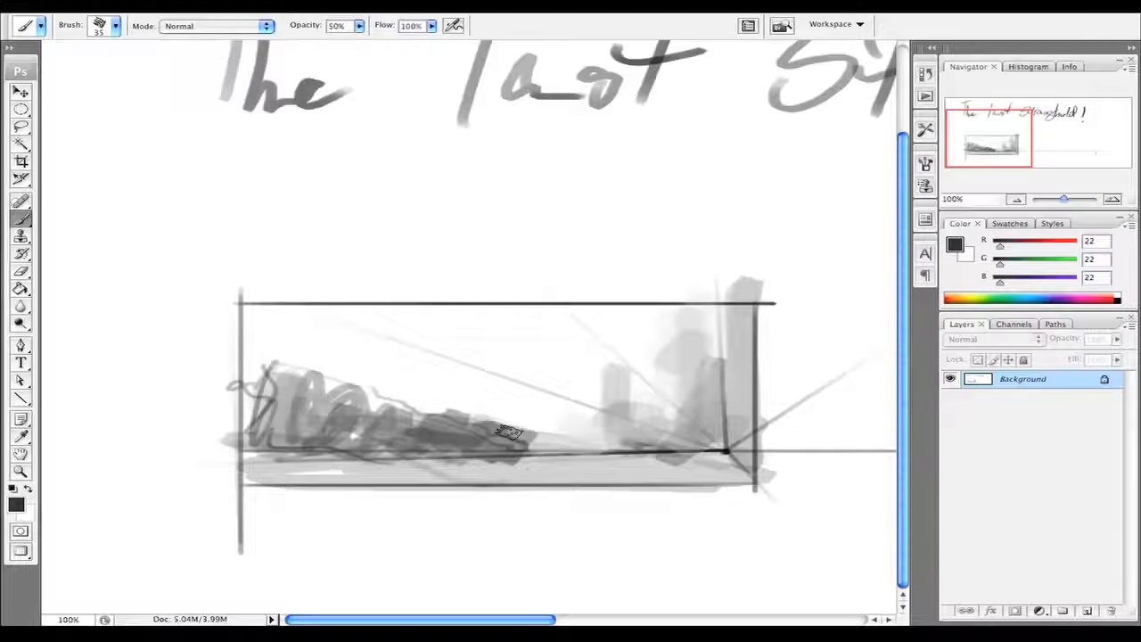
pyautogui.moveTo(604, 443)
pyautogui.mouseDown()
pyautogui.moveTo(633, 446)
pyautogui.moveTo(566, 450)
pyautogui.mouseUp()
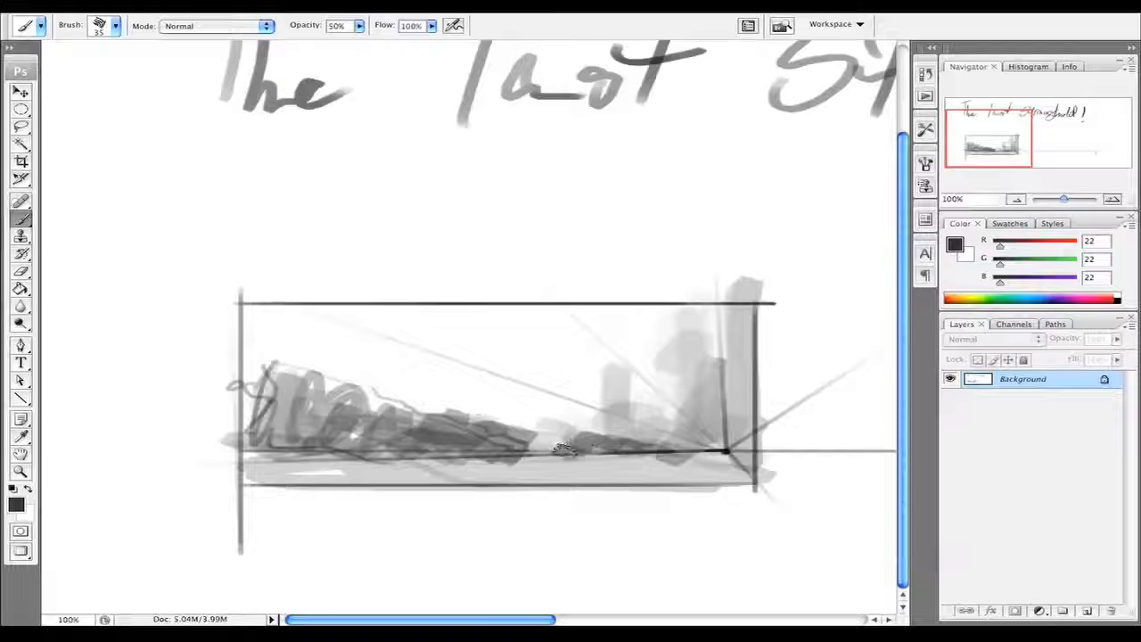
pyautogui.moveTo(283, 397)
pyautogui.mouseDown()
pyautogui.moveTo(325, 418)
pyautogui.moveTo(312, 438)
pyautogui.moveTo(676, 508)
pyautogui.mouseUp()
pyautogui.moveTo(357, 456)
pyautogui.mouseDown()
pyautogui.moveTo(739, 466)
pyautogui.moveTo(502, 451)
pyautogui.moveTo(648, 464)
pyautogui.moveTo(667, 492)
pyautogui.mouseUp()
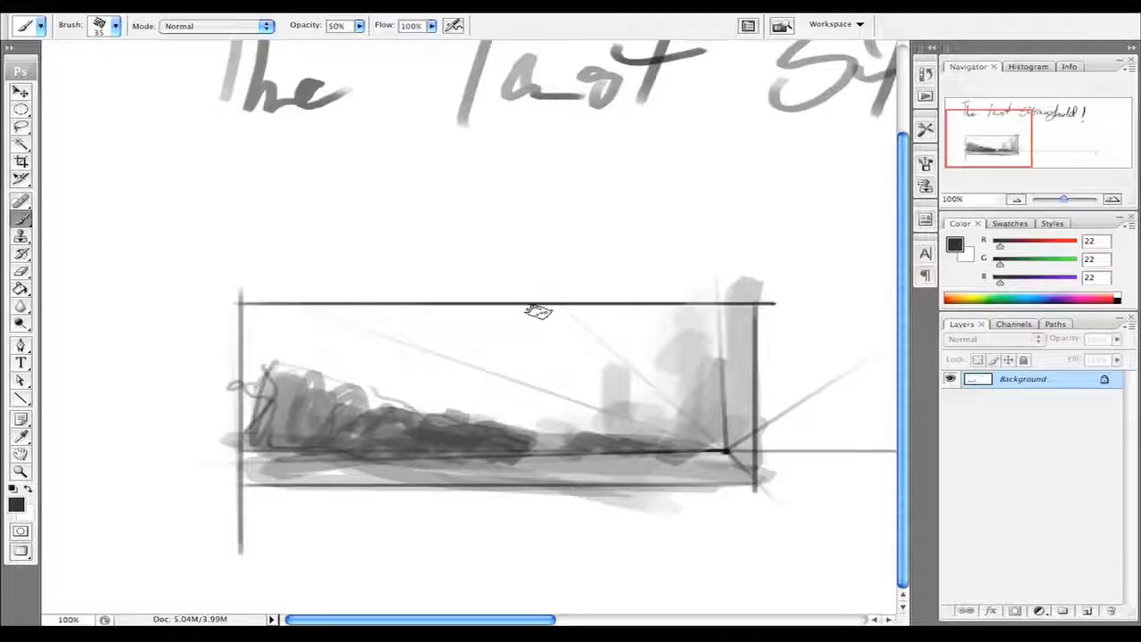
# - Sketch a standing figure with a raised weapon right of the frame's centre, using a 9 px brush
pyautogui.press('[')
pyautogui.press('[')
pyautogui.press('[')
pyautogui.press('[')
pyautogui.moveTo(564, 339)
pyautogui.mouseDown()
pyautogui.moveTo(555, 332)
pyautogui.moveTo(549, 352)
pyautogui.moveTo(560, 341)
pyautogui.moveTo(567, 438)
pyautogui.mouseUp()
pyautogui.moveTo(538, 359)
pyautogui.mouseDown()
pyautogui.moveTo(509, 322)
pyautogui.moveTo(517, 296)
pyautogui.moveTo(562, 267)
pyautogui.moveTo(515, 358)
pyautogui.moveTo(570, 401)
pyautogui.moveTo(549, 392)
pyautogui.moveTo(575, 375)
pyautogui.moveTo(562, 450)
pyautogui.moveTo(554, 419)
pyautogui.moveTo(531, 459)
pyautogui.moveTo(588, 356)
pyautogui.moveTo(597, 437)
pyautogui.mouseUp()
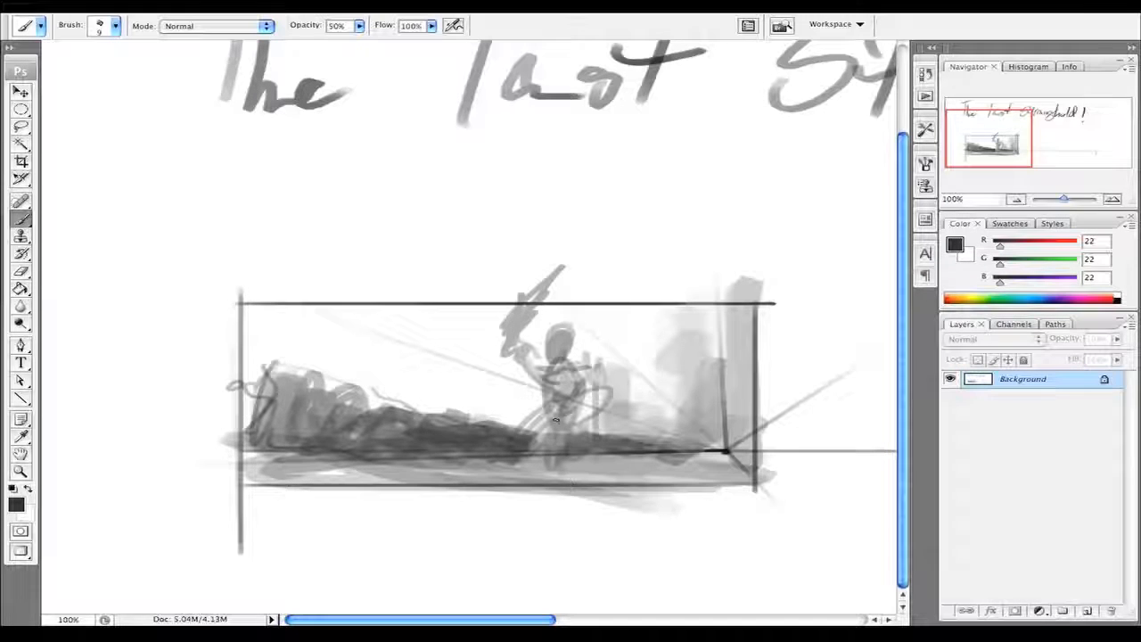
pyautogui.moveTo(552, 451); pyautogui.dragTo(529, 503)
pyautogui.moveTo(576, 412); pyautogui.dragTo(559, 492)
pyautogui.moveTo(571, 437)
pyautogui.mouseDown()
pyautogui.moveTo(586, 503)
pyautogui.moveTo(590, 456)
pyautogui.mouseUp()
pyautogui.moveTo(579, 410); pyautogui.dragTo(570, 455)
pyautogui.moveTo(543, 404); pyautogui.dragTo(546, 450)
pyautogui.moveTo(560, 333); pyautogui.dragTo(553, 359)
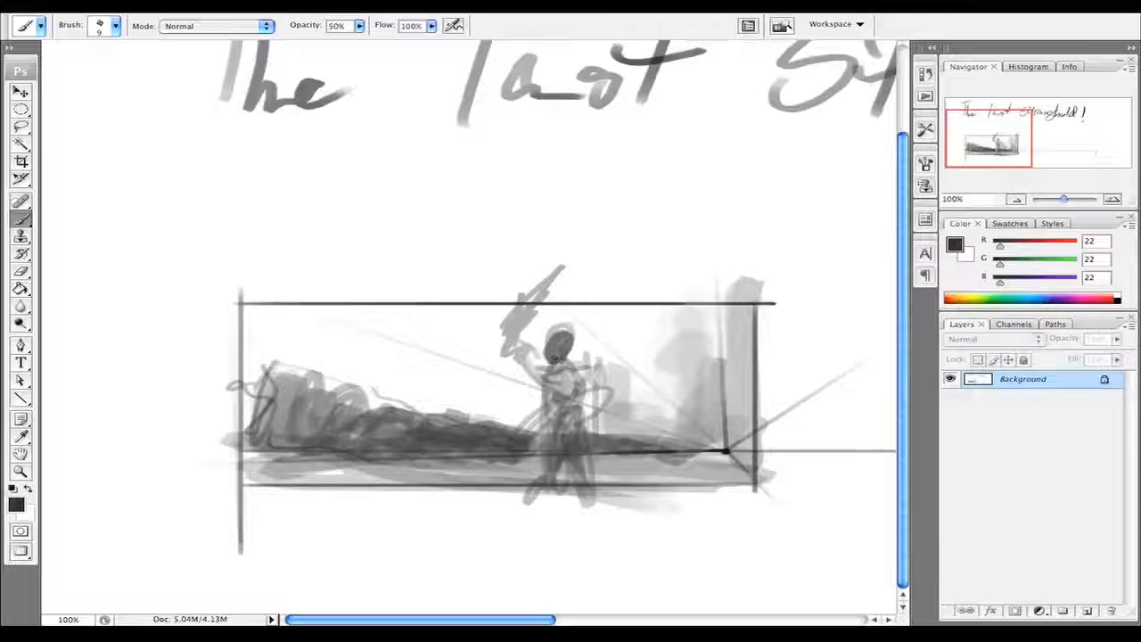
pyautogui.moveTo(536, 290); pyautogui.dragTo(498, 334)
pyautogui.press('super+alt+z')
pyautogui.press('super+alt+z')
pyautogui.press('super+alt+z')
pyautogui.press('super+alt+z')
pyautogui.press('super+alt+z')
pyautogui.press('super+alt+z')
pyautogui.press('super+alt+z')
pyautogui.press('super+alt+z')
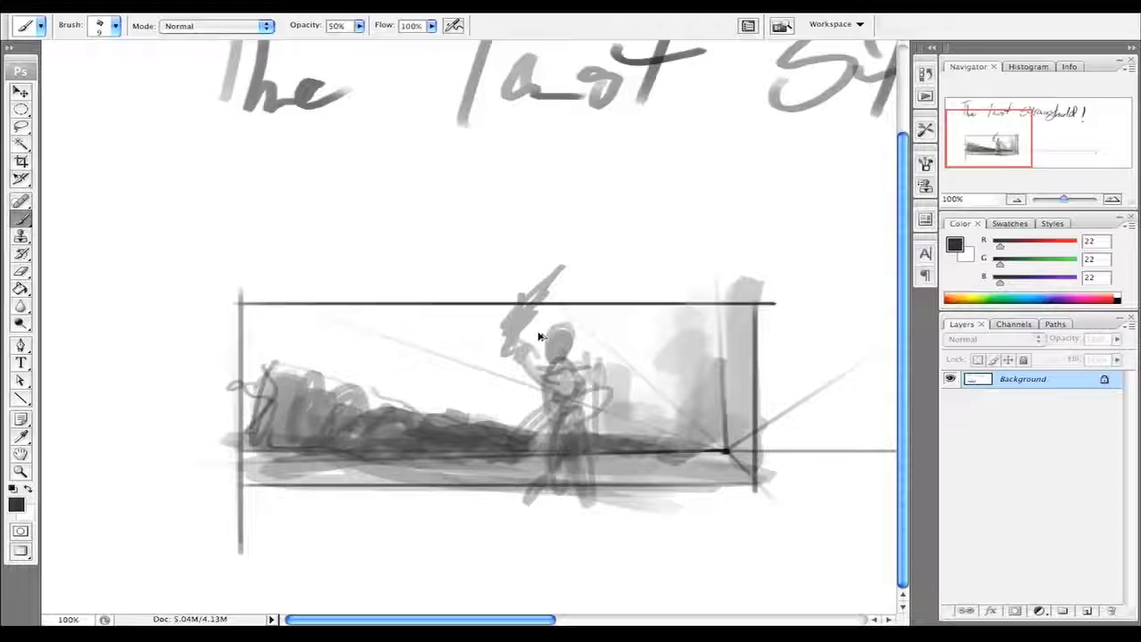
# - Erase the part of the weapon above the frame and redraw it pointing right, just under the frame's upper edge
pyautogui.press('e')
pyautogui.moveTo(562, 267); pyautogui.dragTo(533, 271)
pyautogui.press('n')
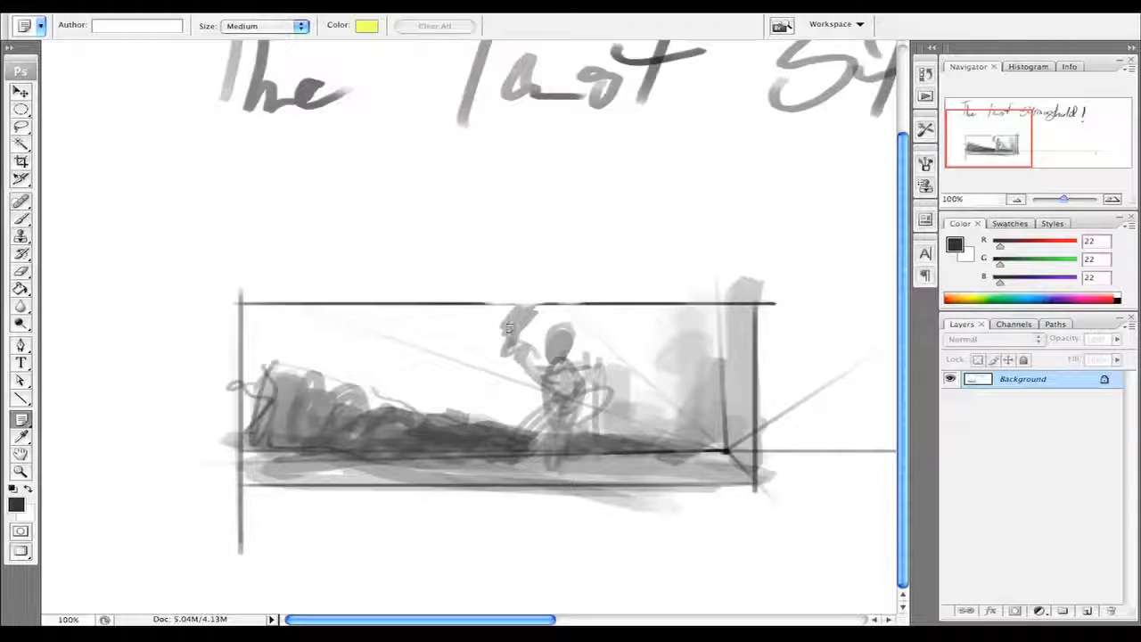
pyautogui.press('b')
pyautogui.moveTo(536, 316); pyautogui.dragTo(600, 308)
pyautogui.moveTo(517, 315); pyautogui.dragTo(598, 311)
# - Reinforce the standing figure's lower body and sketch smaller figures to its right, on the middle of the ridge and on the left hill
pyautogui.moveTo(550, 412); pyautogui.dragTo(593, 477)
pyautogui.moveTo(624, 421)
pyautogui.mouseDown()
pyautogui.moveTo(660, 406)
pyautogui.moveTo(637, 444)
pyautogui.moveTo(667, 448)
pyautogui.moveTo(661, 459)
pyautogui.mouseUp()
pyautogui.moveTo(453, 385)
pyautogui.mouseDown()
pyautogui.moveTo(462, 412)
pyautogui.moveTo(434, 467)
pyautogui.mouseUp()
pyautogui.moveTo(453, 390)
pyautogui.mouseDown()
pyautogui.moveTo(410, 406)
pyautogui.moveTo(453, 416)
pyautogui.mouseUp()
pyautogui.moveTo(321, 400); pyautogui.dragTo(356, 378)
pyautogui.moveTo(332, 388); pyautogui.dragTo(368, 423)
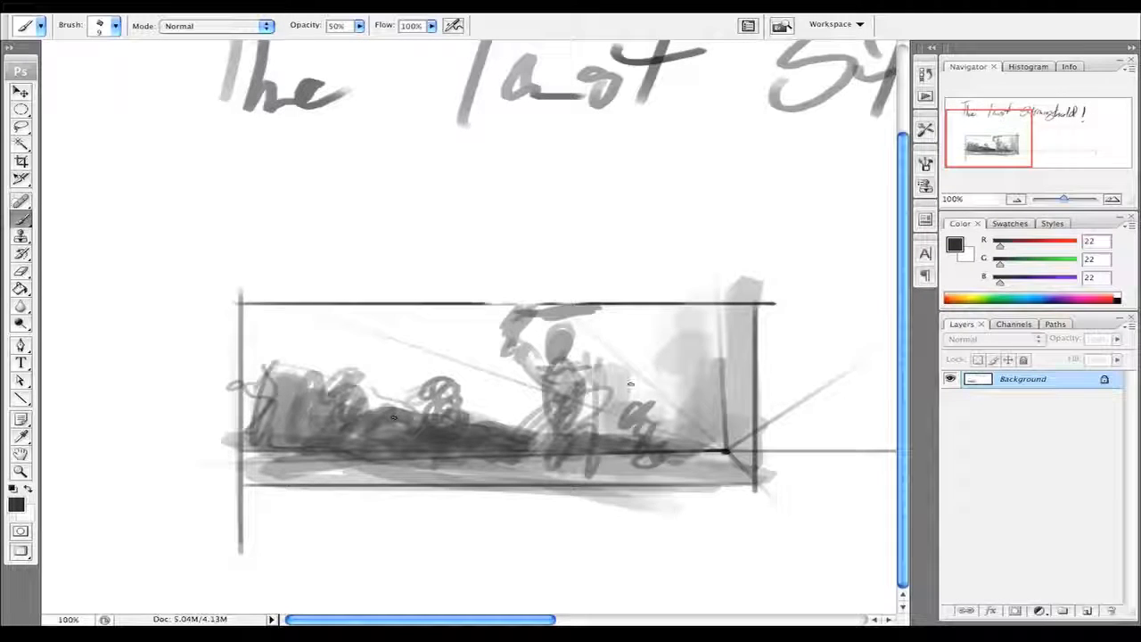
# - Shade the background between the standing figure and the right-hand tower with a 35 px brush
pyautogui.press(']')
pyautogui.press(']')
pyautogui.press(']')
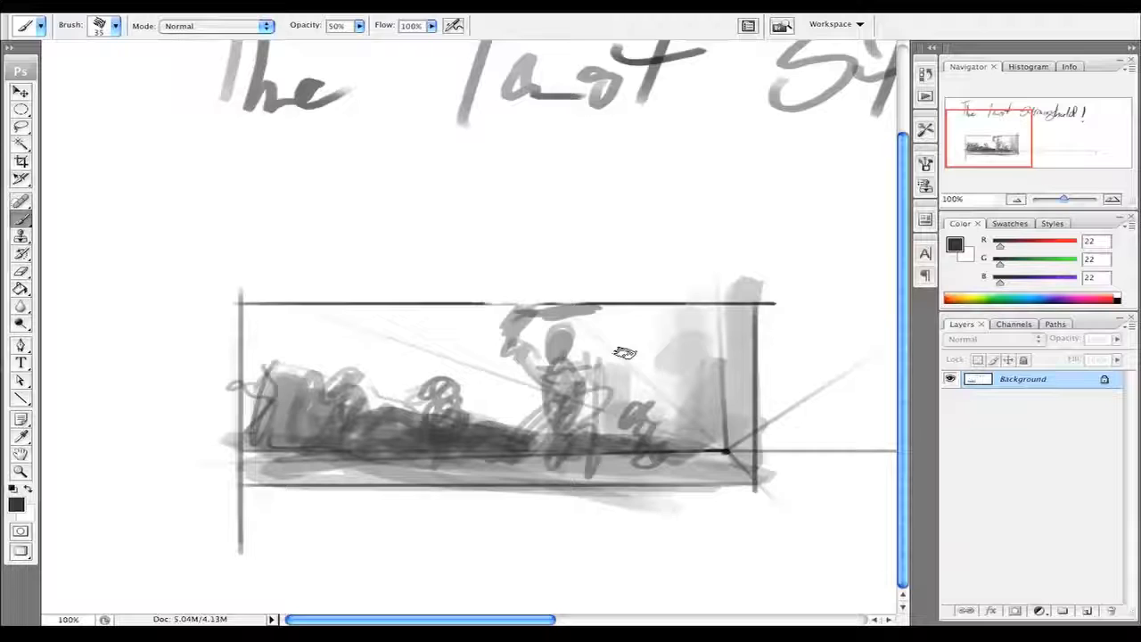
pyautogui.moveTo(619, 307)
pyautogui.mouseDown()
pyautogui.moveTo(648, 335)
pyautogui.moveTo(652, 365)
pyautogui.moveTo(640, 349)
pyautogui.moveTo(627, 354)
pyautogui.moveTo(669, 409)
pyautogui.moveTo(694, 420)
pyautogui.moveTo(689, 409)
pyautogui.moveTo(718, 393)
pyautogui.moveTo(724, 440)
pyautogui.mouseUp()
# - Darken the right-hand tower, the mass at its base and the foreground strip with greys sampled from the sketch
pyautogui.keyDown('alt'); pyautogui.click(649, 369); pyautogui.keyUp('alt')
pyautogui.keyDown('alt'); pyautogui.click(698, 411); pyautogui.keyUp('alt')
pyautogui.keyDown('alt'); pyautogui.click(715, 438); pyautogui.keyUp('alt')
pyautogui.moveTo(704, 379); pyautogui.dragTo(723, 439)
pyautogui.moveTo(746, 291)
pyautogui.mouseDown()
pyautogui.moveTo(771, 474)
pyautogui.moveTo(713, 499)
pyautogui.moveTo(664, 481)
pyautogui.moveTo(700, 450)
pyautogui.moveTo(294, 441)
pyautogui.moveTo(433, 453)
pyautogui.mouseUp()
pyautogui.keyDown('alt'); pyautogui.click(515, 430); pyautogui.keyUp('alt')
pyautogui.moveTo(677, 486); pyautogui.dragTo(263, 459)
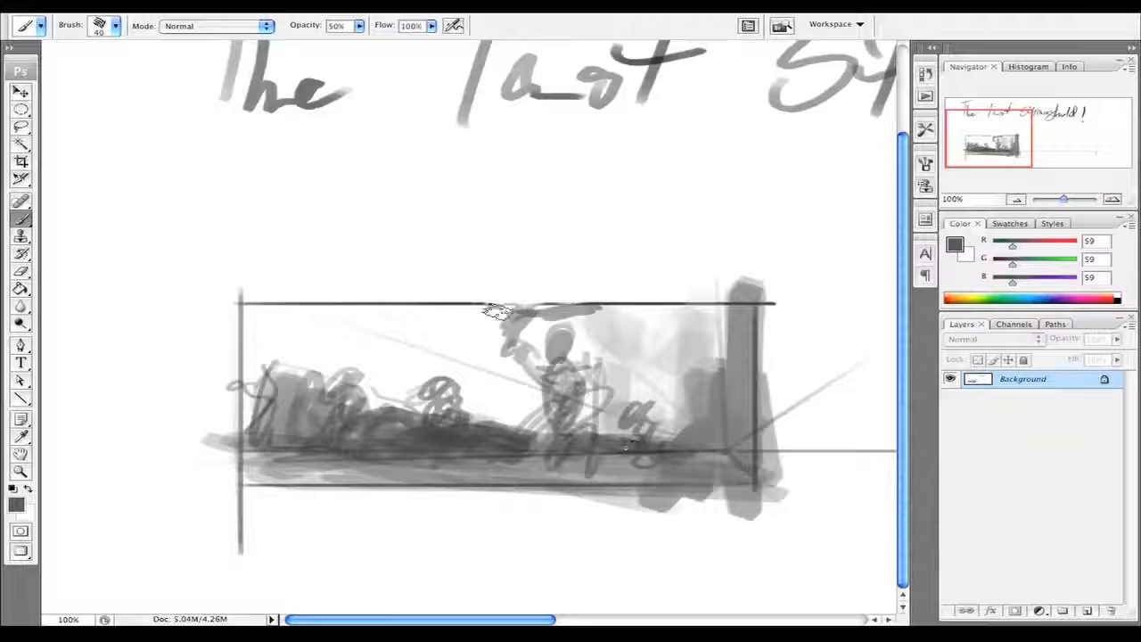
# - Darken the standing figure's raised arm, head and torso with a 9 px brush
pyautogui.press('[')
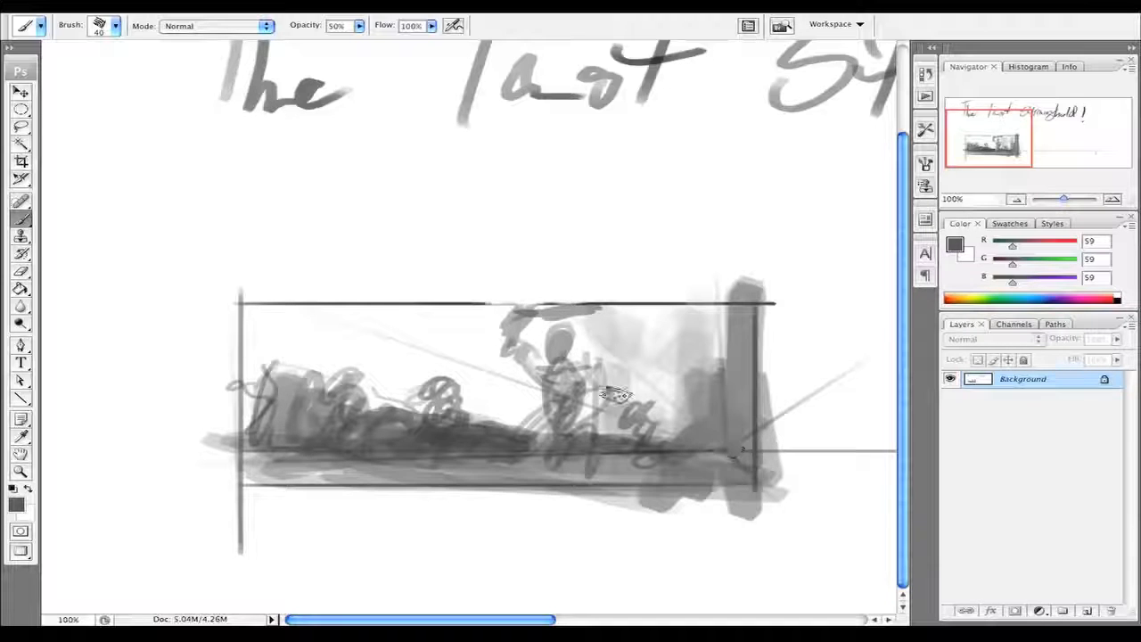
pyautogui.press('[')
pyautogui.press('[')
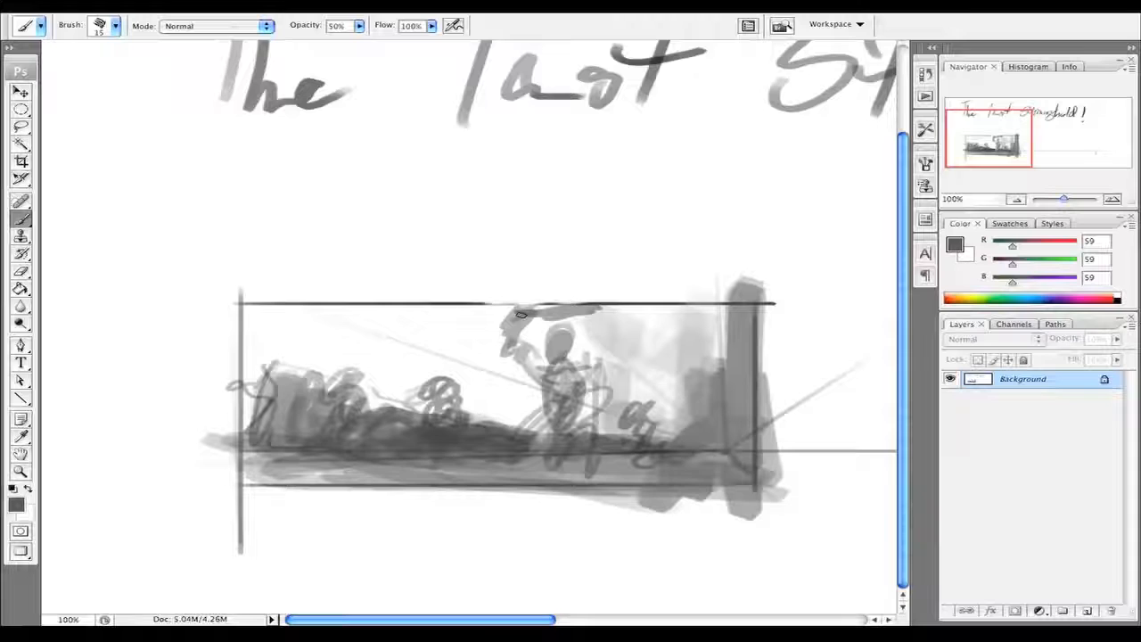
pyautogui.moveTo(523, 330)
pyautogui.mouseDown()
pyautogui.moveTo(580, 330)
pyautogui.moveTo(560, 333)
pyautogui.moveTo(573, 359)
pyautogui.moveTo(578, 340)
pyautogui.moveTo(548, 407)
pyautogui.mouseUp()
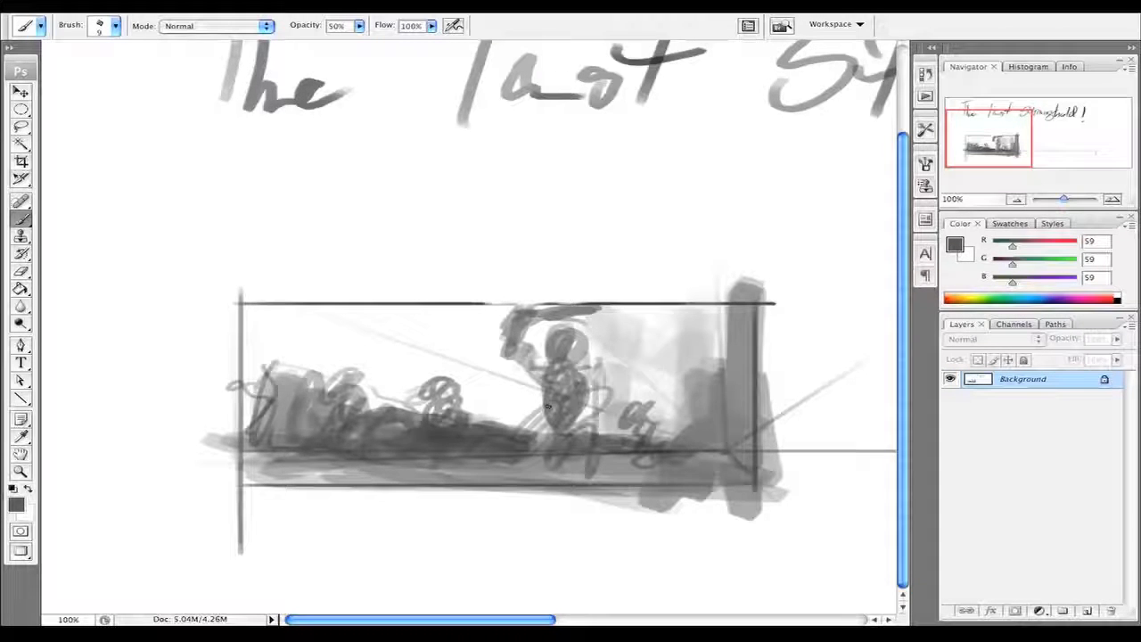
# - Sketch an angular pointed shape extending right from the standing figure in a dark grey sampled from its torso
pyautogui.keyDown('alt'); pyautogui.click(604, 424); pyautogui.keyUp('alt')
pyautogui.keyDown('alt'); pyautogui.click(584, 323); pyautogui.keyUp('alt')
pyautogui.keyDown('alt'); pyautogui.click(655, 297); pyautogui.keyUp('alt')
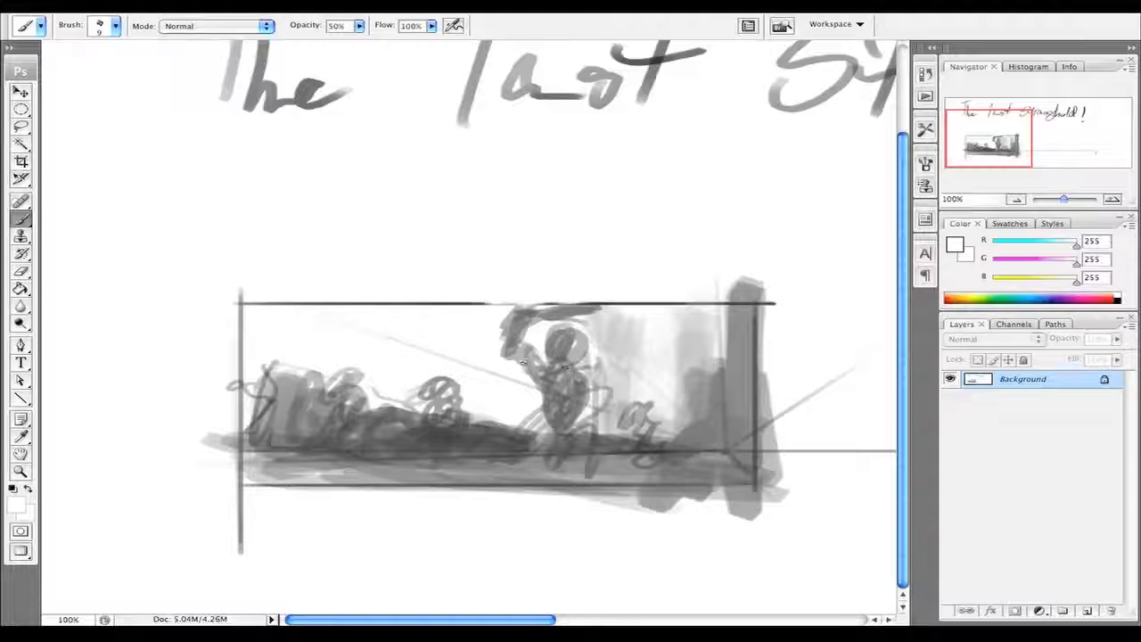
pyautogui.keyDown('alt'); pyautogui.click(571, 393); pyautogui.keyUp('alt')
pyautogui.moveTo(628, 367)
pyautogui.mouseDown()
pyautogui.moveTo(594, 411)
pyautogui.moveTo(606, 390)
pyautogui.mouseUp()
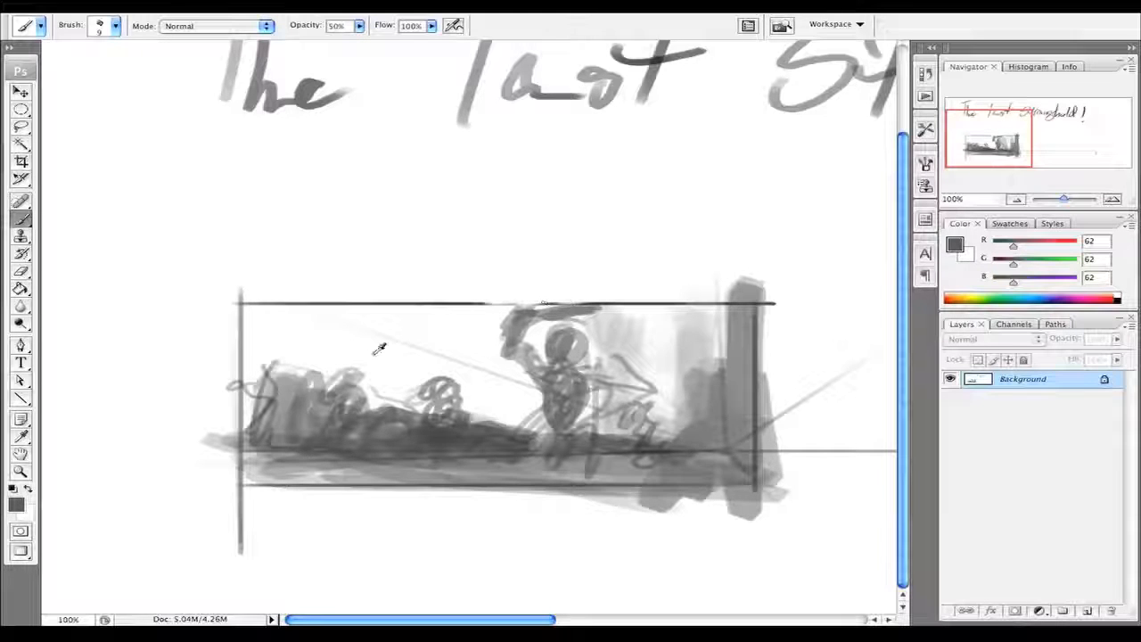
# - Paint faint vertical background shapes behind the left hill and the middle figure in a sampled grey, widening the brush to 25 px
pyautogui.keyDown('alt'); pyautogui.click(279, 382); pyautogui.keyUp('alt')
pyautogui.moveTo(280, 327)
pyautogui.mouseDown()
pyautogui.moveTo(260, 353)
pyautogui.moveTo(269, 331)
pyautogui.moveTo(288, 338)
pyautogui.moveTo(268, 397)
pyautogui.moveTo(307, 337)
pyautogui.mouseUp()
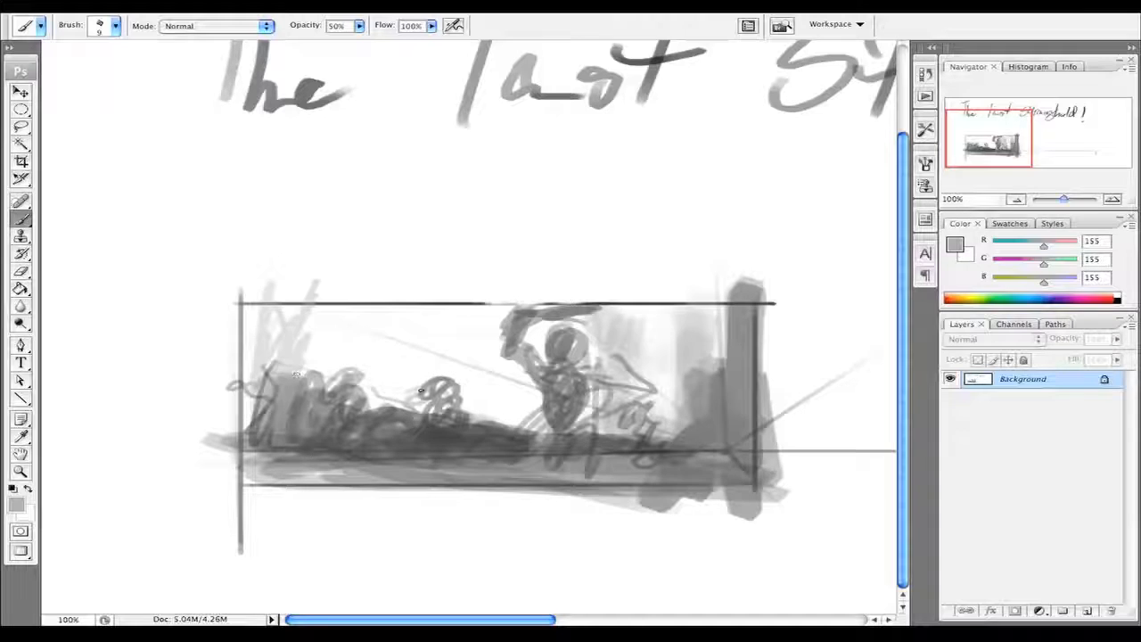
pyautogui.moveTo(438, 352)
pyautogui.mouseDown()
pyautogui.moveTo(443, 389)
pyautogui.moveTo(481, 414)
pyautogui.mouseUp()
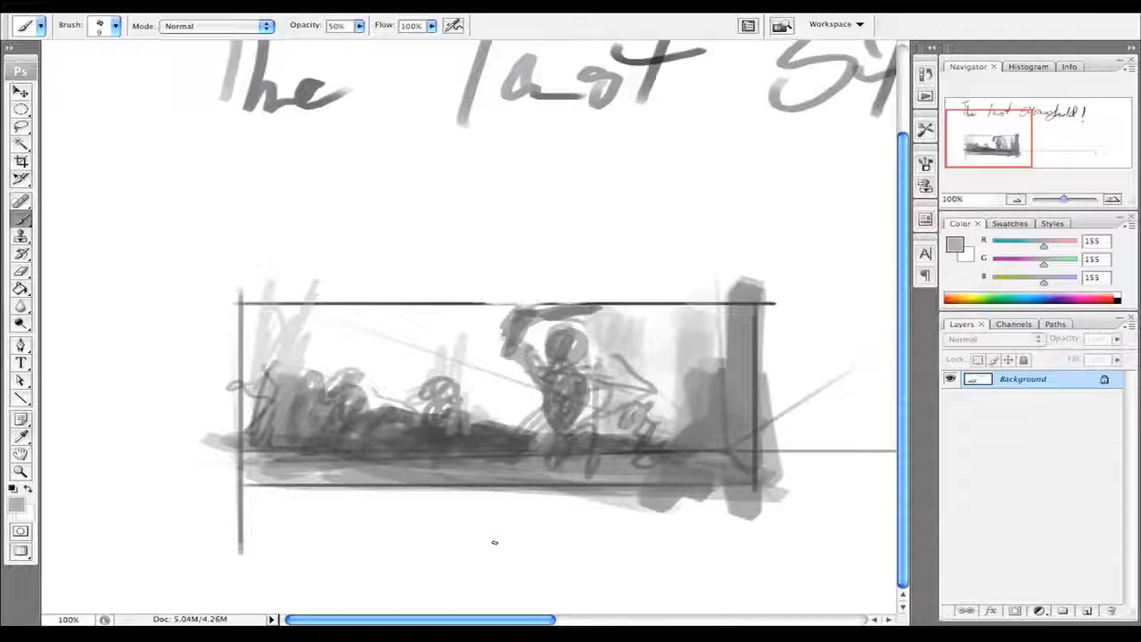
pyautogui.press(']')
pyautogui.press(']')
pyautogui.moveTo(288, 363)
pyautogui.mouseDown()
pyautogui.moveTo(281, 307)
pyautogui.moveTo(310, 346)
pyautogui.mouseUp()
pyautogui.moveTo(445, 333); pyautogui.dragTo(483, 433)
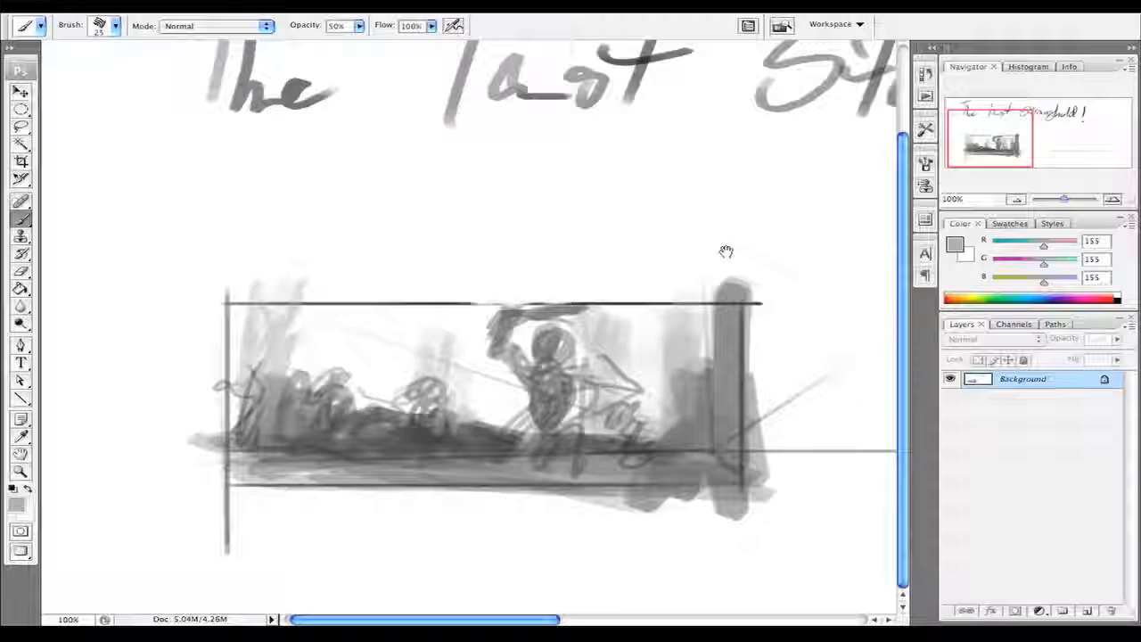
# - Draw the left side of a second frame across the horizon line below "Stronghold!" with a 7 px black brush at 100% opacity
pyautogui.moveTo(725, 249); pyautogui.dragTo(283, 260)
pyautogui.moveTo(374, 324); pyautogui.dragTo(359, 267)
pyautogui.press('d')
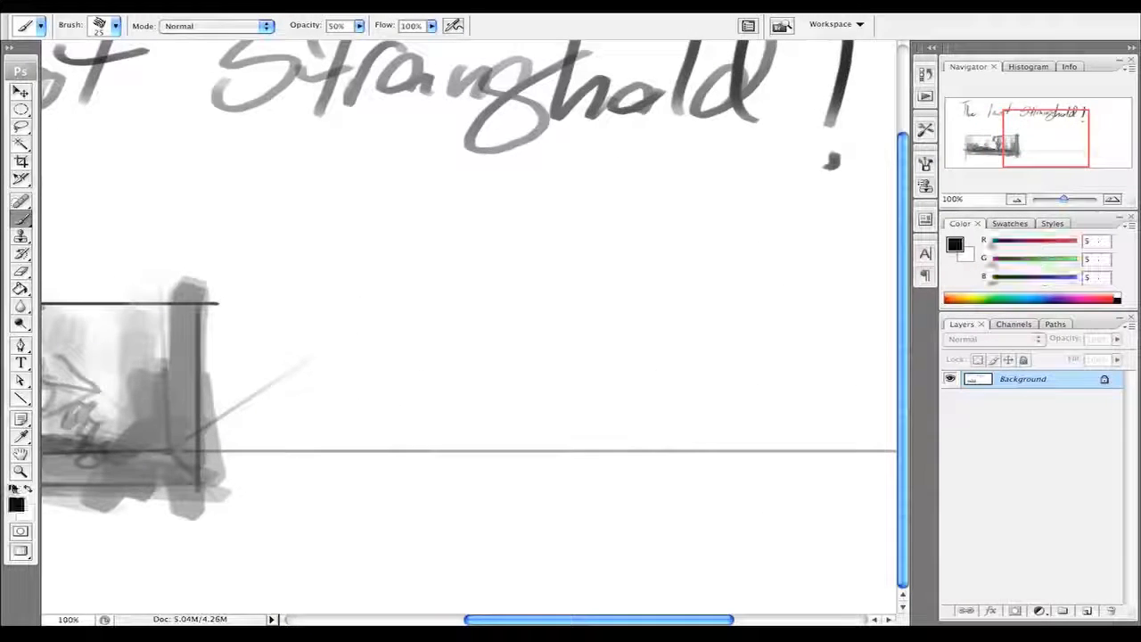
pyautogui.moveTo(558, 428)
pyautogui.mouseDown()
pyautogui.moveTo(362, 415)
pyautogui.moveTo(522, 410)
pyautogui.mouseUp()
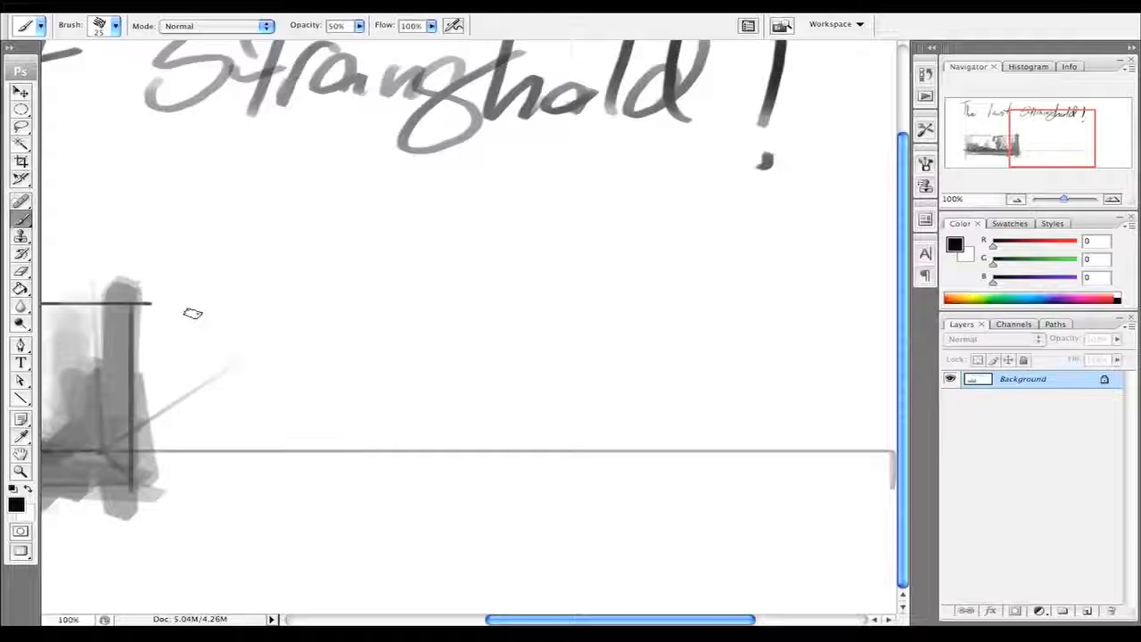
pyautogui.press('[')
pyautogui.press('[')
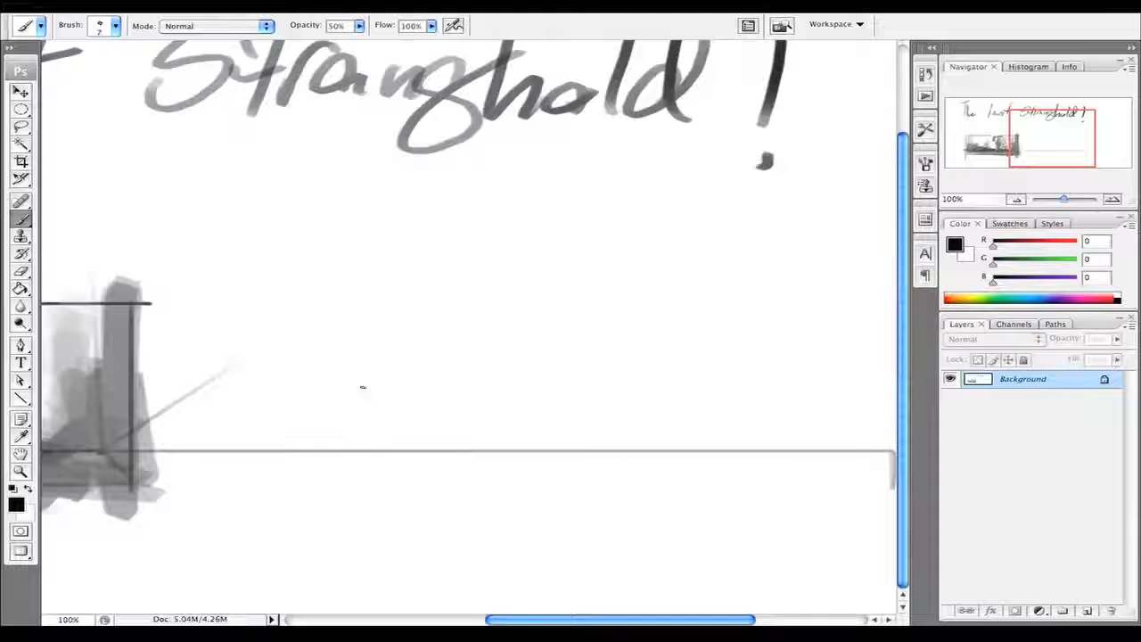
pyautogui.moveTo(428, 284); pyautogui.dragTo(428, 477)
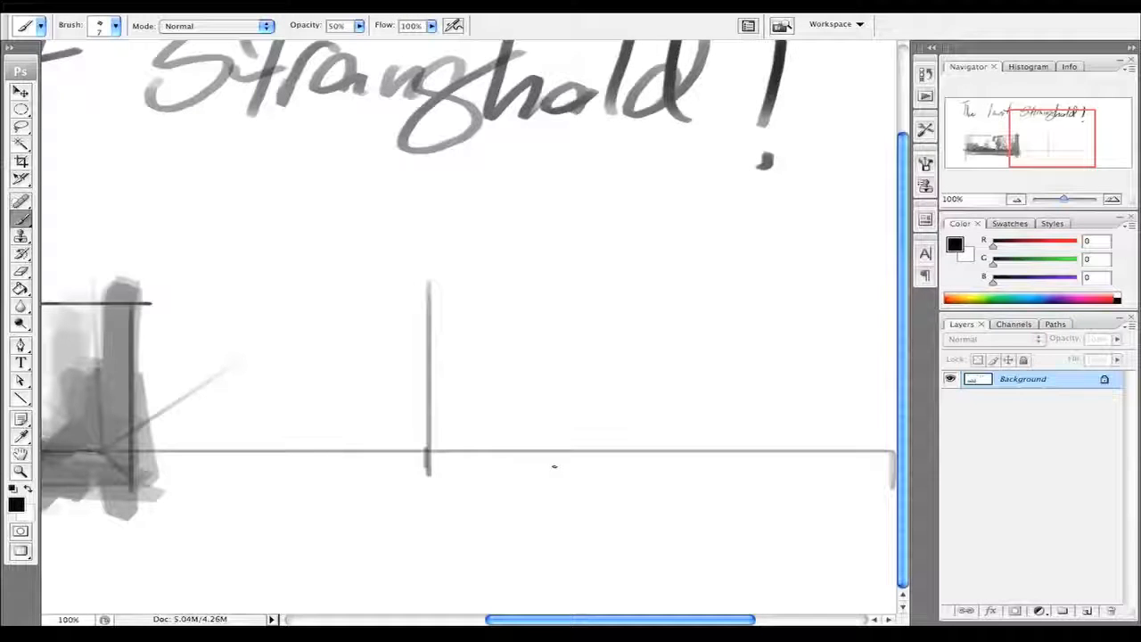
pyautogui.press('0')
pyautogui.moveTo(427, 287); pyautogui.dragTo(426, 429)
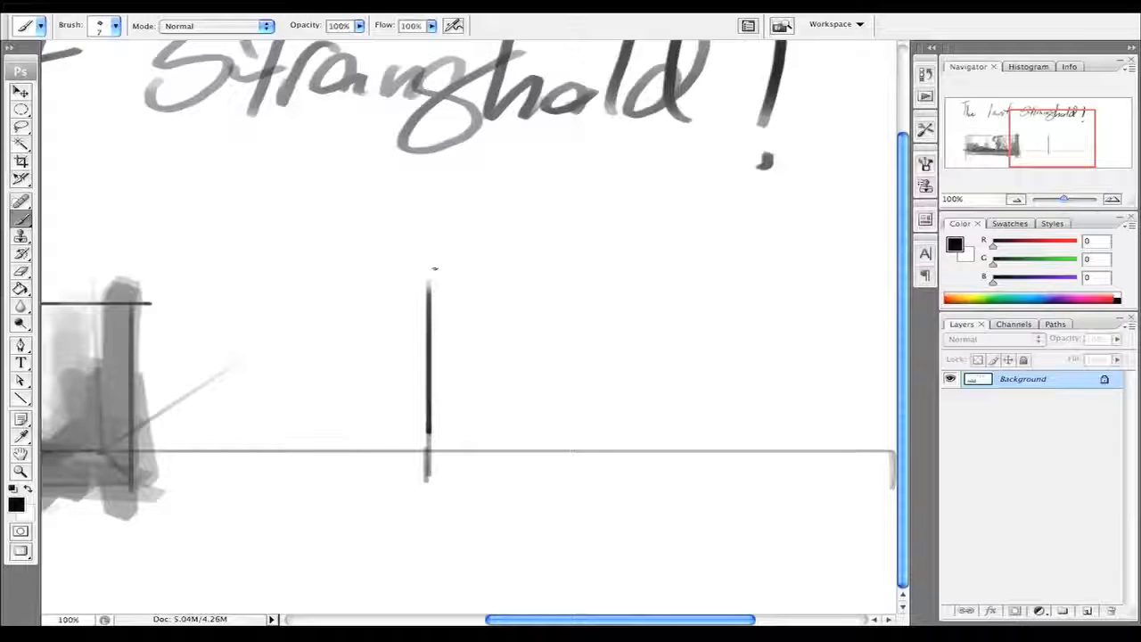
# - Complete the second rectangular frame with straight upper, right and lower edges and strengthen its left side
pyautogui.hscroll(2, 776, 306)
pyautogui.keyDown('shift'); pyautogui.click(698, 289); pyautogui.keyUp('shift')
pyautogui.moveTo(697, 305)
pyautogui.mouseDown()
pyautogui.moveTo(833, 318)
pyautogui.moveTo(821, 468)
pyautogui.mouseUp()
pyautogui.moveTo(400, 477)
pyautogui.mouseDown()
pyautogui.moveTo(571, 461)
pyautogui.moveTo(813, 473)
pyautogui.mouseUp()
pyautogui.keyDown('shift'); pyautogui.click(399, 433); pyautogui.keyUp('shift')
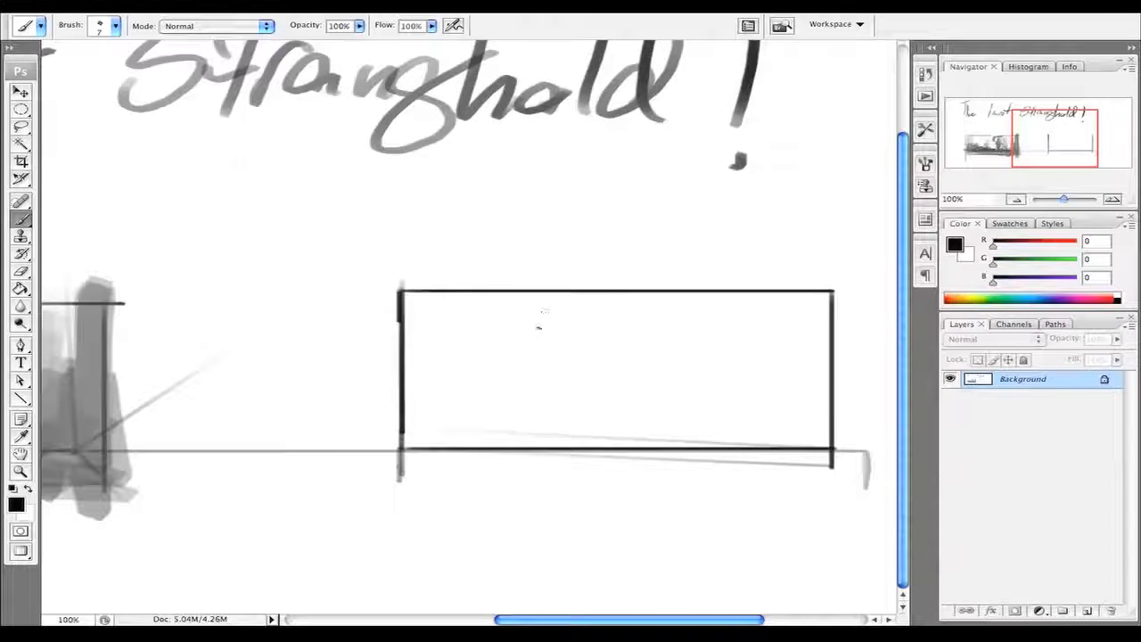
# - Set the foreground colour to mid-grey (RGB 127) and block in sloping terrain strokes across the second frame
pyautogui.click(16, 504)
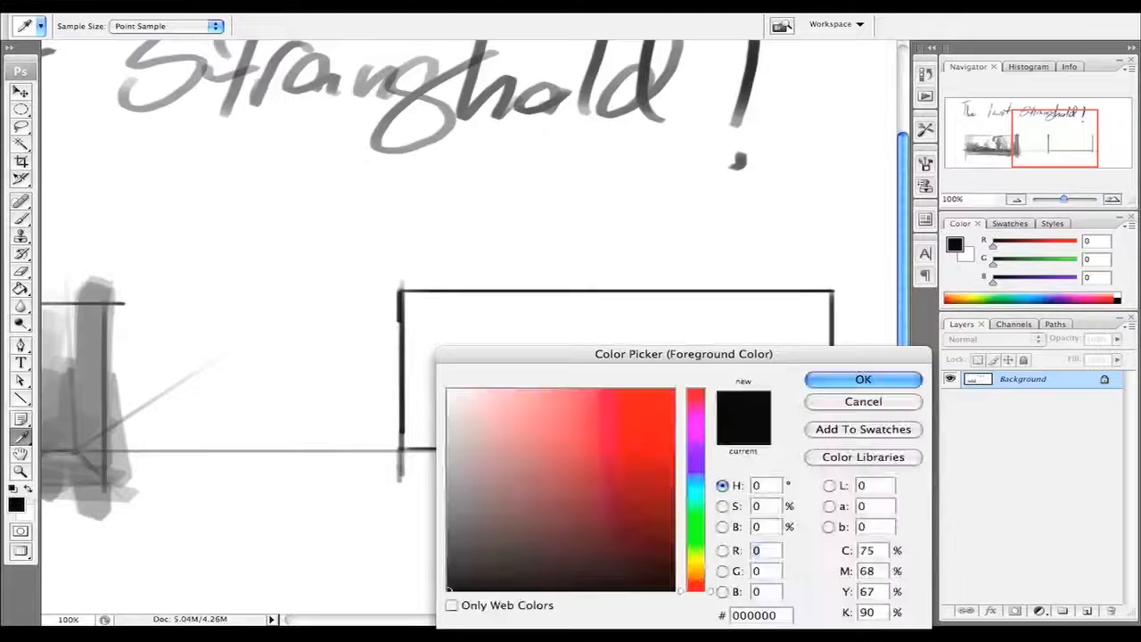
pyautogui.click(447, 489)
pyautogui.click(864, 381)
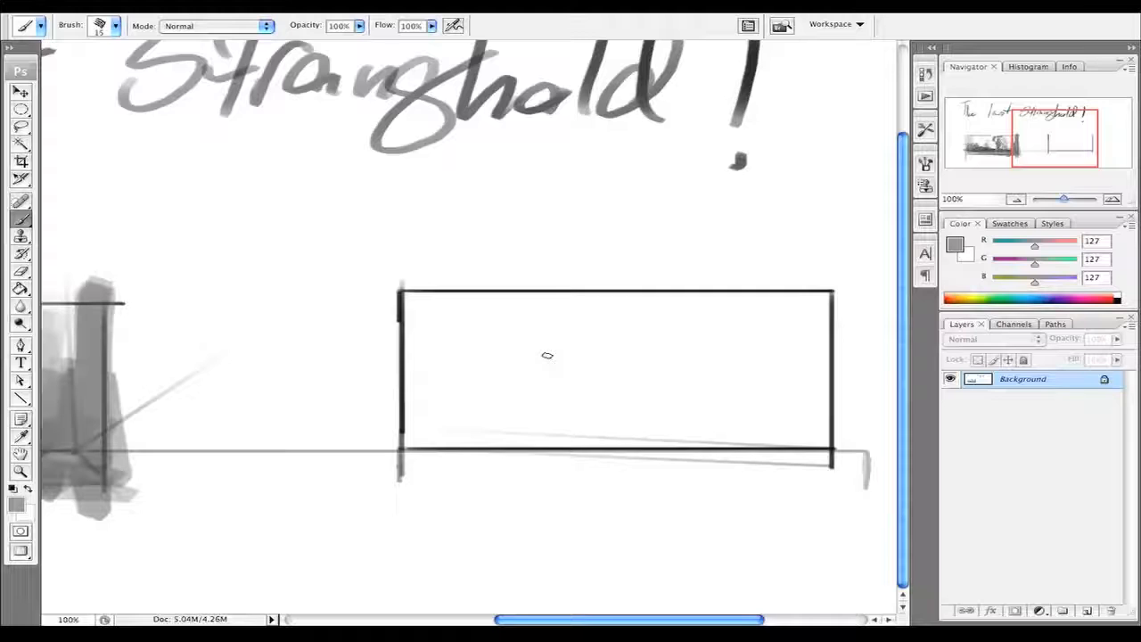
pyautogui.press(']')
pyautogui.press(']')
pyautogui.press(']')
pyautogui.press('[')
pyautogui.press('[')
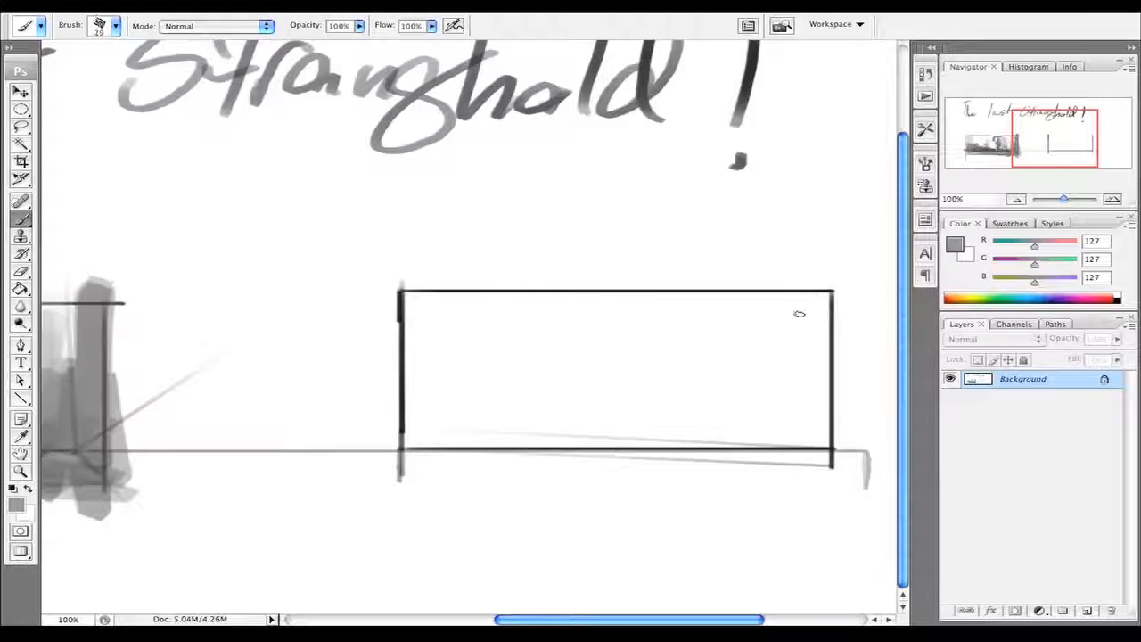
pyautogui.moveTo(562, 337)
pyautogui.mouseDown()
pyautogui.moveTo(514, 359)
pyautogui.moveTo(754, 375)
pyautogui.moveTo(616, 356)
pyautogui.moveTo(551, 320)
pyautogui.moveTo(484, 312)
pyautogui.moveTo(527, 328)
pyautogui.mouseUp()
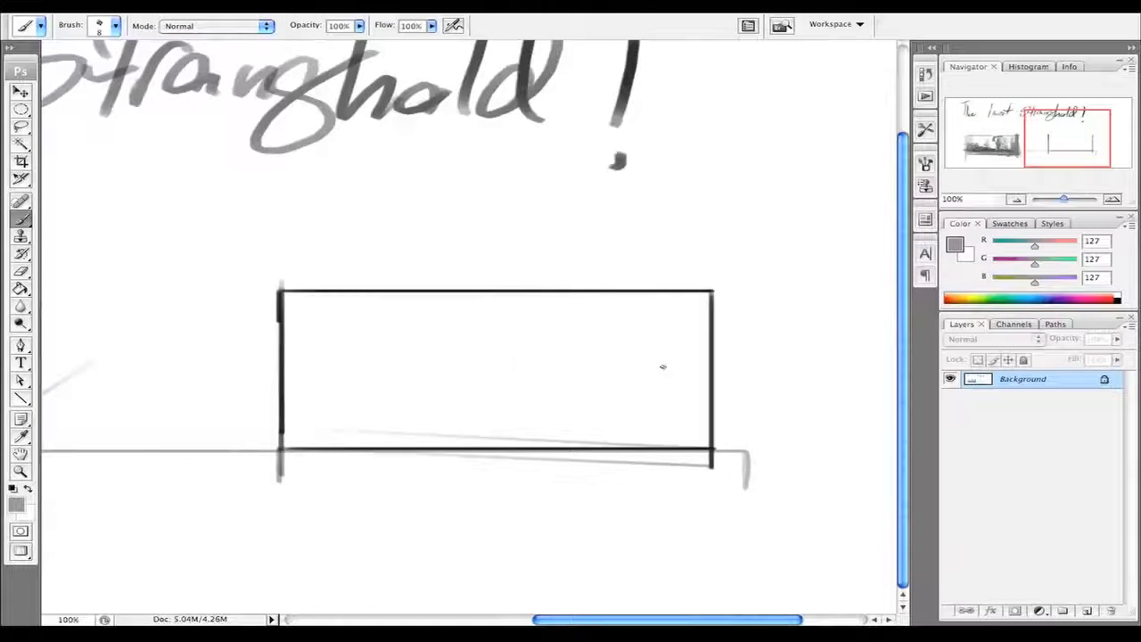
pyautogui.moveTo(648, 363)
pyautogui.mouseDown()
pyautogui.moveTo(458, 359)
pyautogui.moveTo(678, 363)
pyautogui.moveTo(619, 355)
pyautogui.moveTo(672, 335)
pyautogui.moveTo(700, 342)
pyautogui.moveTo(330, 391)
pyautogui.moveTo(648, 409)
pyautogui.moveTo(384, 410)
pyautogui.moveTo(403, 421)
pyautogui.moveTo(390, 342)
pyautogui.moveTo(282, 442)
pyautogui.moveTo(317, 435)
pyautogui.moveTo(367, 448)
pyautogui.moveTo(459, 405)
pyautogui.moveTo(682, 440)
pyautogui.moveTo(367, 415)
pyautogui.moveTo(436, 455)
pyautogui.moveTo(645, 416)
pyautogui.moveTo(609, 412)
pyautogui.moveTo(689, 398)
pyautogui.moveTo(678, 363)
pyautogui.moveTo(257, 413)
pyautogui.moveTo(574, 411)
pyautogui.moveTo(565, 426)
pyautogui.moveTo(268, 446)
pyautogui.moveTo(719, 470)
pyautogui.moveTo(491, 410)
pyautogui.moveTo(346, 418)
pyautogui.moveTo(541, 408)
pyautogui.moveTo(352, 396)
pyautogui.moveTo(523, 363)
pyautogui.moveTo(528, 350)
pyautogui.moveTo(687, 330)
pyautogui.moveTo(679, 313)
pyautogui.moveTo(309, 338)
pyautogui.moveTo(553, 328)
pyautogui.moveTo(305, 317)
pyautogui.moveTo(344, 306)
pyautogui.moveTo(518, 297)
pyautogui.moveTo(277, 340)
pyautogui.moveTo(267, 307)
pyautogui.moveTo(331, 291)
pyautogui.moveTo(288, 327)
pyautogui.moveTo(367, 320)
pyautogui.moveTo(349, 312)
pyautogui.moveTo(295, 357)
pyautogui.moveTo(315, 305)
pyautogui.moveTo(313, 326)
pyautogui.moveTo(374, 306)
pyautogui.moveTo(267, 315)
pyautogui.mouseUp()
# - Build up light sky tones over the upper left of the second frame with greys sampled from the canvas
pyautogui.press('.')
pyautogui.keyDown('alt'); pyautogui.click(514, 367); pyautogui.keyUp('alt')
pyautogui.keyDown('alt'); pyautogui.click(280, 318); pyautogui.keyUp('alt')
pyautogui.keyDown('alt'); pyautogui.click(415, 305); pyautogui.keyUp('alt')
pyautogui.moveTo(415, 306)
pyautogui.mouseDown()
pyautogui.moveTo(337, 337)
pyautogui.moveTo(401, 335)
pyautogui.moveTo(337, 369)
pyautogui.mouseUp()
pyautogui.keyDown('alt'); pyautogui.click(334, 326); pyautogui.keyUp('alt')
pyautogui.moveTo(334, 327); pyautogui.dragTo(403, 324)
# - Paint a small tower shape on the second frame's upper right ridge with a 15 px brush in a sampled light grey
pyautogui.keyDown('alt'); pyautogui.click(471, 418); pyautogui.keyUp('alt')
pyautogui.press('[')
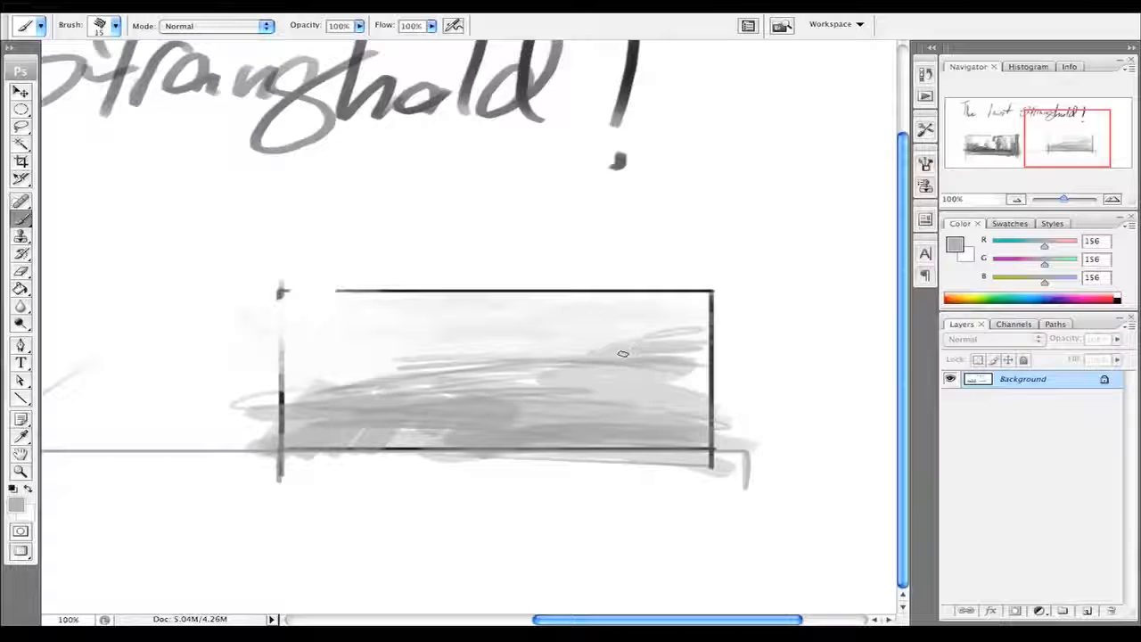
pyautogui.keyDown('alt'); pyautogui.click(624, 344); pyautogui.keyUp('alt')
pyautogui.moveTo(602, 343)
pyautogui.mouseDown()
pyautogui.moveTo(580, 330)
pyautogui.moveTo(595, 347)
pyautogui.mouseUp()
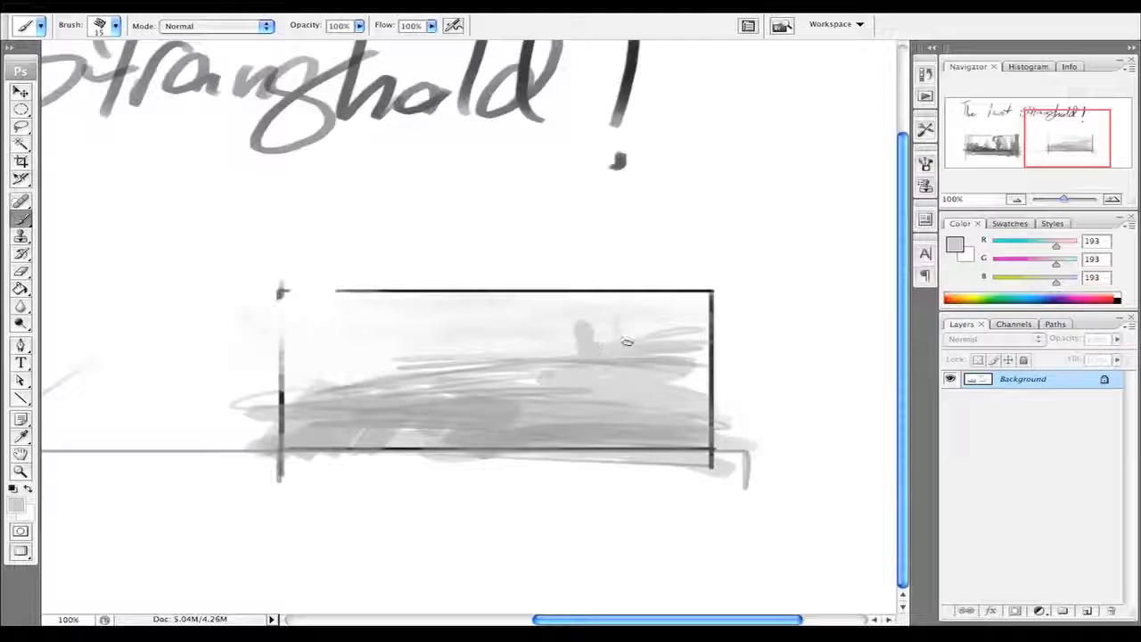
# - Extend a light grey city skyline along the second frame's upper right ridge, using a smaller brush for the thin spires
pyautogui.moveTo(587, 338); pyautogui.dragTo(602, 332)
pyautogui.press('[')
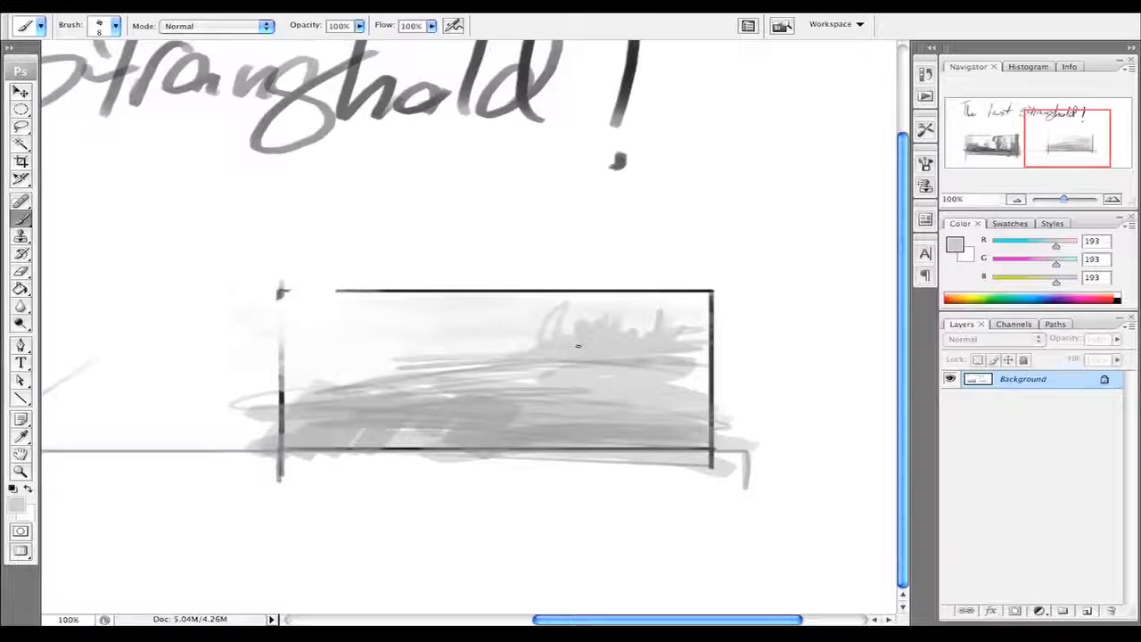
# - Draw dark grey perspective guides with an 8 px brush, fanning down from a vanishing point on the ridge below the skyline
pyautogui.keyDown('alt'); pyautogui.click(714, 373); pyautogui.keyUp('alt')
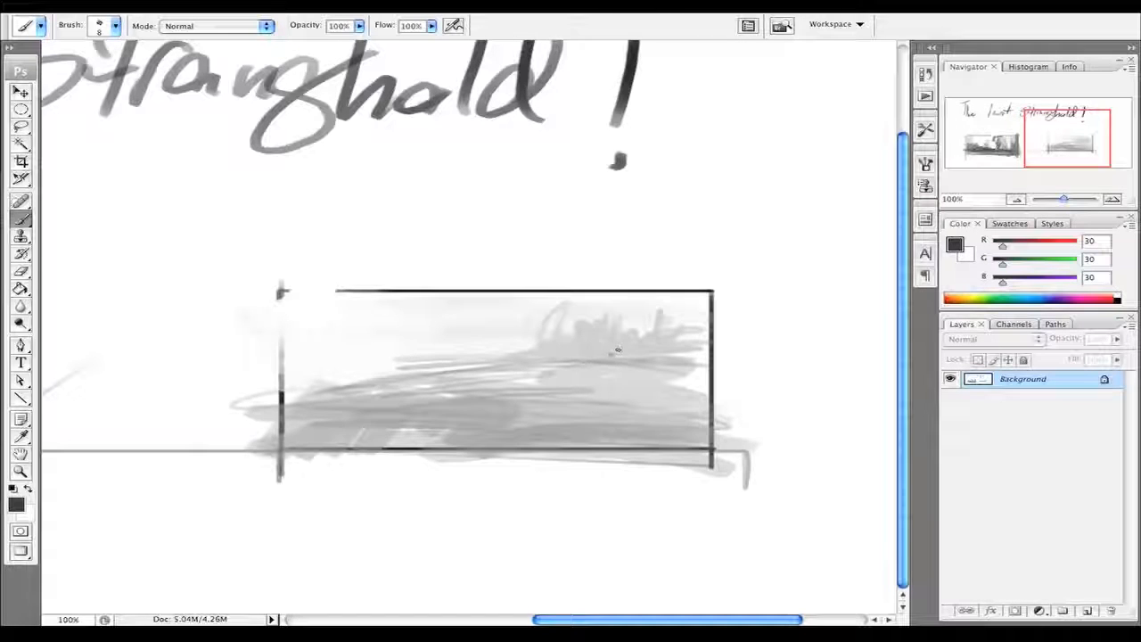
pyautogui.keyDown('shift'); pyautogui.click(606, 358); pyautogui.keyUp('shift')
pyautogui.moveTo(605, 358); pyautogui.dragTo(497, 559)
pyautogui.hotkey('ctrl', 'z')
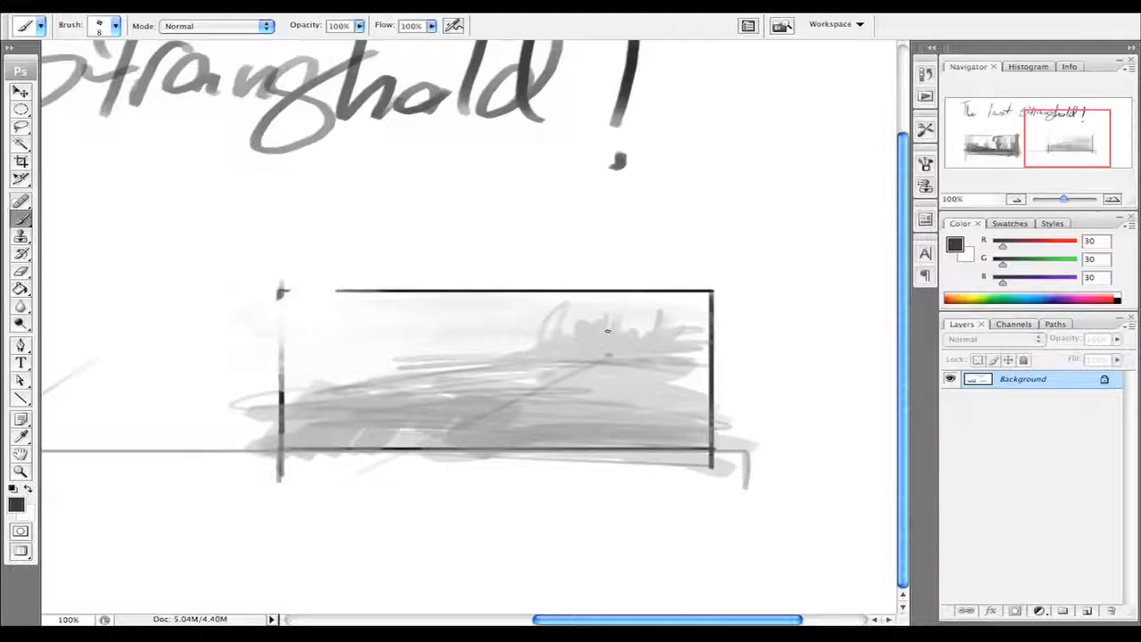
pyautogui.moveTo(608, 355); pyautogui.dragTo(609, 500)
pyautogui.moveTo(611, 357); pyautogui.dragTo(706, 445)
# - Draw a long horizontal horizon line through the vanishing point, plus shallow guide lines sweeping out past both sides of the second frame
pyautogui.moveTo(611, 358); pyautogui.dragTo(130, 357)
pyautogui.moveTo(499, 361); pyautogui.dragTo(455, 361)
pyautogui.moveTo(568, 355); pyautogui.dragTo(897, 357)
pyautogui.moveTo(517, 381)
pyautogui.mouseDown()
pyautogui.moveTo(568, 382)
pyautogui.moveTo(603, 301)
pyautogui.moveTo(588, 301)
pyautogui.mouseUp()
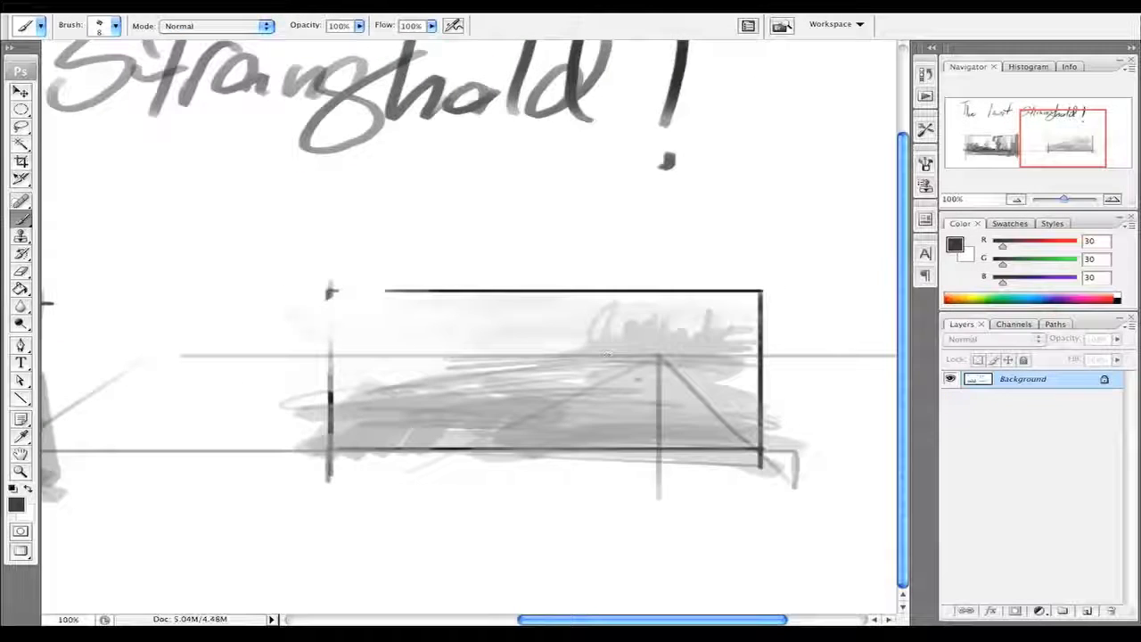
pyautogui.moveTo(631, 368)
pyautogui.mouseDown()
pyautogui.moveTo(653, 358)
pyautogui.moveTo(98, 431)
pyautogui.mouseUp()
pyautogui.moveTo(658, 356); pyautogui.dragTo(895, 430)
# - Dab a band of small dark shapes across the middle ground of the second frame, varying the brush size
pyautogui.moveTo(481, 388)
pyautogui.mouseDown()
pyautogui.moveTo(540, 385)
pyautogui.moveTo(424, 395)
pyautogui.moveTo(495, 394)
pyautogui.moveTo(485, 397)
pyautogui.mouseUp()
pyautogui.press(']')
pyautogui.press(']')
pyautogui.moveTo(410, 392)
pyautogui.mouseDown()
pyautogui.moveTo(480, 407)
pyautogui.moveTo(488, 388)
pyautogui.moveTo(506, 410)
pyautogui.moveTo(540, 396)
pyautogui.moveTo(530, 408)
pyautogui.moveTo(373, 421)
pyautogui.moveTo(445, 416)
pyautogui.mouseUp()
pyautogui.moveTo(596, 389)
pyautogui.mouseDown()
pyautogui.moveTo(671, 398)
pyautogui.moveTo(583, 417)
pyautogui.moveTo(565, 403)
pyautogui.moveTo(571, 419)
pyautogui.moveTo(642, 412)
pyautogui.mouseUp()
pyautogui.moveTo(520, 430); pyautogui.dragTo(611, 425)
pyautogui.moveTo(667, 390); pyautogui.dragTo(754, 417)
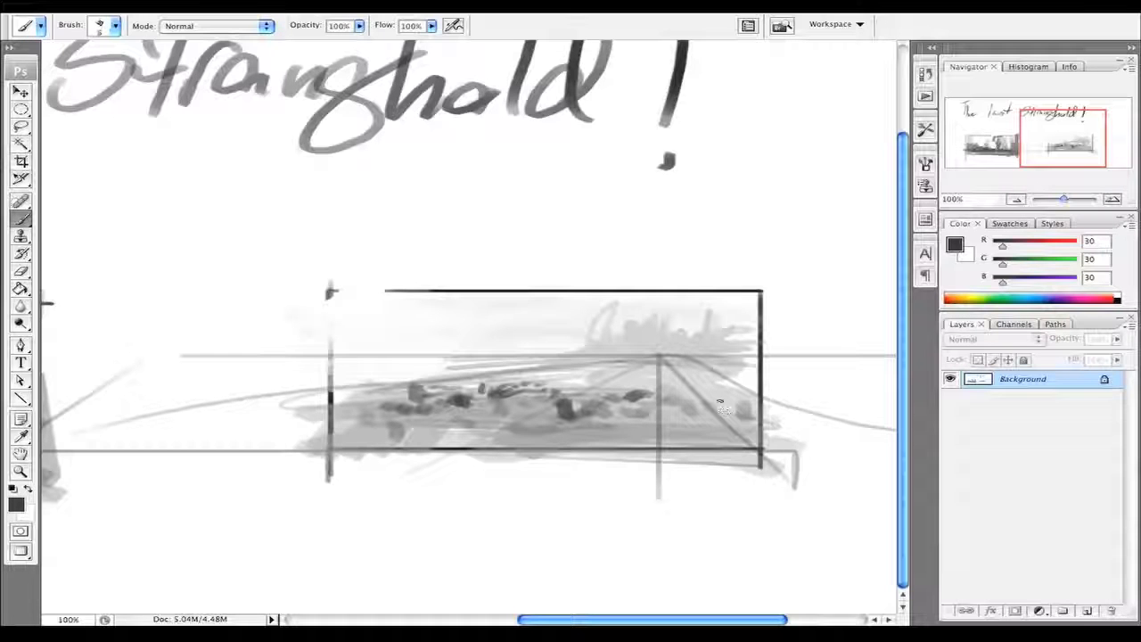
pyautogui.moveTo(749, 406); pyautogui.dragTo(745, 415)
pyautogui.moveTo(663, 397); pyautogui.dragTo(727, 414)
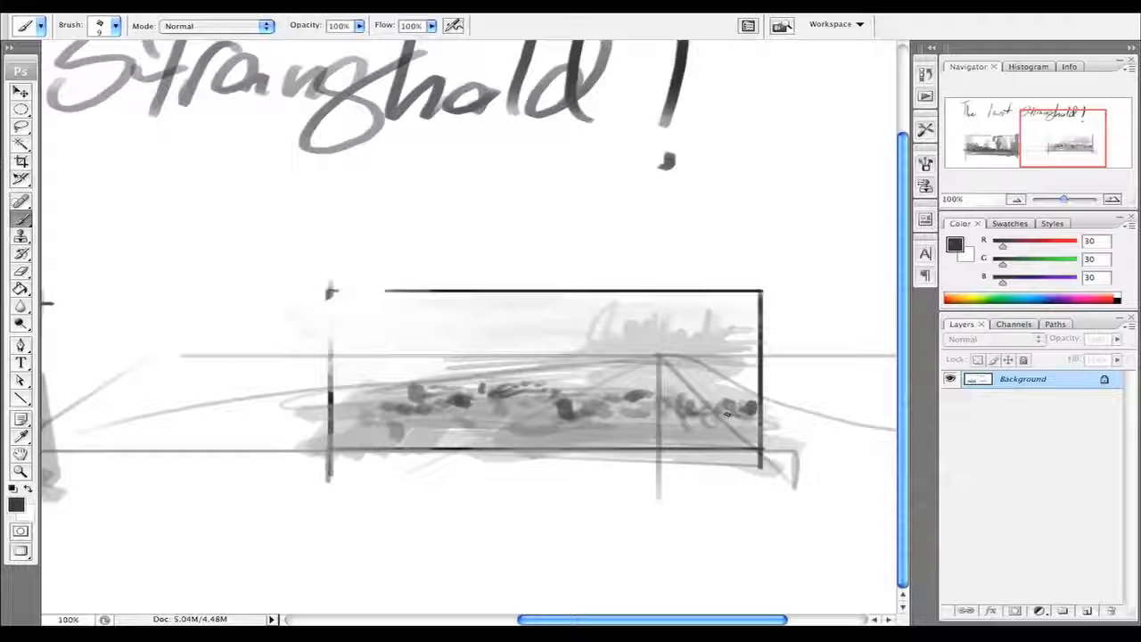
# - Darken the second frame's lower foreground with a 30 px brush and scatter dark dabs over it with a 10 px brush
pyautogui.moveTo(488, 440)
pyautogui.mouseDown()
pyautogui.moveTo(418, 434)
pyautogui.moveTo(552, 444)
pyautogui.moveTo(657, 433)
pyautogui.moveTo(718, 455)
pyautogui.moveTo(456, 430)
pyautogui.moveTo(334, 443)
pyautogui.mouseUp()
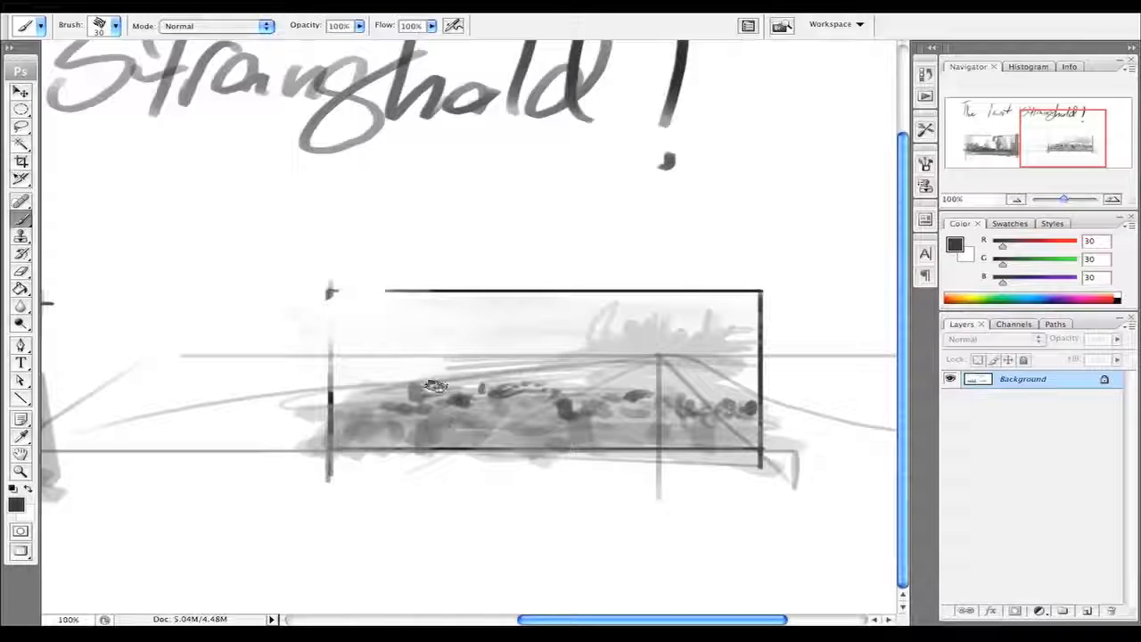
pyautogui.press('[')
pyautogui.press('[')
pyautogui.moveTo(371, 423)
pyautogui.mouseDown()
pyautogui.moveTo(420, 428)
pyautogui.moveTo(512, 409)
pyautogui.moveTo(594, 426)
pyautogui.moveTo(709, 423)
pyautogui.mouseUp()
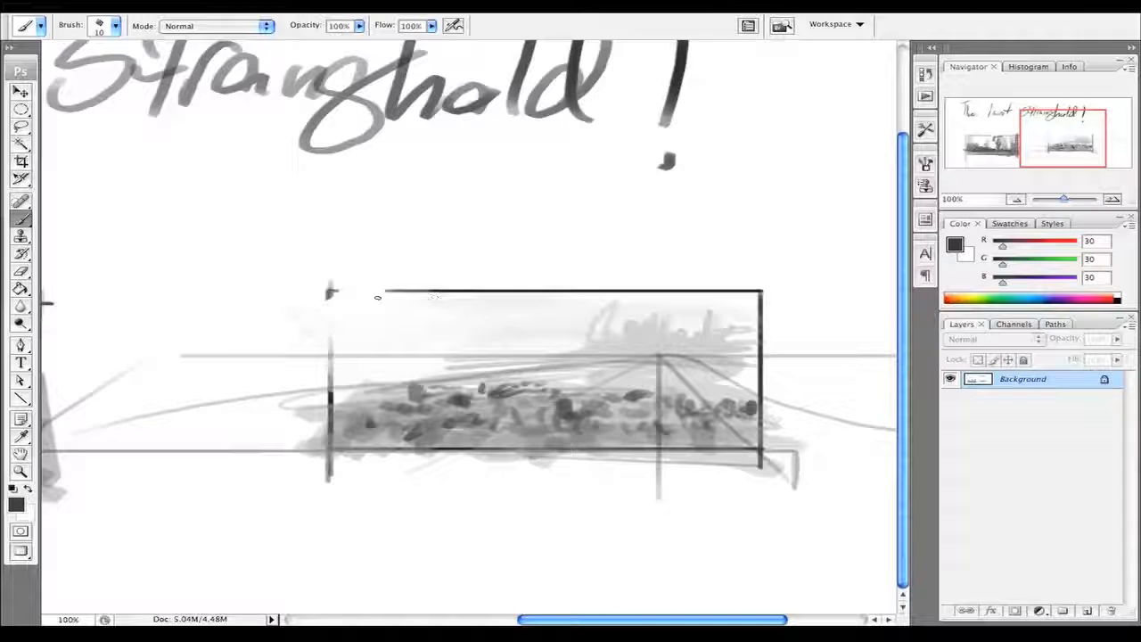
# - Draw an arrow at the second frame's upper left corner, pointing diagonally down into the scene
pyautogui.moveTo(314, 274); pyautogui.dragTo(405, 315)
pyautogui.moveTo(385, 269)
pyautogui.mouseDown()
pyautogui.moveTo(406, 318)
pyautogui.moveTo(358, 323)
pyautogui.mouseUp()
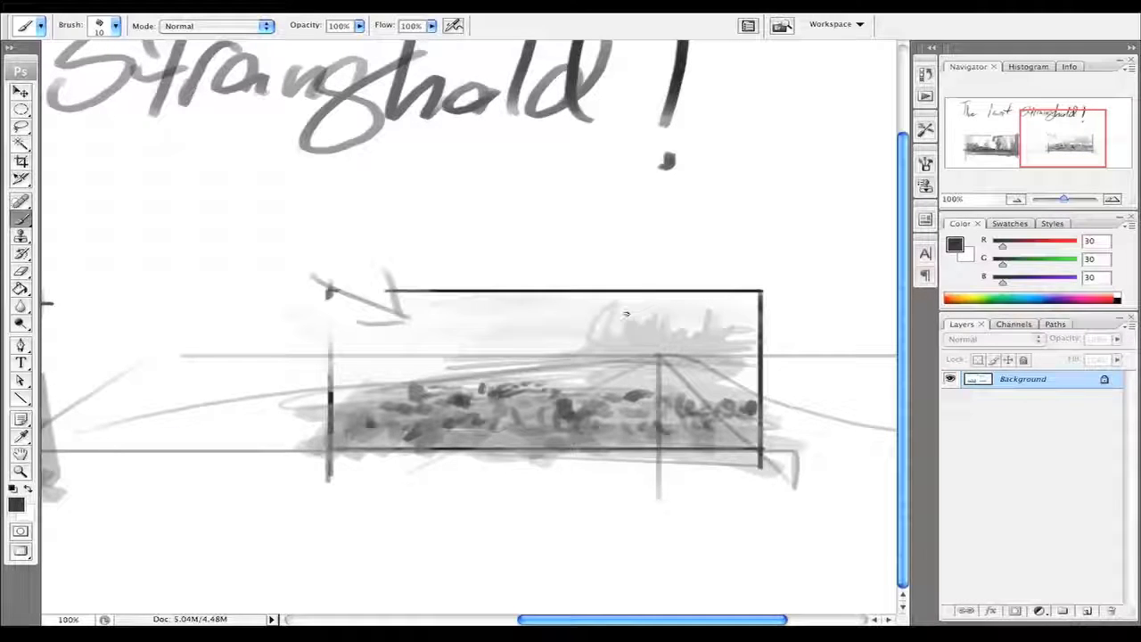
# - Refine the city silhouettes and darken the ridge line beneath them, using greys sampled from the canvas
pyautogui.press('x')
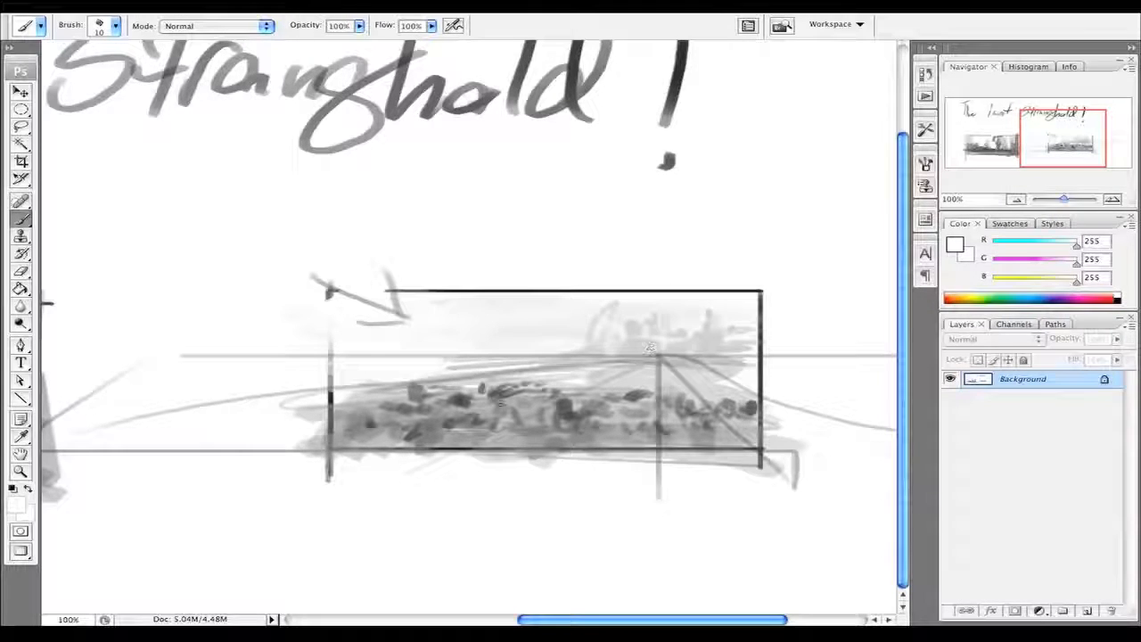
pyautogui.keyDown('alt'); pyautogui.click(651, 341); pyautogui.keyUp('alt')
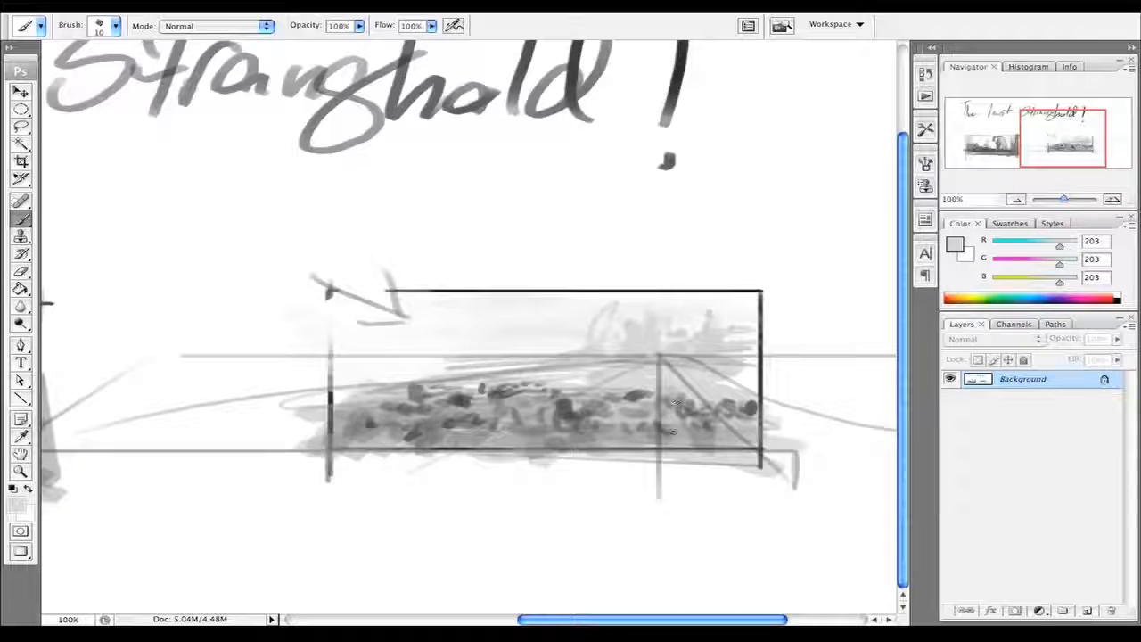
pyautogui.keyDown('alt'); pyautogui.click(648, 361); pyautogui.keyUp('alt')
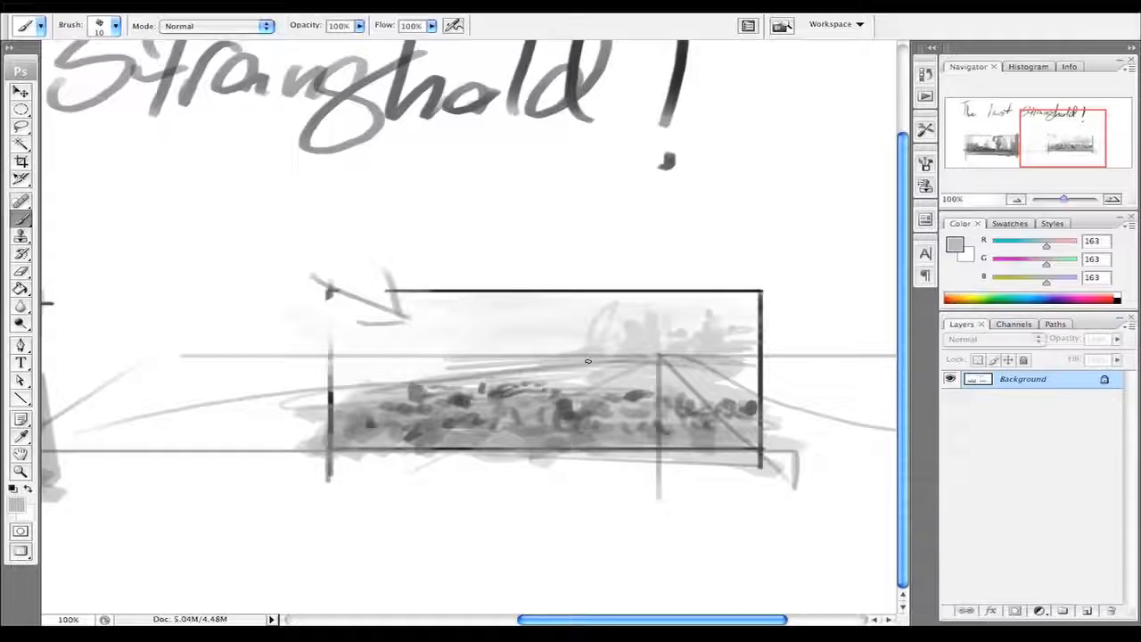
pyautogui.keyDown('alt'); pyautogui.click(632, 347); pyautogui.keyUp('alt')
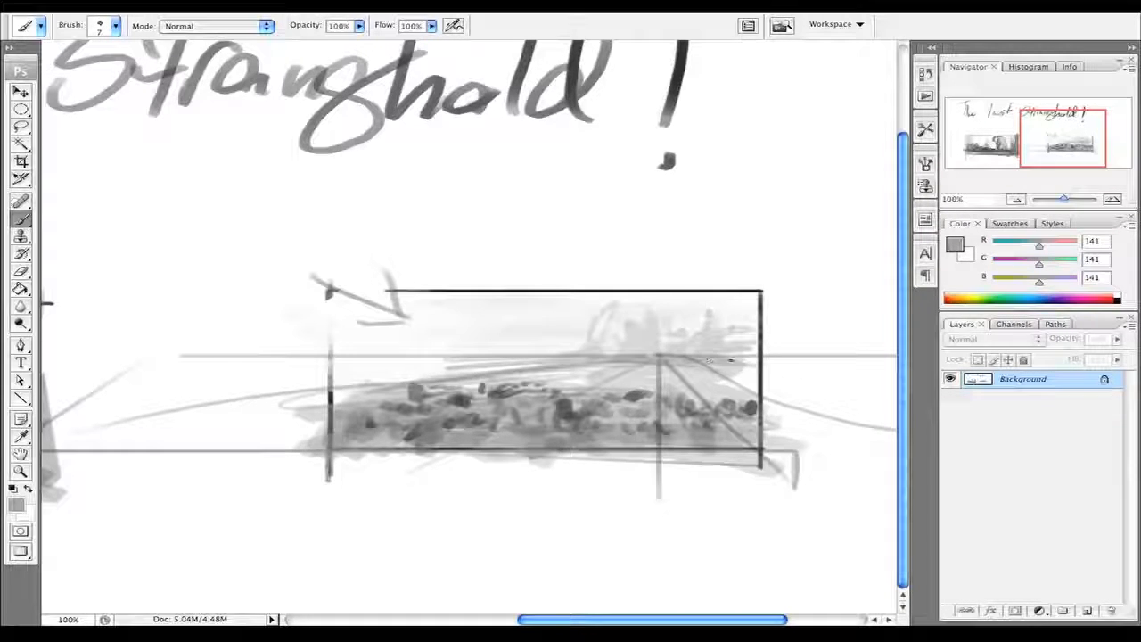
pyautogui.keyDown('alt'); pyautogui.click(639, 392); pyautogui.keyUp('alt')
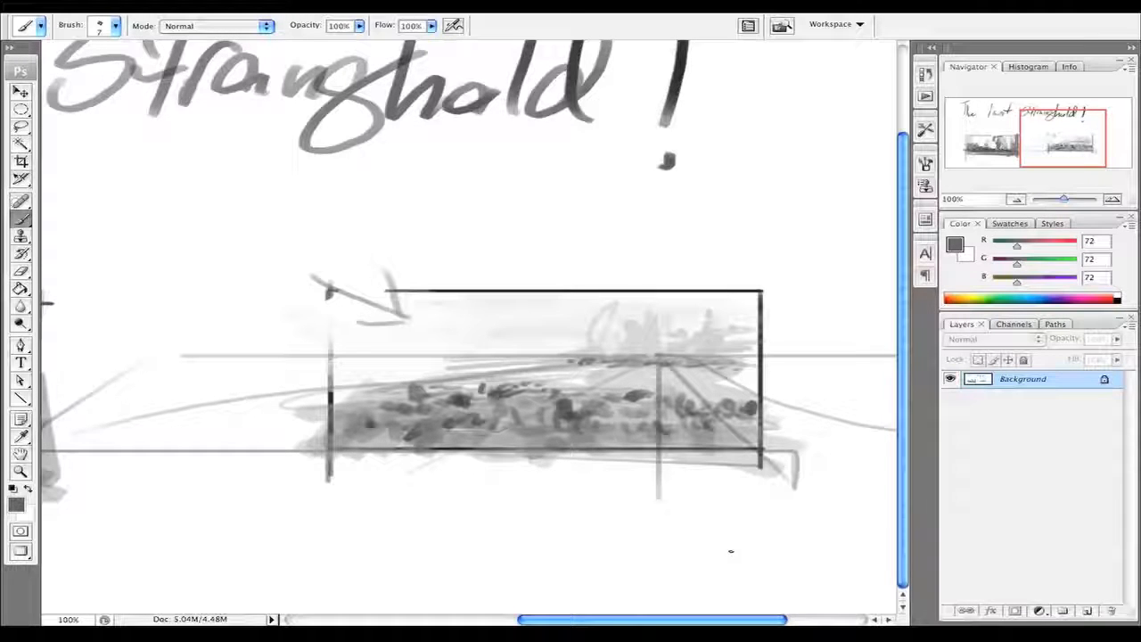
# - Brush light tones over the left sky and cover most of the arrow with sampled white using a 30 px brush
pyautogui.keyDown('alt'); pyautogui.click(535, 343); pyautogui.keyUp('alt')
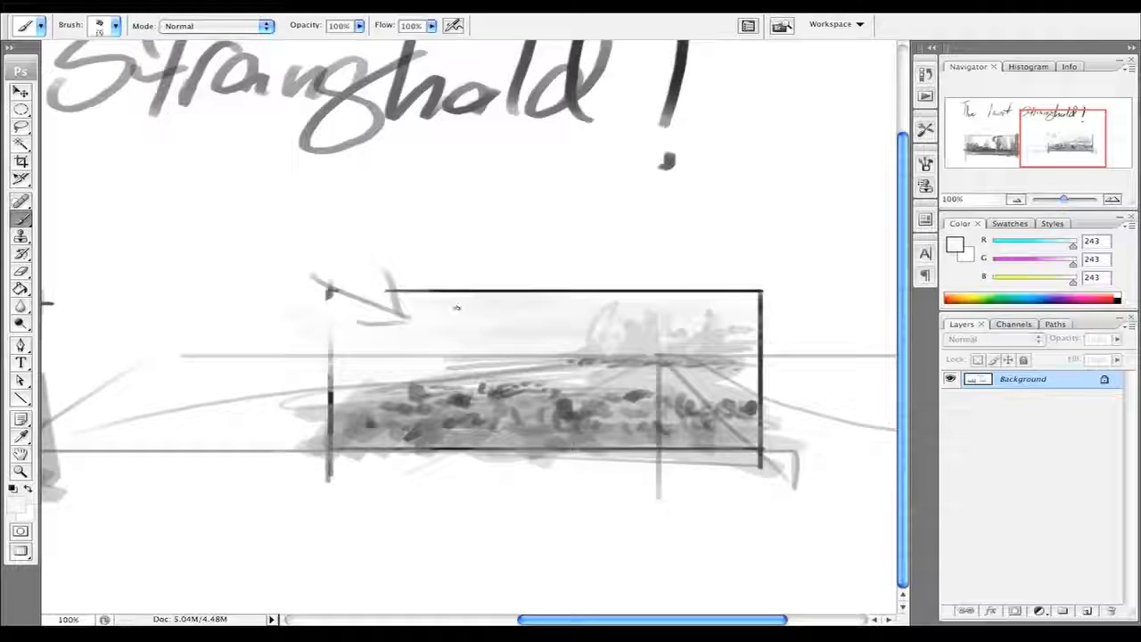
pyautogui.keyDown('alt'); pyautogui.click(588, 342); pyautogui.keyUp('alt')
pyautogui.moveTo(557, 335)
pyautogui.mouseDown()
pyautogui.moveTo(369, 305)
pyautogui.moveTo(331, 326)
pyautogui.moveTo(354, 340)
pyautogui.moveTo(346, 329)
pyautogui.moveTo(526, 356)
pyautogui.moveTo(441, 344)
pyautogui.moveTo(559, 341)
pyautogui.moveTo(444, 346)
pyautogui.moveTo(482, 357)
pyautogui.moveTo(423, 365)
pyautogui.mouseUp()
pyautogui.keyDown('alt'); pyautogui.click(451, 335); pyautogui.keyUp('alt')
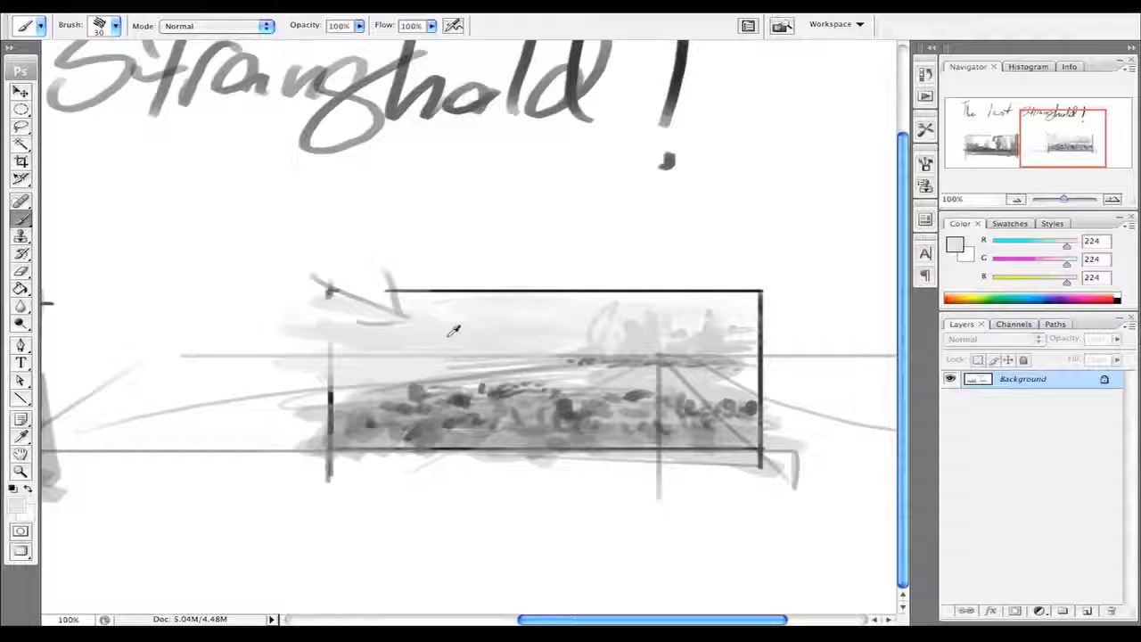
pyautogui.keyDown('alt'); pyautogui.click(376, 279); pyautogui.keyUp('alt')
pyautogui.moveTo(334, 313); pyautogui.dragTo(358, 316)
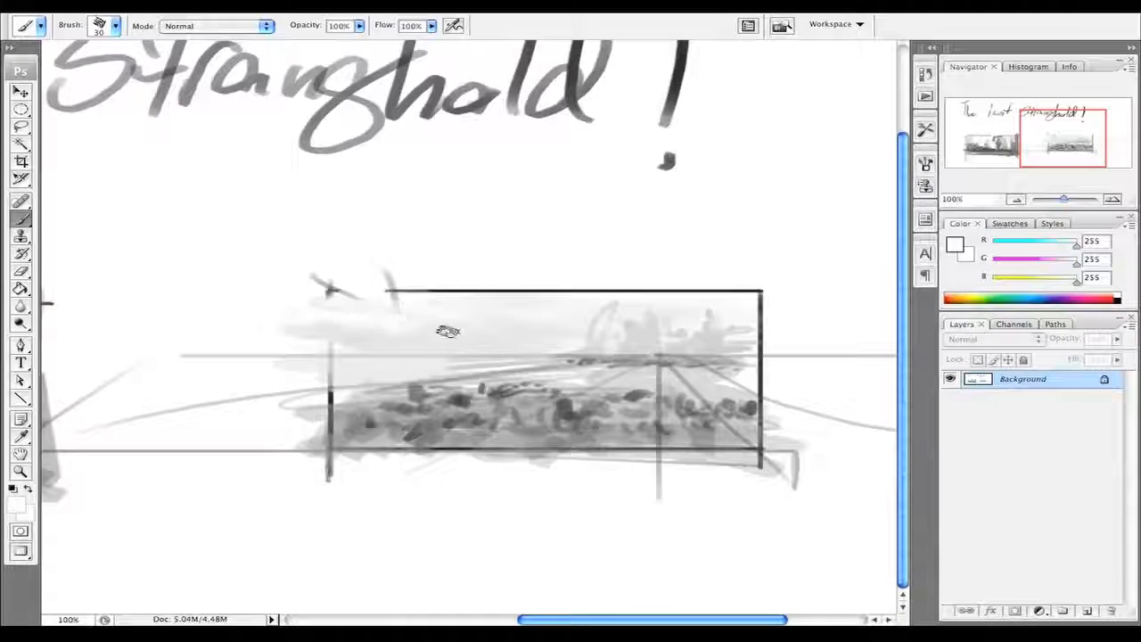
# - Soften the second frame's sky and upper edge with broad 30 px strokes in light greys sampled from the sky
pyautogui.keyDown('alt'); pyautogui.click(538, 339); pyautogui.keyUp('alt')
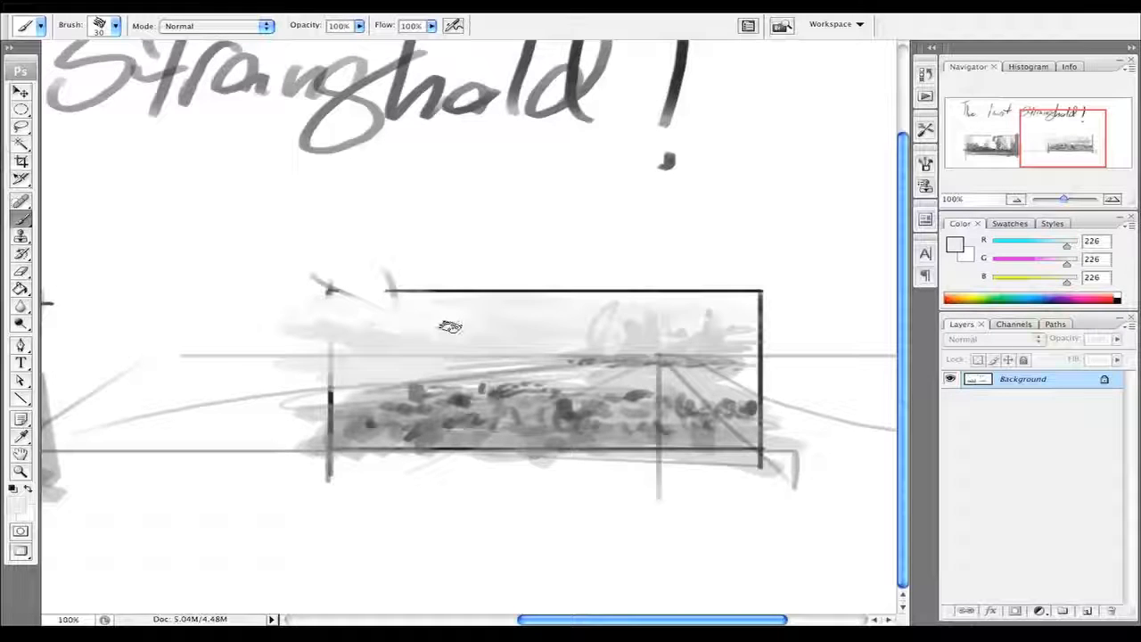
pyautogui.keyDown('alt'); pyautogui.click(538, 331); pyautogui.keyUp('alt')
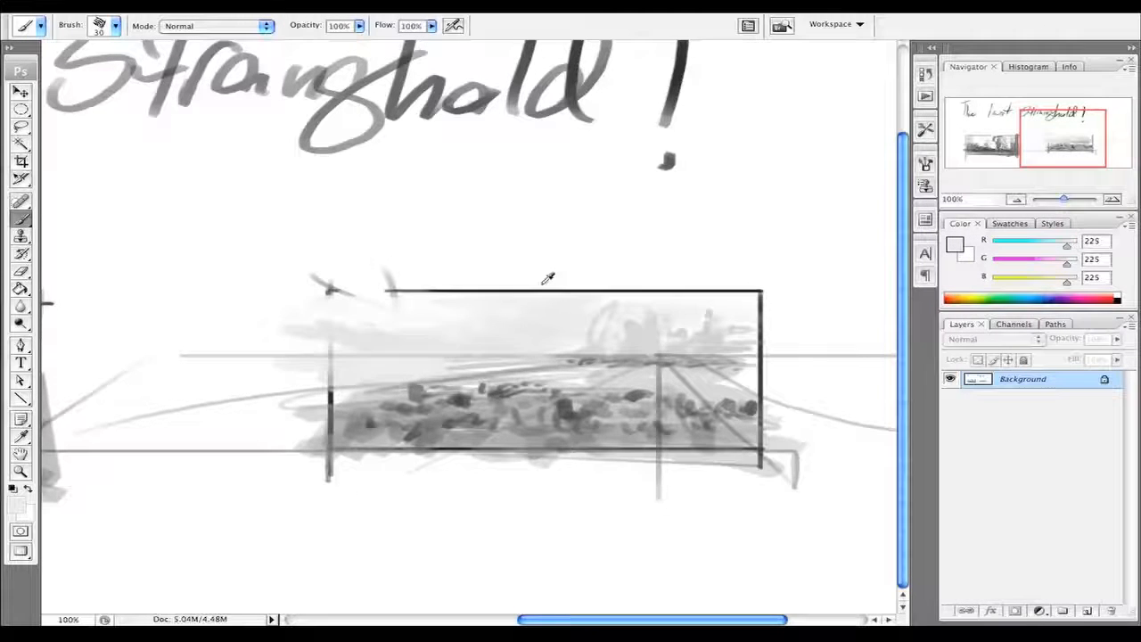
pyautogui.keyDown('alt'); pyautogui.click(541, 296); pyautogui.keyUp('alt')
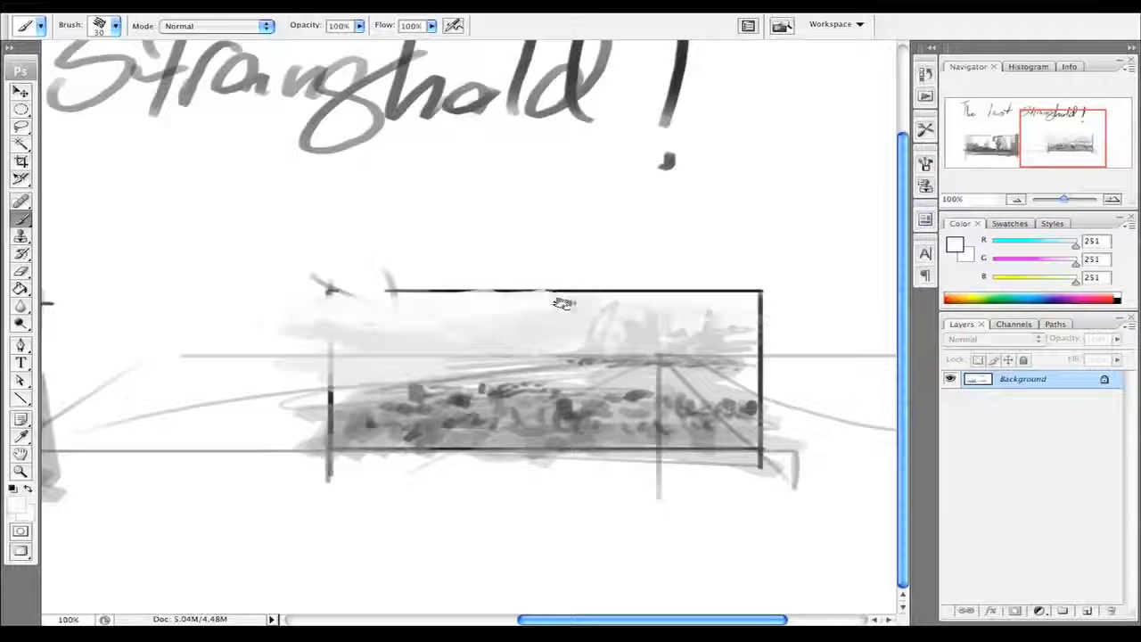
pyautogui.keyDown('alt'); pyautogui.click(444, 342); pyautogui.keyUp('alt')
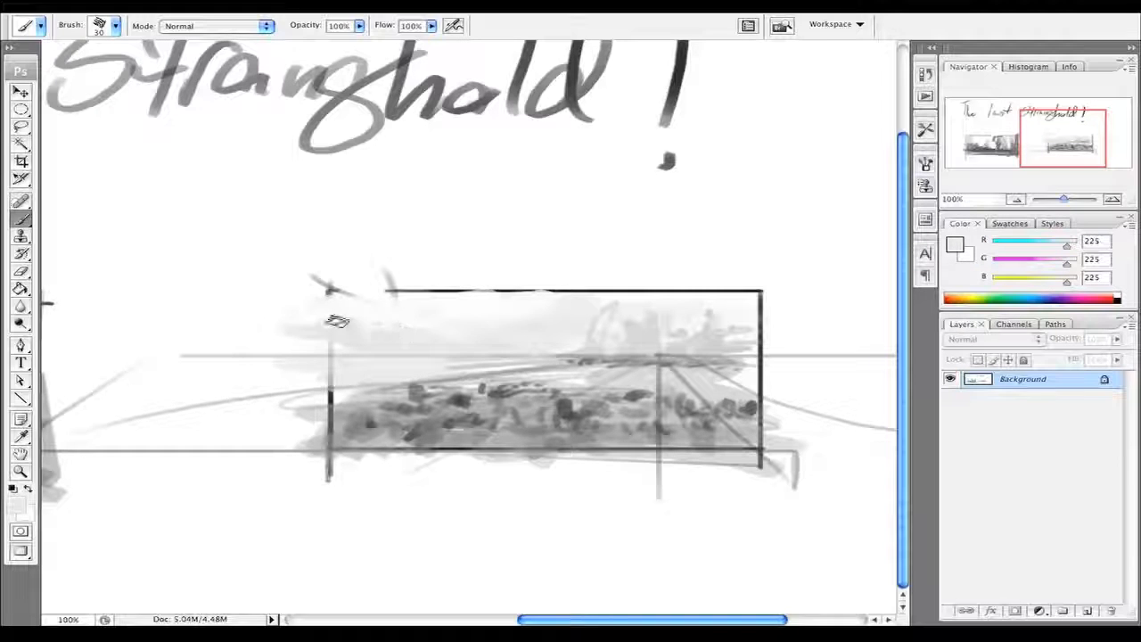
pyautogui.keyDown('alt'); pyautogui.click(421, 319); pyautogui.keyUp('alt')
pyautogui.keyDown('alt'); pyautogui.click(421, 380); pyautogui.keyUp('alt')
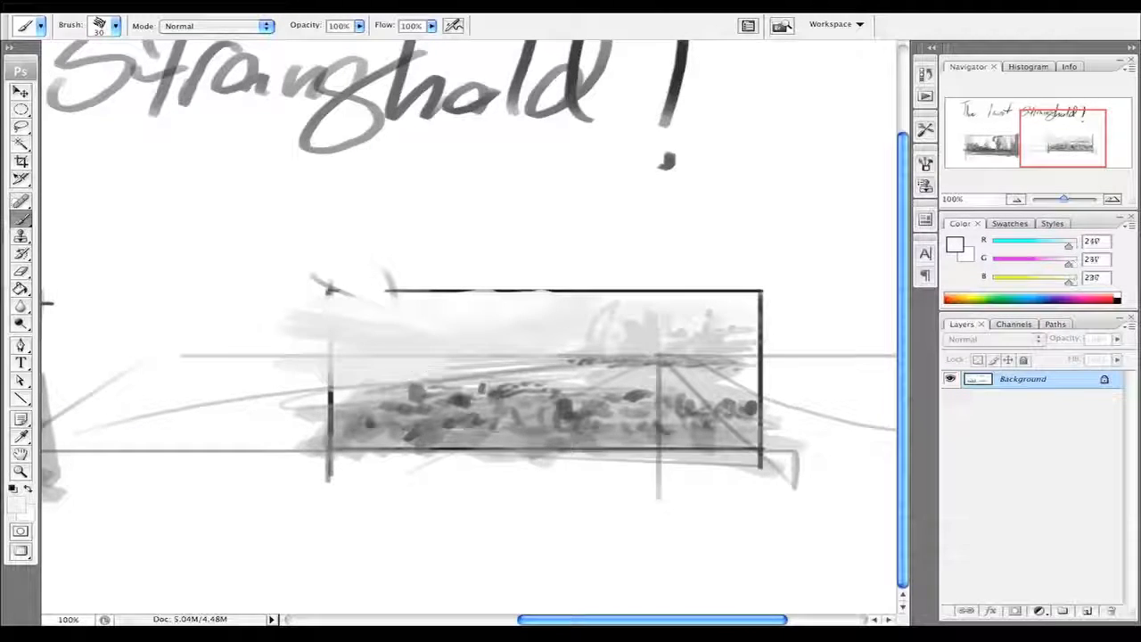
pyautogui.keyDown('alt'); pyautogui.click(386, 361); pyautogui.keyUp('alt')
pyautogui.moveTo(401, 371)
pyautogui.mouseDown()
pyautogui.moveTo(697, 369)
pyautogui.moveTo(166, 294)
pyautogui.mouseUp()
pyautogui.moveTo(485, 331)
pyautogui.mouseDown()
pyautogui.moveTo(397, 331)
pyautogui.moveTo(211, 370)
pyautogui.moveTo(860, 375)
pyautogui.mouseUp()
pyautogui.moveTo(401, 374)
pyautogui.mouseDown()
pyautogui.moveTo(618, 379)
pyautogui.moveTo(576, 386)
pyautogui.moveTo(419, 356)
pyautogui.moveTo(362, 369)
pyautogui.moveTo(357, 391)
pyautogui.moveTo(492, 235)
pyautogui.mouseUp()
pyautogui.moveTo(278, 432); pyautogui.dragTo(584, 235)
pyautogui.moveTo(380, 420)
pyautogui.mouseDown()
pyautogui.moveTo(264, 518)
pyautogui.moveTo(193, 527)
pyautogui.mouseUp()
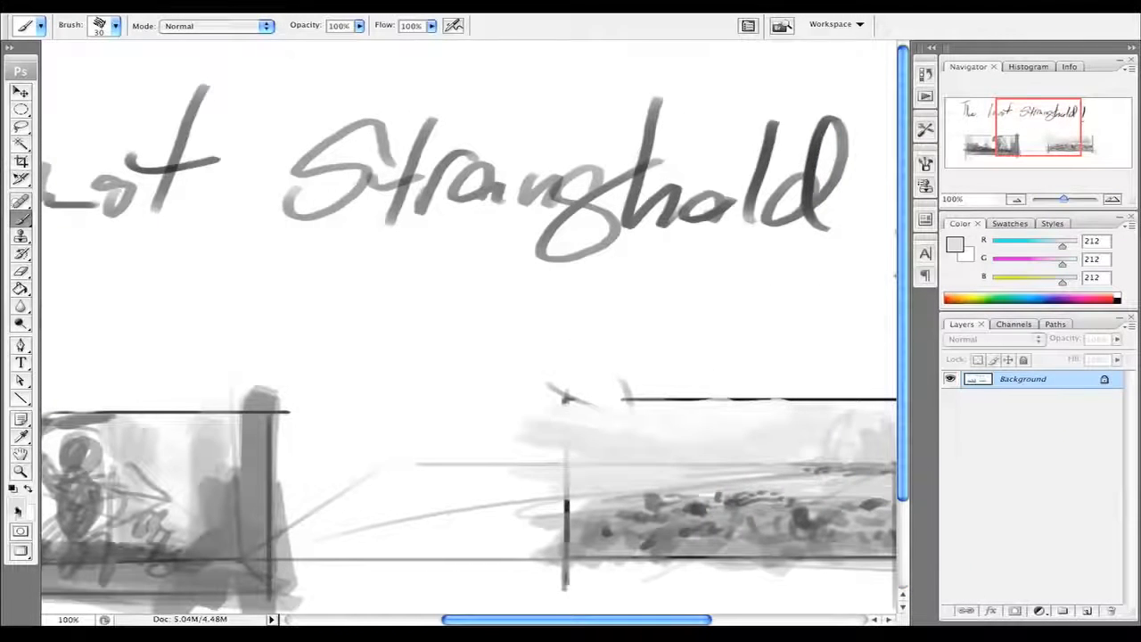
pyautogui.click(17, 505)
pyautogui.click(838, 382)
pyautogui.moveTo(519, 423)
pyautogui.mouseDown()
pyautogui.moveTo(438, 326)
pyautogui.moveTo(249, 323)
pyautogui.moveTo(314, 326)
pyautogui.mouseUp()
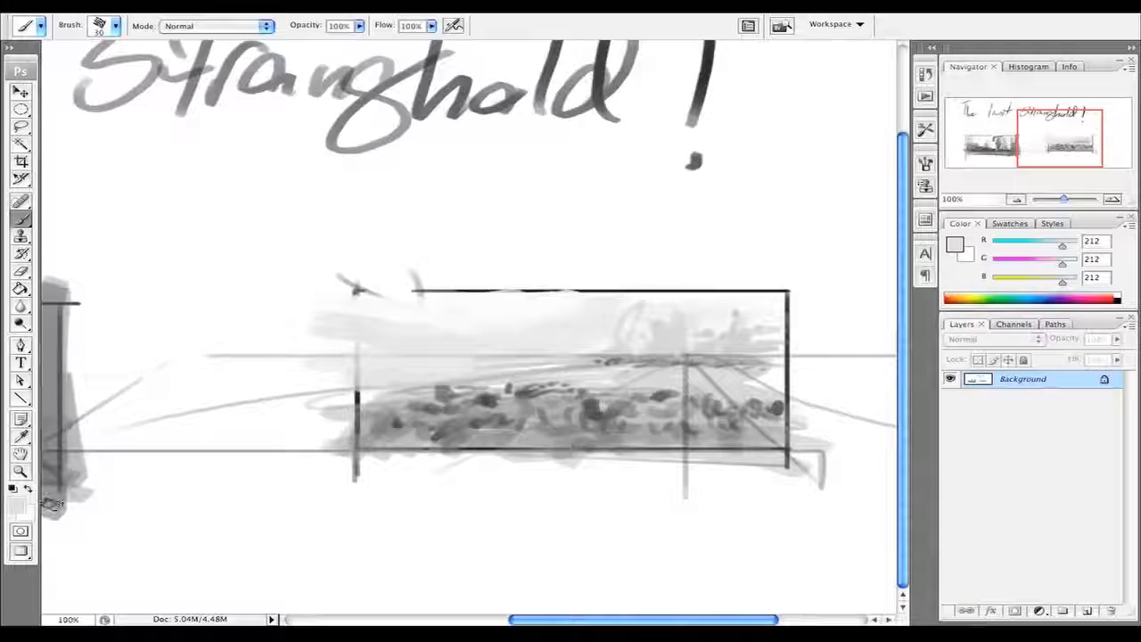
# - Crop the document to the outline of the second thumbnail frame
pyautogui.click(22, 161)
pyautogui.moveTo(353, 289); pyautogui.dragTo(383, 328)
pyautogui.moveTo(760, 457); pyautogui.dragTo(788, 450)
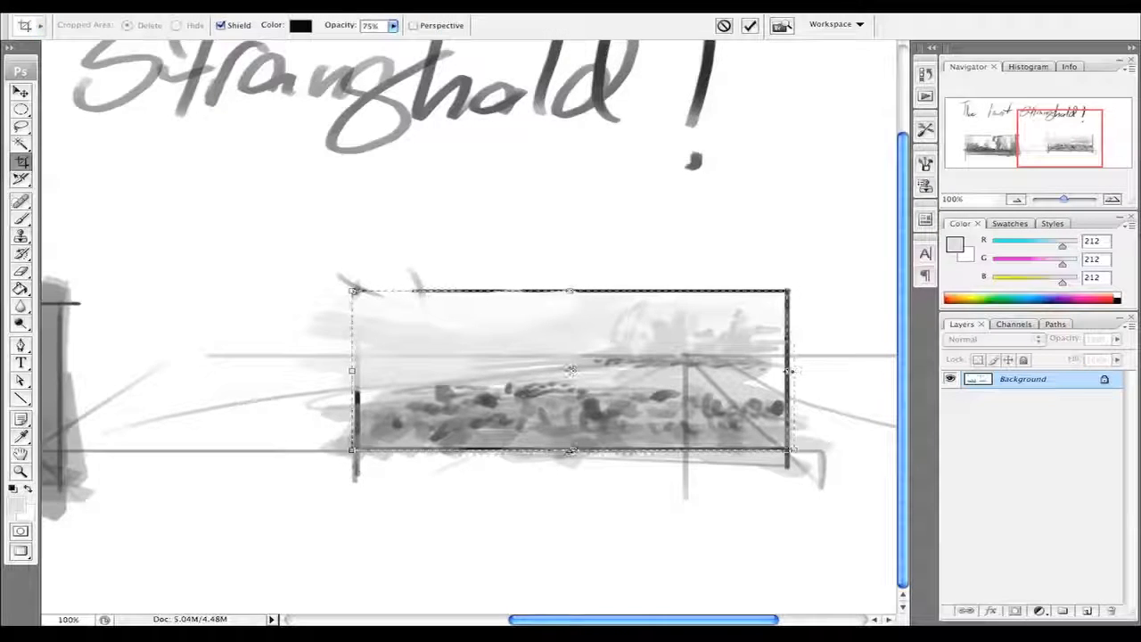
pyautogui.press('Return')
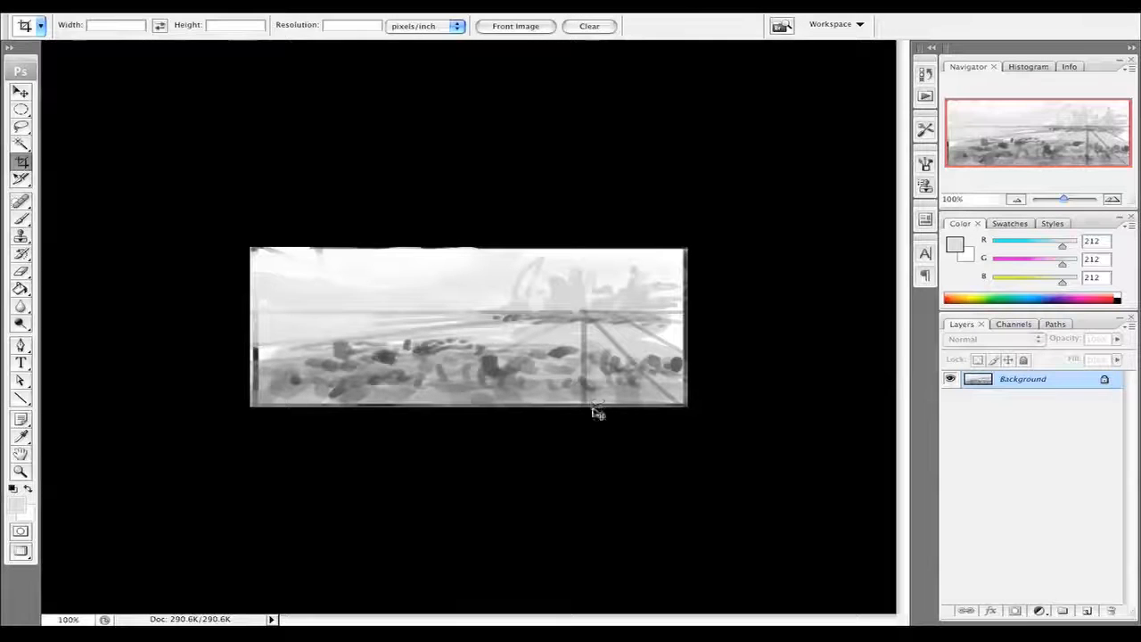
# - Darken the cropped thumbnail with Levels, setting input levels to 48, 0.49 and 255 and the output white to 170
pyautogui.press('l')
pyautogui.hotkey('ctrl', 'l')
pyautogui.moveTo(602, 431); pyautogui.dragTo(632, 433)
pyautogui.moveTo(490, 431); pyautogui.dragTo(533, 440)
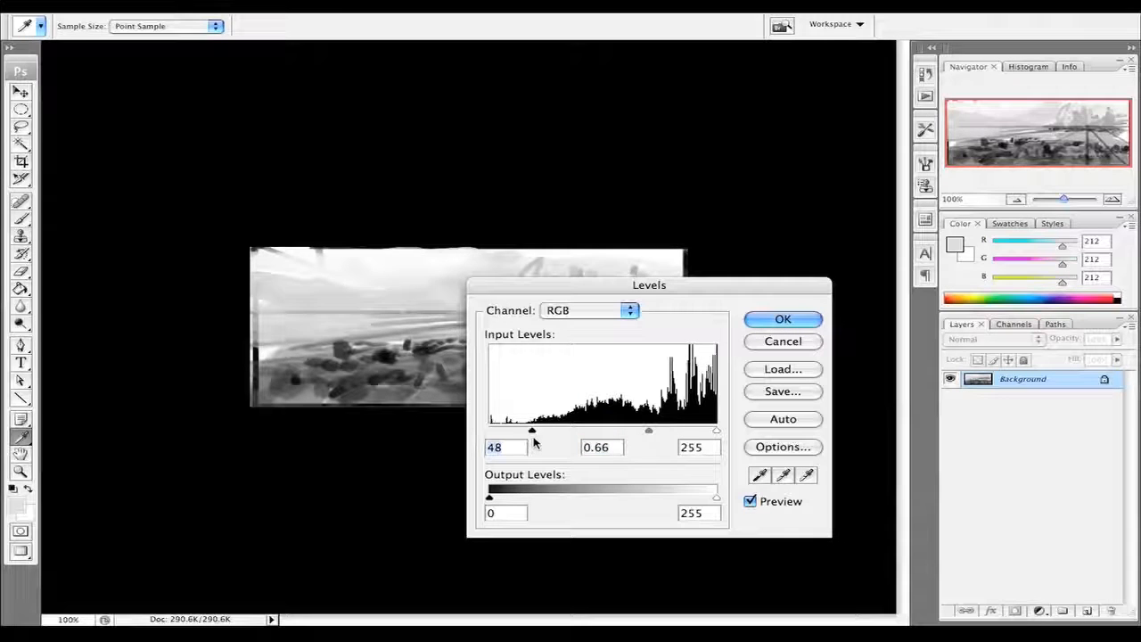
pyautogui.moveTo(650, 432); pyautogui.dragTo(677, 434)
pyautogui.click(716, 432)
pyautogui.moveTo(715, 497); pyautogui.dragTo(640, 497)
pyautogui.moveTo(678, 432); pyautogui.dragTo(661, 436)
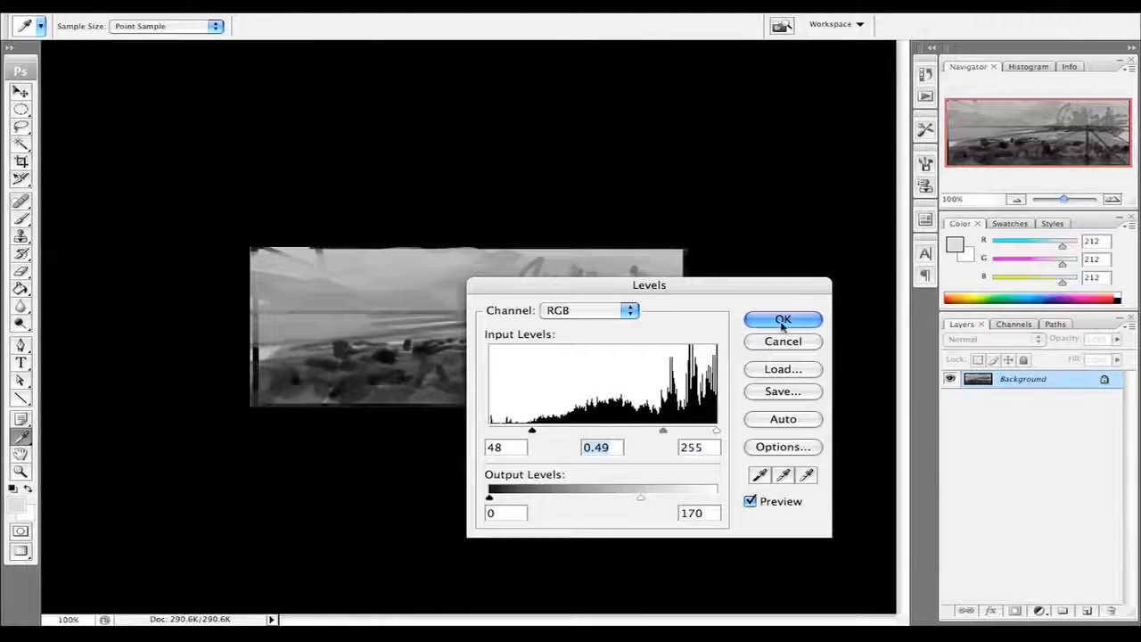
pyautogui.click(764, 346)
pyautogui.press('l')
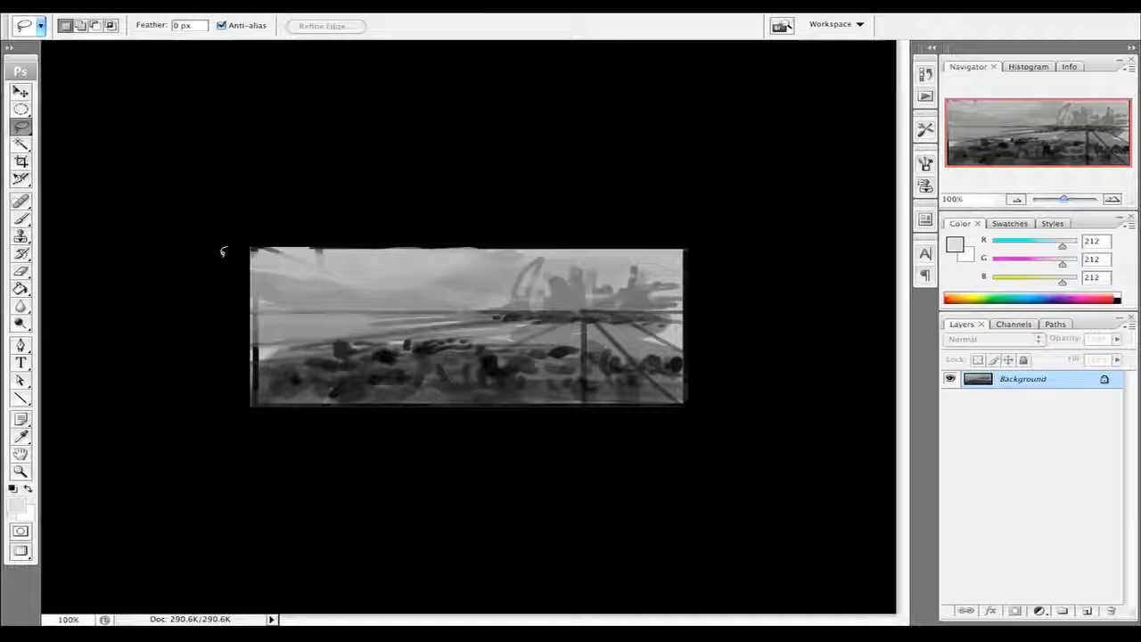
# - Activate the Brush tool and set its blending mode to Color Dodge
pyautogui.press('b')
pyautogui.click(167, 28)
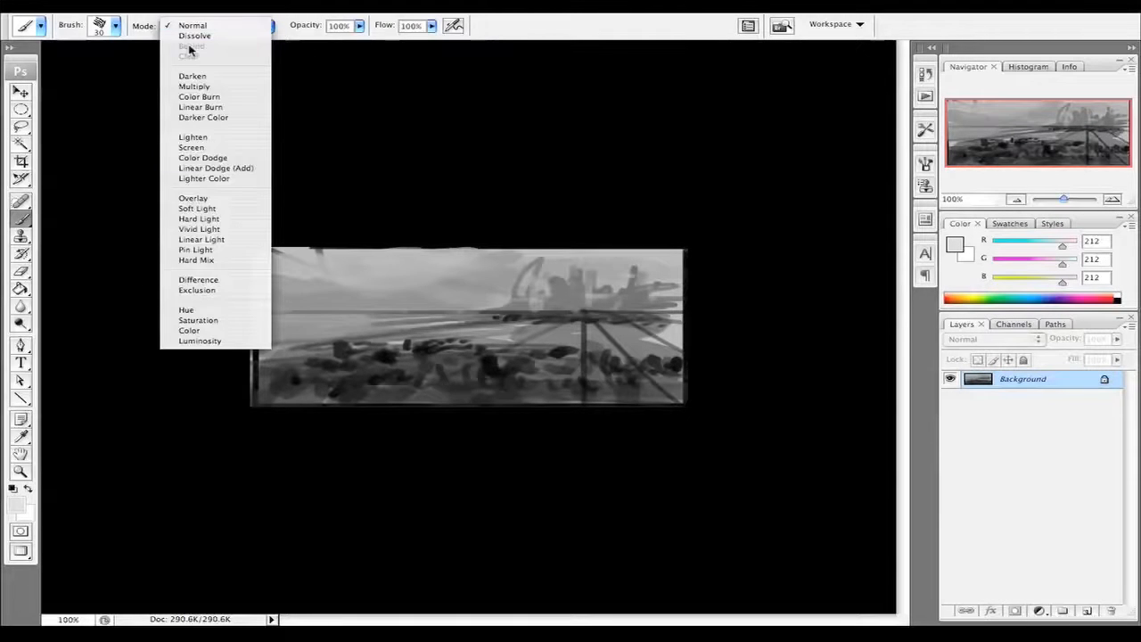
pyautogui.click(205, 158)
# - Choose the soft round 300 px brush preset with Shape Dynamics off and Other Dynamics on, opacity controlled by pen pressure
pyautogui.press('F5')
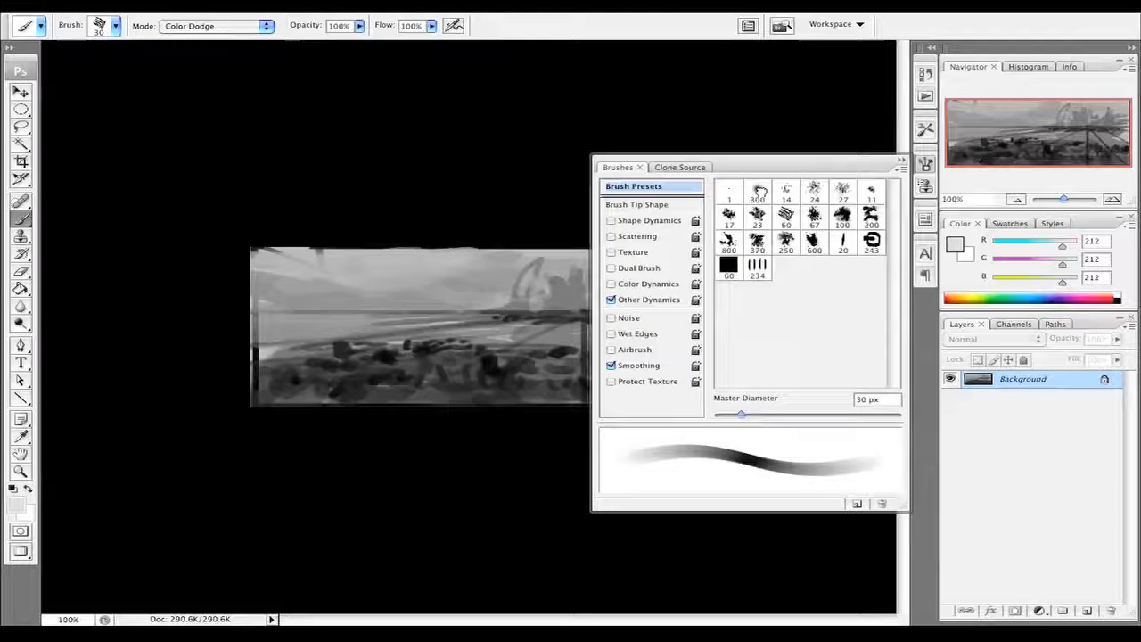
pyautogui.click(757, 192)
pyautogui.click(611, 221)
pyautogui.click(610, 301)
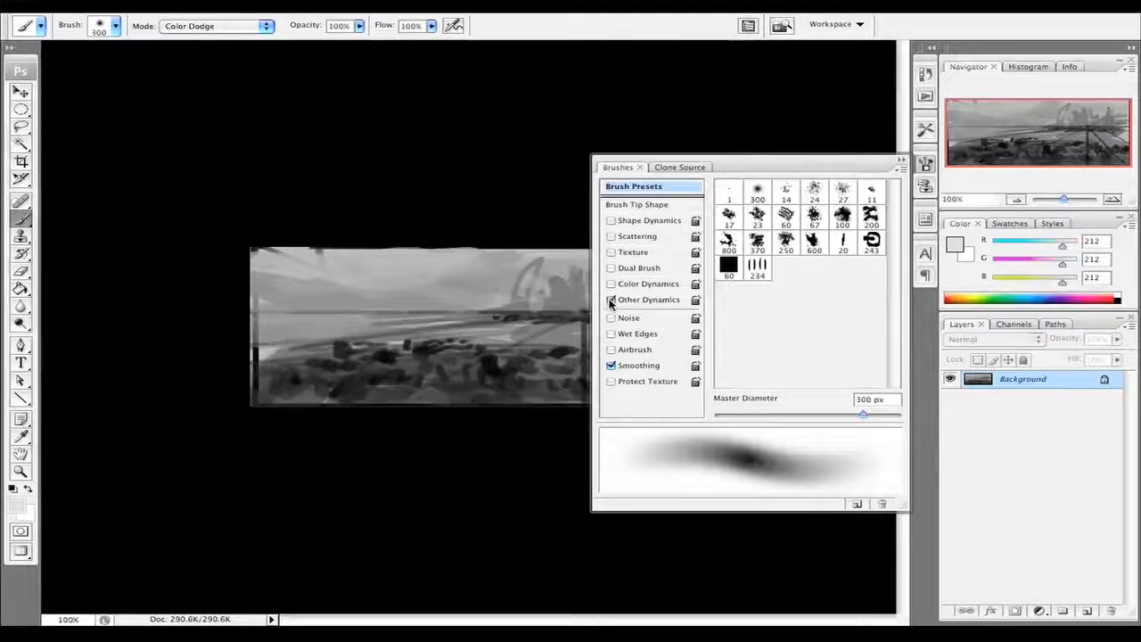
pyautogui.click(669, 301)
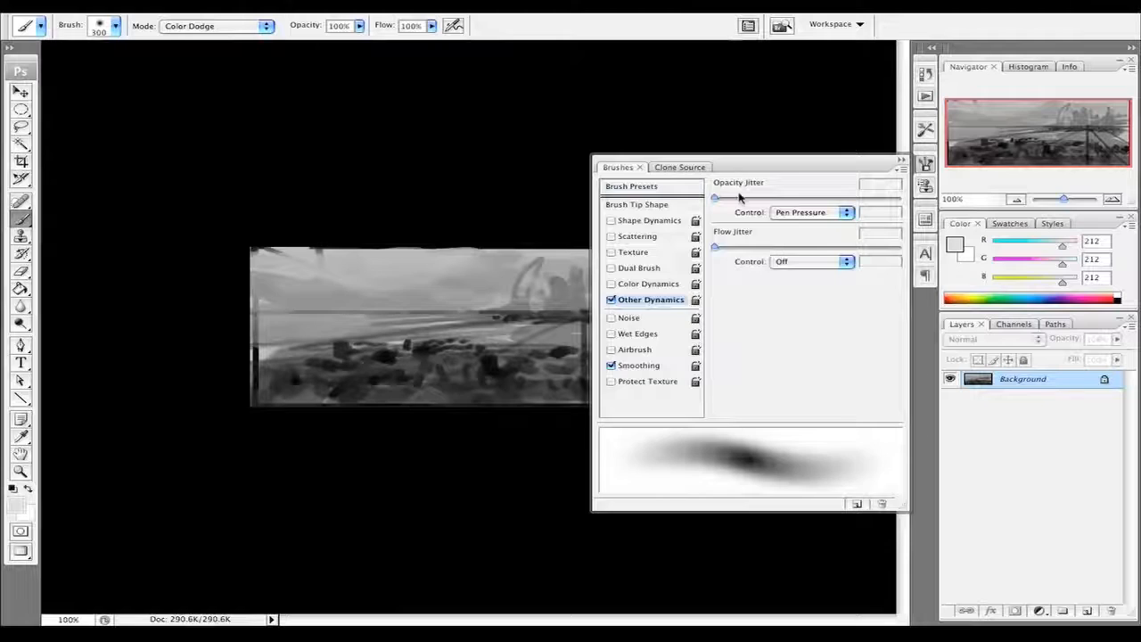
pyautogui.press('F5')
# - Set the foreground colour to a warm orange with RGB values 204, 149, 90
pyautogui.click(13, 488)
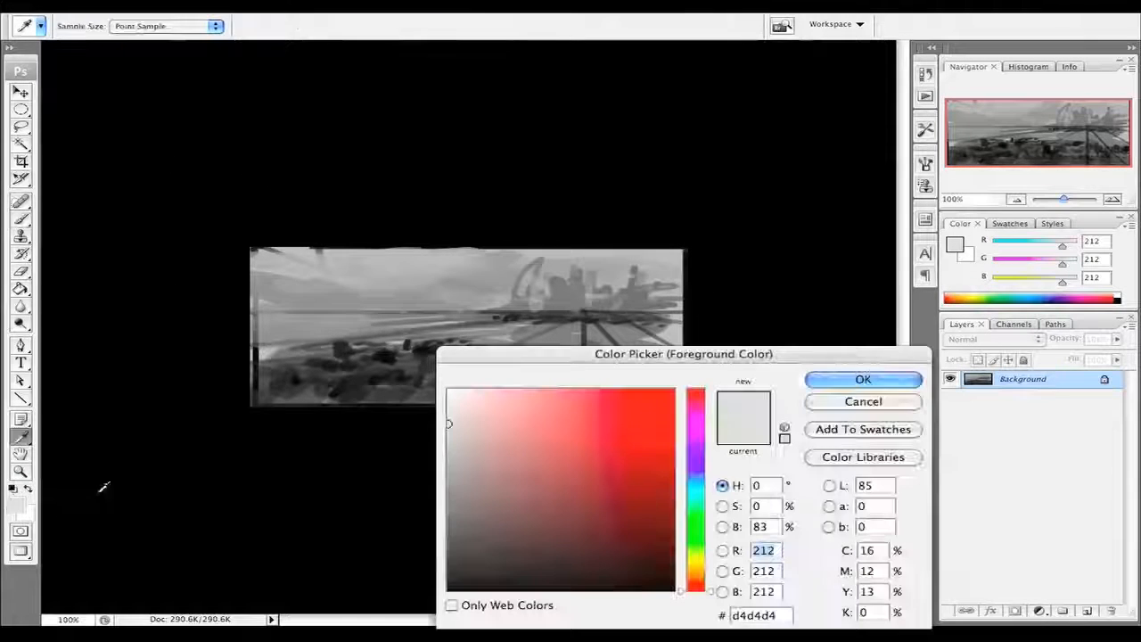
pyautogui.click(695, 565)
pyautogui.click(574, 429)
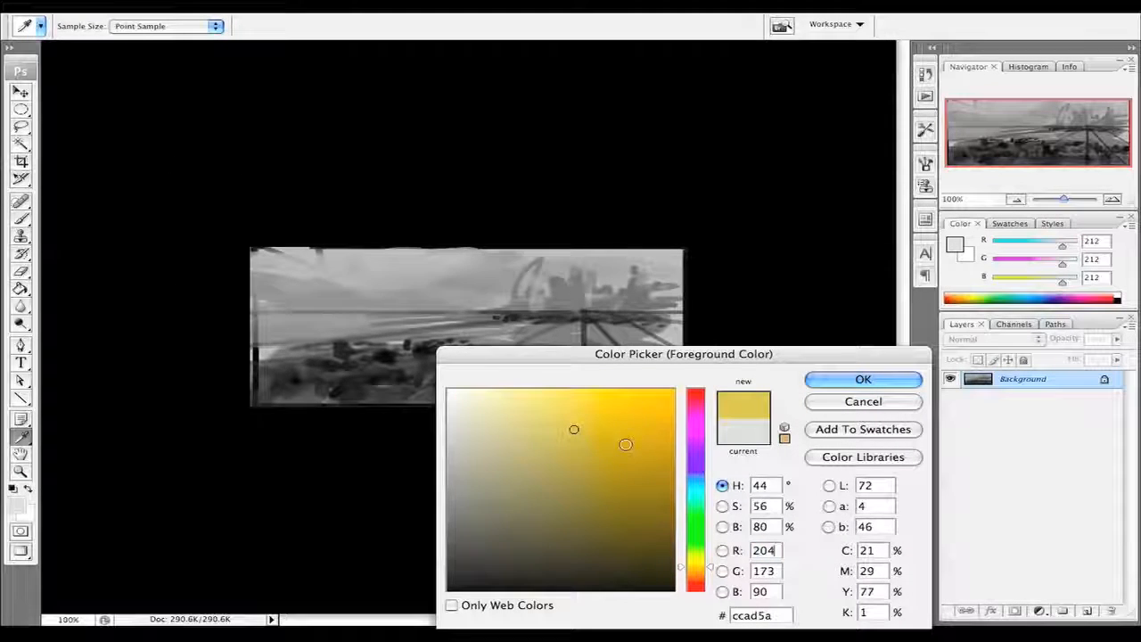
pyautogui.moveTo(695, 566); pyautogui.dragTo(695, 574)
pyautogui.click(843, 381)
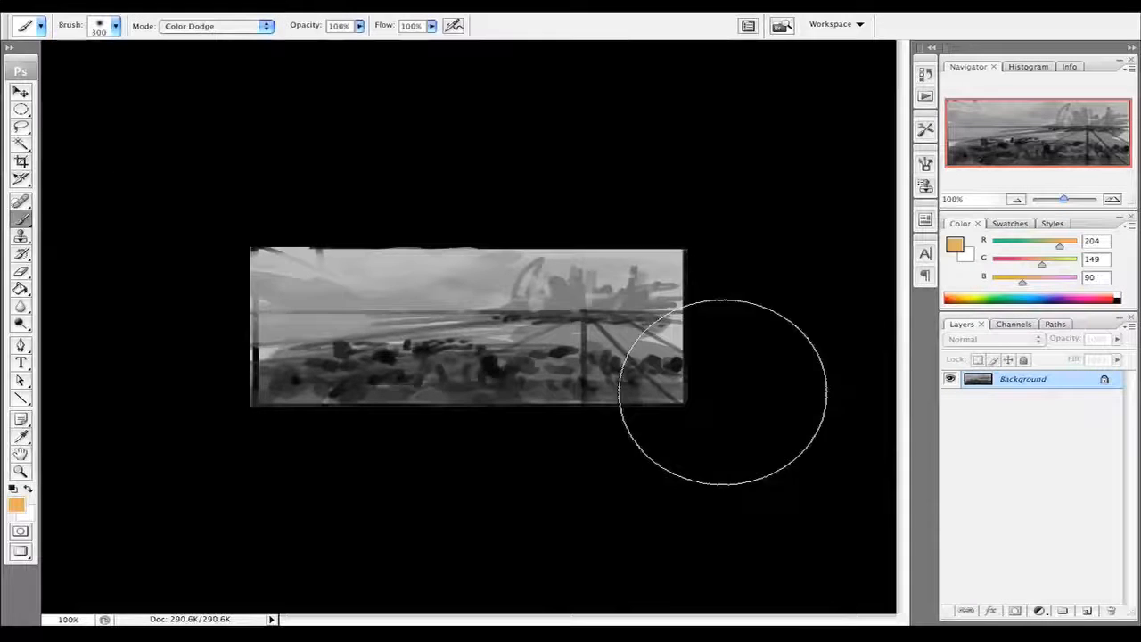
# - Reduce the brush to 150 px at 50% opacity and brush an orange Color Dodge glow over the left sky of the thumbnail
pyautogui.press('[')
pyautogui.press('[')
pyautogui.press('[')
pyautogui.press('[')
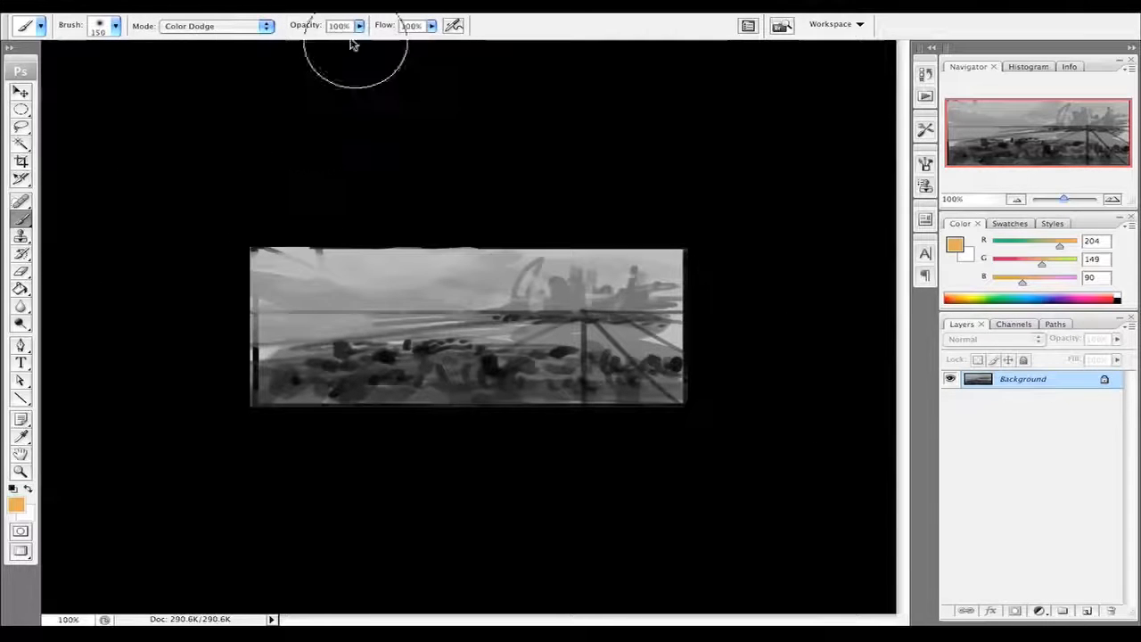
pyautogui.press('5')
pyautogui.moveTo(247, 264)
pyautogui.mouseDown()
pyautogui.moveTo(232, 257)
pyautogui.moveTo(636, 280)
pyautogui.moveTo(273, 262)
pyautogui.moveTo(713, 318)
pyautogui.moveTo(166, 301)
pyautogui.moveTo(458, 273)
pyautogui.moveTo(594, 323)
pyautogui.moveTo(612, 312)
pyautogui.moveTo(221, 285)
pyautogui.mouseUp()
# - Set the foreground colour to pink (RGB 204, 120, 169) and brush it over the right sky and city skyline
pyautogui.click(15, 506)
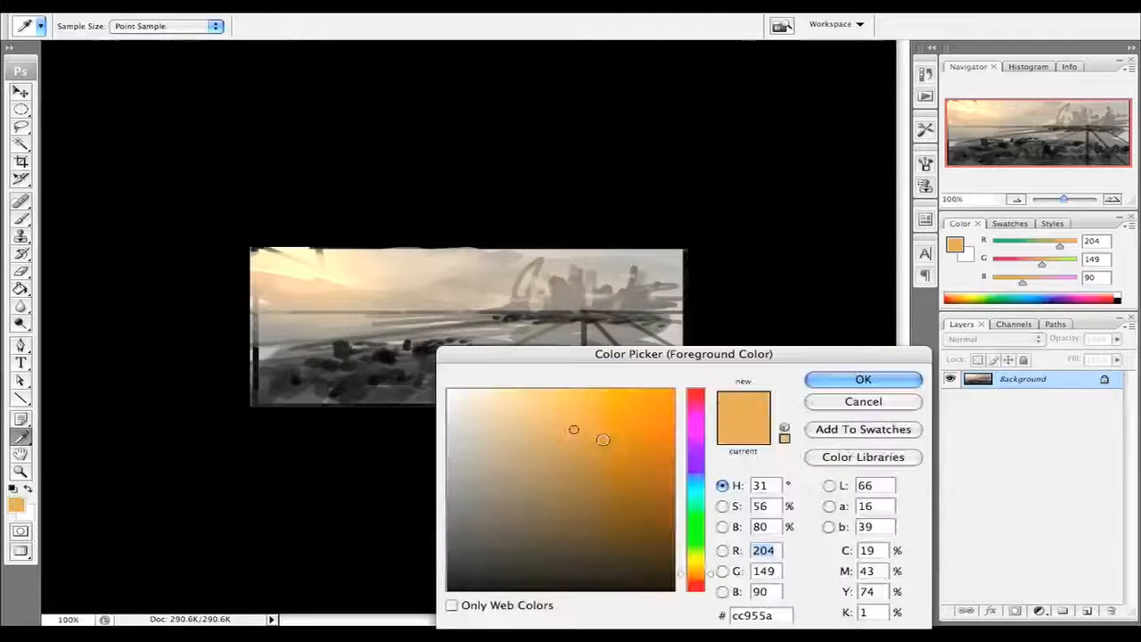
pyautogui.moveTo(698, 419)
pyautogui.mouseDown()
pyautogui.moveTo(698, 402)
pyautogui.moveTo(693, 413)
pyautogui.mouseUp()
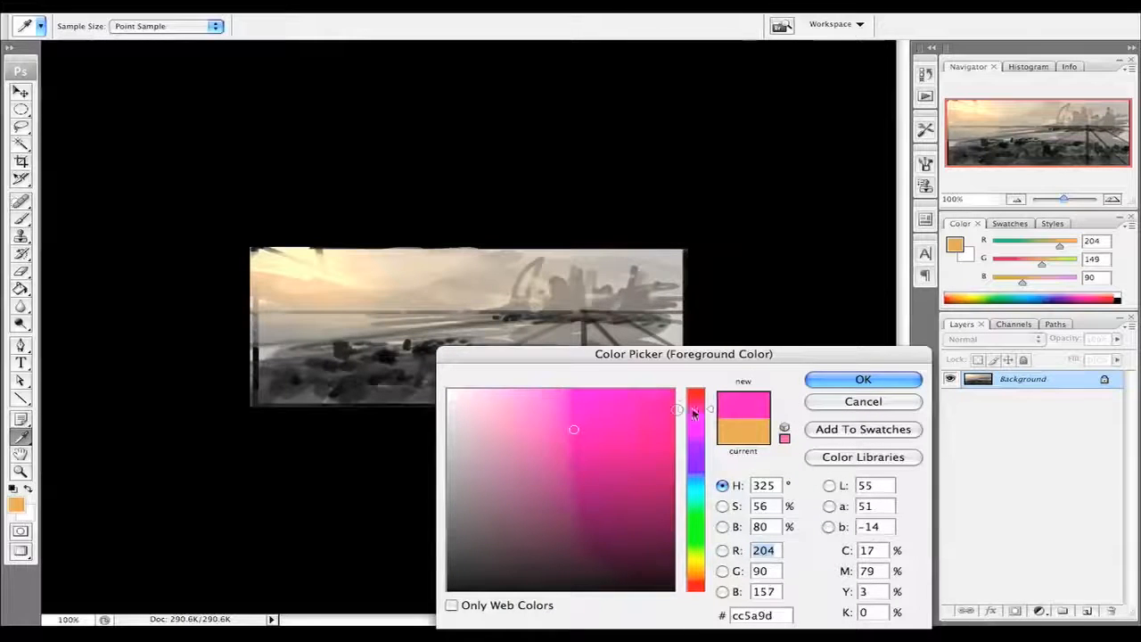
pyautogui.click(540, 429)
pyautogui.click(847, 385)
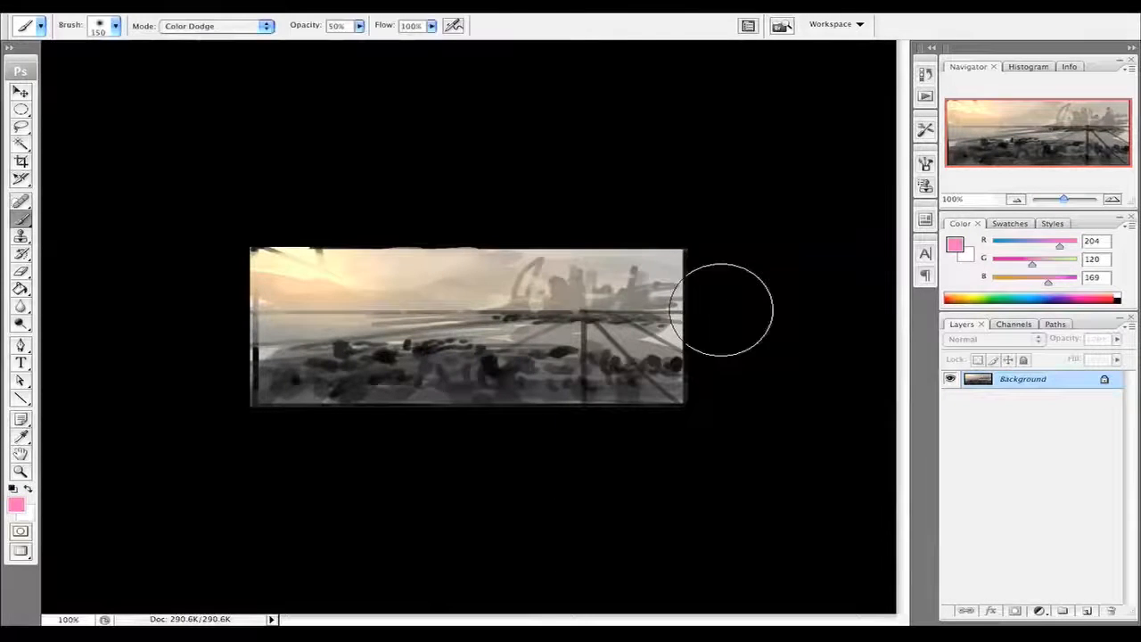
pyautogui.moveTo(682, 295)
pyautogui.mouseDown()
pyautogui.moveTo(587, 281)
pyautogui.moveTo(745, 295)
pyautogui.moveTo(657, 297)
pyautogui.mouseUp()
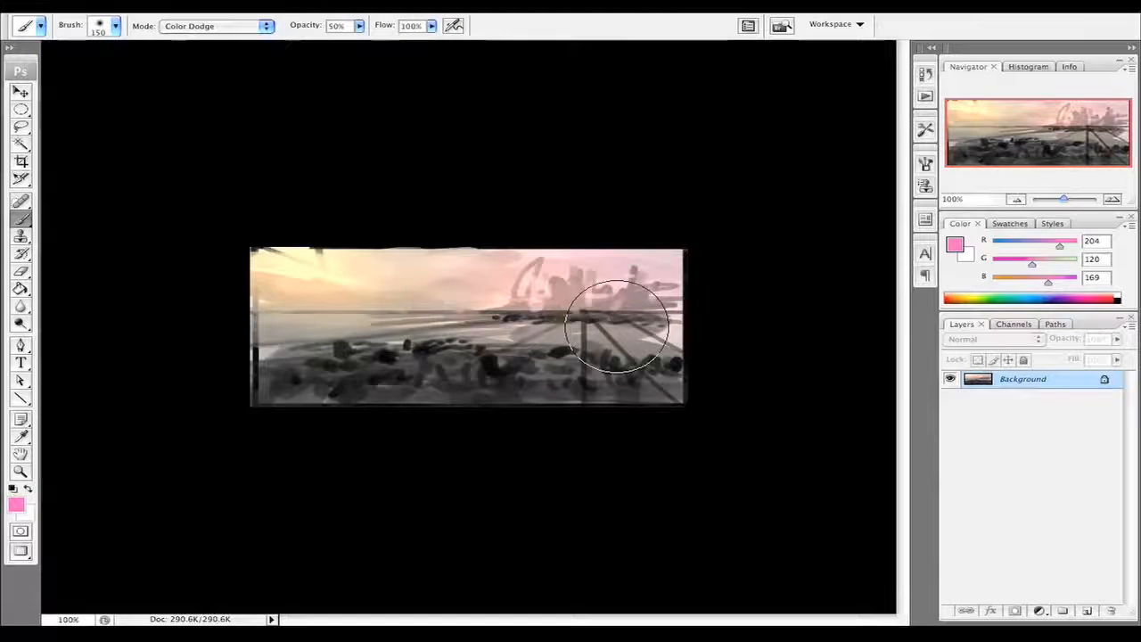
pyautogui.moveTo(242, 339)
pyautogui.mouseDown()
pyautogui.moveTo(532, 327)
pyautogui.moveTo(802, 346)
pyautogui.moveTo(367, 374)
pyautogui.mouseUp()
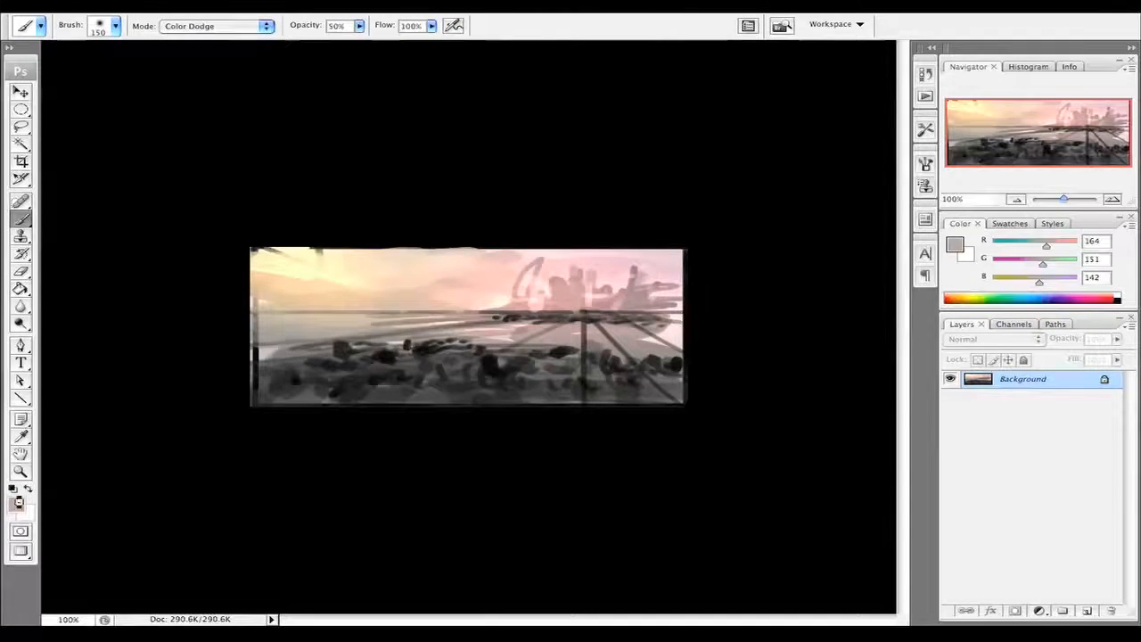
# - Set the foreground colour to a grey-violet with RGB values 142, 146, 164
pyautogui.click(18, 502)
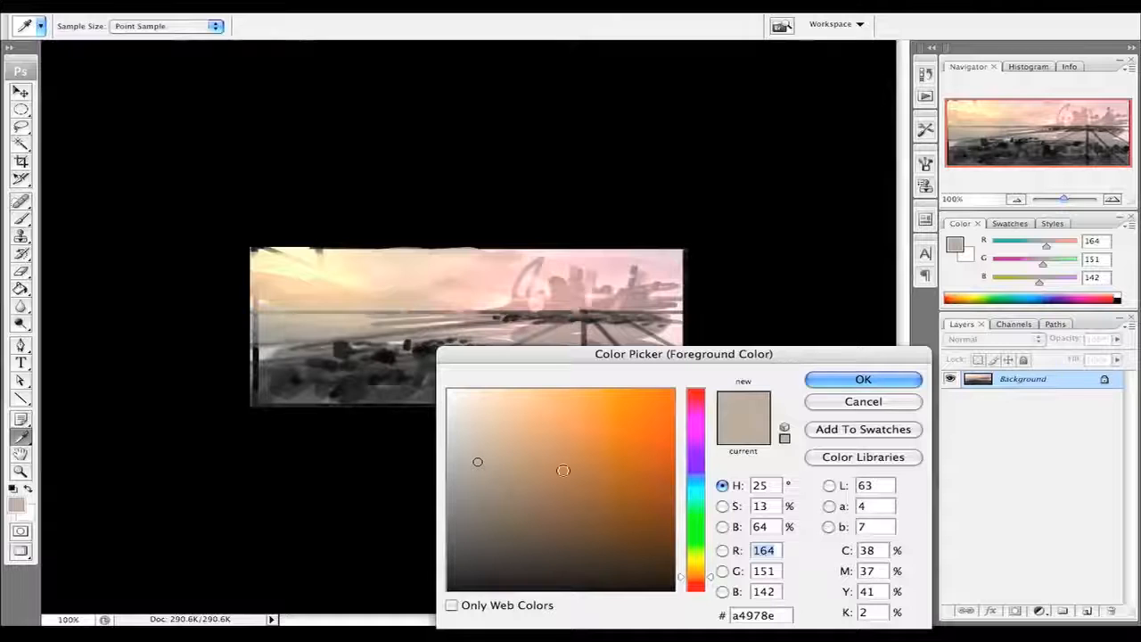
pyautogui.click(699, 461)
pyautogui.moveTo(699, 478)
pyautogui.mouseDown()
pyautogui.moveTo(698, 456)
pyautogui.moveTo(699, 474)
pyautogui.mouseUp()
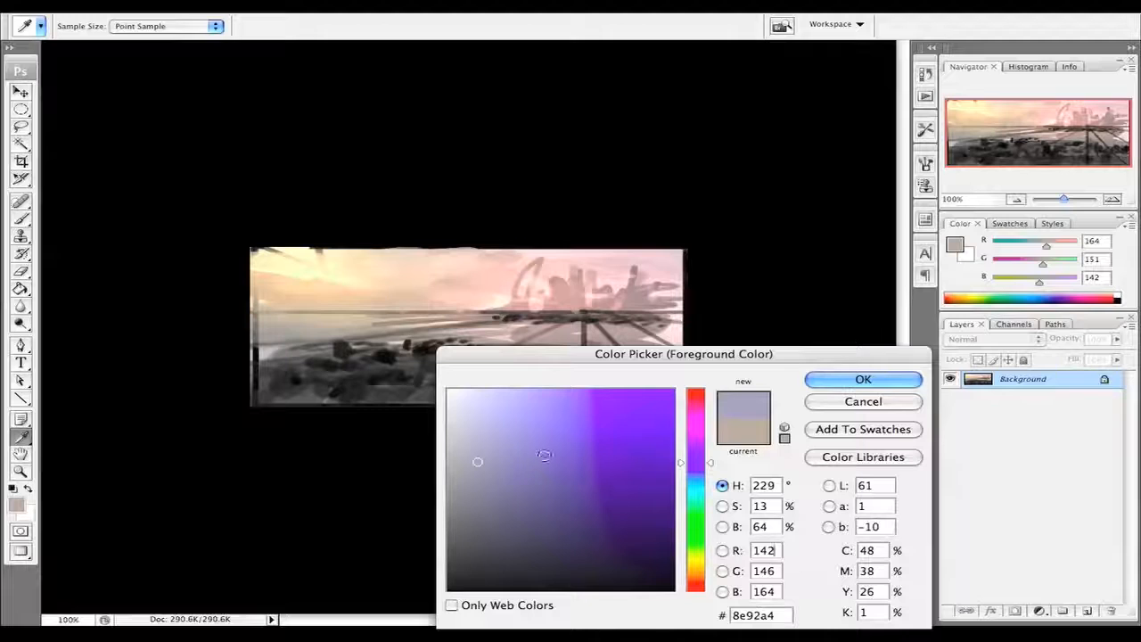
pyautogui.click(850, 379)
# - Try to tint the dark foreground with grey-violet Color Dodge strokes
pyautogui.moveTo(669, 398)
pyautogui.mouseDown()
pyautogui.moveTo(199, 390)
pyautogui.moveTo(759, 386)
pyautogui.moveTo(673, 387)
pyautogui.mouseUp()
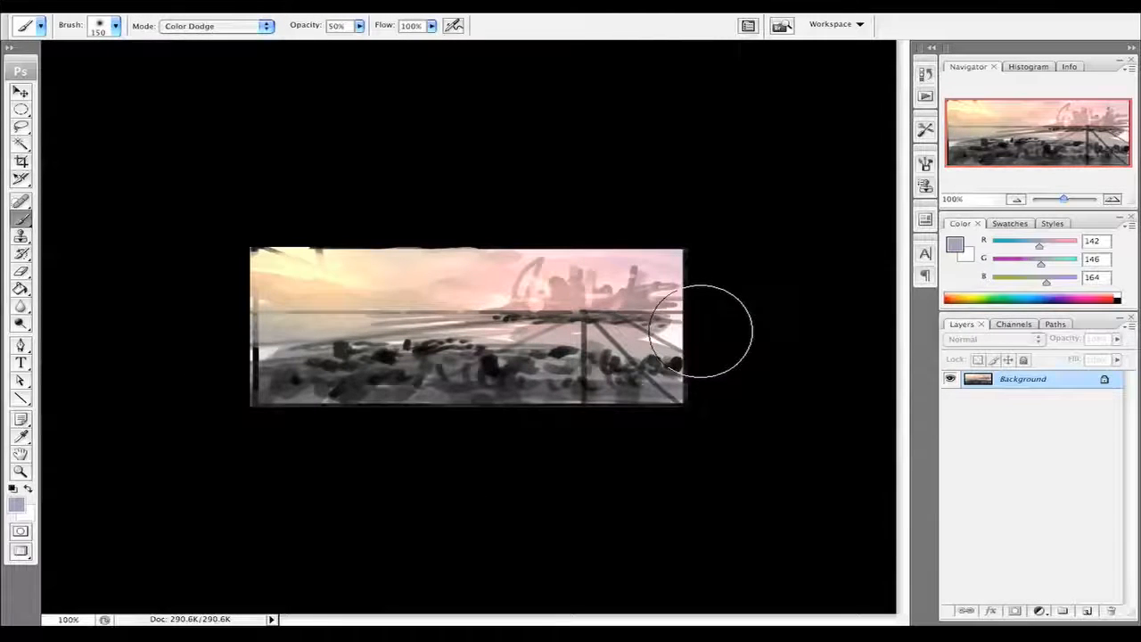
pyautogui.press('super+z')
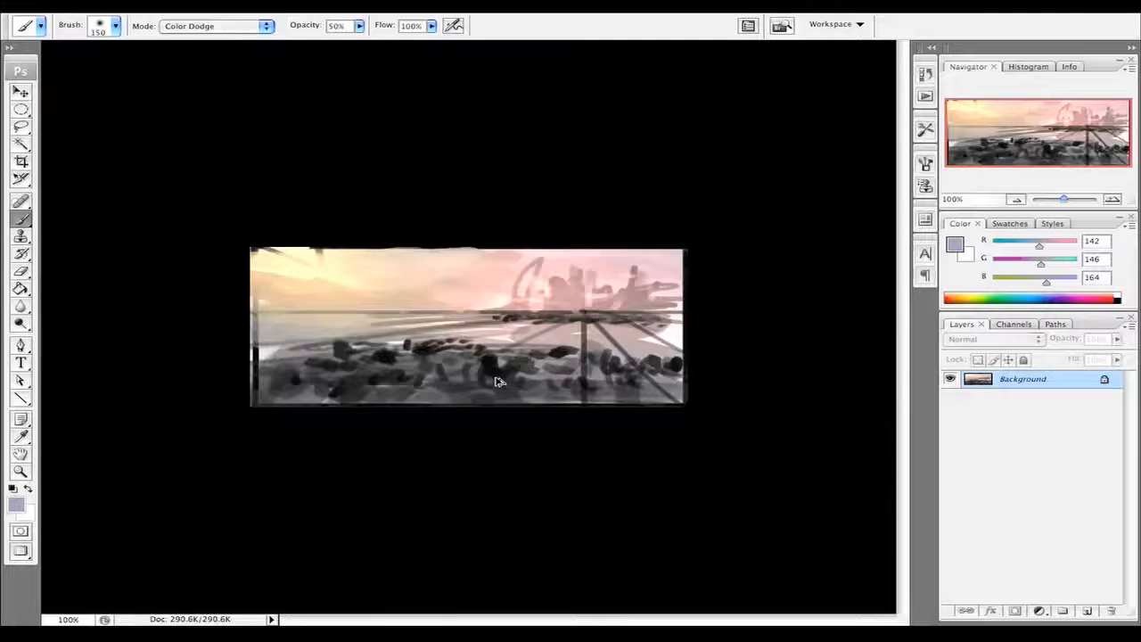
pyautogui.press('super+alt+z')
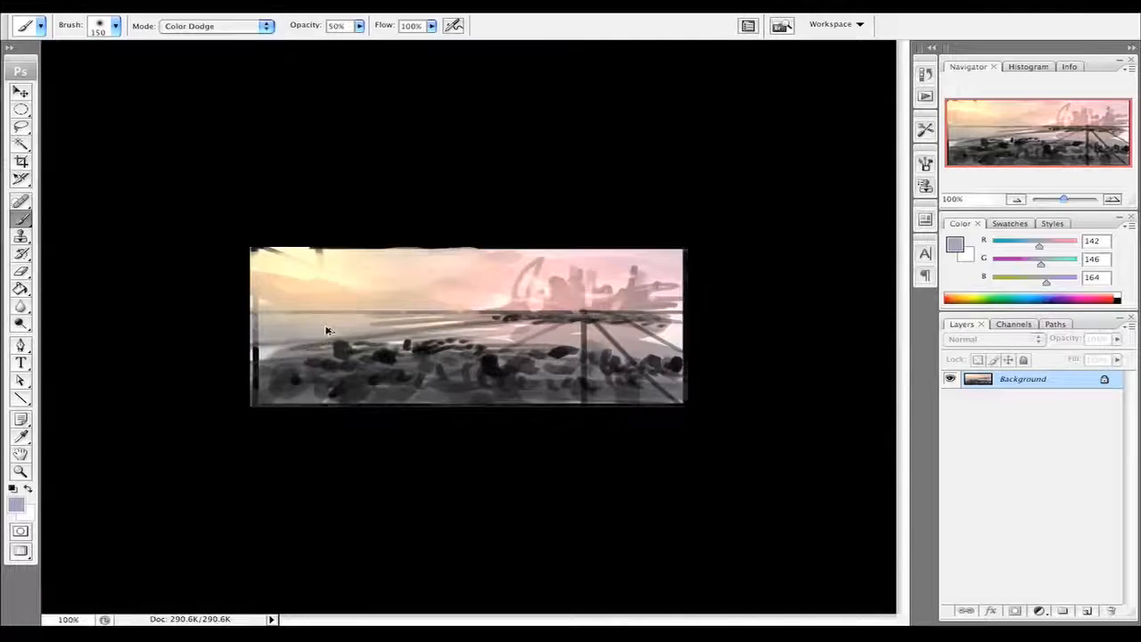
# - Switch the brush's blending mode to Multiply and darken the foreground terrain with broad grey-violet strokes
pyautogui.click(222, 26)
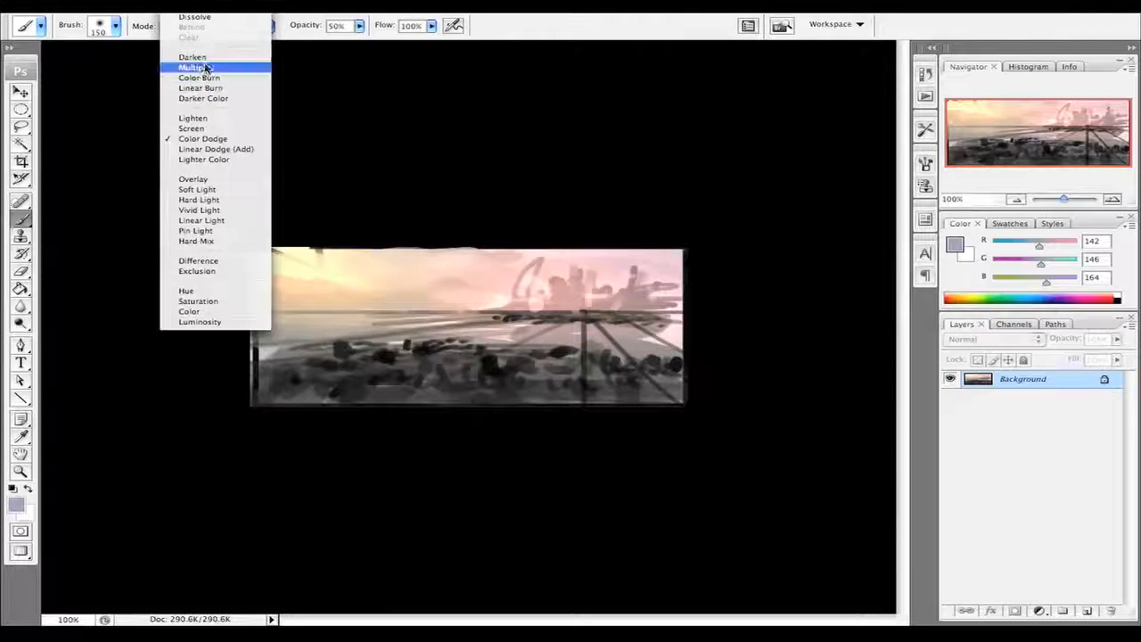
pyautogui.click(206, 68)
pyautogui.moveTo(440, 374)
pyautogui.mouseDown()
pyautogui.moveTo(536, 408)
pyautogui.moveTo(565, 377)
pyautogui.moveTo(435, 379)
pyautogui.moveTo(572, 379)
pyautogui.moveTo(670, 397)
pyautogui.moveTo(738, 382)
pyautogui.mouseUp()
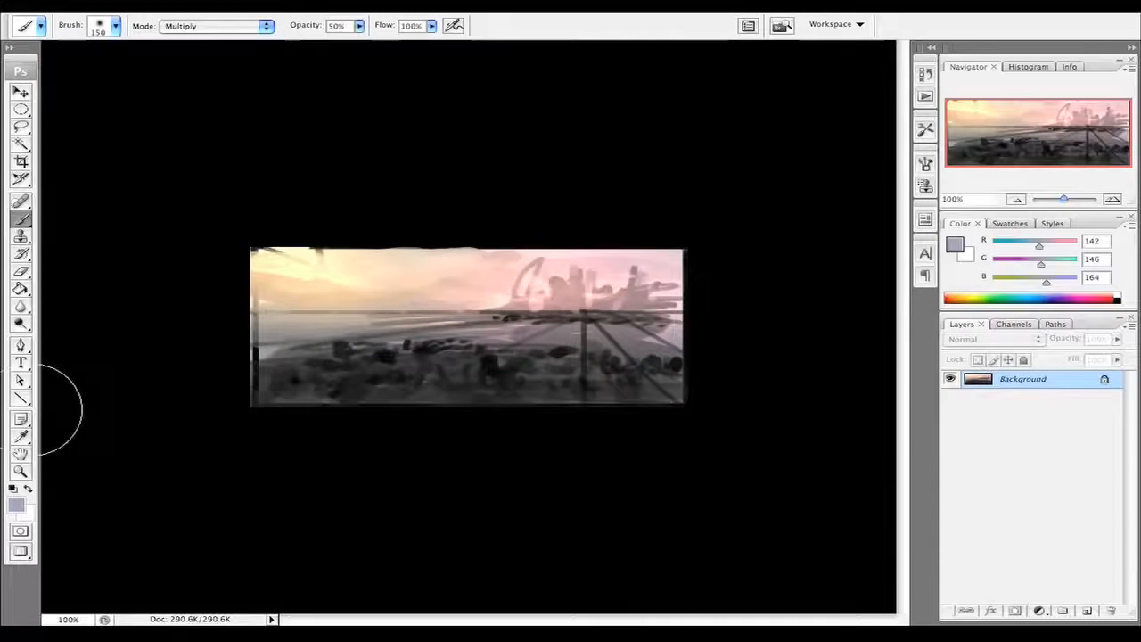
pyautogui.moveTo(236, 389)
pyautogui.mouseDown()
pyautogui.moveTo(672, 344)
pyautogui.moveTo(410, 356)
pyautogui.moveTo(377, 389)
pyautogui.moveTo(693, 361)
pyautogui.mouseUp()
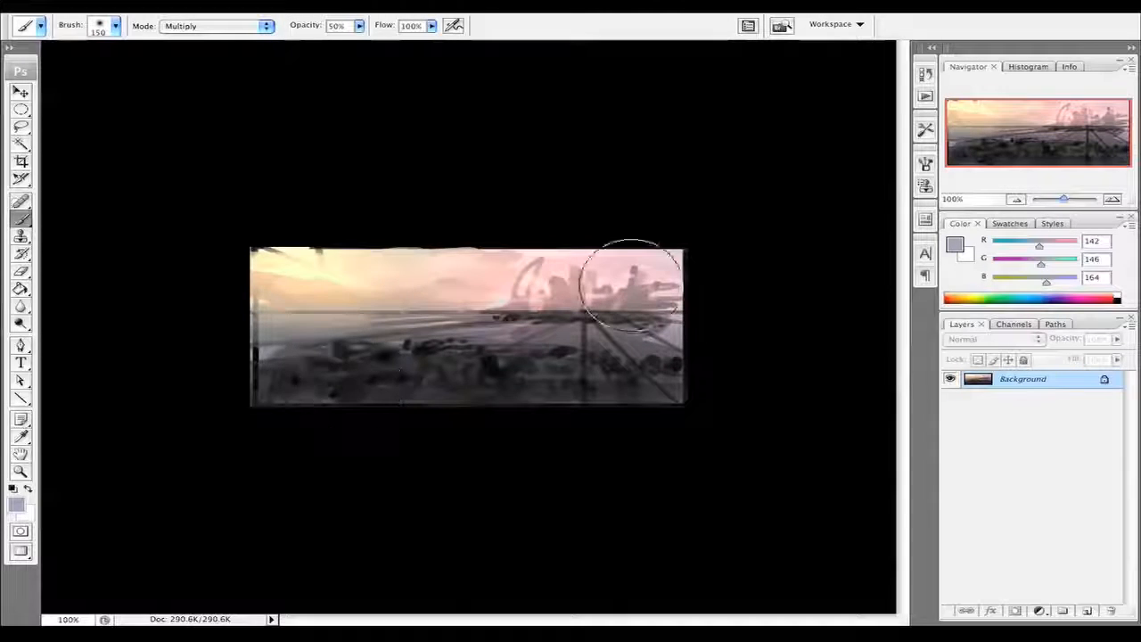
# - Set the foreground colour to a muted teal (RGB 148, 195, 181) and tint the upper right sky with it
pyautogui.click(13, 504)
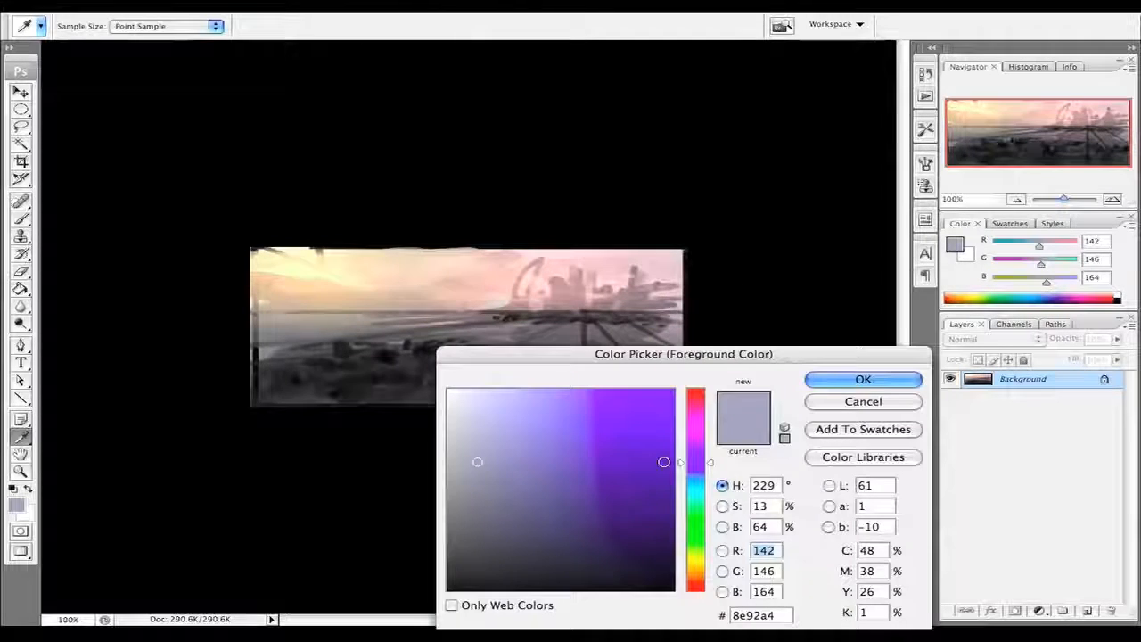
pyautogui.click(695, 500)
pyautogui.click(496, 437)
pyautogui.click(501, 438)
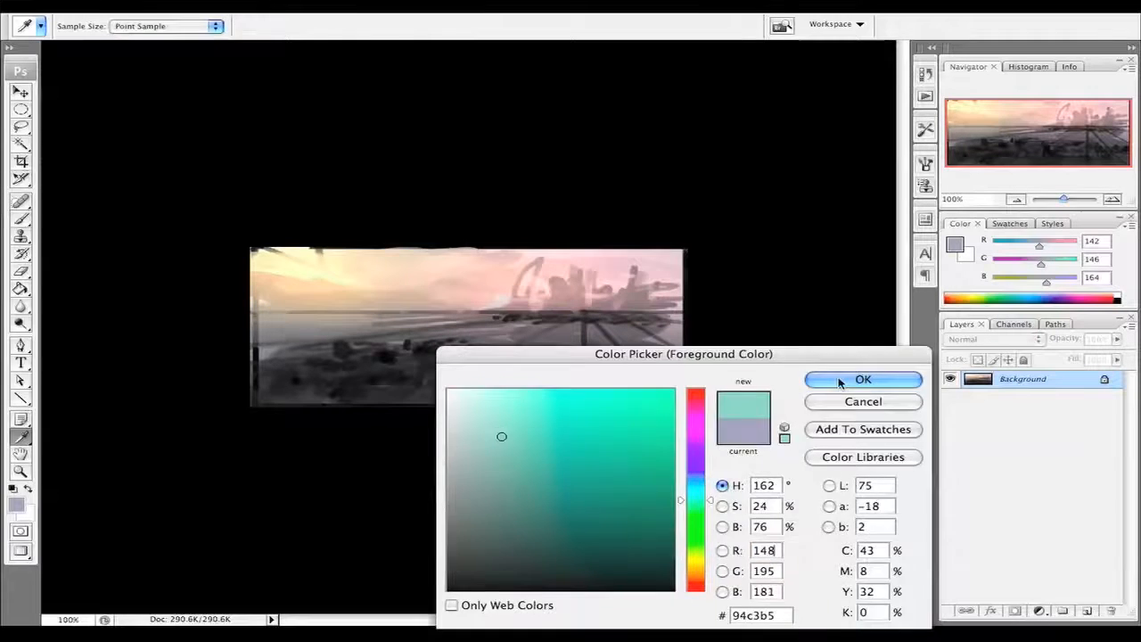
pyautogui.press('Return')
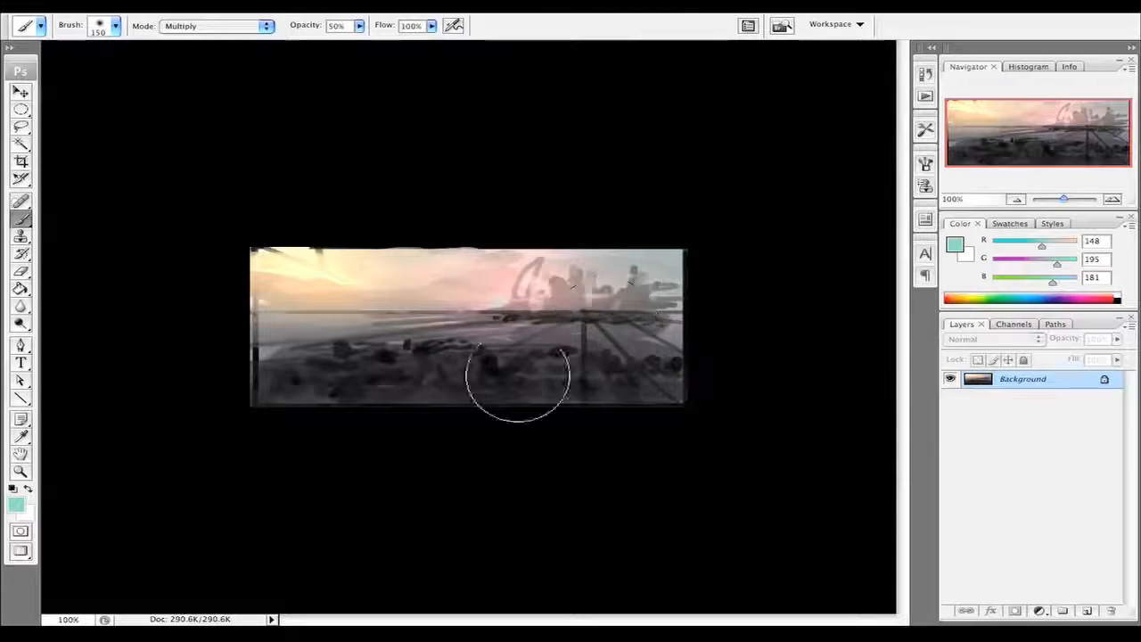
# - Sample light peach (RGB 249, 209, 175) from the left sky and brush it in Multiply mode across the thumbnail's middle ground
pyautogui.keyDown('alt'); pyautogui.click(279, 289); pyautogui.keyUp('alt')
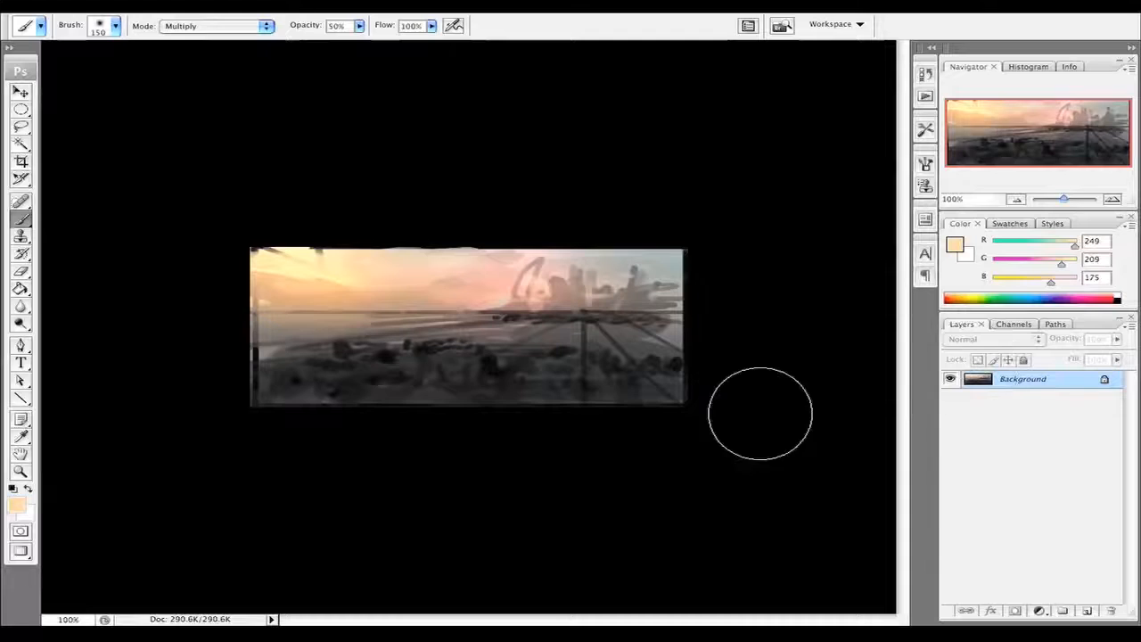
pyautogui.moveTo(689, 332); pyautogui.dragTo(214, 361)
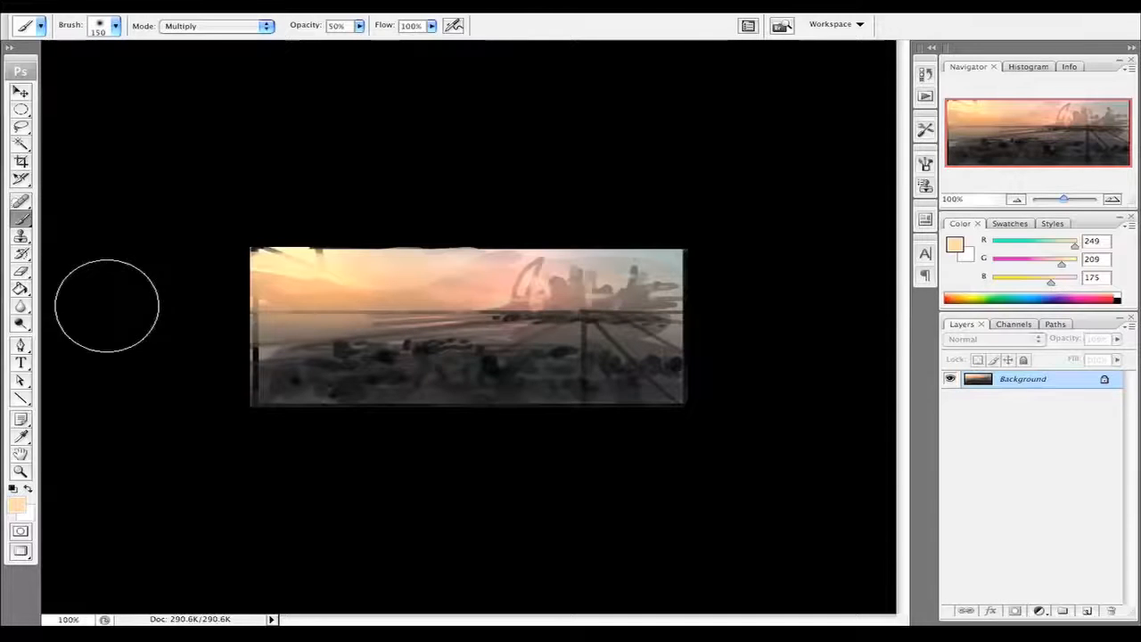
pyautogui.click(1118, 198)
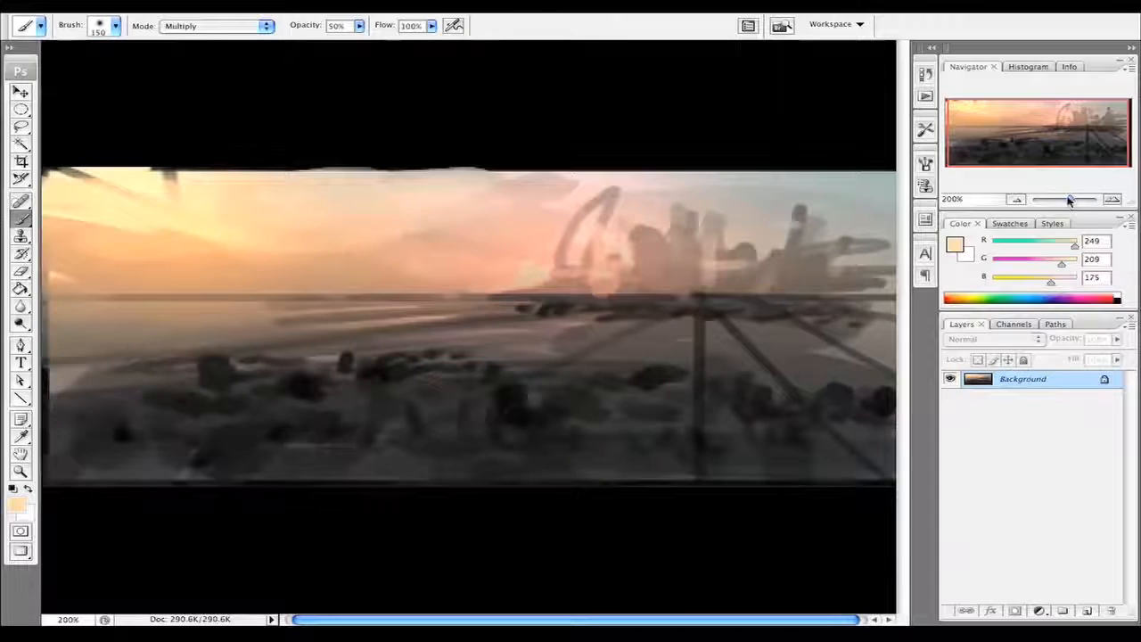
pyautogui.moveTo(1025, 161); pyautogui.dragTo(1048, 152)
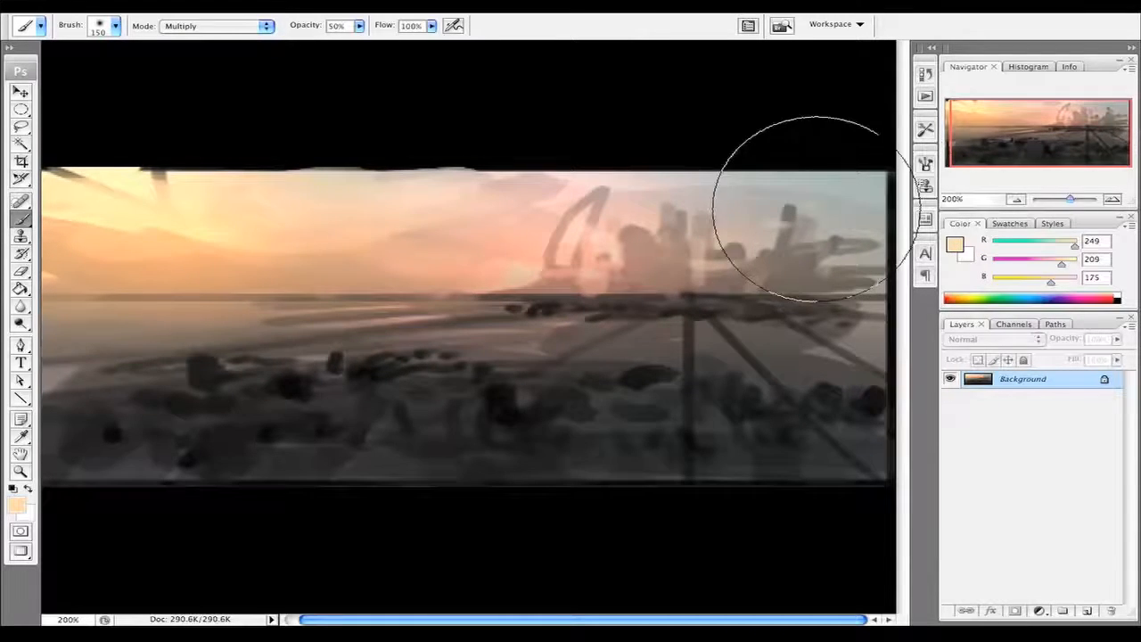
pyautogui.moveTo(430, 375); pyautogui.dragTo(450, 372)
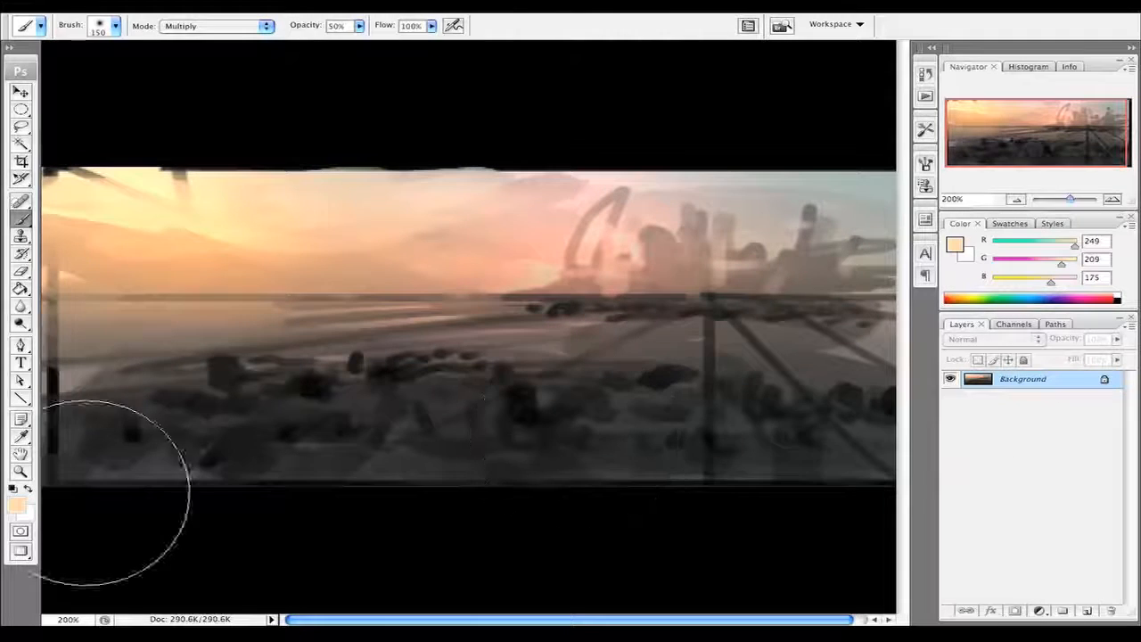
# - Sample the dark grey (RGB 28, 28, 31) from the lower left terrain and darken the thumbnail's lower foreground with it
pyautogui.keyDown('alt'); pyautogui.click(151, 460); pyautogui.keyUp('alt')
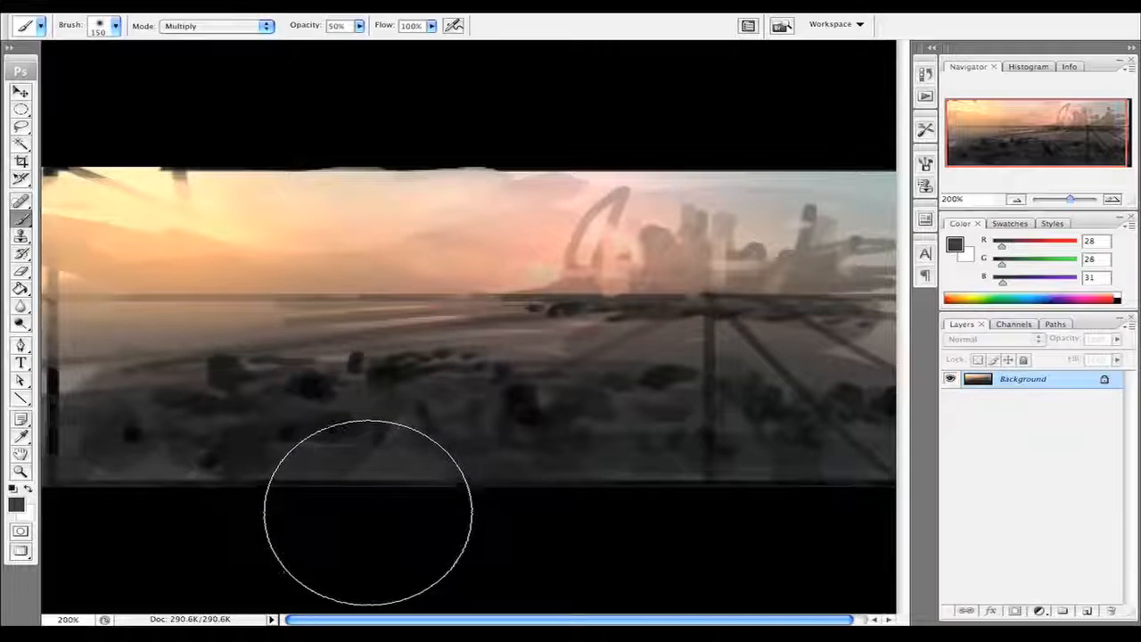
pyautogui.click(1007, 200)
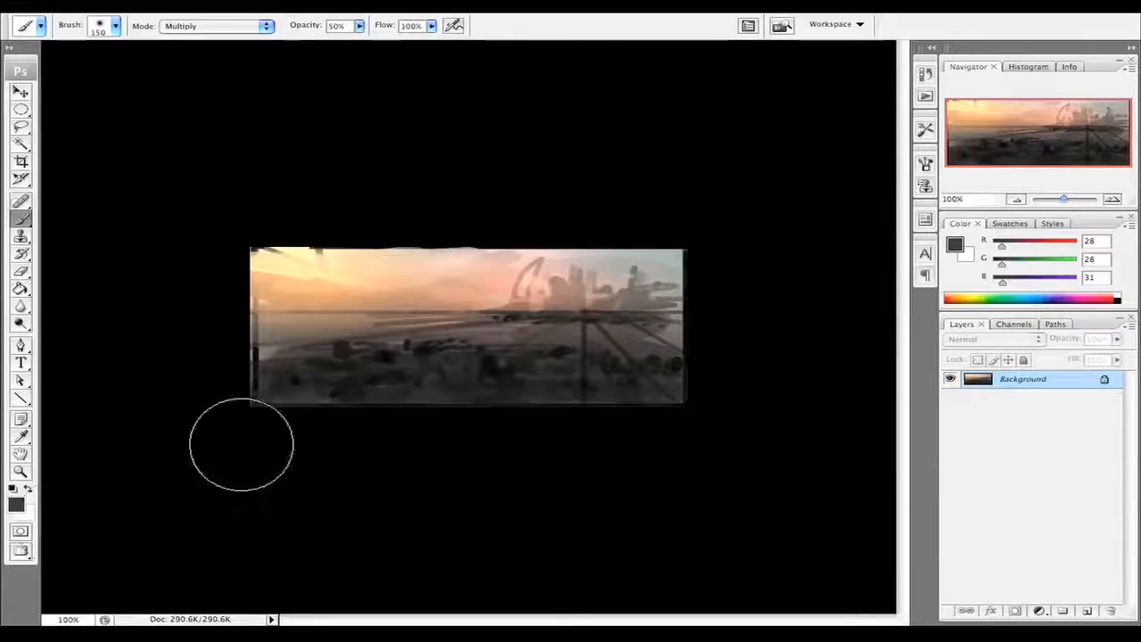
pyautogui.click(1017, 201)
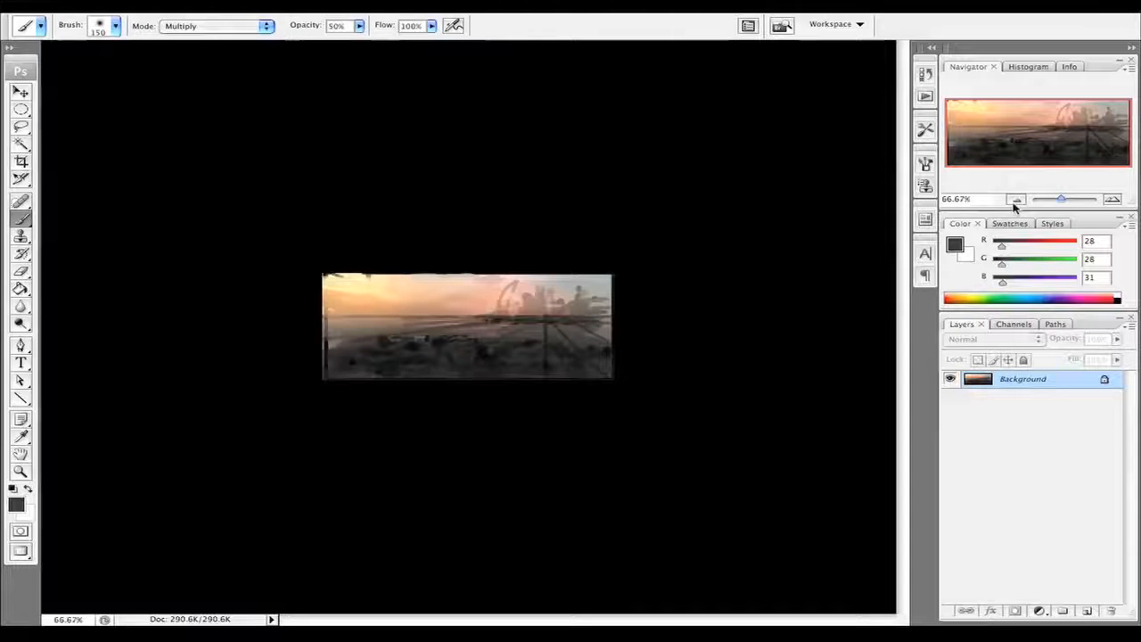
pyautogui.click(1112, 200)
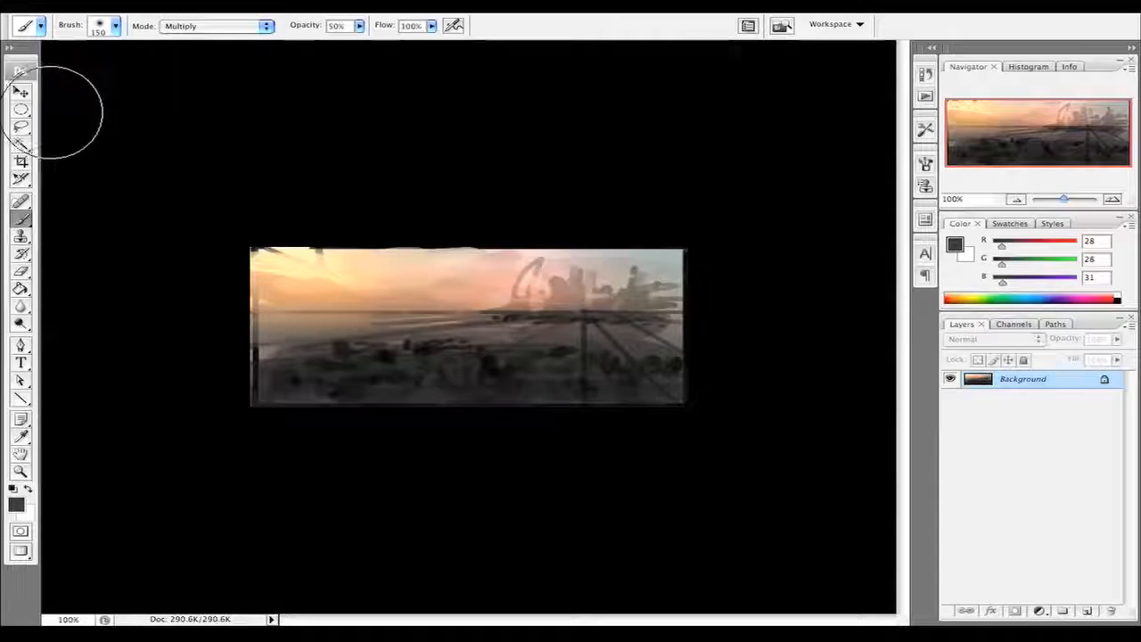
# - Close the thumbnail document without saving and dismiss the overdue monitor calibration reminder
pyautogui.press('super+w')
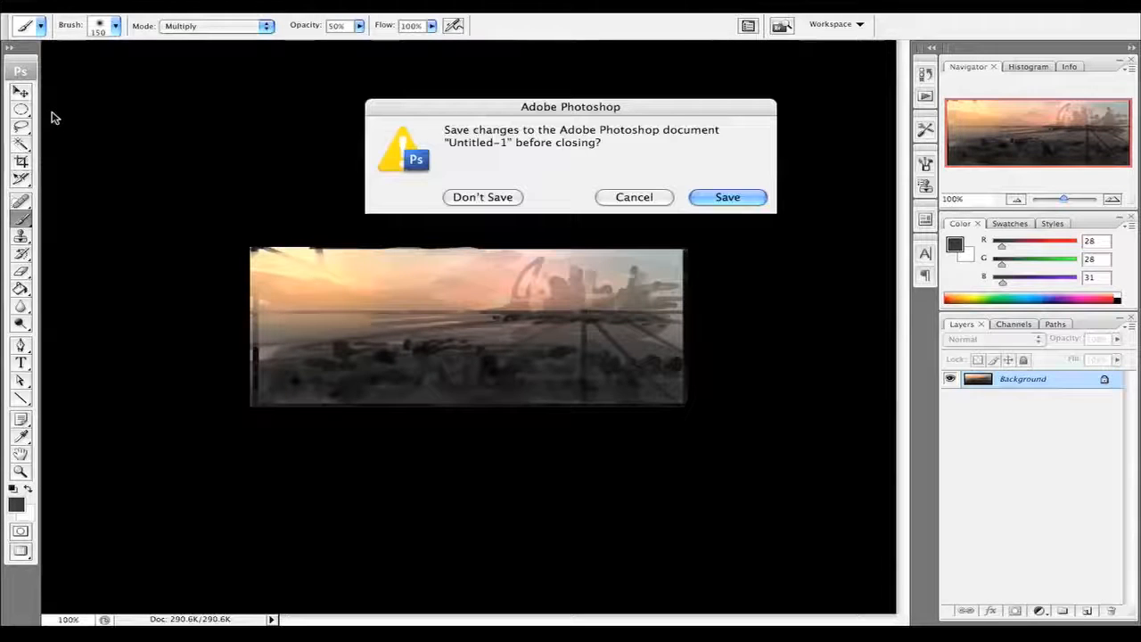
pyautogui.click(494, 198)
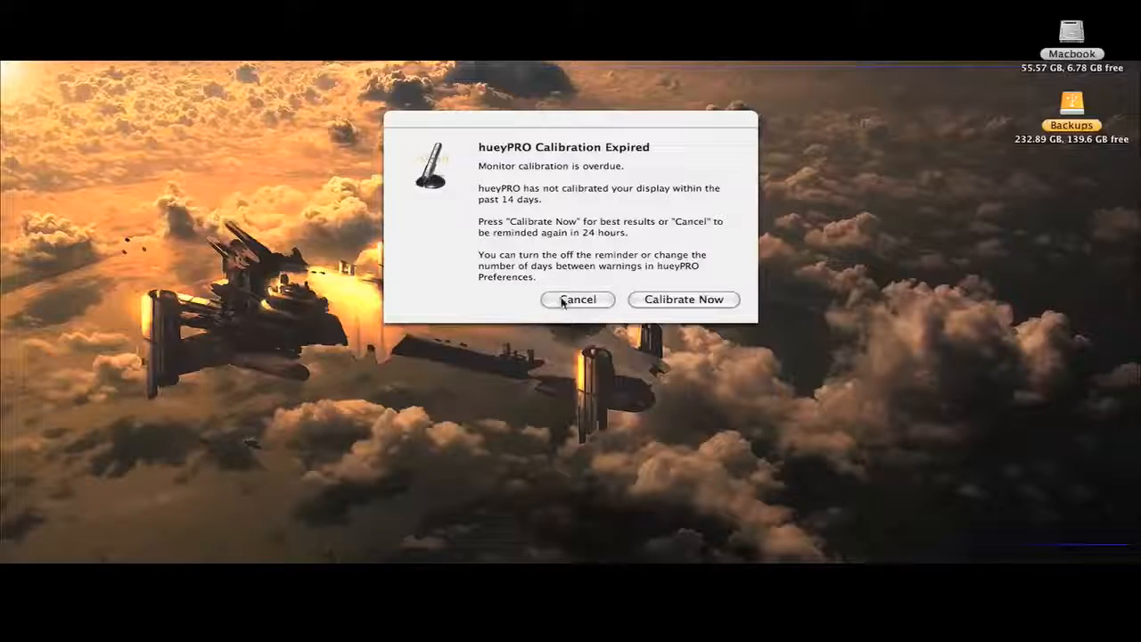
pyautogui.click(563, 300)
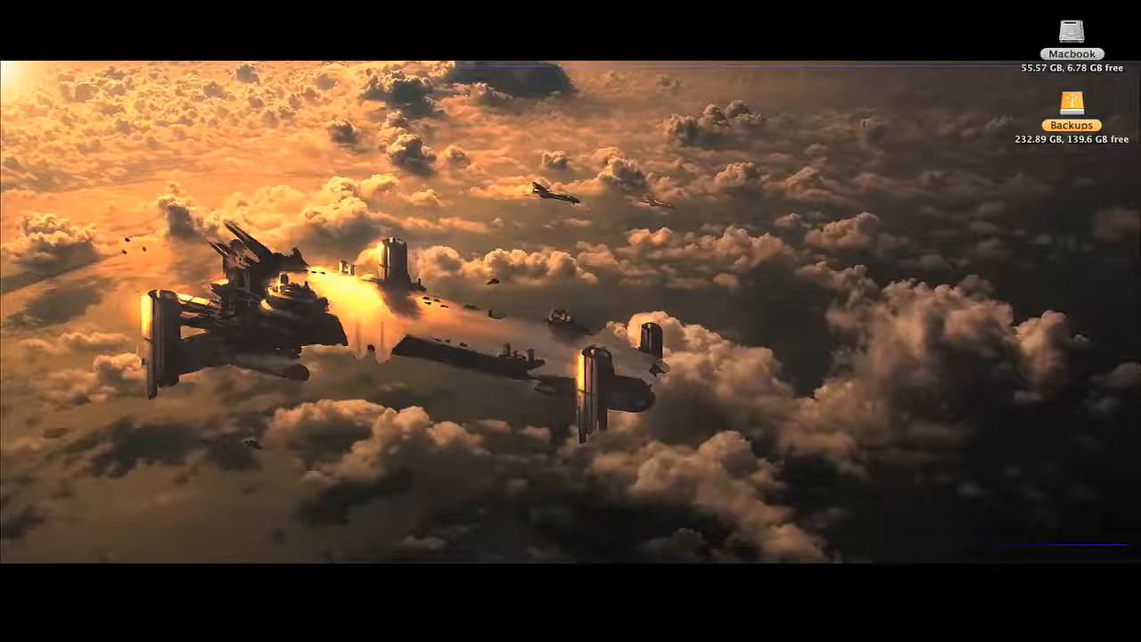
# - Open the hueyPRO display calibration settings and look through the available gamma options
pyautogui.click(810, 7)
pyautogui.click(851, 95)
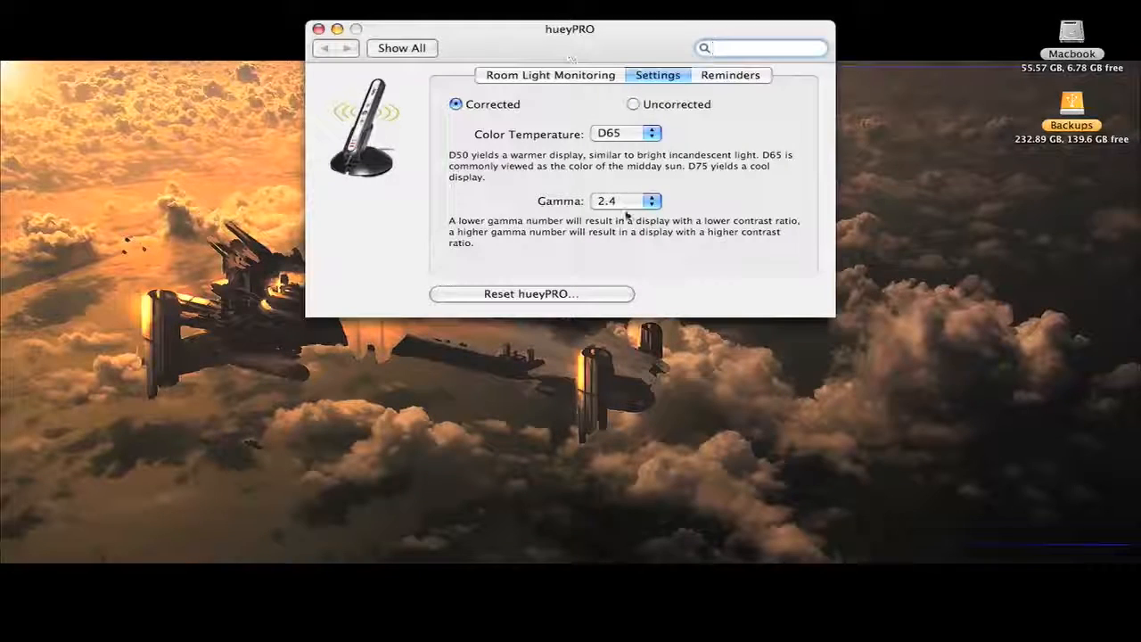
pyautogui.click(625, 204)
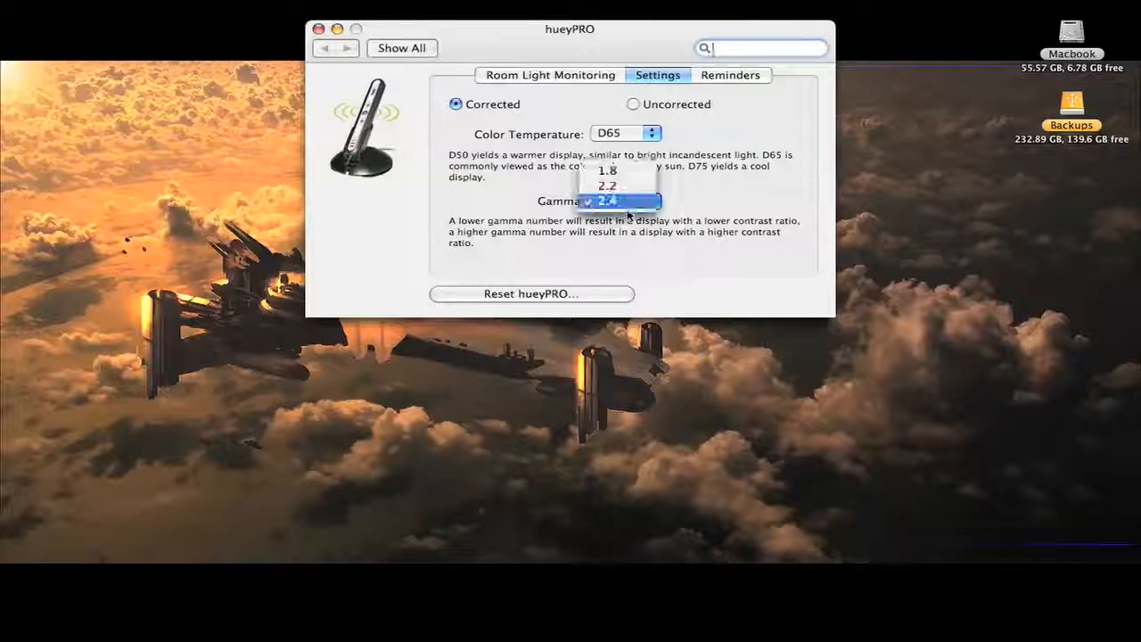
pyautogui.click(489, 241)
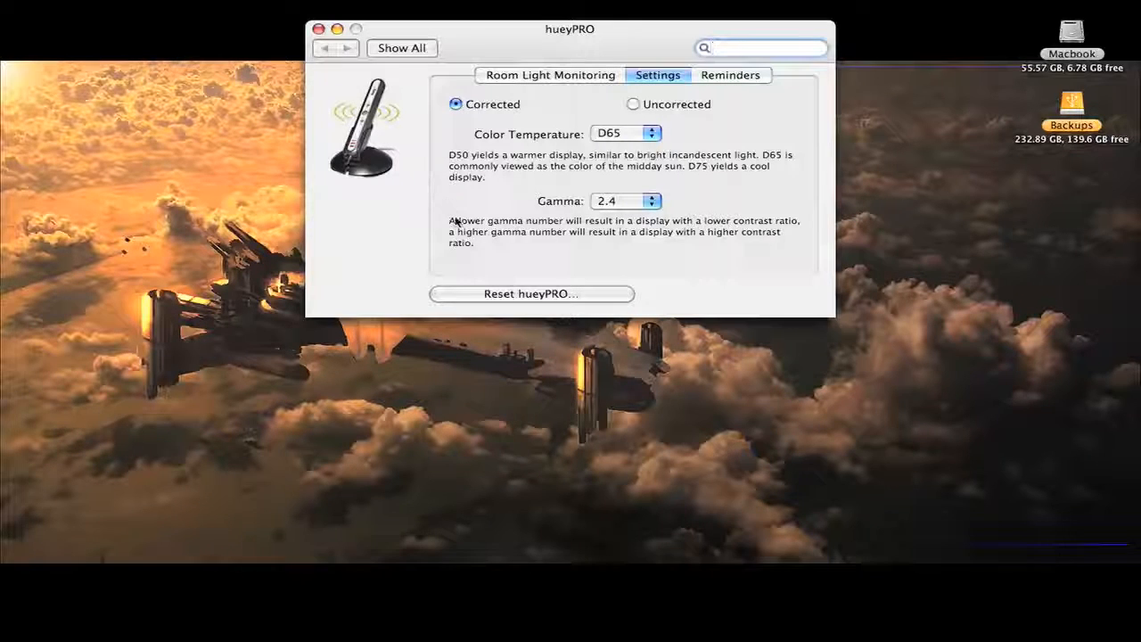
# - Compare the display correction at gamma 1.8, 2.2 and 2.4, finishing with 2.4 selected
pyautogui.click(614, 204)
pyautogui.click(612, 186)
pyautogui.click(619, 200)
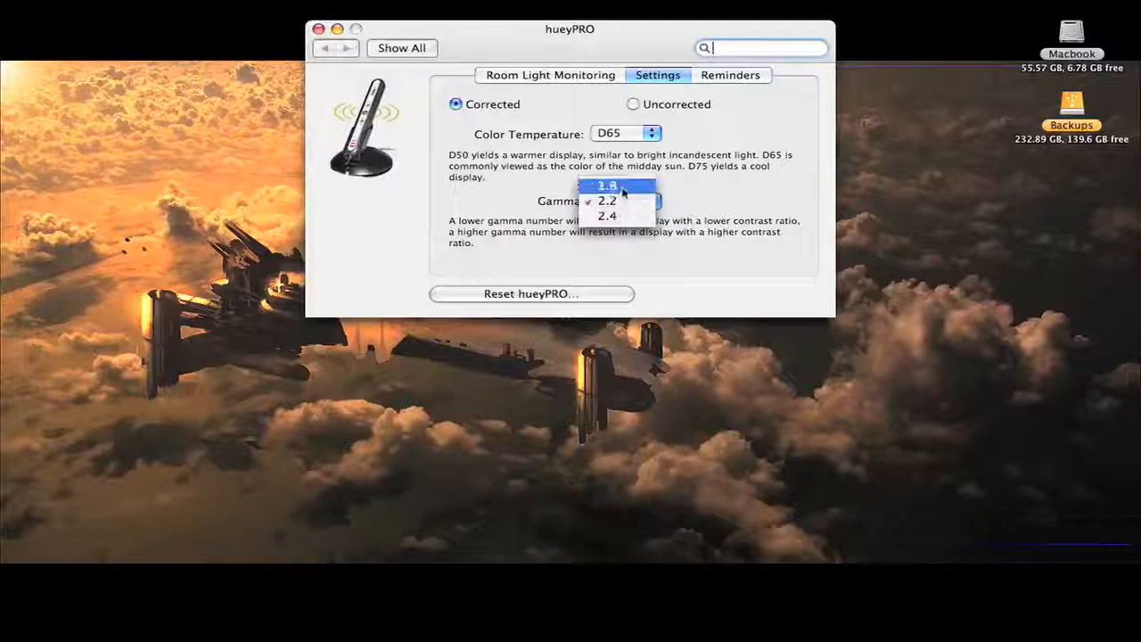
pyautogui.click(622, 187)
pyautogui.click(621, 202)
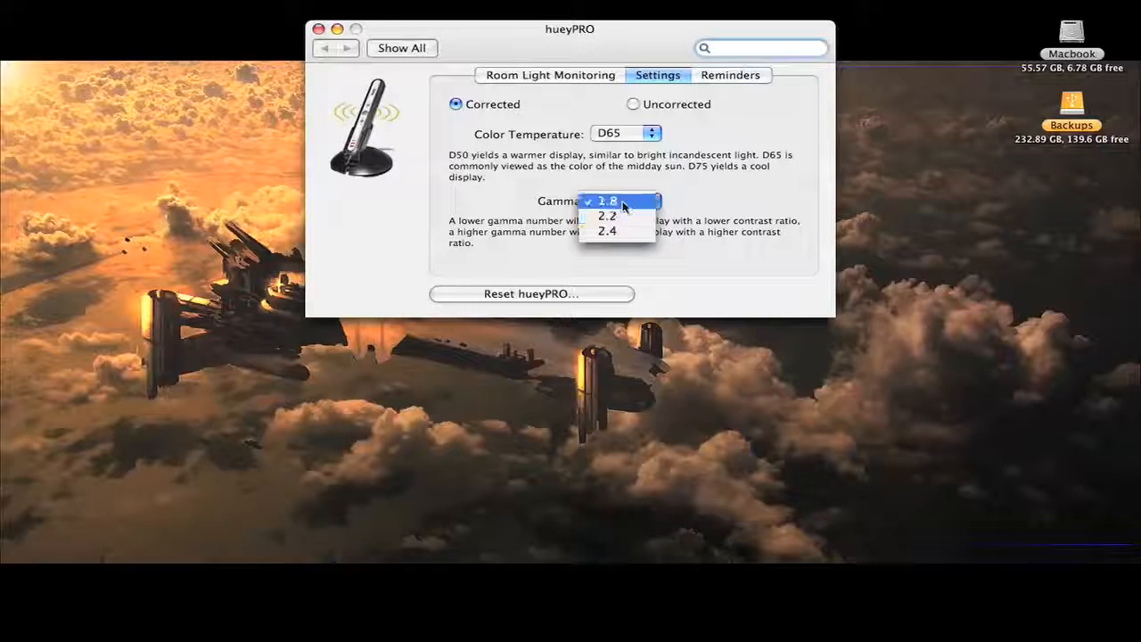
pyautogui.click(622, 215)
pyautogui.click(621, 201)
pyautogui.click(623, 200)
pyautogui.click(624, 202)
pyautogui.click(624, 216)
pyautogui.click(627, 203)
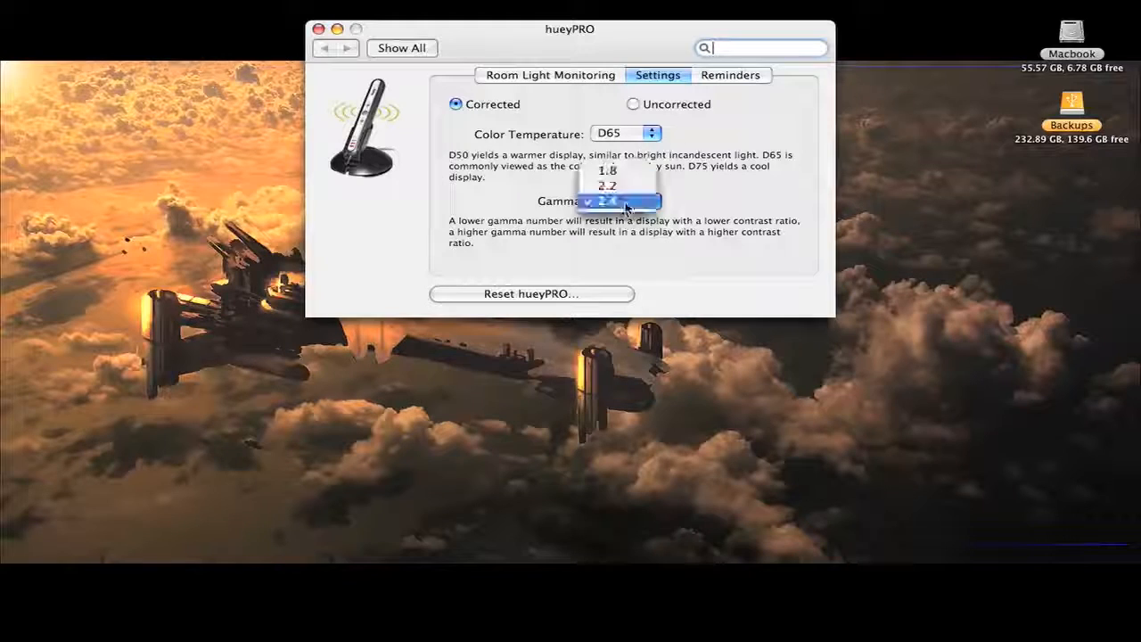
pyautogui.click(613, 172)
pyautogui.click(606, 200)
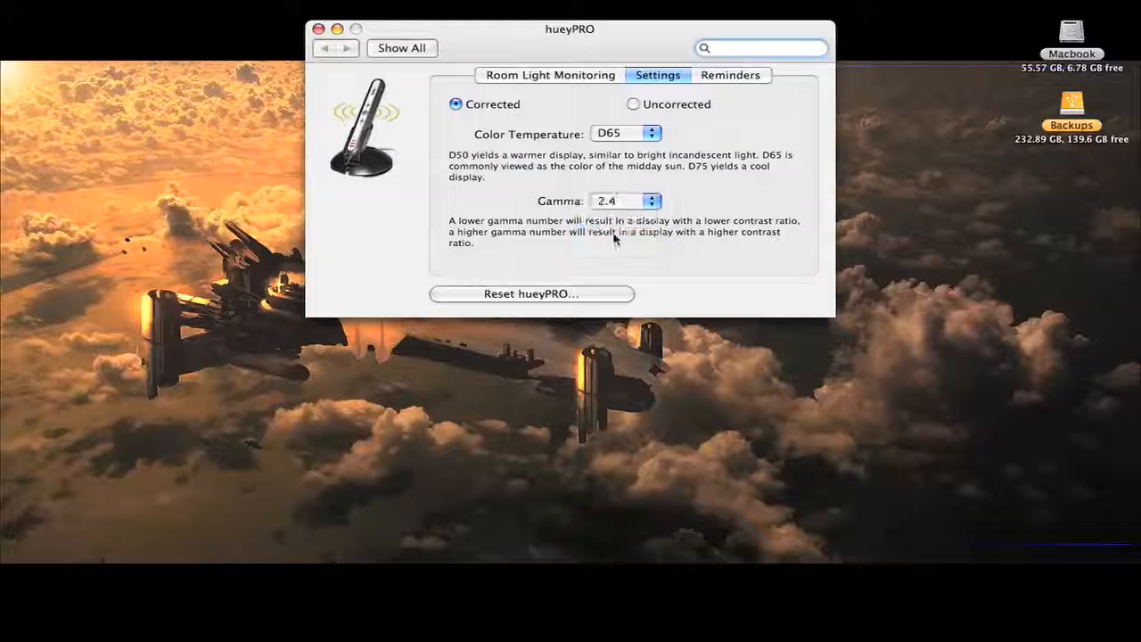
# - Compare the display's colour temperature options and return the setting to D65
pyautogui.click(626, 133)
pyautogui.click(613, 117)
pyautogui.click(637, 138)
pyautogui.click(638, 133)
pyautogui.click(633, 148)
pyautogui.click(639, 133)
pyautogui.click(638, 119)
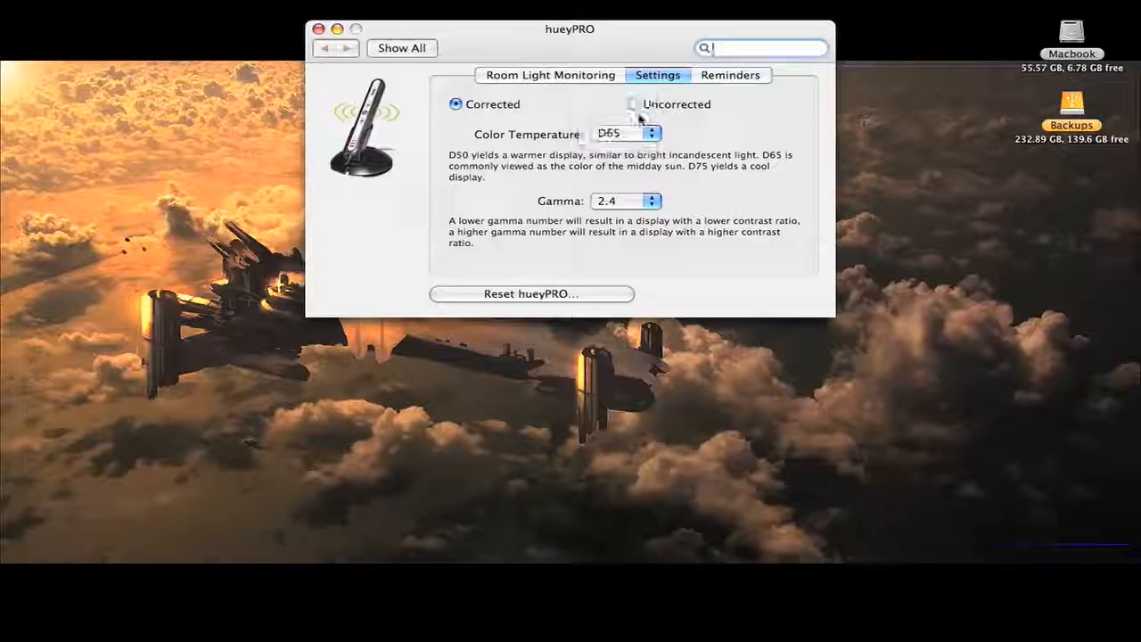
# - Compare the wallpaper under Uncorrected and Corrected display modes with the settings window moved aside, finishing on Corrected
pyautogui.click(635, 105)
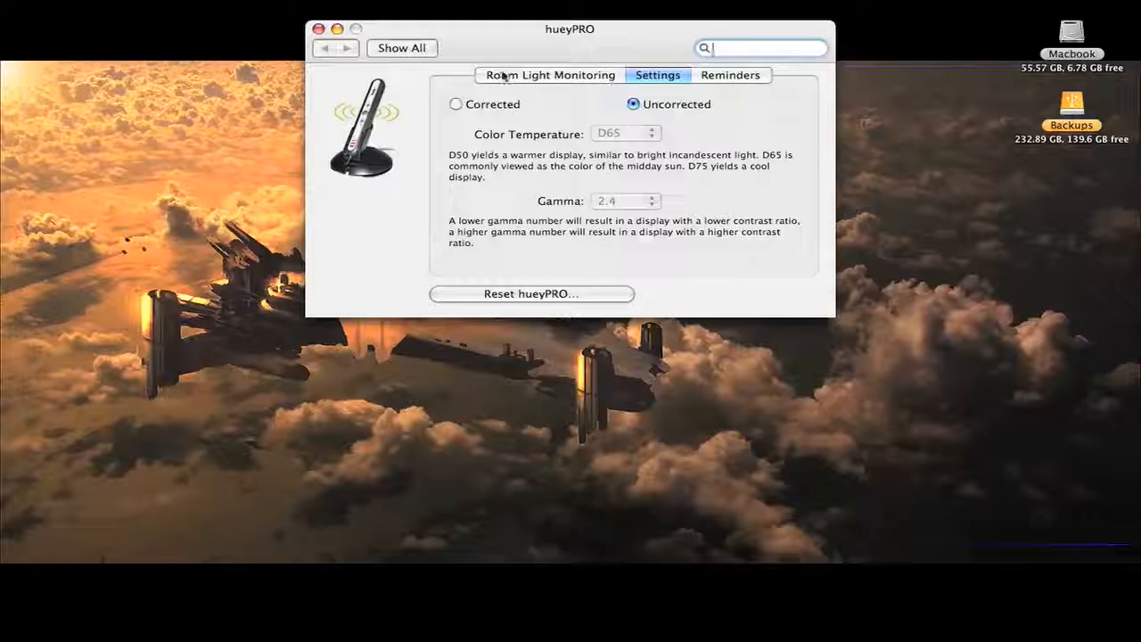
pyautogui.moveTo(595, 31); pyautogui.dragTo(897, 26)
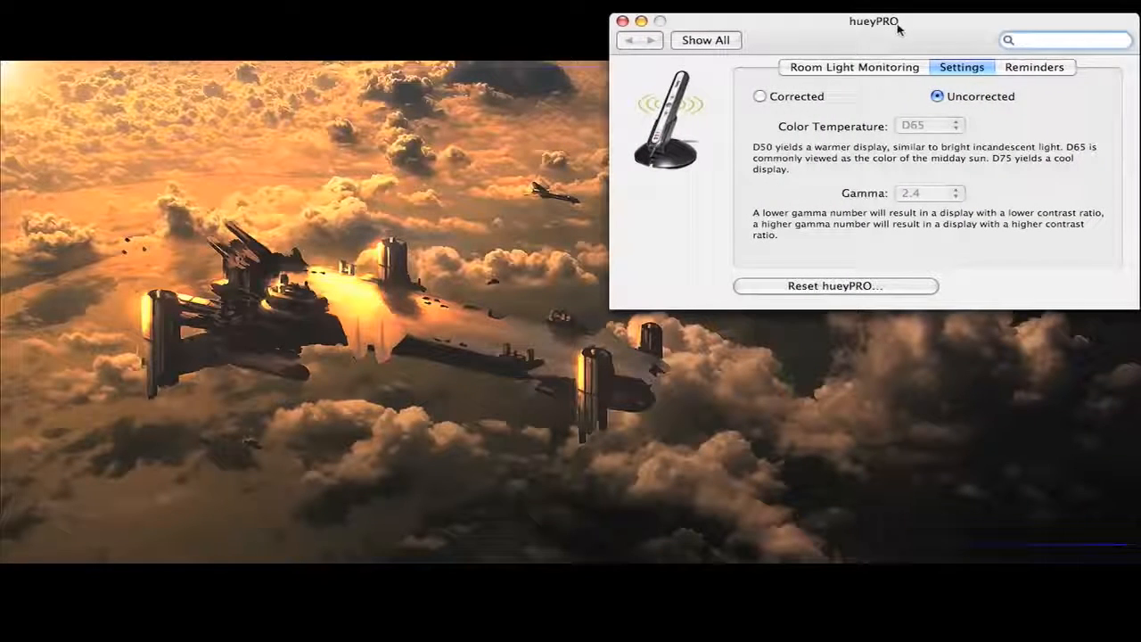
pyautogui.click(760, 97)
pyautogui.moveTo(846, 41); pyautogui.dragTo(740, 62)
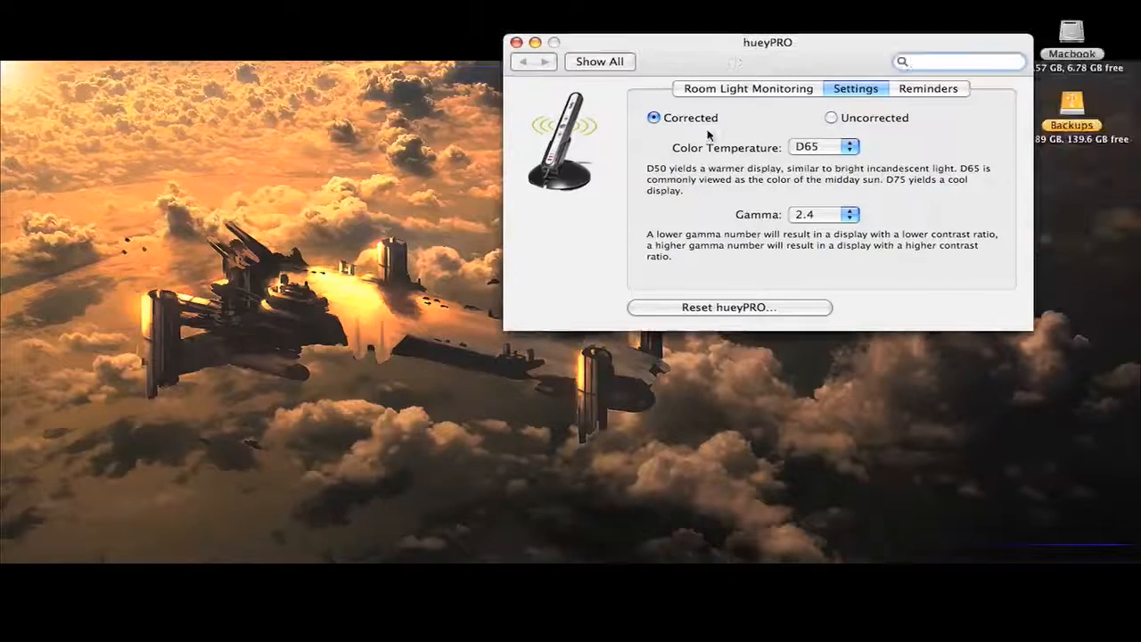
# - Set the display gamma to 2.2 and close the hueyPRO calibration settings
pyautogui.click(820, 221)
pyautogui.press('Up')
pyautogui.press('Return')
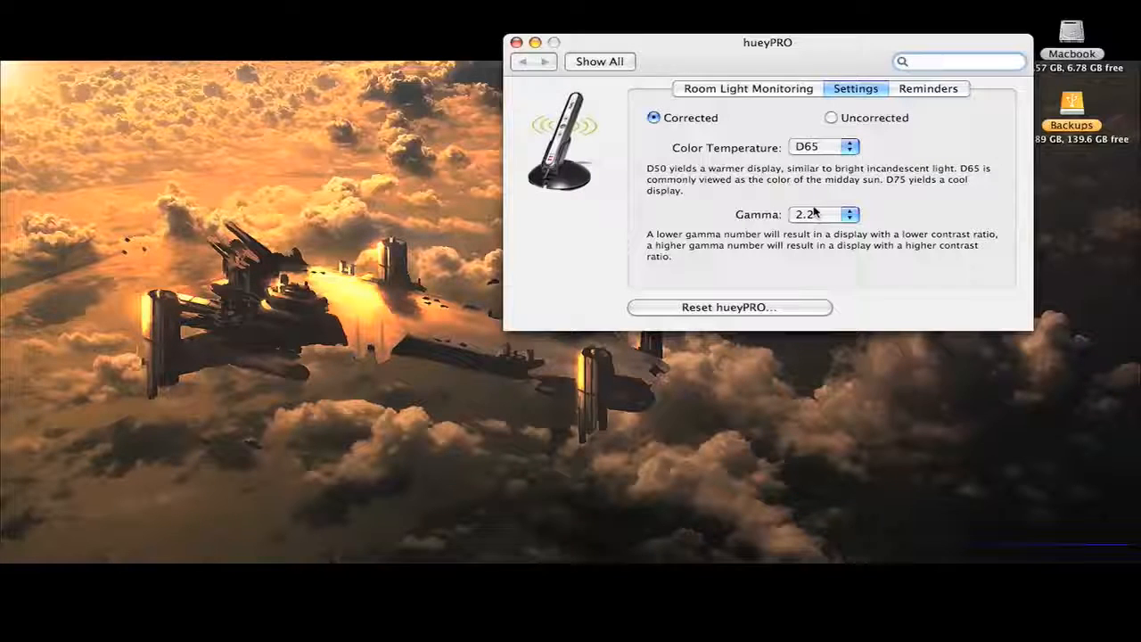
pyautogui.click(516, 43)
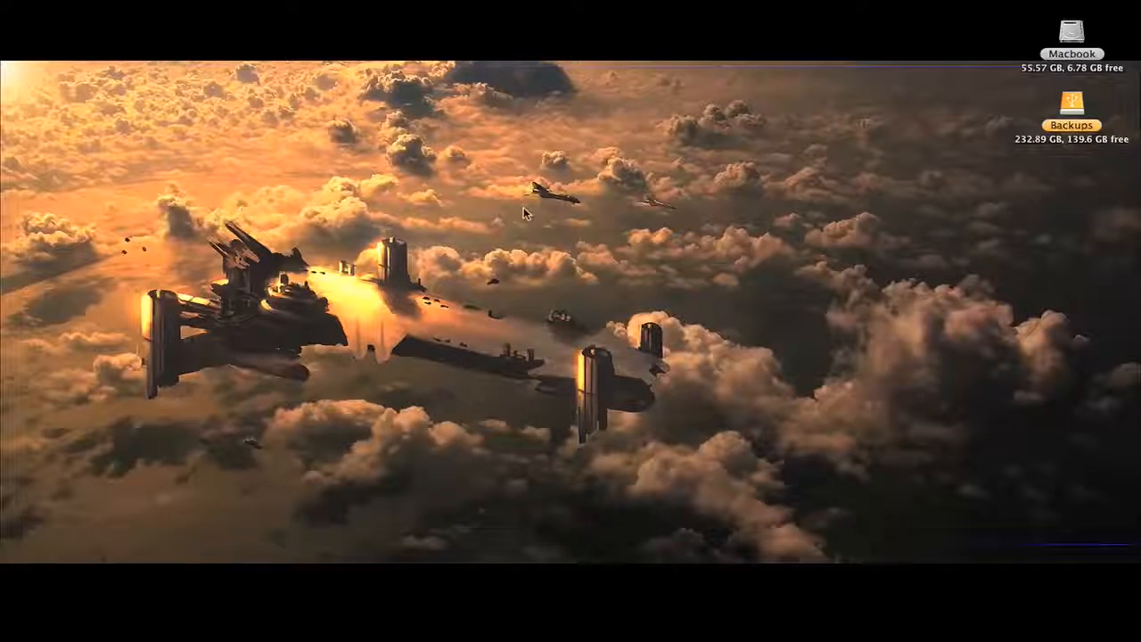
# - Look up the Mac's system version, processor and memory information, then close the window
pyautogui.click(25, 7)
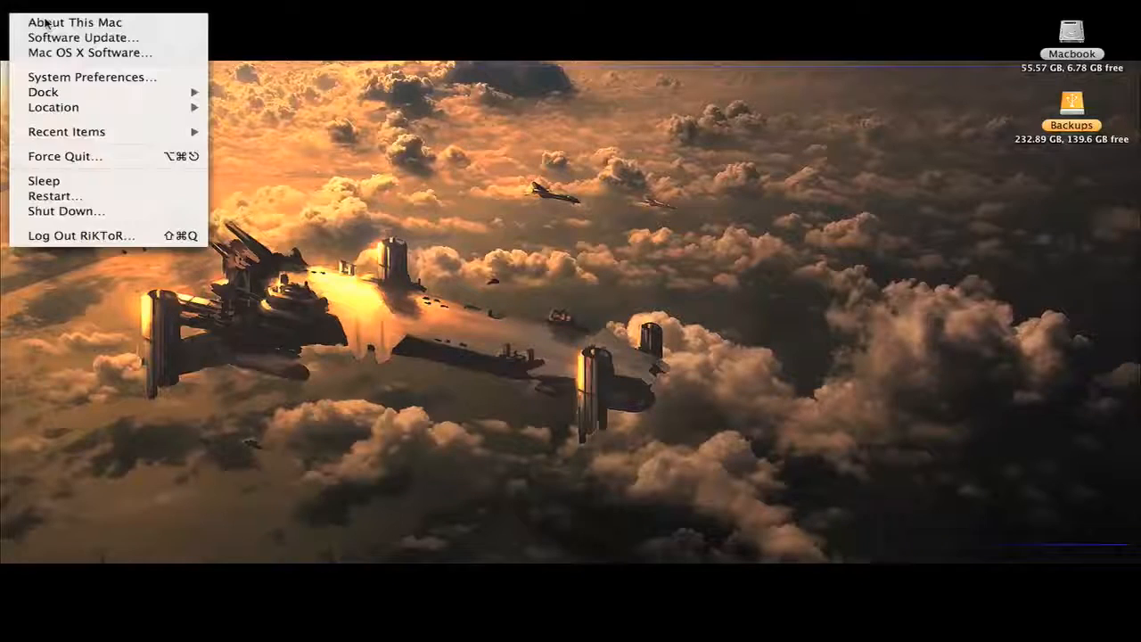
pyautogui.click(49, 22)
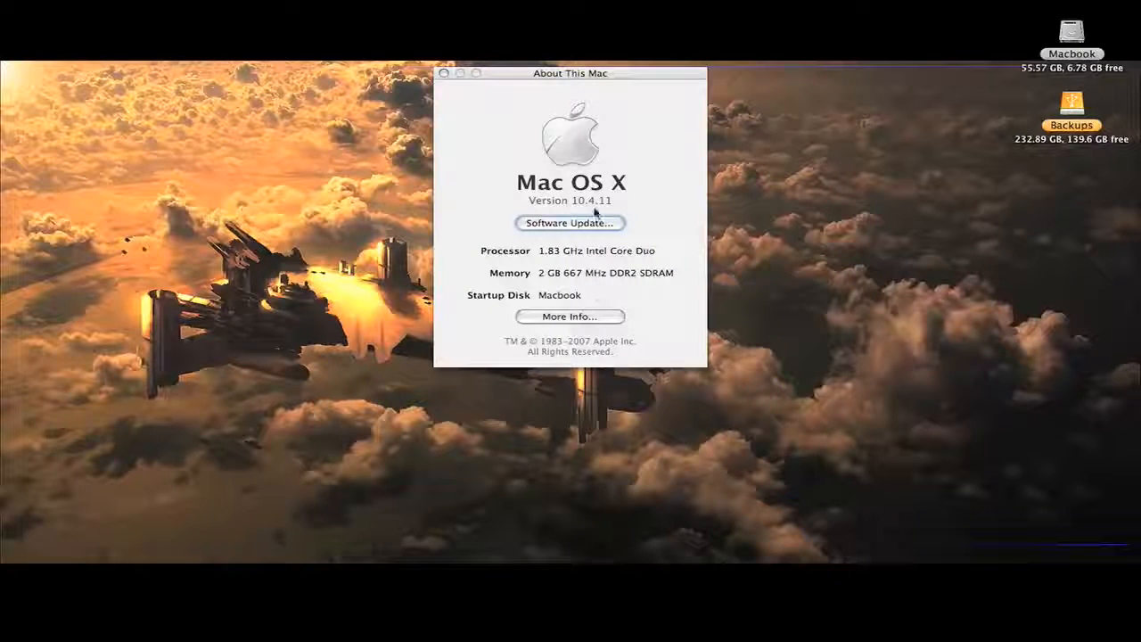
pyautogui.moveTo(629, 74); pyautogui.dragTo(614, 87)
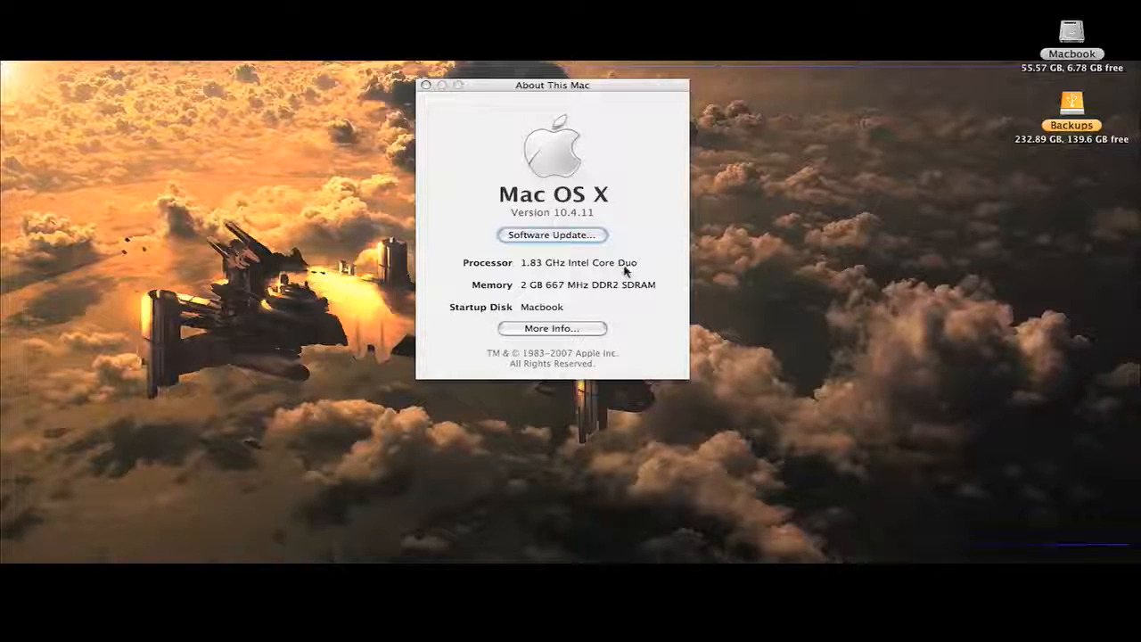
pyautogui.click(426, 86)
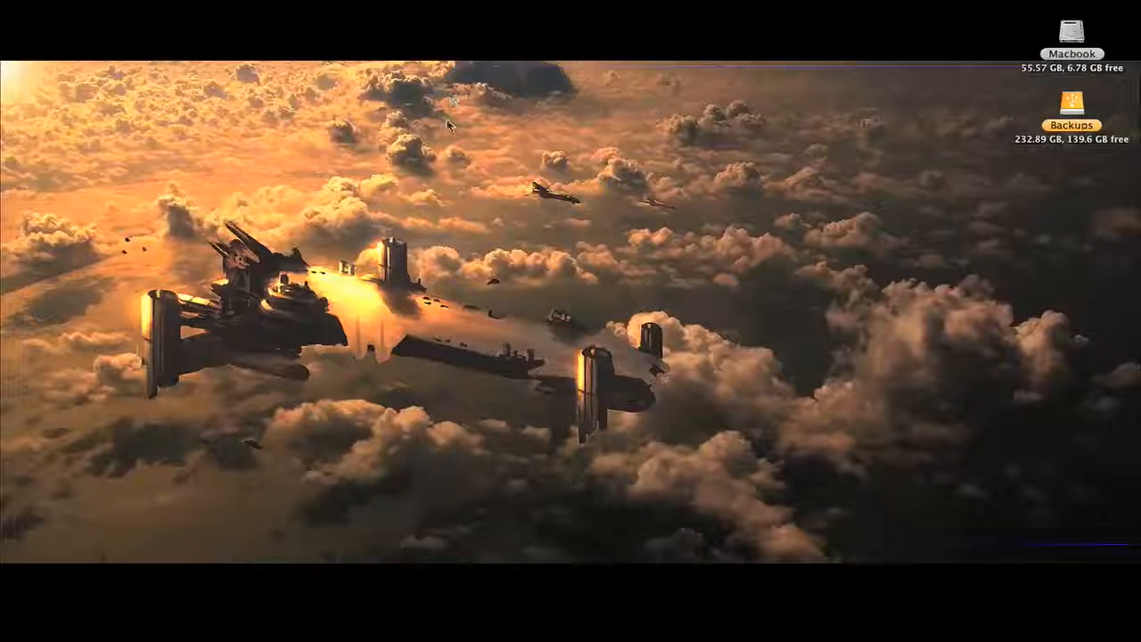
# - Switch to Photoshop and check the blank document's pixel dimensions and resolution
pyautogui.moveTo(473, 624)
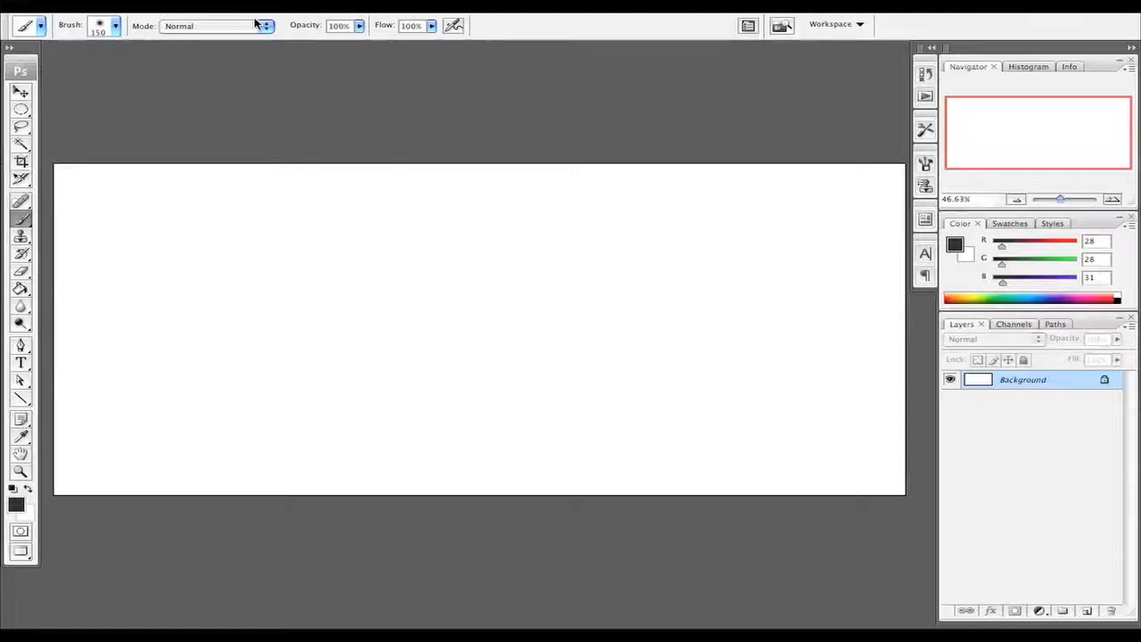
pyautogui.click(219, 7)
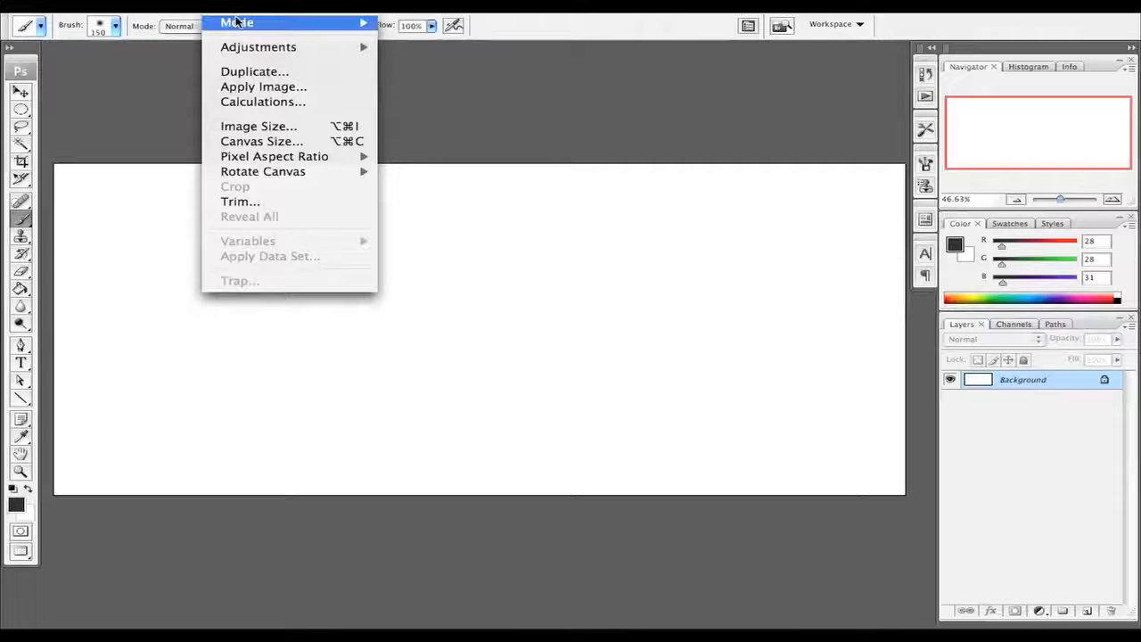
pyautogui.click(263, 126)
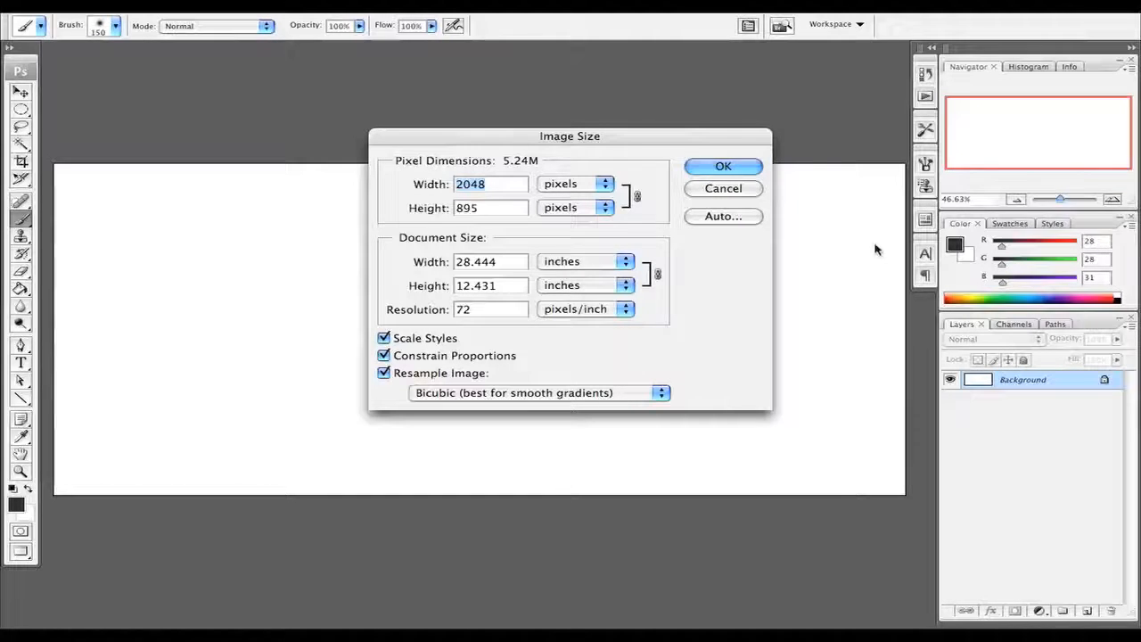
pyautogui.click(718, 167)
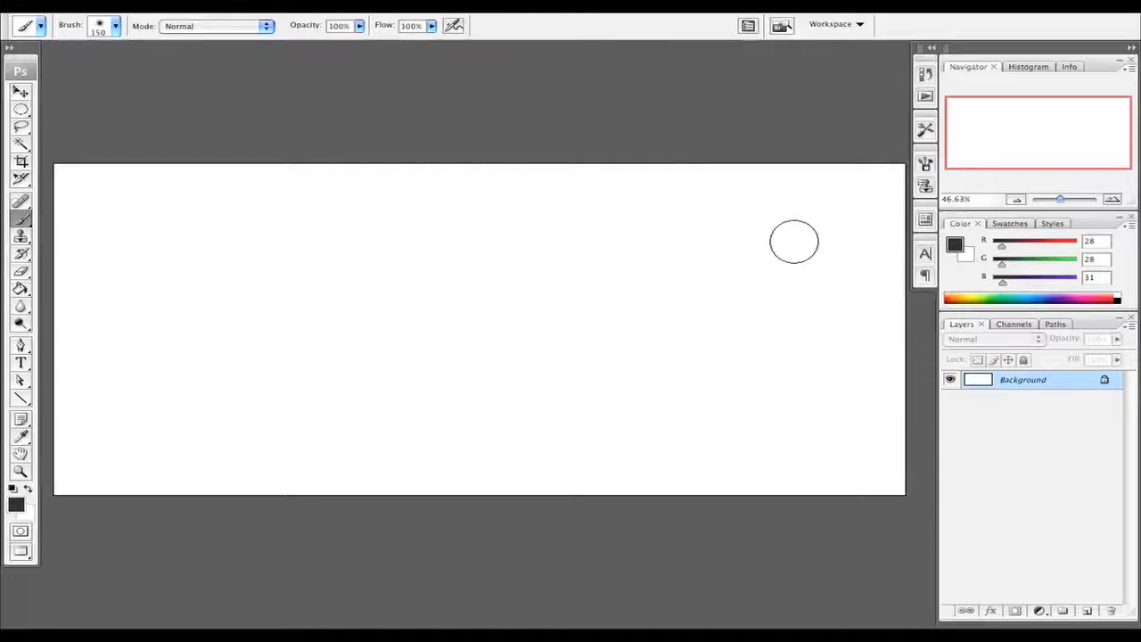
# - Try the 250 px textured brush preset with cloud-like strokes on the canvas and undo them
pyautogui.press('F5')
pyautogui.click(785, 241)
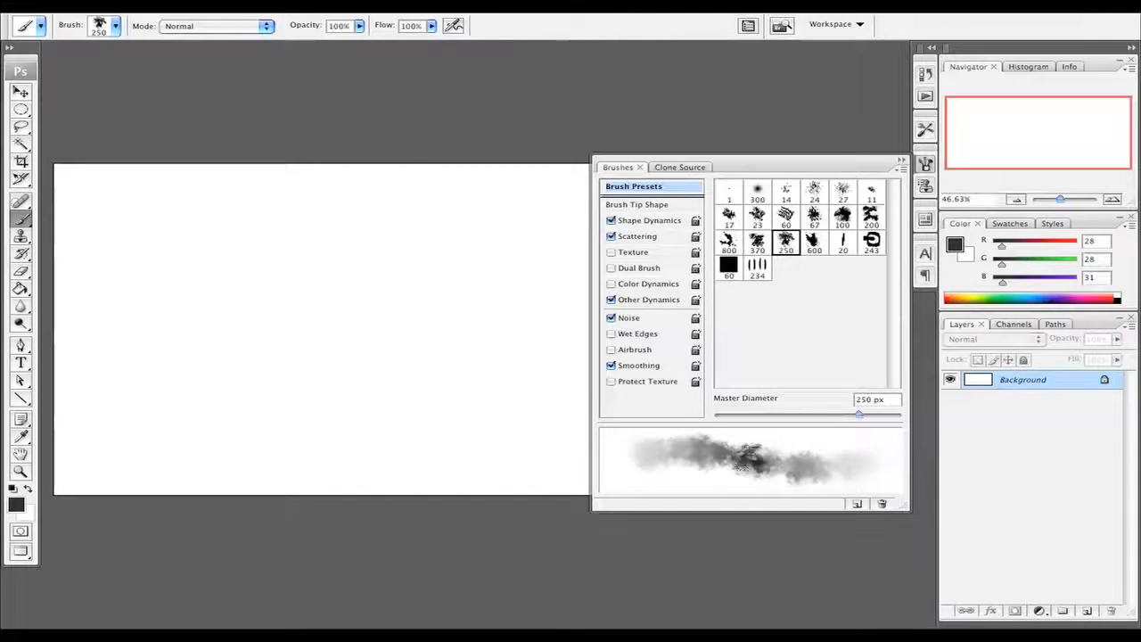
pyautogui.moveTo(169, 294); pyautogui.dragTo(381, 194)
pyautogui.moveTo(383, 272); pyautogui.dragTo(331, 305)
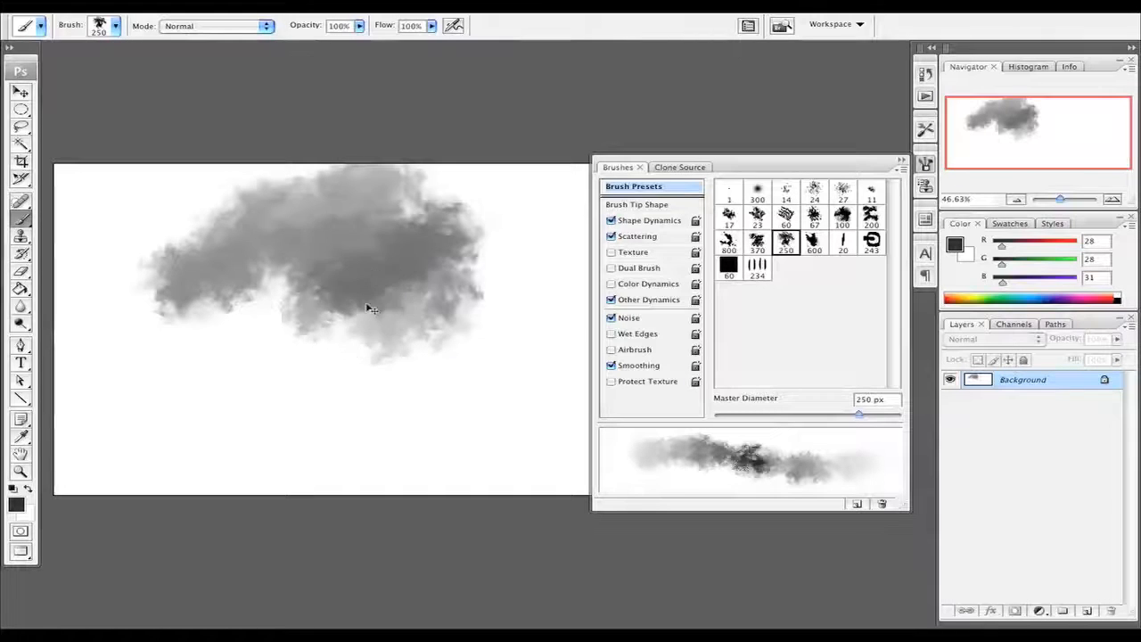
pyautogui.hotkey('ctrl', 'alt', 'z')
pyautogui.hotkey('ctrl', 'alt', 'z')
# - Test more broad strokes with the 250 px textured brush, then clear the whole canvas and deselect
pyautogui.moveTo(67, 201)
pyautogui.mouseDown()
pyautogui.moveTo(136, 229)
pyautogui.moveTo(230, 192)
pyautogui.moveTo(185, 239)
pyautogui.moveTo(106, 265)
pyautogui.moveTo(245, 204)
pyautogui.moveTo(214, 294)
pyautogui.moveTo(285, 218)
pyautogui.moveTo(140, 282)
pyautogui.moveTo(216, 287)
pyautogui.moveTo(312, 223)
pyautogui.moveTo(353, 234)
pyautogui.mouseUp()
pyautogui.moveTo(122, 343)
pyautogui.mouseDown()
pyautogui.moveTo(145, 371)
pyautogui.moveTo(213, 281)
pyautogui.moveTo(170, 344)
pyautogui.moveTo(392, 290)
pyautogui.moveTo(378, 279)
pyautogui.moveTo(450, 304)
pyautogui.moveTo(439, 296)
pyautogui.moveTo(501, 138)
pyautogui.moveTo(469, 254)
pyautogui.moveTo(474, 318)
pyautogui.moveTo(478, 282)
pyautogui.moveTo(391, 183)
pyautogui.moveTo(465, 281)
pyautogui.moveTo(431, 246)
pyautogui.moveTo(420, 170)
pyautogui.moveTo(357, 160)
pyautogui.moveTo(513, 310)
pyautogui.moveTo(510, 406)
pyautogui.moveTo(535, 325)
pyautogui.moveTo(459, 367)
pyautogui.moveTo(429, 176)
pyautogui.moveTo(562, 303)
pyautogui.moveTo(452, 292)
pyautogui.moveTo(488, 302)
pyautogui.moveTo(422, 437)
pyautogui.moveTo(381, 402)
pyautogui.moveTo(401, 443)
pyautogui.moveTo(303, 299)
pyautogui.moveTo(360, 403)
pyautogui.moveTo(287, 267)
pyautogui.moveTo(323, 312)
pyautogui.moveTo(370, 410)
pyautogui.moveTo(382, 383)
pyautogui.mouseUp()
pyautogui.hotkey('ctrl', 'a')
pyautogui.press('Delete')
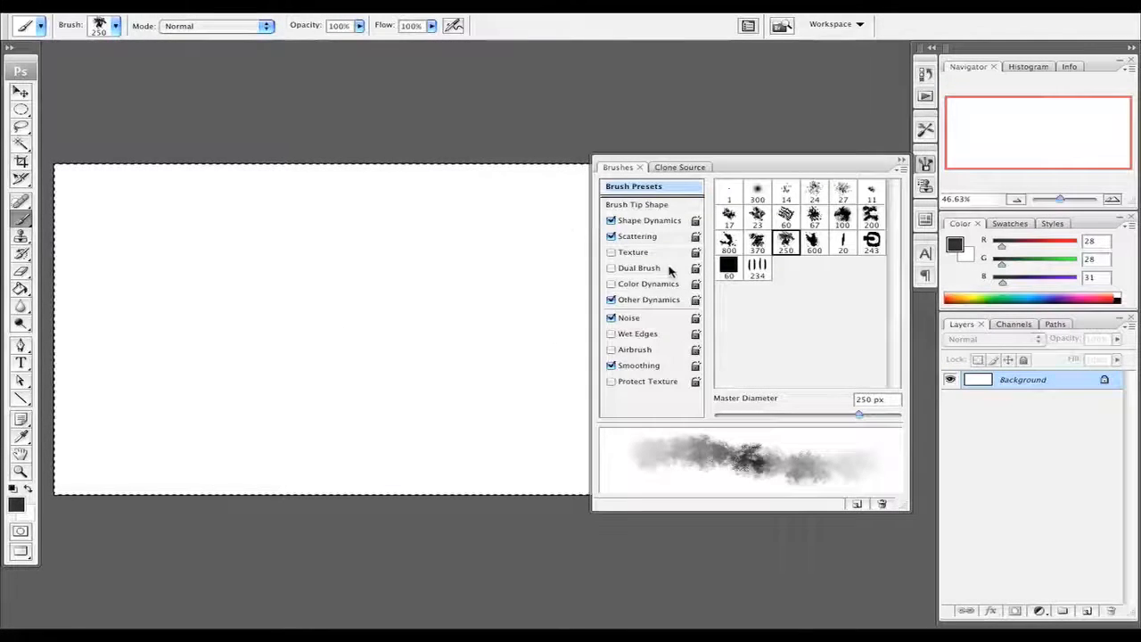
pyautogui.hotkey('ctrl', 'd')
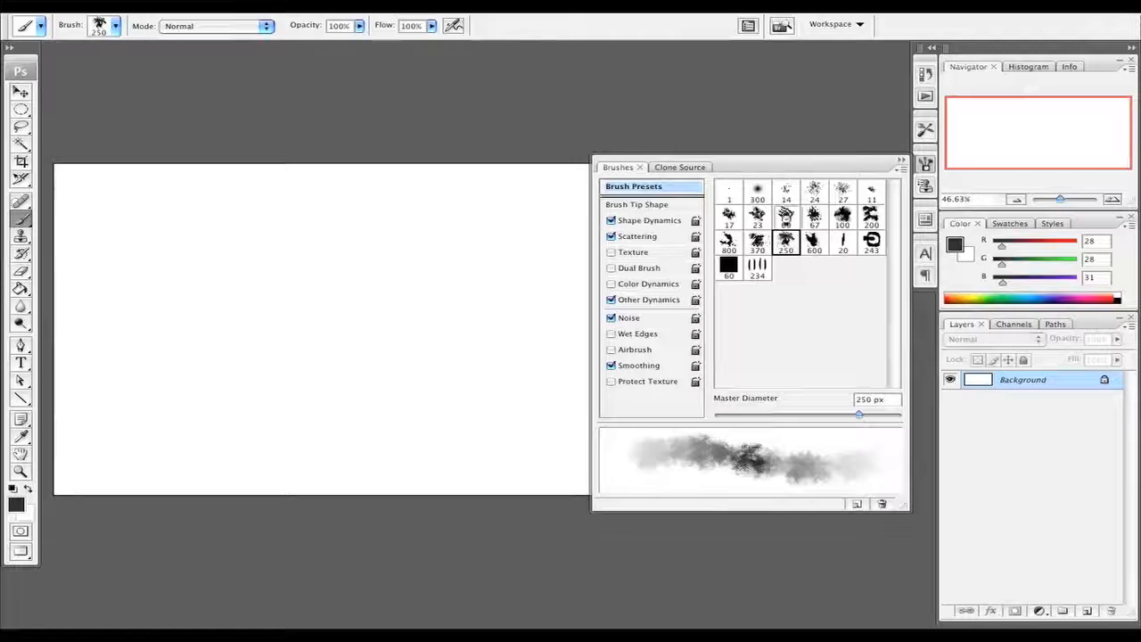
# - Try the 60 px brush preset with Other Dynamics enabled and opacity on Pen Pressure, then clear the test hatching
pyautogui.click(785, 217)
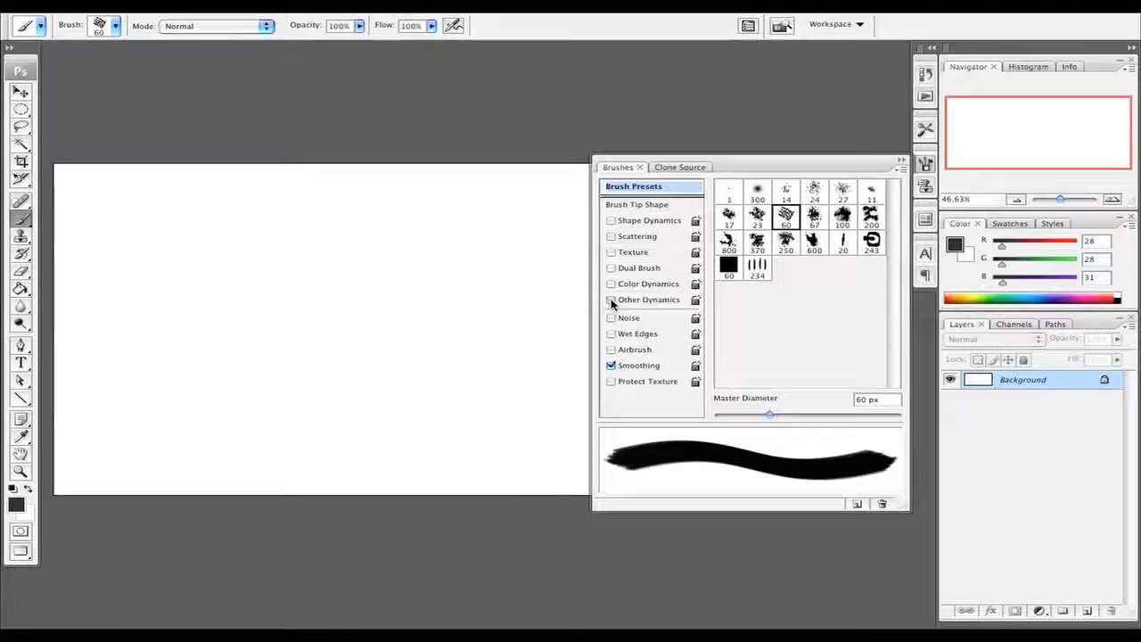
pyautogui.click(649, 300)
pyautogui.moveTo(312, 269)
pyautogui.mouseDown()
pyautogui.moveTo(300, 255)
pyautogui.moveTo(319, 303)
pyautogui.moveTo(386, 380)
pyautogui.mouseUp()
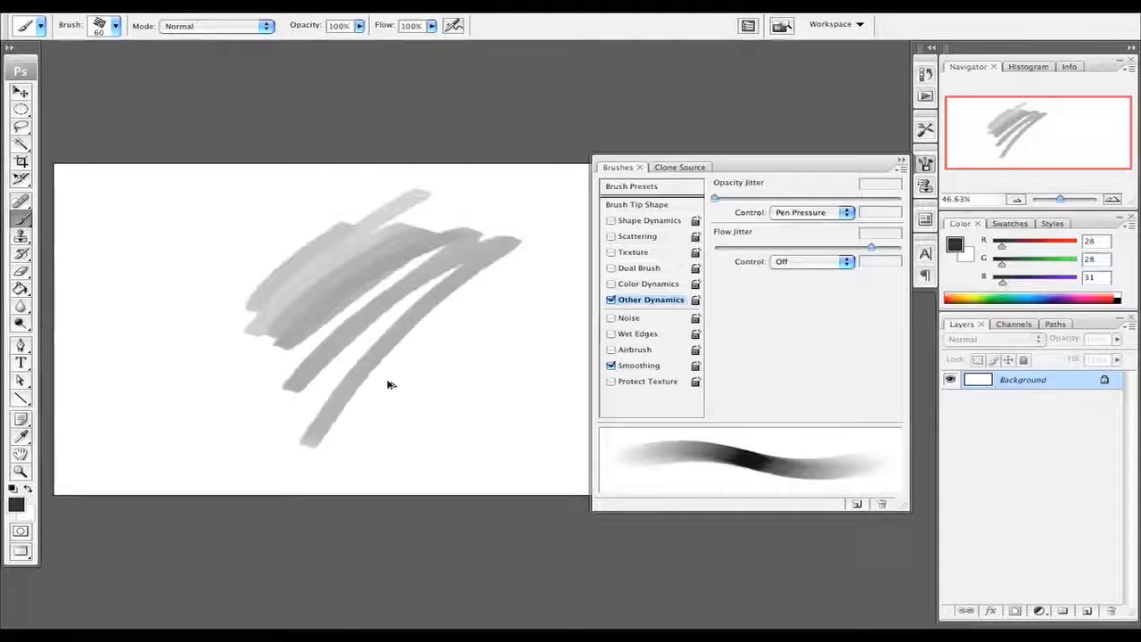
pyautogui.hotkey('ctrl', 'BackSpace')
# - Choose the soft round 300 px tip, set Flow Jitter to 0%, and test strokes on the canvas, undoing them
pyautogui.click(661, 205)
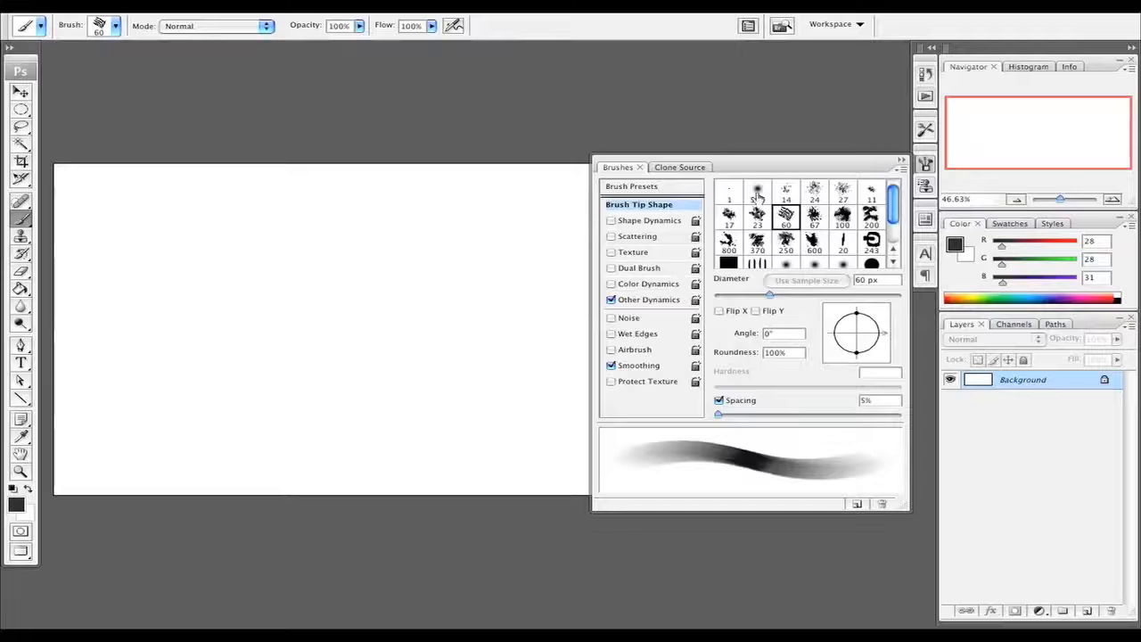
pyautogui.click(757, 191)
pyautogui.click(664, 300)
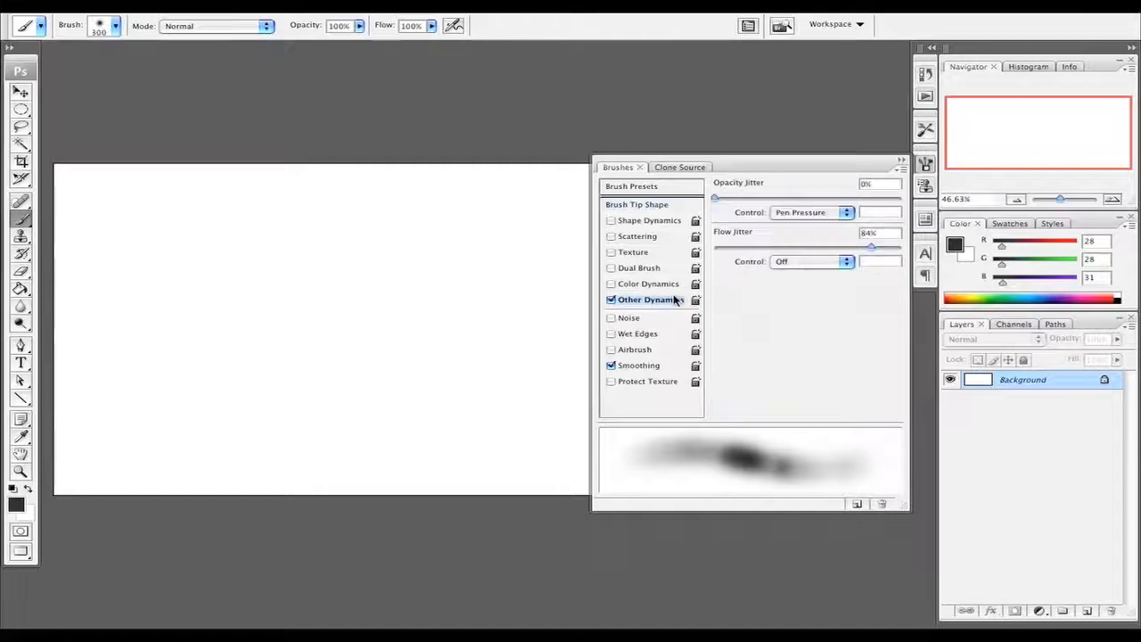
pyautogui.moveTo(793, 246); pyautogui.dragTo(713, 247)
pyautogui.moveTo(351, 246)
pyautogui.mouseDown()
pyautogui.moveTo(229, 326)
pyautogui.moveTo(370, 400)
pyautogui.mouseUp()
pyautogui.hotkey('ctrl', 'z')
pyautogui.moveTo(331, 184); pyautogui.dragTo(268, 392)
pyautogui.hotkey('ctrl', 'z')
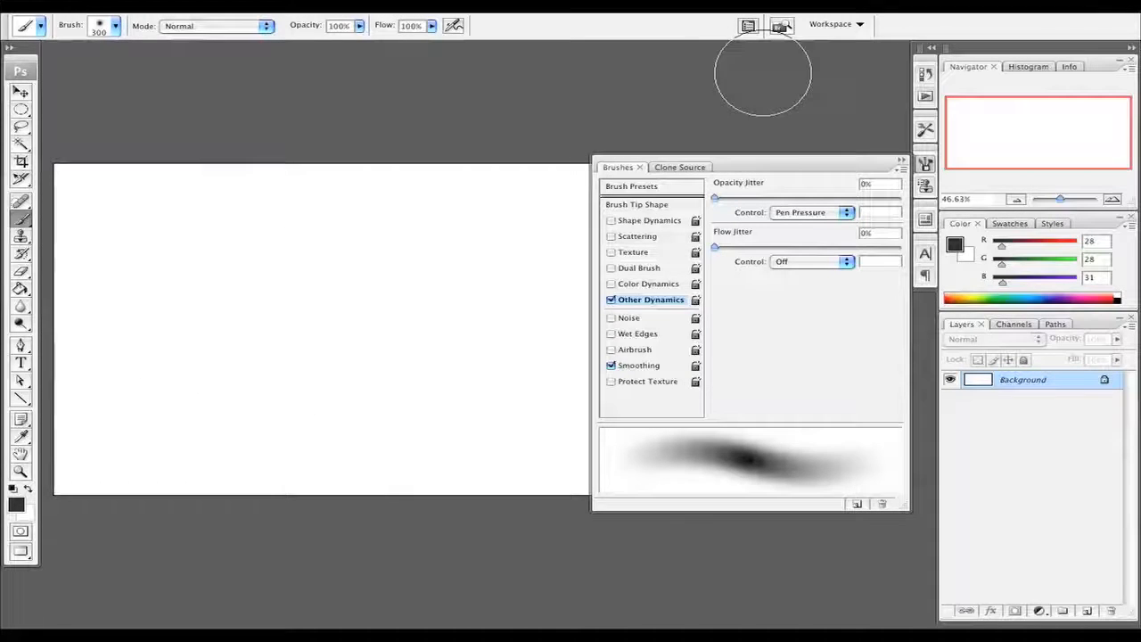
# - Select the 243 px chain brush preset and test it with one stroke down the canvas, undoing the stroke
pyautogui.click(651, 206)
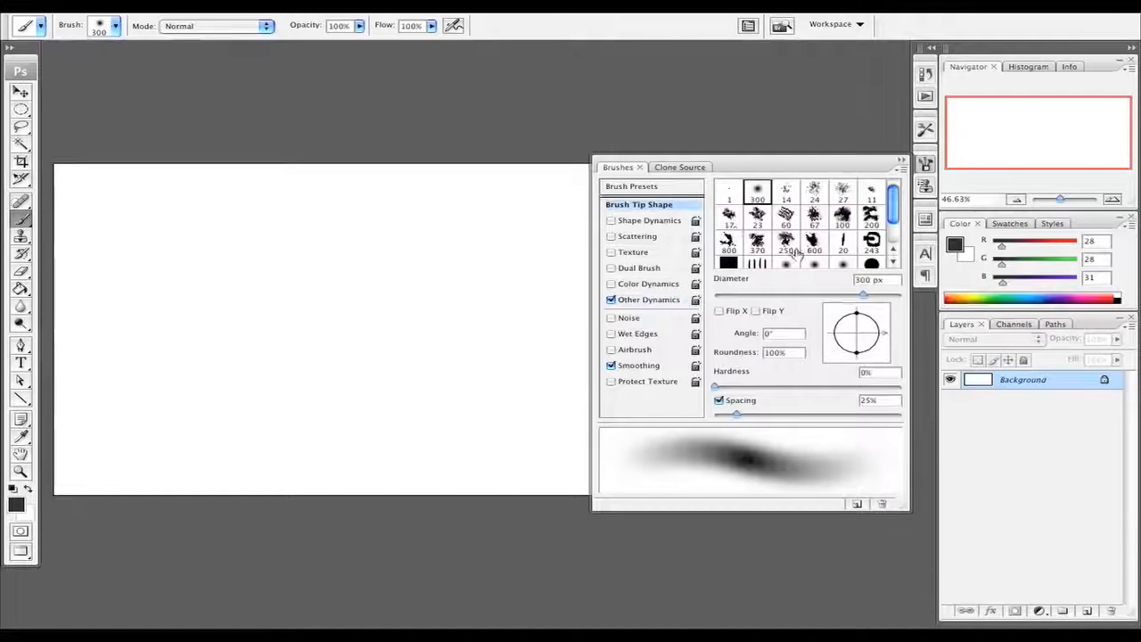
pyautogui.scroll(-1, 896, 227)
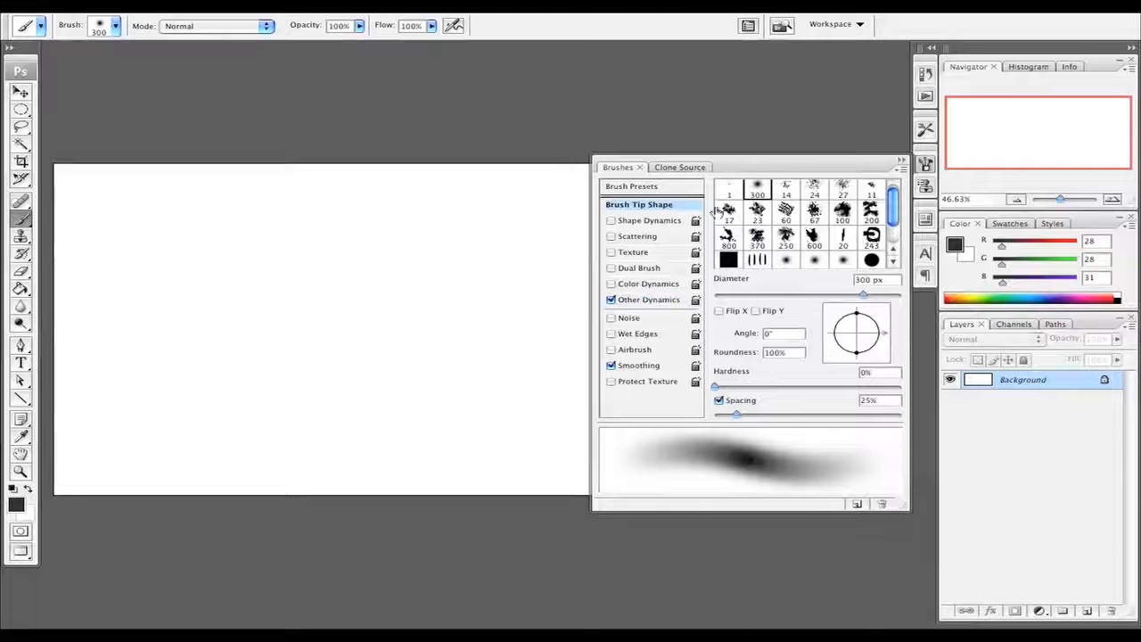
pyautogui.click(662, 187)
pyautogui.click(870, 240)
pyautogui.moveTo(241, 143)
pyautogui.mouseDown()
pyautogui.moveTo(245, 420)
pyautogui.moveTo(324, 613)
pyautogui.mouseUp()
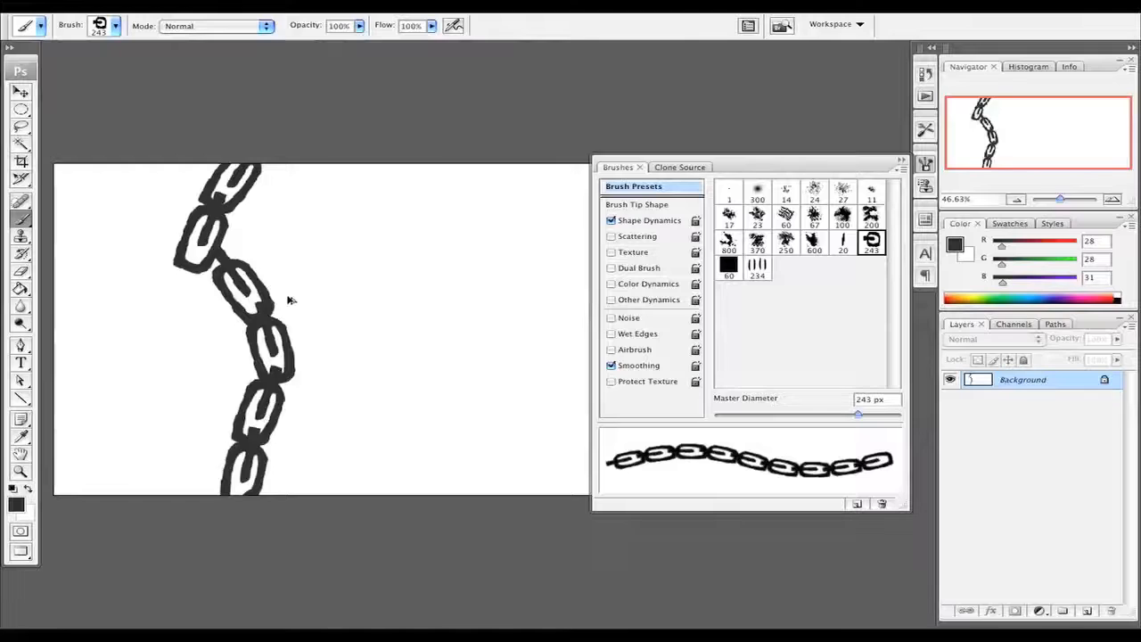
pyautogui.hotkey('ctrl', 'z')
# - Reduce the chain brush to 125 px and paint one vertical chain down the canvas, undoing the extra test strokes
pyautogui.press('[')
pyautogui.press('[')
pyautogui.press('[')
pyautogui.press('[')
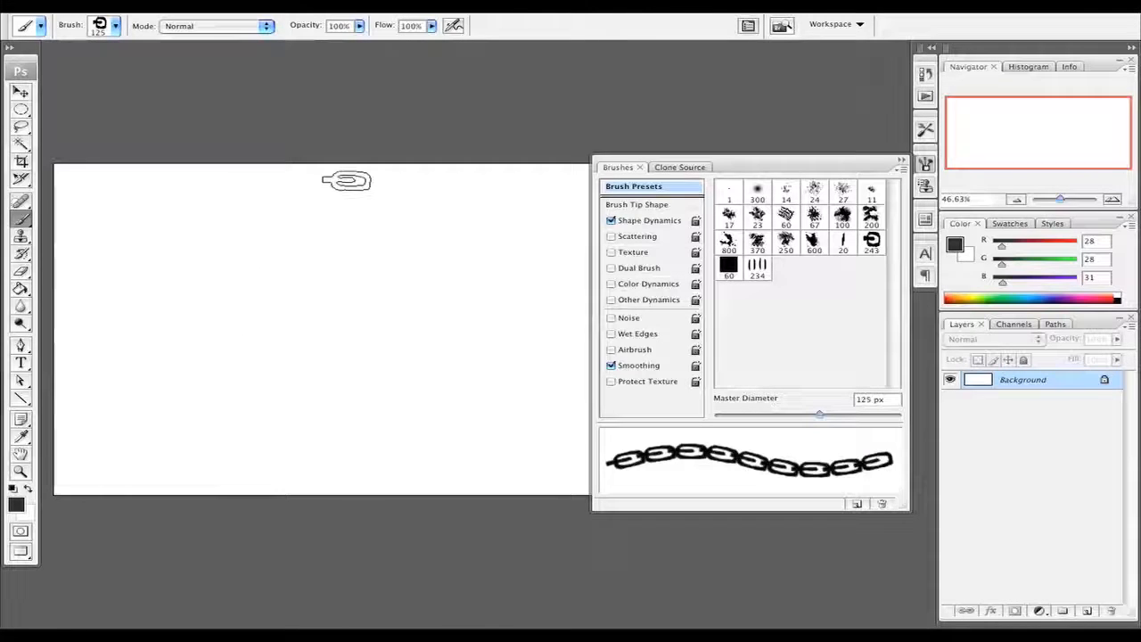
pyautogui.moveTo(346, 164)
pyautogui.mouseDown()
pyautogui.moveTo(320, 314)
pyautogui.moveTo(325, 499)
pyautogui.mouseUp()
pyautogui.moveTo(276, 160)
pyautogui.mouseDown()
pyautogui.moveTo(337, 376)
pyautogui.moveTo(382, 460)
pyautogui.mouseUp()
pyautogui.hotkey('ctrl', 'z')
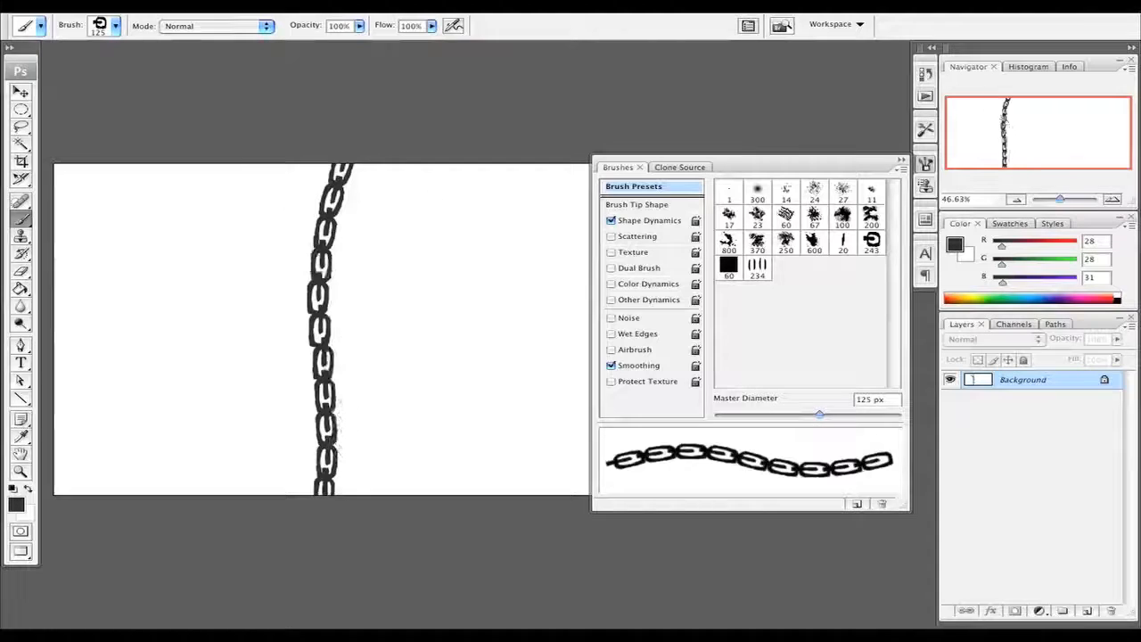
pyautogui.moveTo(224, 159)
pyautogui.mouseDown()
pyautogui.moveTo(186, 178)
pyautogui.moveTo(402, 216)
pyautogui.mouseUp()
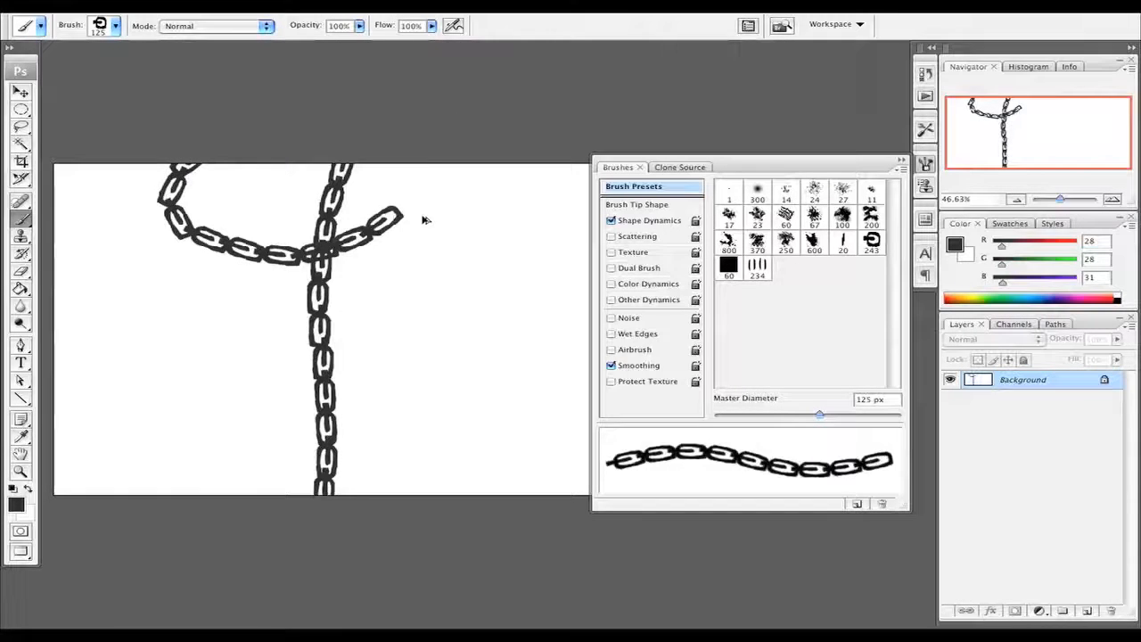
pyautogui.hotkey('ctrl', 'z')
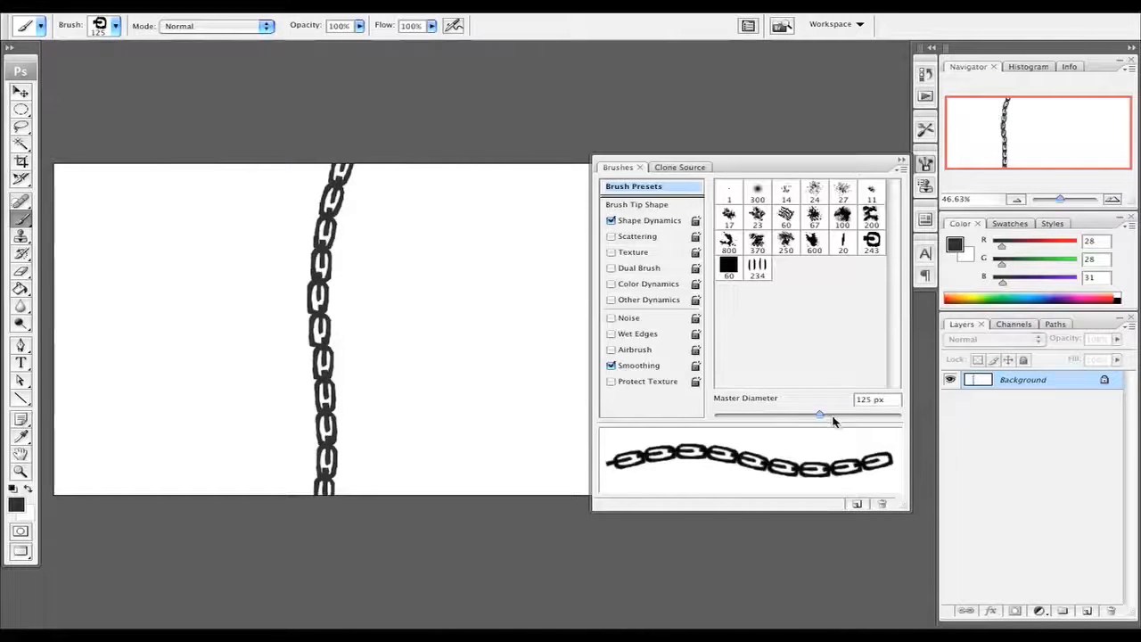
# - Reduce the chain brush to 118 px, then select the tapered 20 px preset and scribble pressure-varied test strokes across the canvas
pyautogui.moveTo(832, 417); pyautogui.dragTo(820, 419)
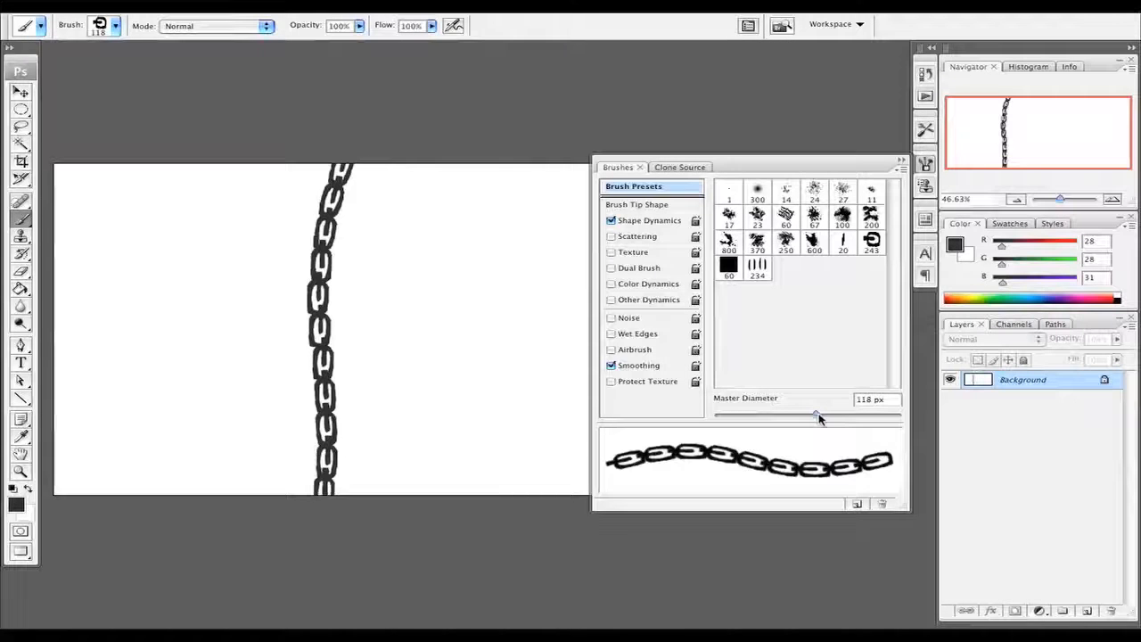
pyautogui.click(851, 250)
pyautogui.moveTo(123, 263)
pyautogui.mouseDown()
pyautogui.moveTo(224, 328)
pyautogui.moveTo(307, 341)
pyautogui.mouseUp()
pyautogui.moveTo(207, 259)
pyautogui.mouseDown()
pyautogui.moveTo(123, 303)
pyautogui.moveTo(403, 314)
pyautogui.moveTo(413, 255)
pyautogui.moveTo(250, 378)
pyautogui.mouseUp()
pyautogui.moveTo(323, 361); pyautogui.dragTo(355, 347)
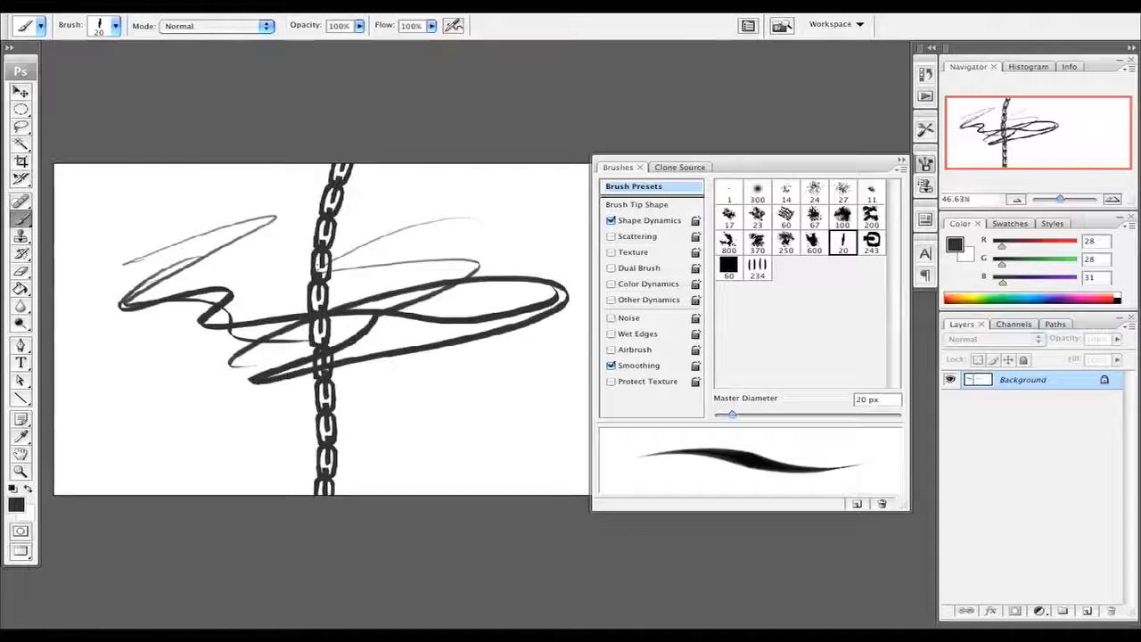
pyautogui.moveTo(130, 193); pyautogui.dragTo(337, 182)
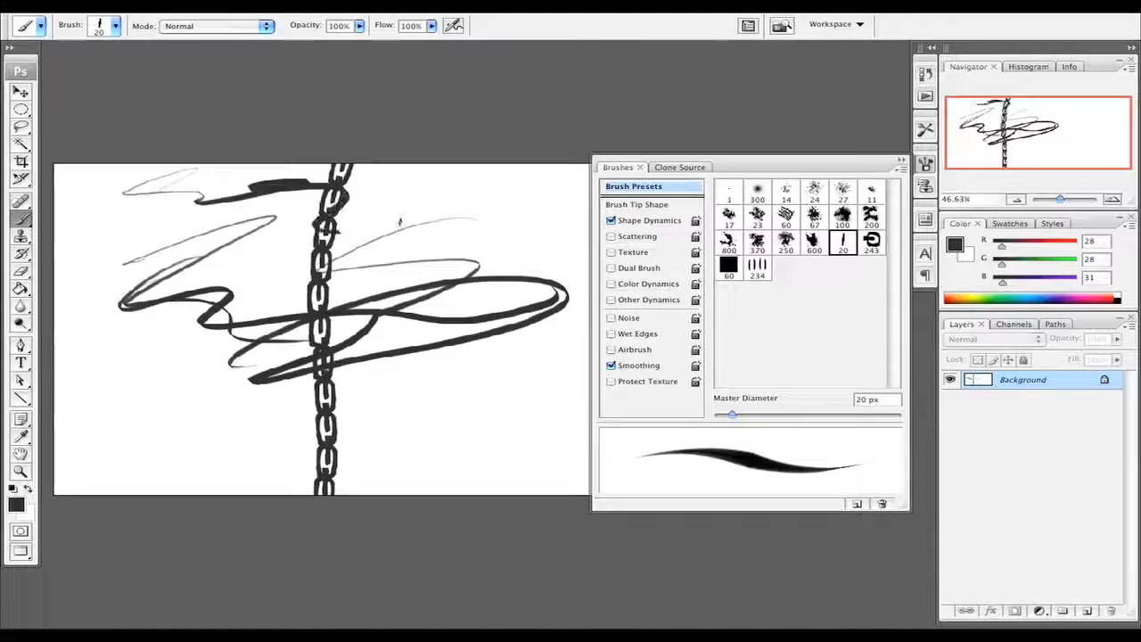
# - Clear the chain and all scribbled test strokes from the canvas and deselect
pyautogui.hotkey('ctrl', 'a')
pyautogui.press('Delete')
pyautogui.hotkey('ctrl', 'd')
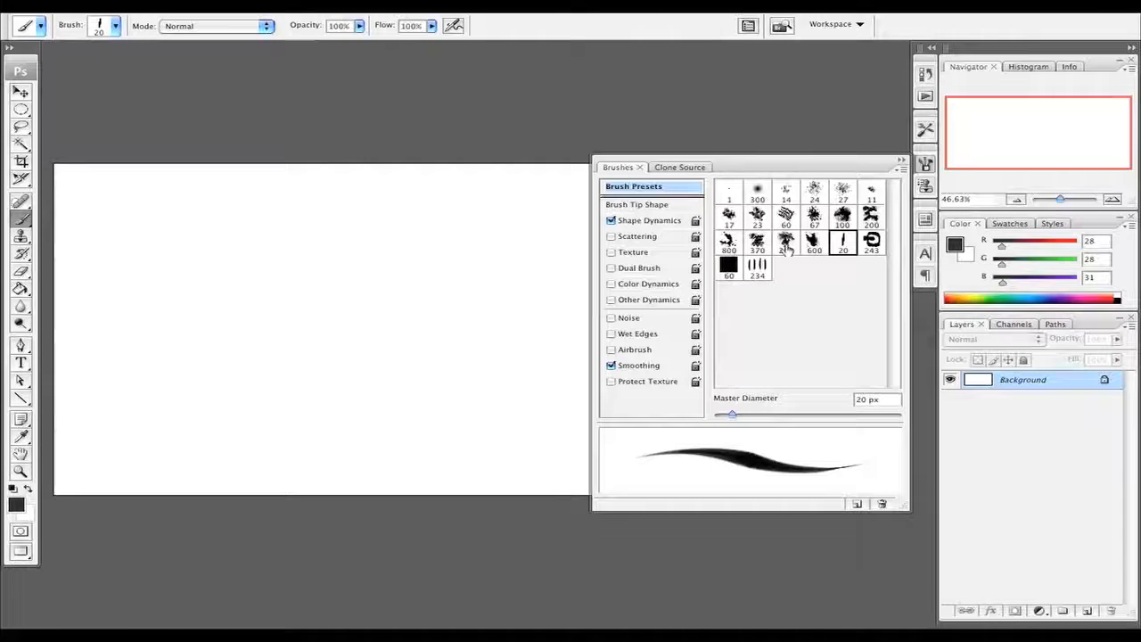
# - Test the textured 250 px and 800 px brush presets with freehand strokes on the canvas, clearing each test
pyautogui.click(785, 244)
pyautogui.moveTo(268, 232)
pyautogui.mouseDown()
pyautogui.moveTo(369, 356)
pyautogui.moveTo(420, 377)
pyautogui.mouseUp()
pyautogui.hotkey('ctrl', 'a')
pyautogui.press('Delete')
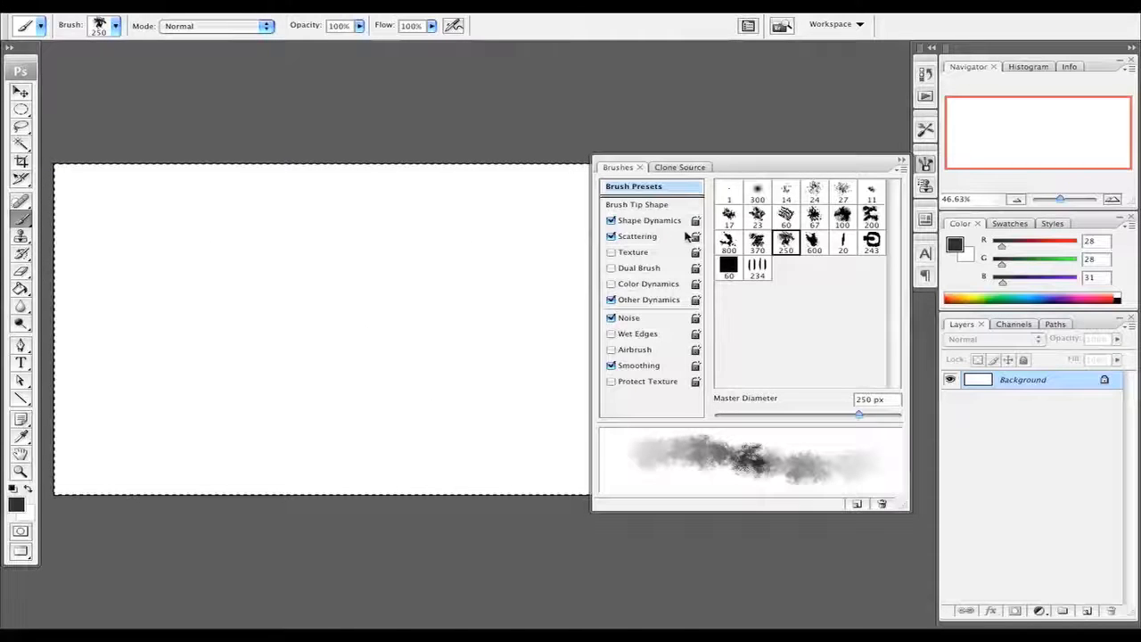
pyautogui.click(728, 242)
pyautogui.moveTo(362, 306)
pyautogui.mouseDown()
pyautogui.moveTo(407, 336)
pyautogui.moveTo(379, 486)
pyautogui.moveTo(191, 331)
pyautogui.moveTo(345, 509)
pyautogui.mouseUp()
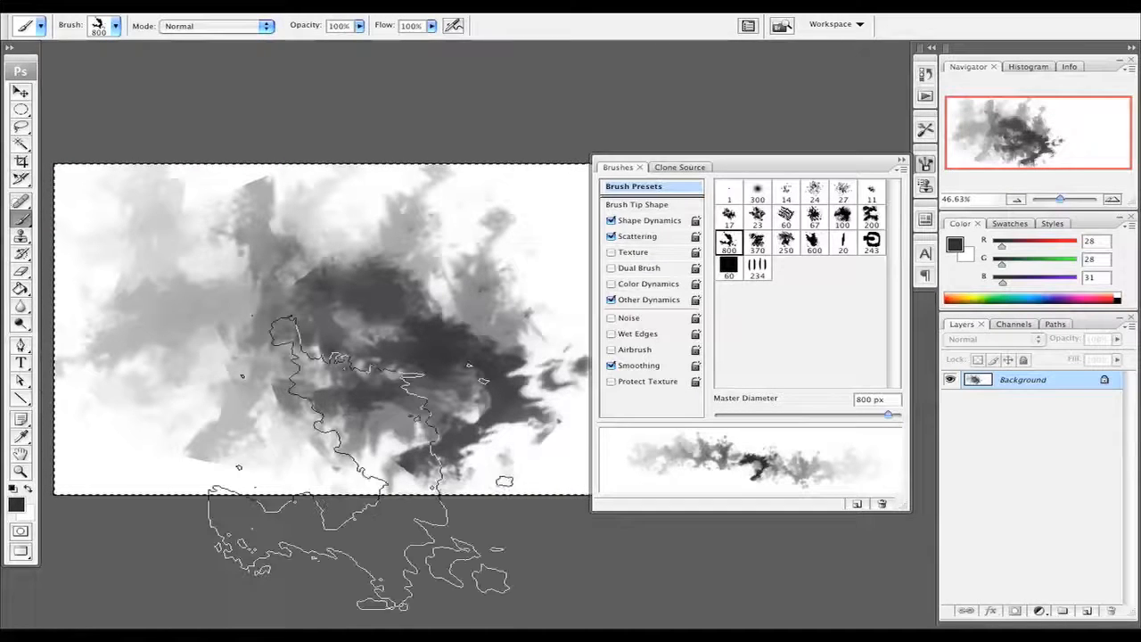
pyautogui.press('Delete')
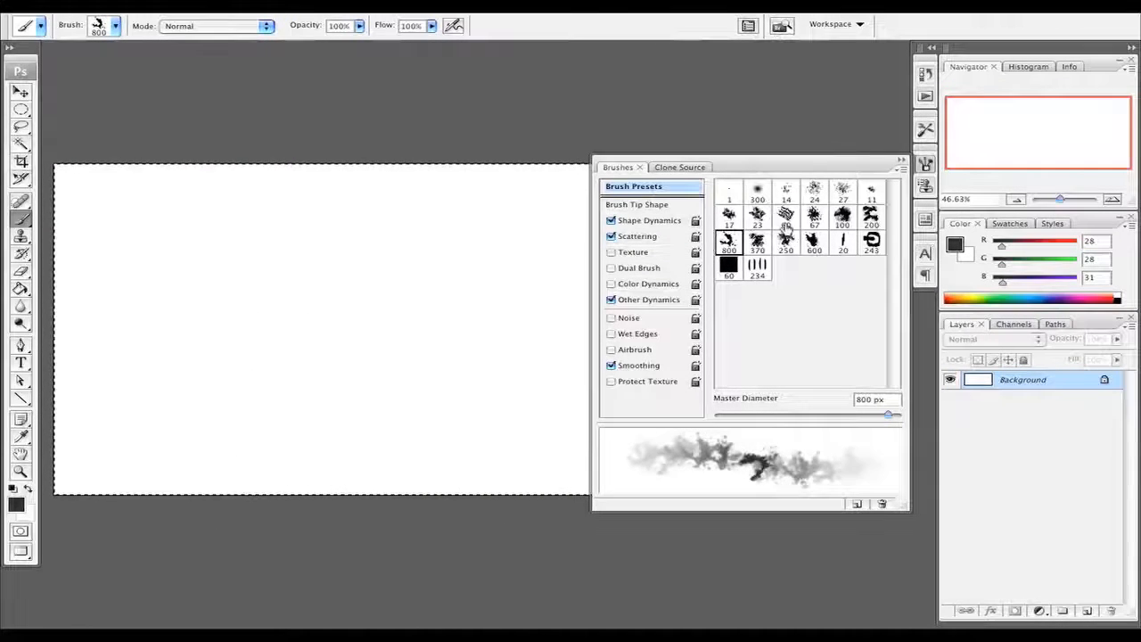
# - Test the 60 px brush preset, clear the strokes, show its Other Dynamics settings and paint grey zigzag hatching
pyautogui.click(785, 221)
pyautogui.moveTo(392, 284)
pyautogui.mouseDown()
pyautogui.moveTo(323, 382)
pyautogui.moveTo(433, 428)
pyautogui.mouseUp()
pyautogui.press('Delete')
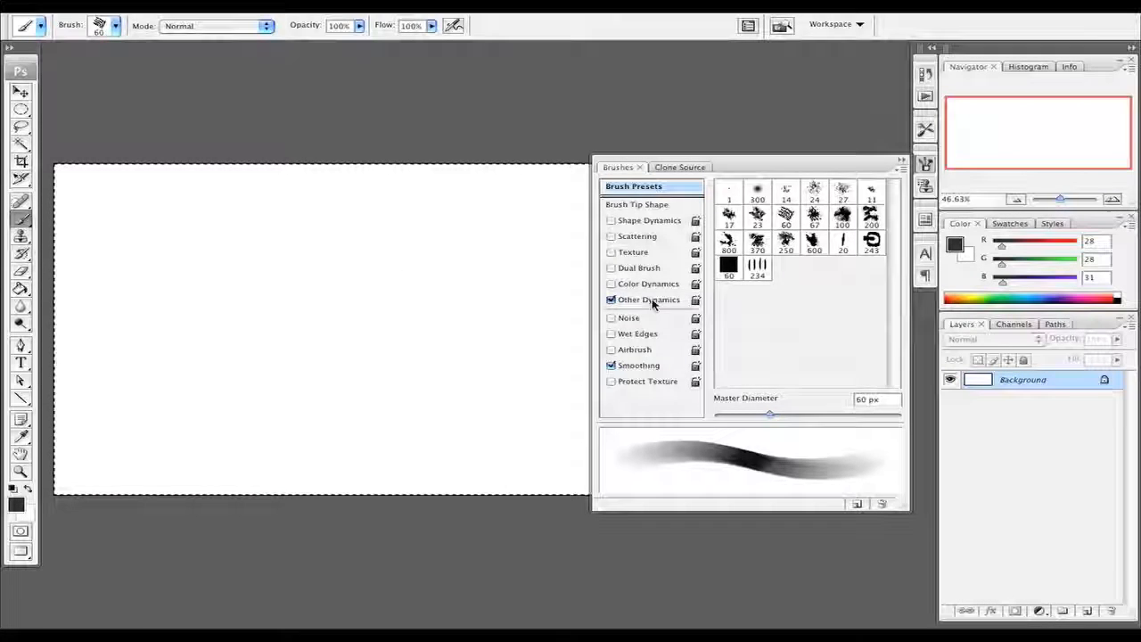
pyautogui.click(652, 302)
pyautogui.moveTo(254, 378)
pyautogui.mouseDown()
pyautogui.moveTo(352, 250)
pyautogui.moveTo(389, 400)
pyautogui.moveTo(477, 421)
pyautogui.mouseUp()
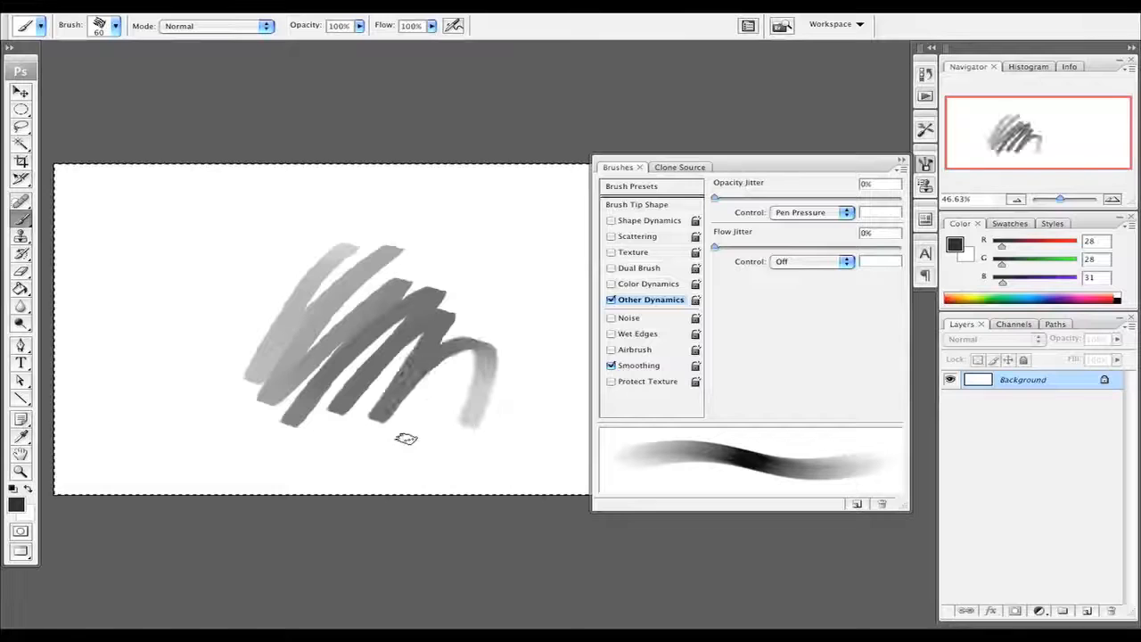
# - Test the soft round 300 px brush tip beside the hatching, undo the stroke, then clear the canvas and deselect
pyautogui.click(667, 205)
pyautogui.click(757, 192)
pyautogui.moveTo(335, 329)
pyautogui.mouseDown()
pyautogui.moveTo(297, 267)
pyautogui.moveTo(331, 236)
pyautogui.moveTo(223, 312)
pyautogui.mouseUp()
pyautogui.hotkey('ctrl', 'z')
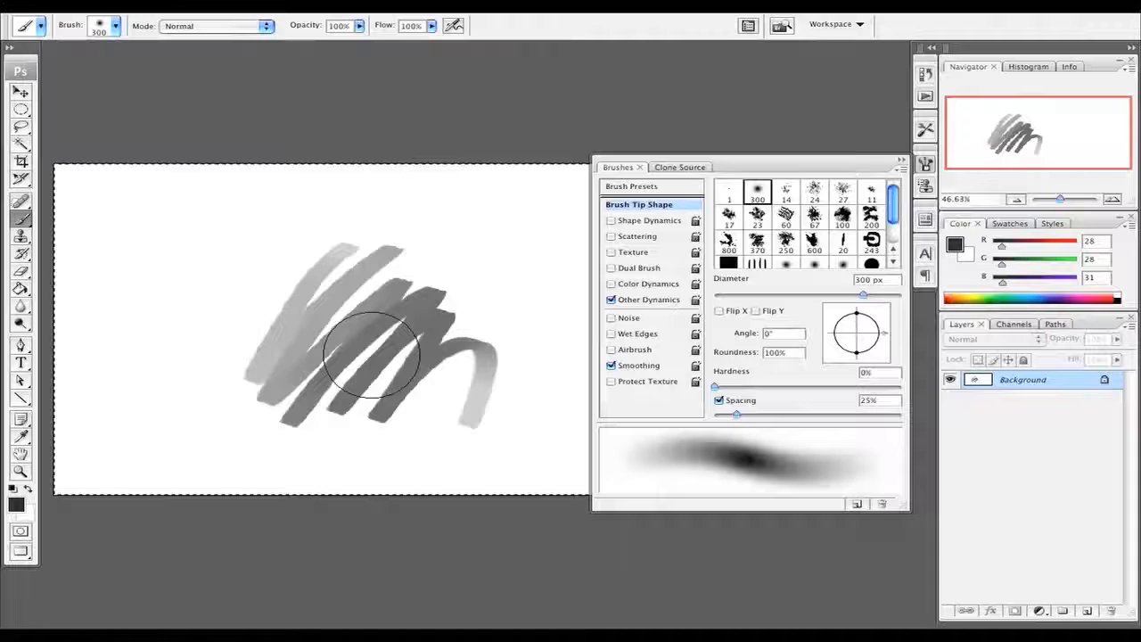
pyautogui.press('Delete')
pyautogui.hotkey('ctrl', 'd')
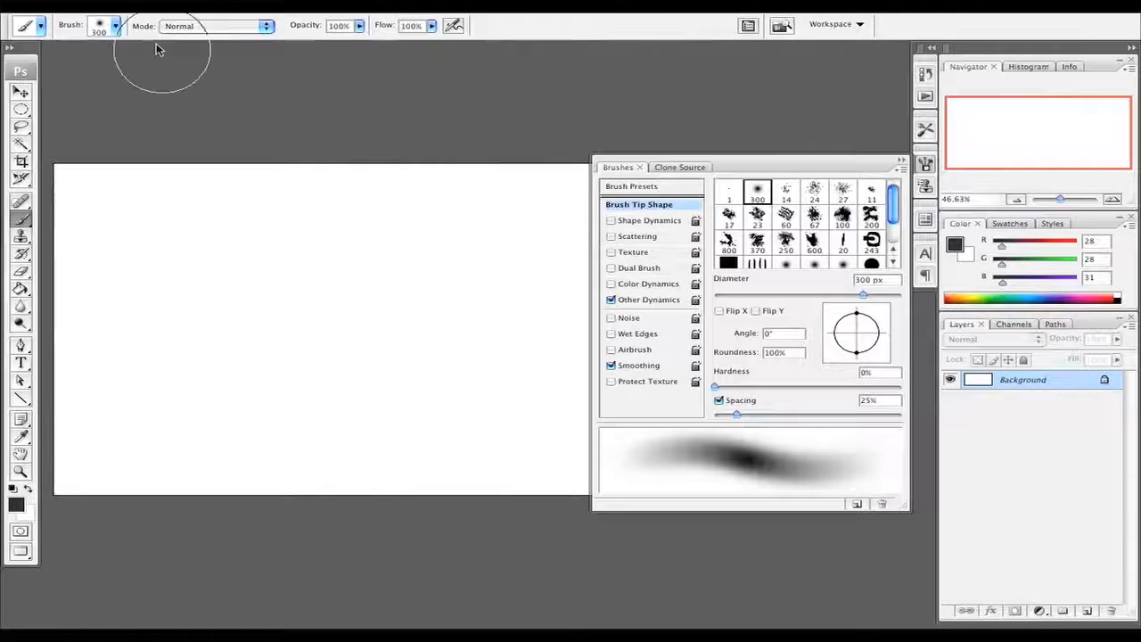
# - Look through the brush blending modes, keep Normal, and hide the brush settings
pyautogui.click(242, 27)
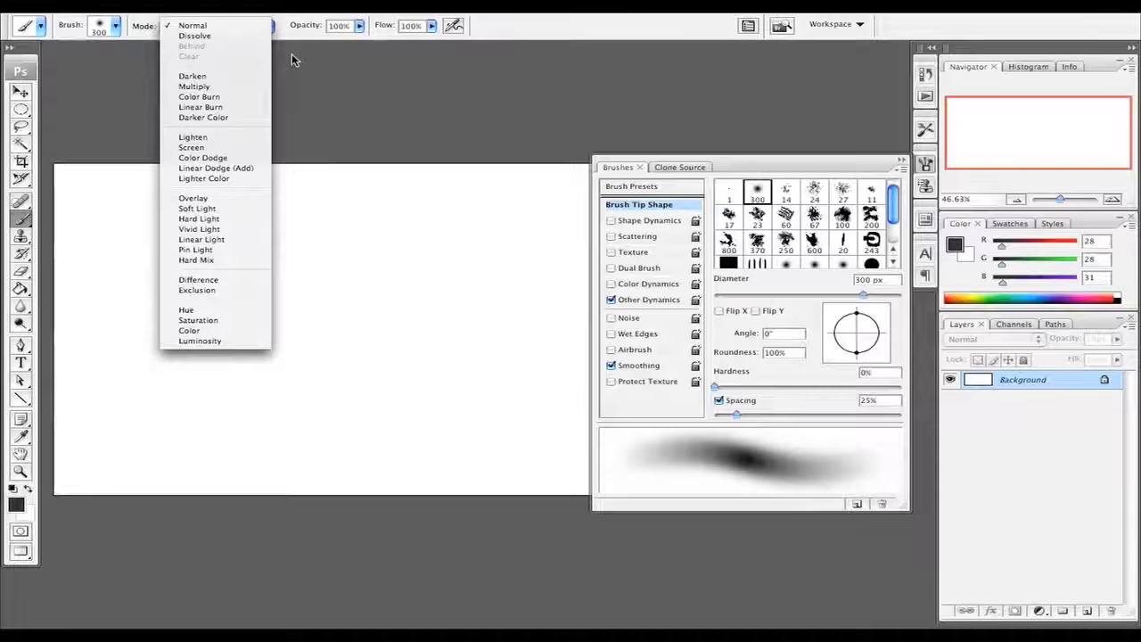
pyautogui.click(434, 122)
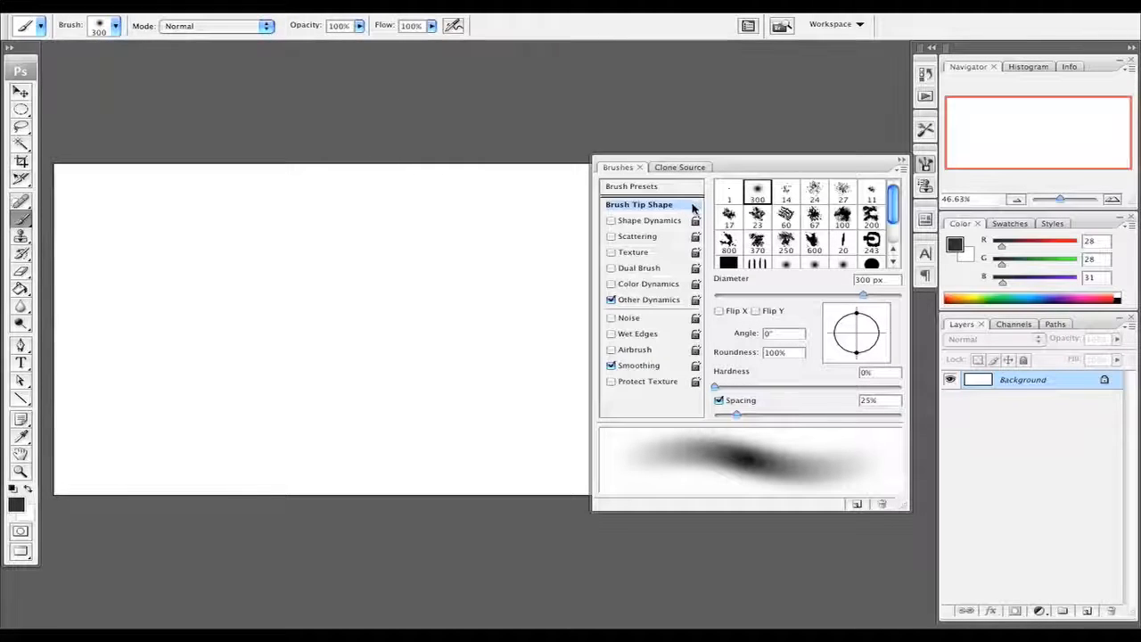
pyautogui.press('F5')
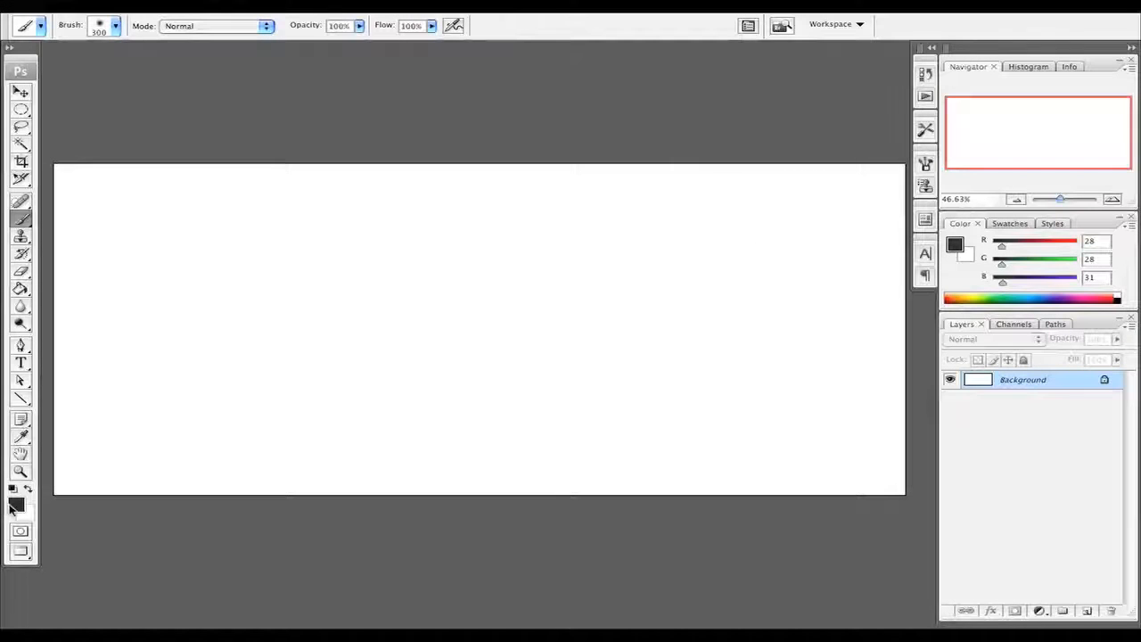
# - Try different hues and shades for the foreground colour, including orange-brown a36b4a, and cancel the colour change
pyautogui.click(16, 505)
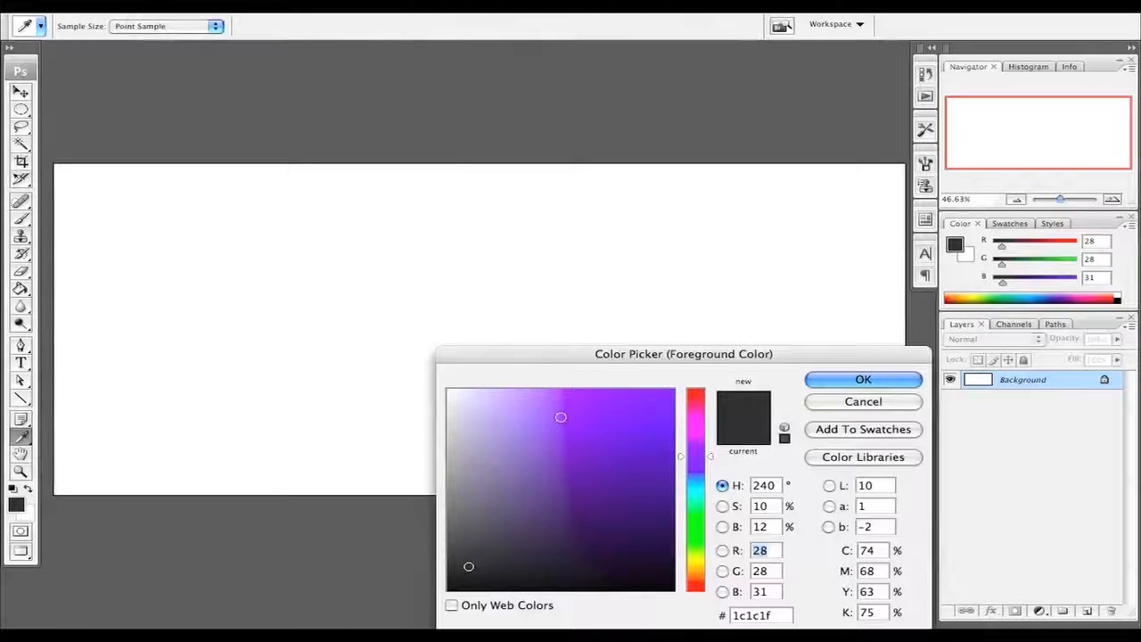
pyautogui.moveTo(562, 387)
pyautogui.mouseDown()
pyautogui.moveTo(561, 441)
pyautogui.moveTo(678, 451)
pyautogui.moveTo(615, 441)
pyautogui.mouseUp()
pyautogui.moveTo(646, 395)
pyautogui.mouseDown()
pyautogui.moveTo(642, 482)
pyautogui.moveTo(606, 487)
pyautogui.moveTo(615, 476)
pyautogui.moveTo(601, 459)
pyautogui.moveTo(616, 463)
pyautogui.moveTo(591, 500)
pyautogui.moveTo(601, 471)
pyautogui.moveTo(551, 449)
pyautogui.moveTo(560, 389)
pyautogui.moveTo(565, 471)
pyautogui.moveTo(521, 542)
pyautogui.moveTo(561, 540)
pyautogui.moveTo(423, 548)
pyautogui.moveTo(547, 524)
pyautogui.moveTo(549, 579)
pyautogui.moveTo(574, 460)
pyautogui.moveTo(538, 510)
pyautogui.moveTo(540, 451)
pyautogui.moveTo(547, 466)
pyautogui.moveTo(495, 467)
pyautogui.moveTo(545, 486)
pyautogui.moveTo(558, 467)
pyautogui.moveTo(575, 530)
pyautogui.moveTo(565, 525)
pyautogui.moveTo(636, 561)
pyautogui.moveTo(616, 499)
pyautogui.moveTo(692, 411)
pyautogui.moveTo(666, 423)
pyautogui.moveTo(692, 367)
pyautogui.moveTo(634, 473)
pyautogui.moveTo(591, 480)
pyautogui.moveTo(625, 436)
pyautogui.moveTo(586, 468)
pyautogui.moveTo(619, 514)
pyautogui.mouseUp()
pyautogui.moveTo(693, 584); pyautogui.dragTo(700, 579)
pyautogui.moveTo(627, 436)
pyautogui.mouseDown()
pyautogui.moveTo(608, 438)
pyautogui.moveTo(620, 508)
pyautogui.moveTo(606, 541)
pyautogui.moveTo(555, 484)
pyautogui.moveTo(565, 478)
pyautogui.mouseUp()
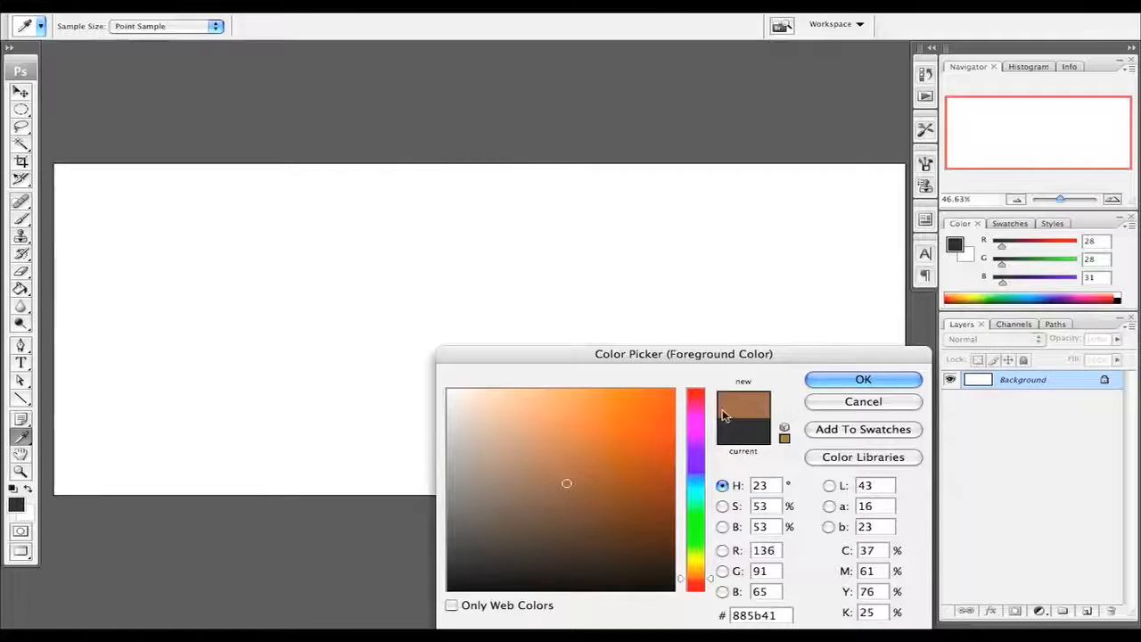
pyautogui.click(558, 458)
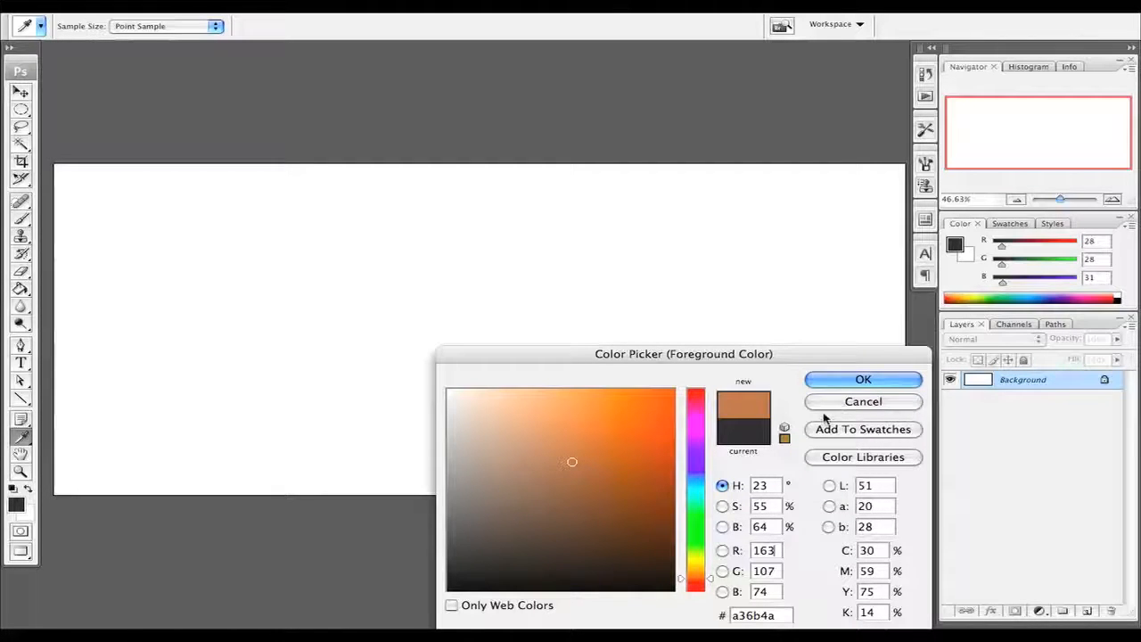
pyautogui.click(851, 402)
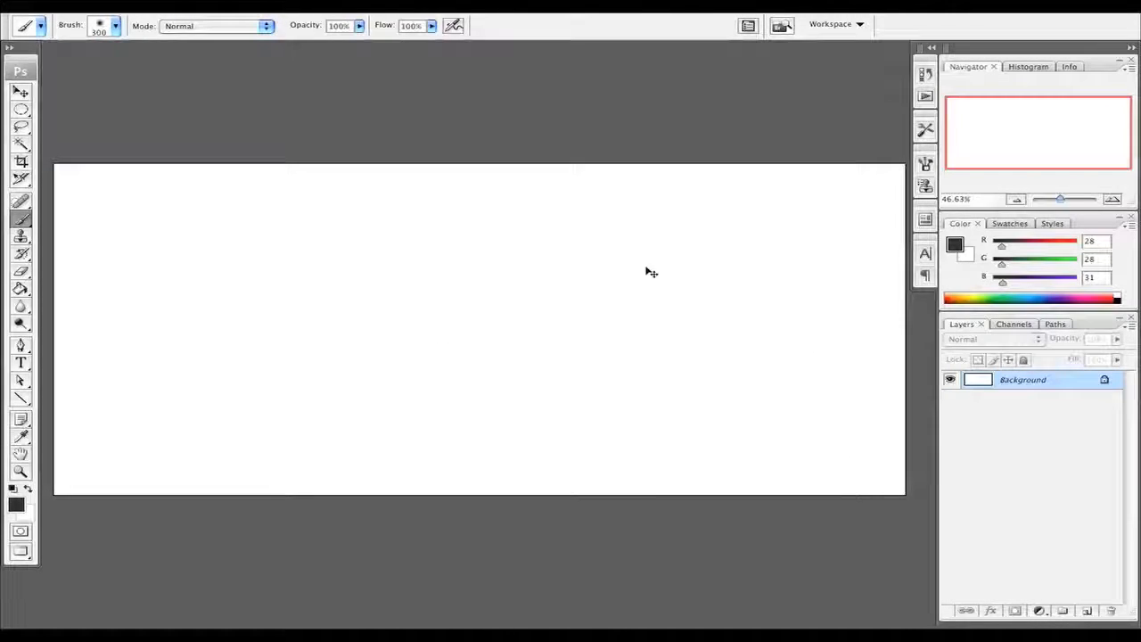
# - Try a Hue/Saturation adjustment on the blank background and cancel it
pyautogui.hotkey('ctrl', 'u')
pyautogui.moveTo(927, 20); pyautogui.dragTo(703, 71)
pyautogui.moveTo(656, 189)
pyautogui.mouseDown()
pyautogui.moveTo(614, 194)
pyautogui.moveTo(680, 193)
pyautogui.moveTo(654, 195)
pyautogui.mouseUp()
pyautogui.click(856, 129)
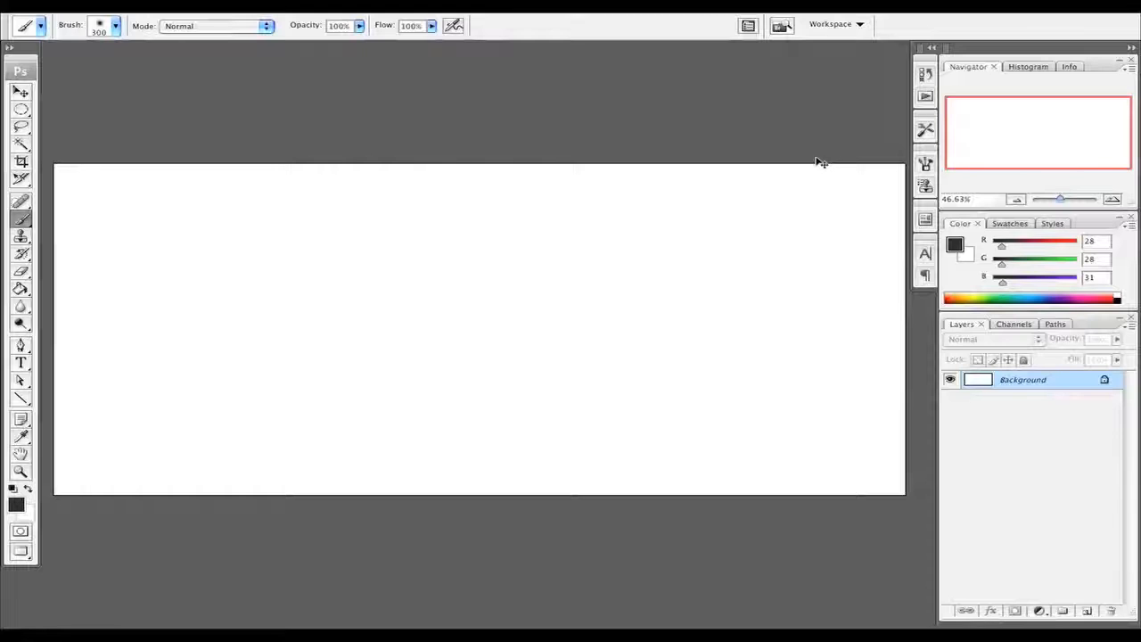
# - Try the input and output sliders of a Levels adjustment on the blank background, cancel it and return to the Brush tool
pyautogui.press('super+l')
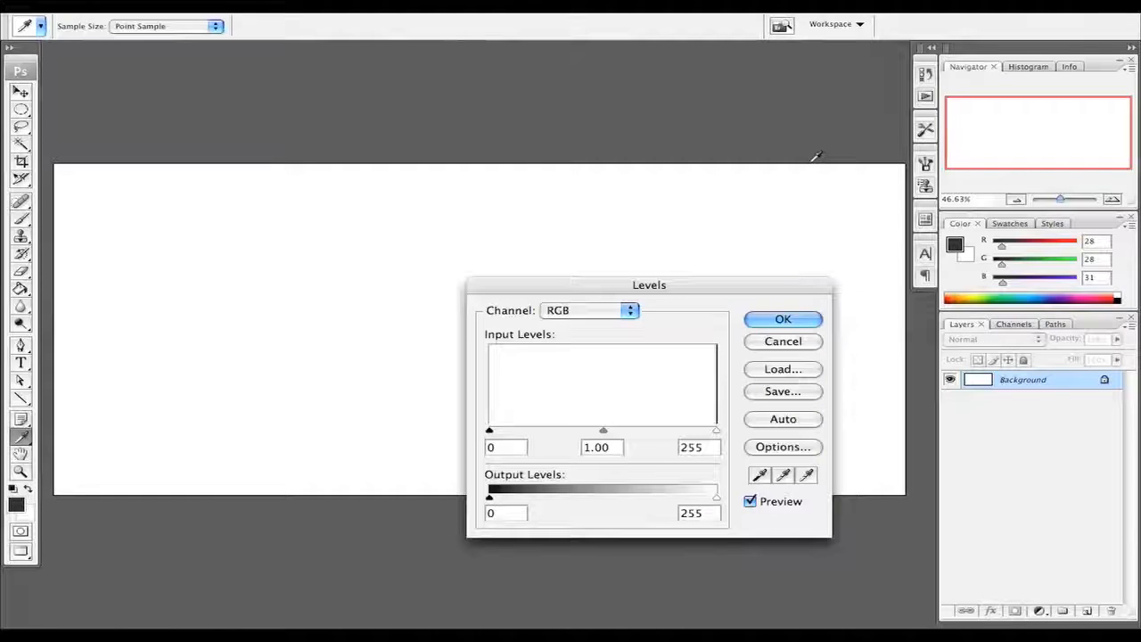
pyautogui.moveTo(489, 434); pyautogui.dragTo(428, 458)
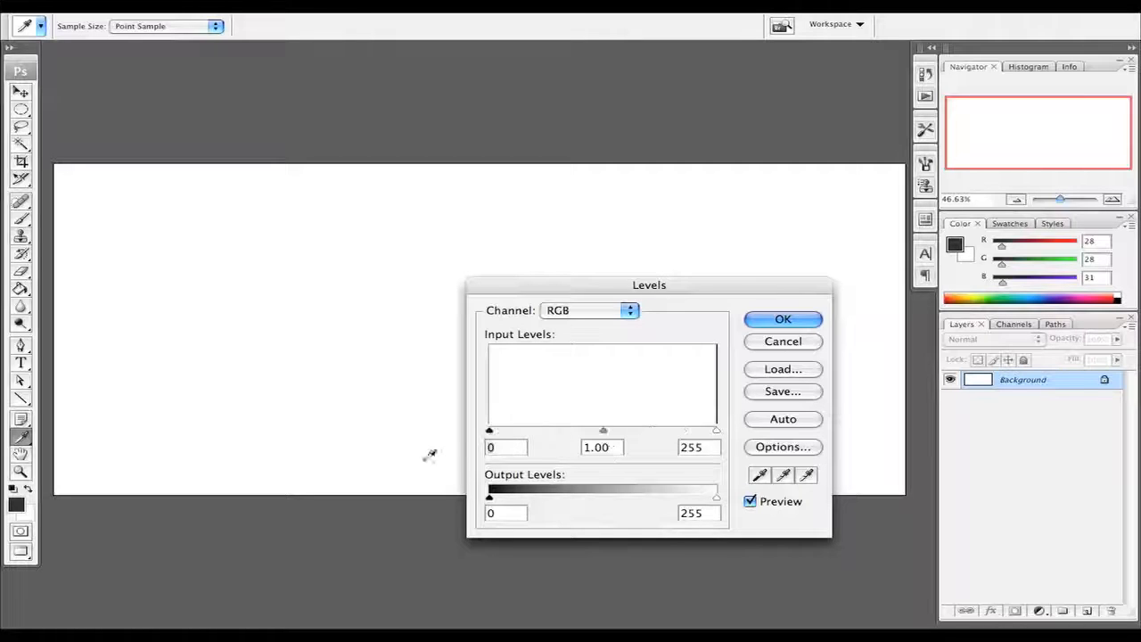
pyautogui.moveTo(716, 497)
pyautogui.mouseDown()
pyautogui.moveTo(543, 502)
pyautogui.moveTo(716, 499)
pyautogui.mouseUp()
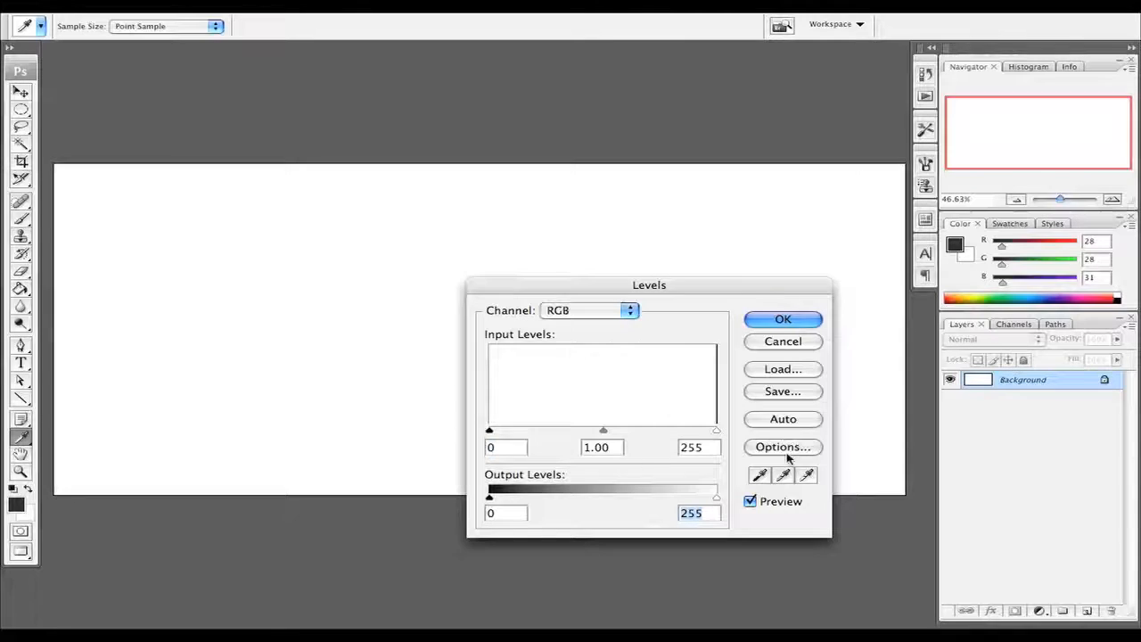
pyautogui.click(788, 346)
pyautogui.press('b')
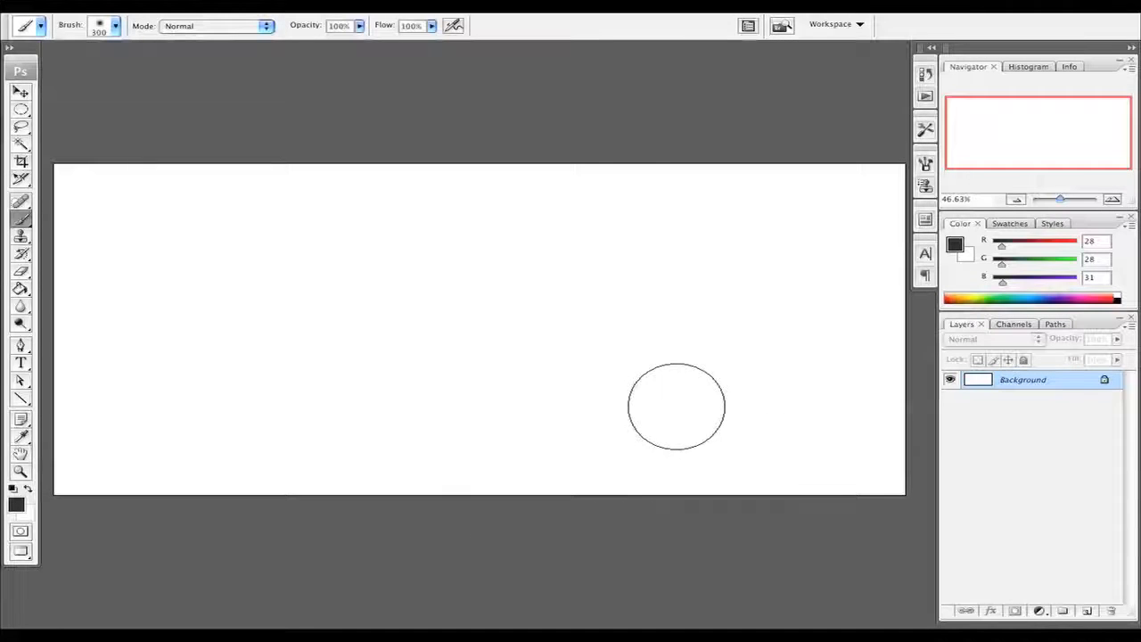
# - Show the Curves adjustment for the blank background and cancel it
pyautogui.hotkey('ctrl', 'm')
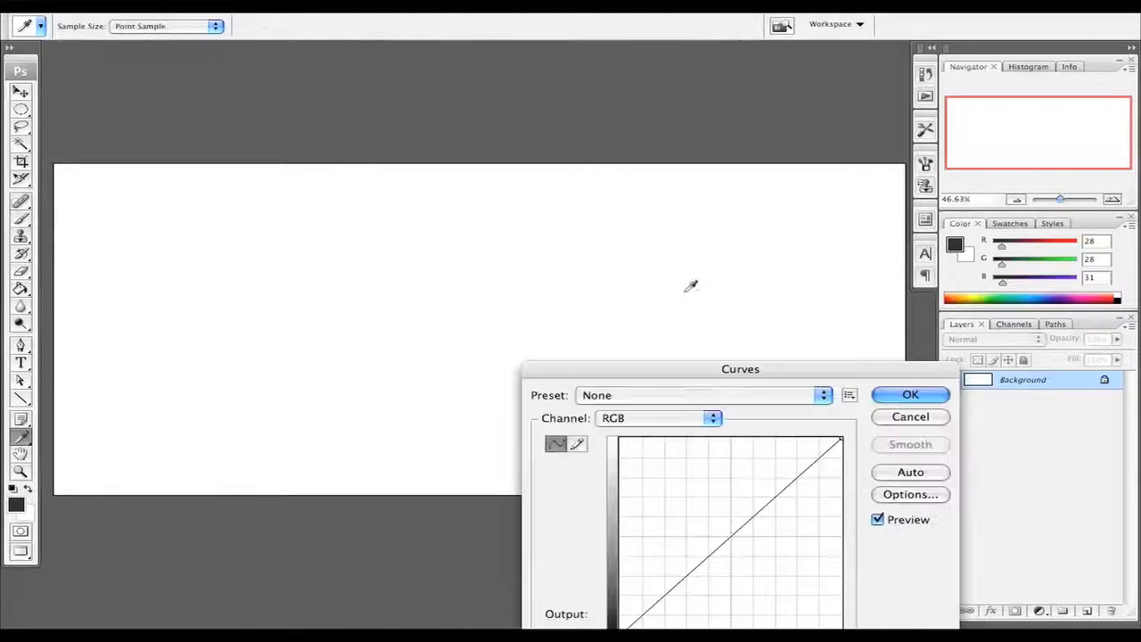
pyautogui.moveTo(712, 376); pyautogui.dragTo(692, 398)
pyautogui.click(878, 271)
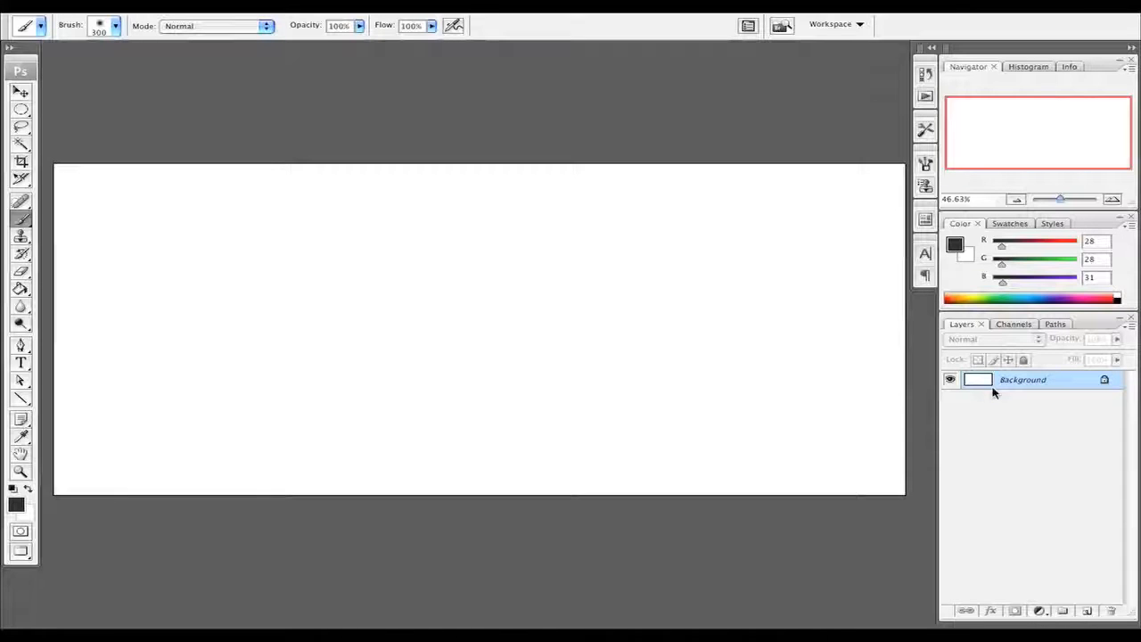
# - Add a new layer, paint broad dark strokes across its middle with the 60 px brush preset, and lock its transparent pixels
pyautogui.click(1086, 611)
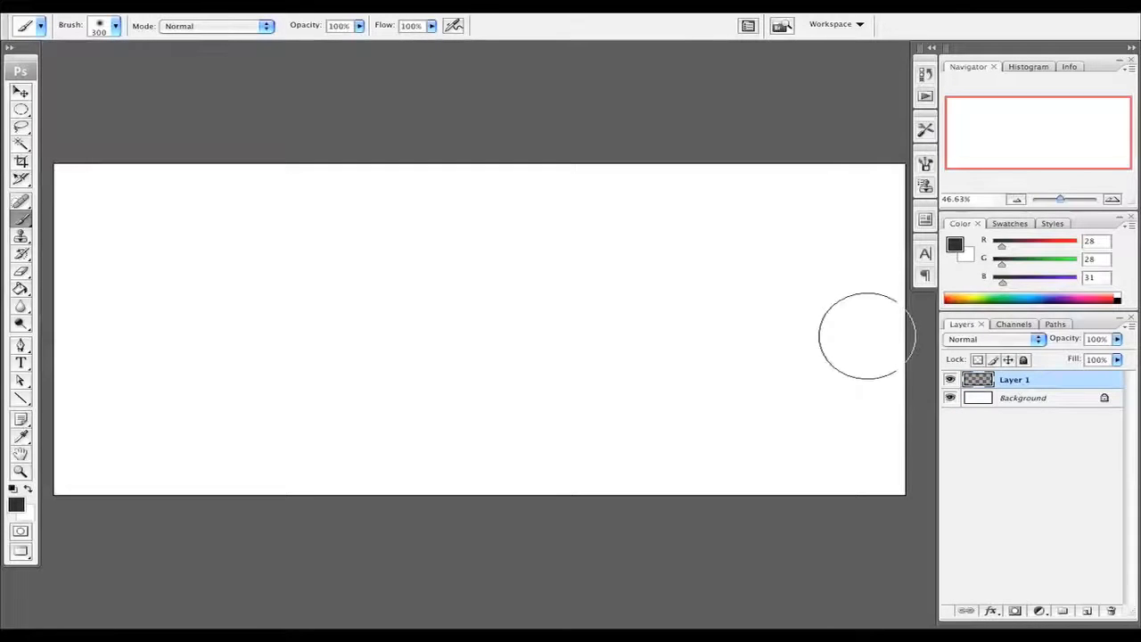
pyautogui.press('F5')
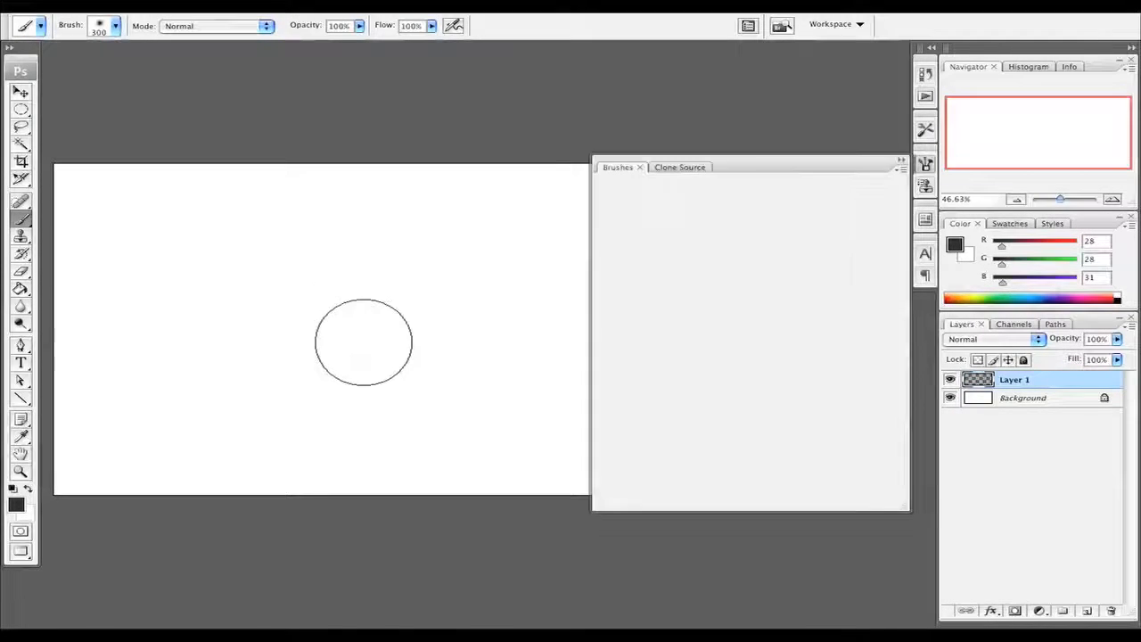
pyautogui.click(790, 225)
pyautogui.press('F5')
pyautogui.moveTo(415, 335)
pyautogui.mouseDown()
pyautogui.moveTo(599, 319)
pyautogui.moveTo(660, 348)
pyautogui.moveTo(351, 362)
pyautogui.moveTo(568, 349)
pyautogui.moveTo(481, 370)
pyautogui.mouseUp()
pyautogui.click(978, 359)
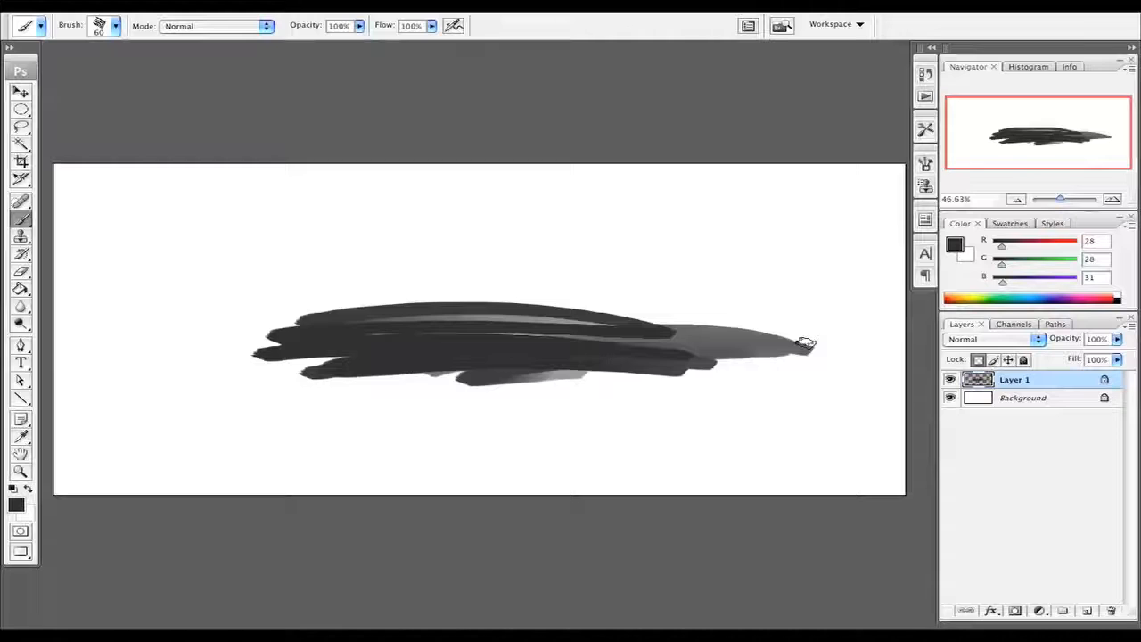
# - Paint light lavender-grey (RGB 165, 165, 178) over the locked dark strokes, then delete Layer 1
pyautogui.click(17, 504)
pyautogui.click(463, 450)
pyautogui.click(831, 382)
pyautogui.press('b')
pyautogui.moveTo(624, 343)
pyautogui.mouseDown()
pyautogui.moveTo(815, 356)
pyautogui.moveTo(832, 339)
pyautogui.moveTo(542, 349)
pyautogui.moveTo(796, 362)
pyautogui.moveTo(436, 336)
pyautogui.moveTo(580, 327)
pyautogui.moveTo(476, 295)
pyautogui.moveTo(704, 338)
pyautogui.mouseUp()
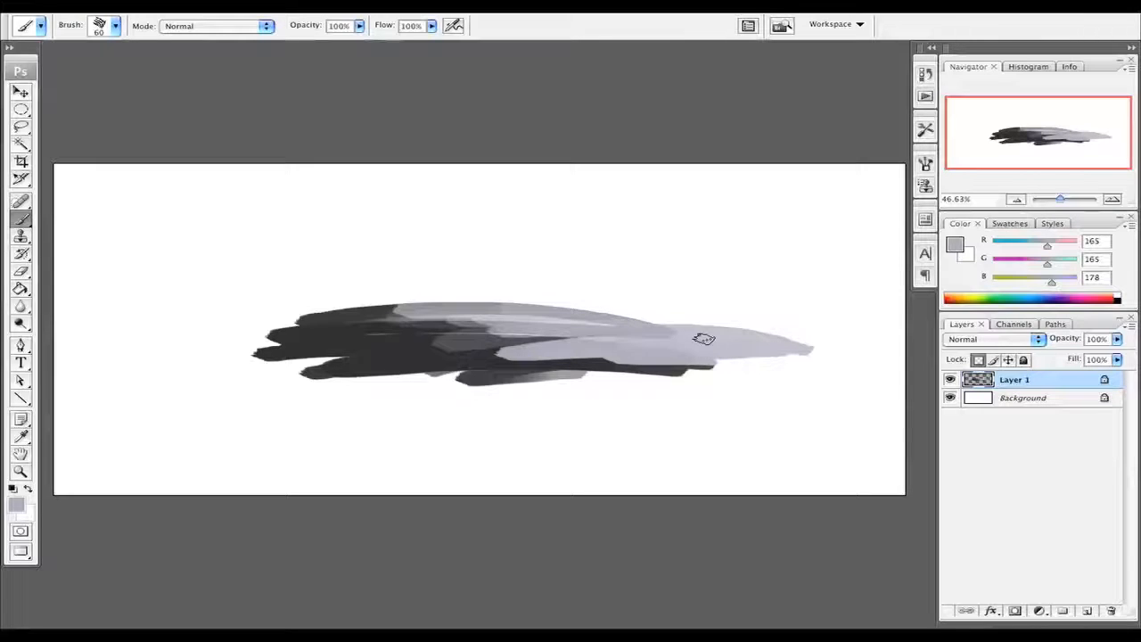
pyautogui.moveTo(986, 381)
pyautogui.mouseDown()
pyautogui.moveTo(1025, 426)
pyautogui.moveTo(1110, 612)
pyautogui.mouseUp()
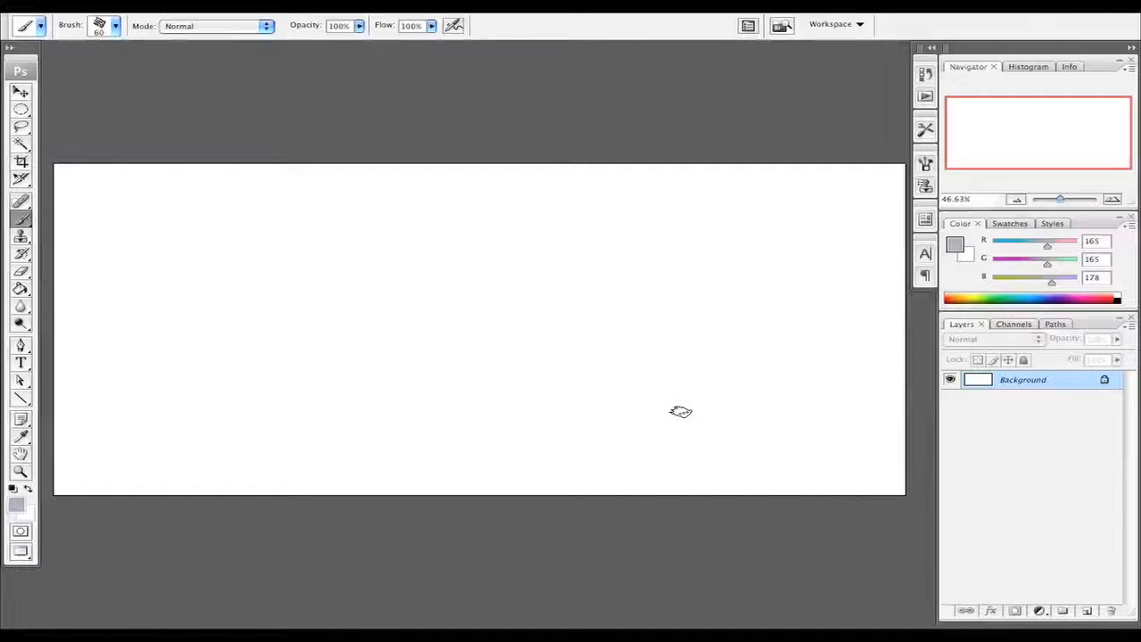
# - Enlarge the textured brush to 125 px
pyautogui.press(']')
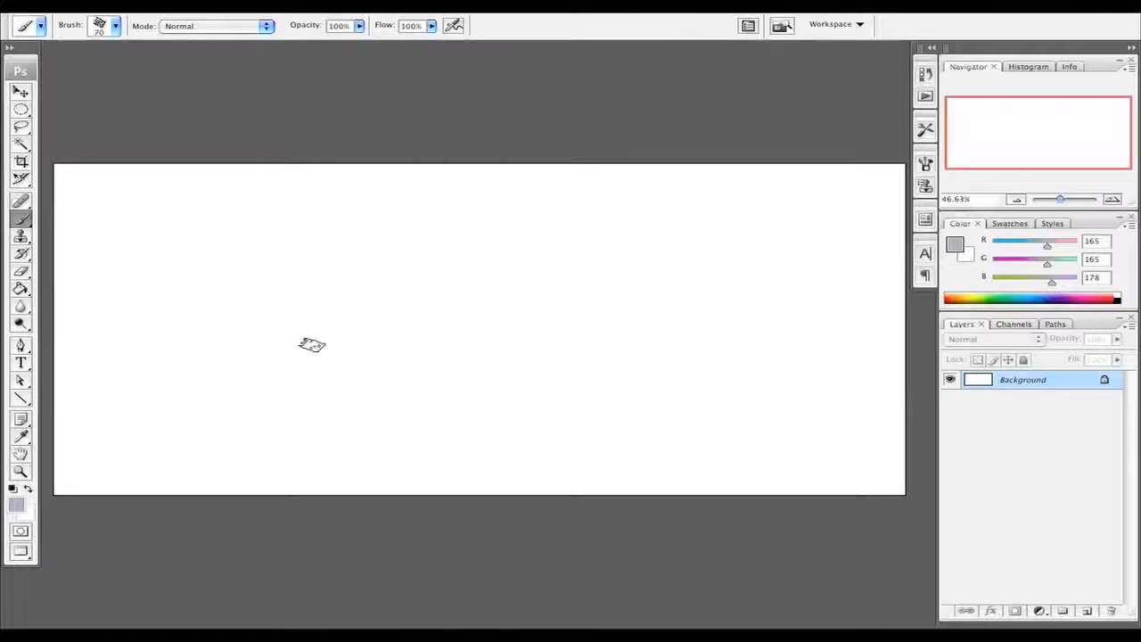
pyautogui.press(']')
pyautogui.press(']')
pyautogui.press(']')
pyautogui.press(']')
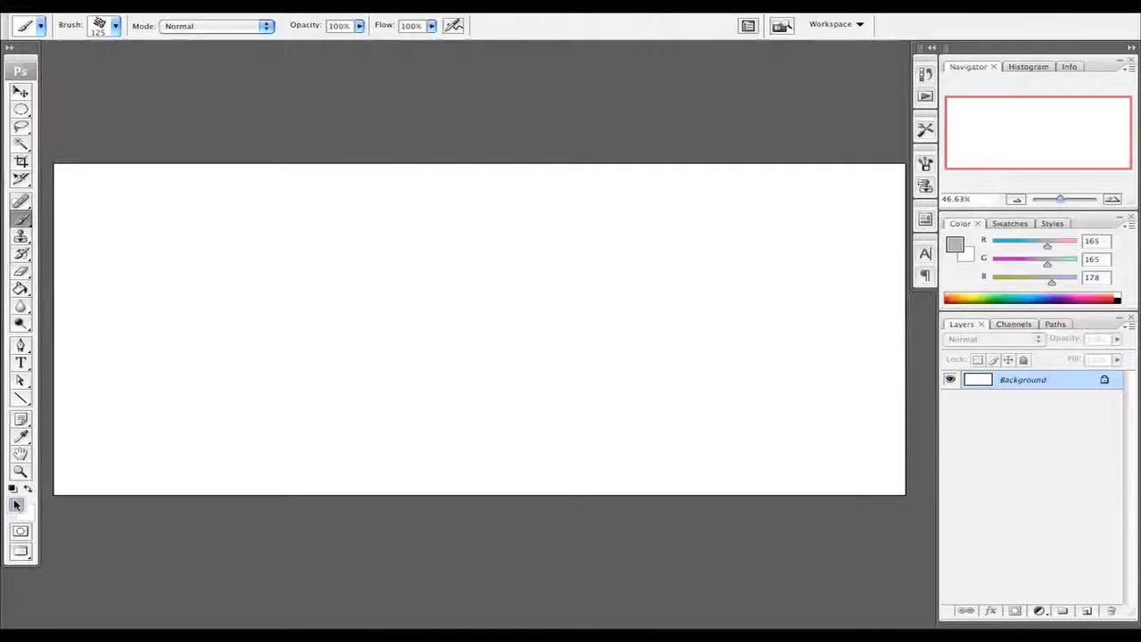
# - Set the foreground colour to dark grey, RGB 56, 56, 56
pyautogui.click(16, 505)
pyautogui.moveTo(456, 535); pyautogui.dragTo(445, 545)
pyautogui.click(842, 383)
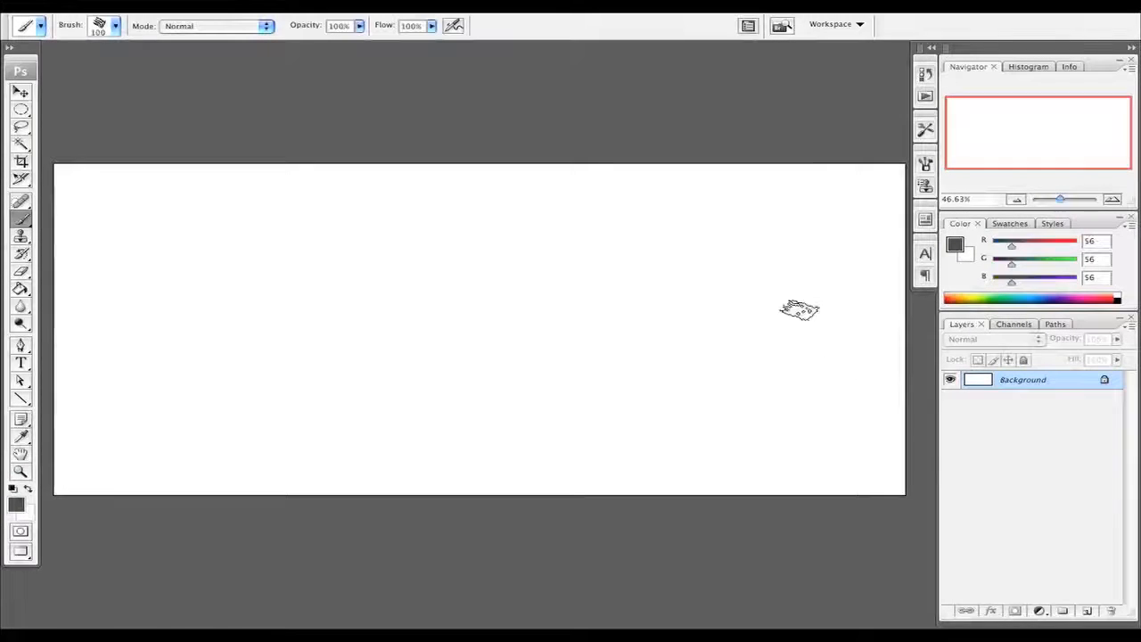
# - Reduce the textured brush size to 9 px
pyautogui.press('[')
pyautogui.press('[')
pyautogui.press('[')
pyautogui.press('[')
pyautogui.press('[')
pyautogui.press('[')
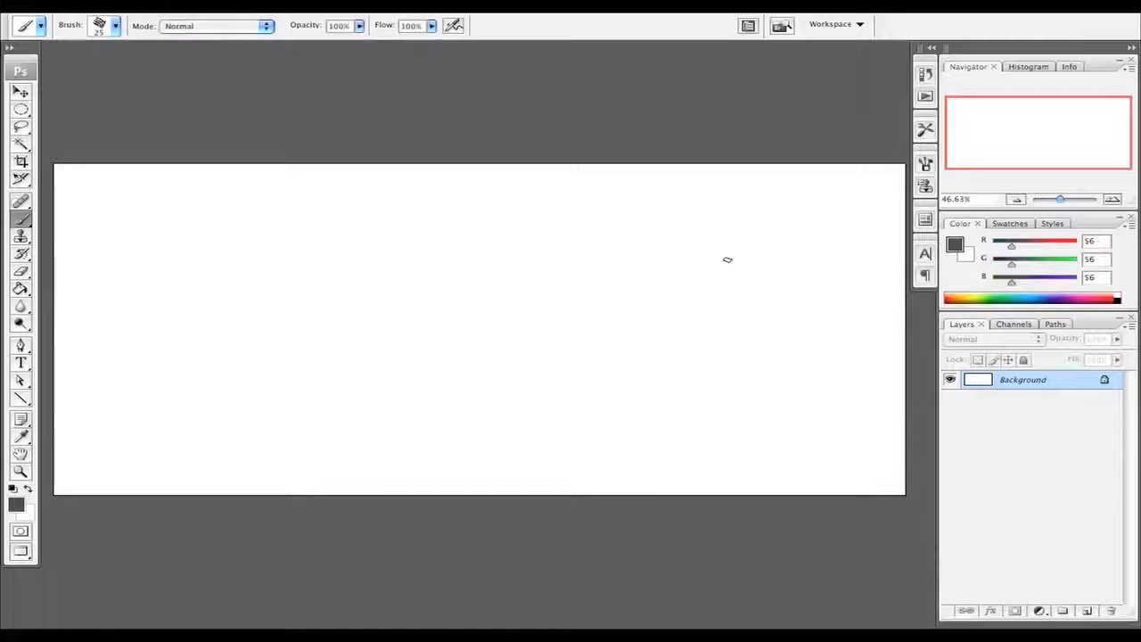
pyautogui.press('[')
pyautogui.press('[')
pyautogui.press('[')
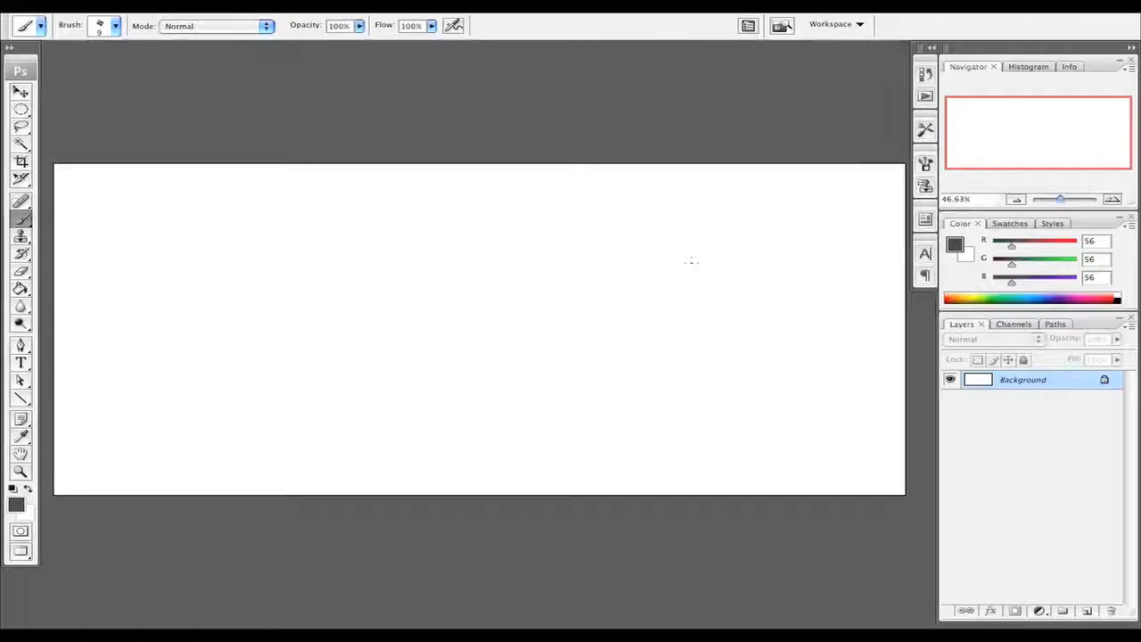
# - Draw a thin dark grey horizon line across the canvas's upper third and a vertical line crossing it right of centre
pyautogui.moveTo(686, 258); pyautogui.dragTo(55, 261)
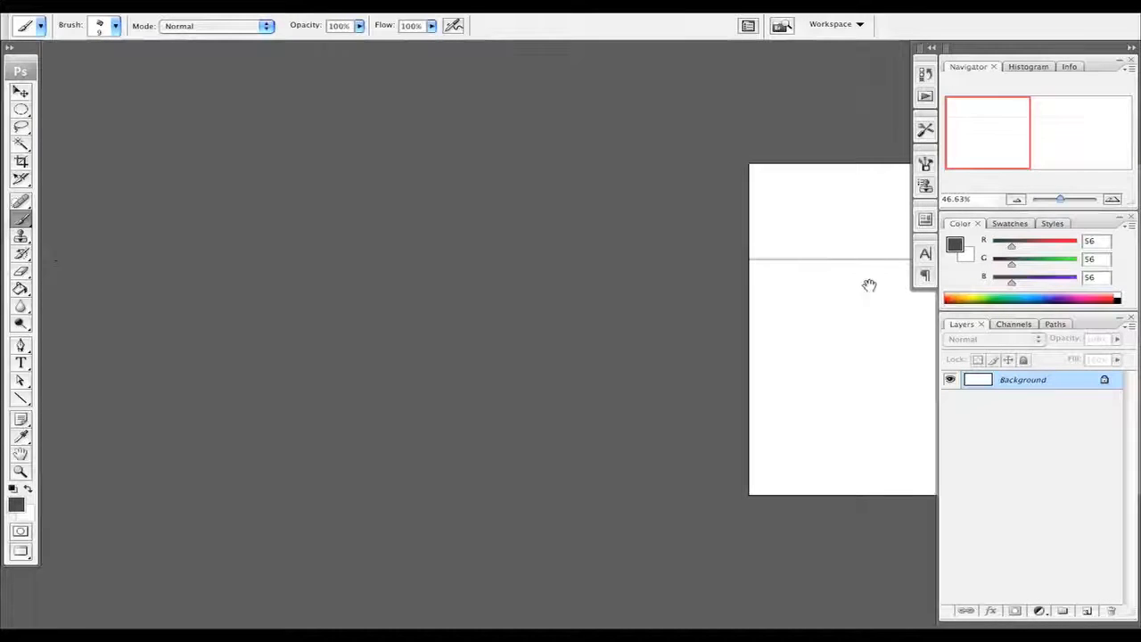
pyautogui.moveTo(868, 285); pyautogui.dragTo(178, 326)
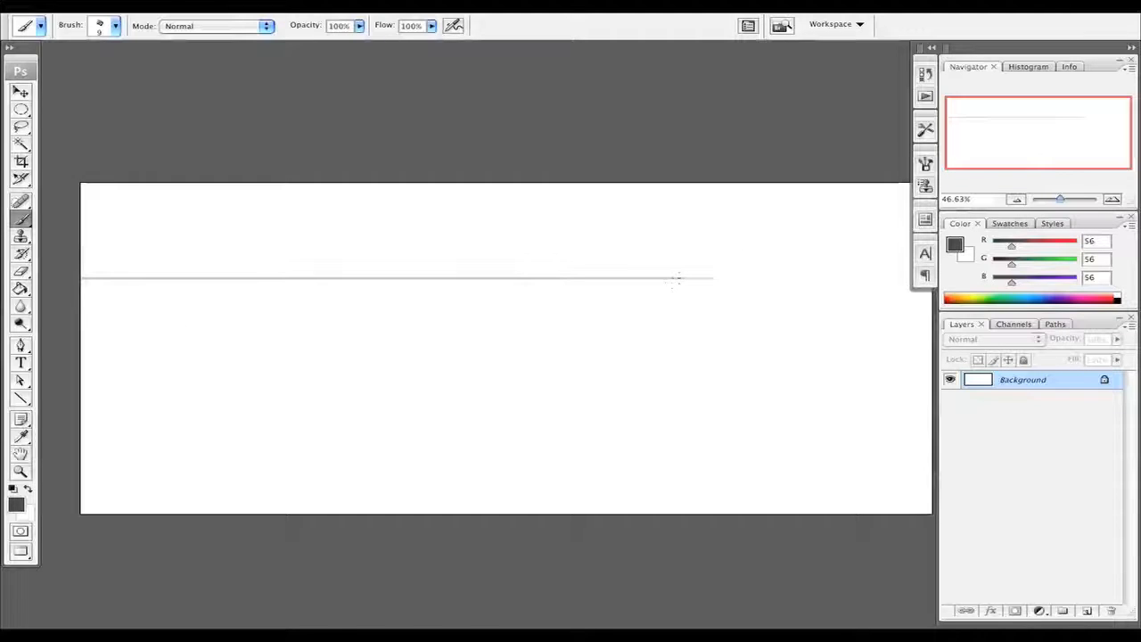
pyautogui.moveTo(616, 278); pyautogui.dragTo(923, 278)
pyautogui.moveTo(718, 280); pyautogui.dragTo(203, 278)
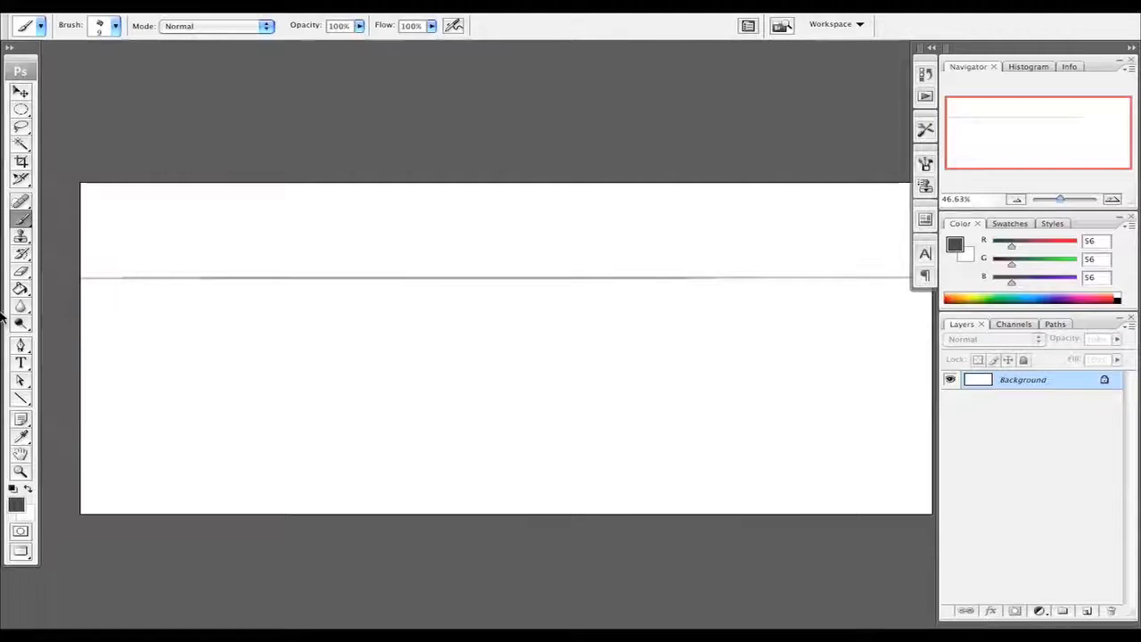
pyautogui.moveTo(275, 276)
pyautogui.mouseDown()
pyautogui.moveTo(280, 252)
pyautogui.moveTo(223, 270)
pyautogui.mouseUp()
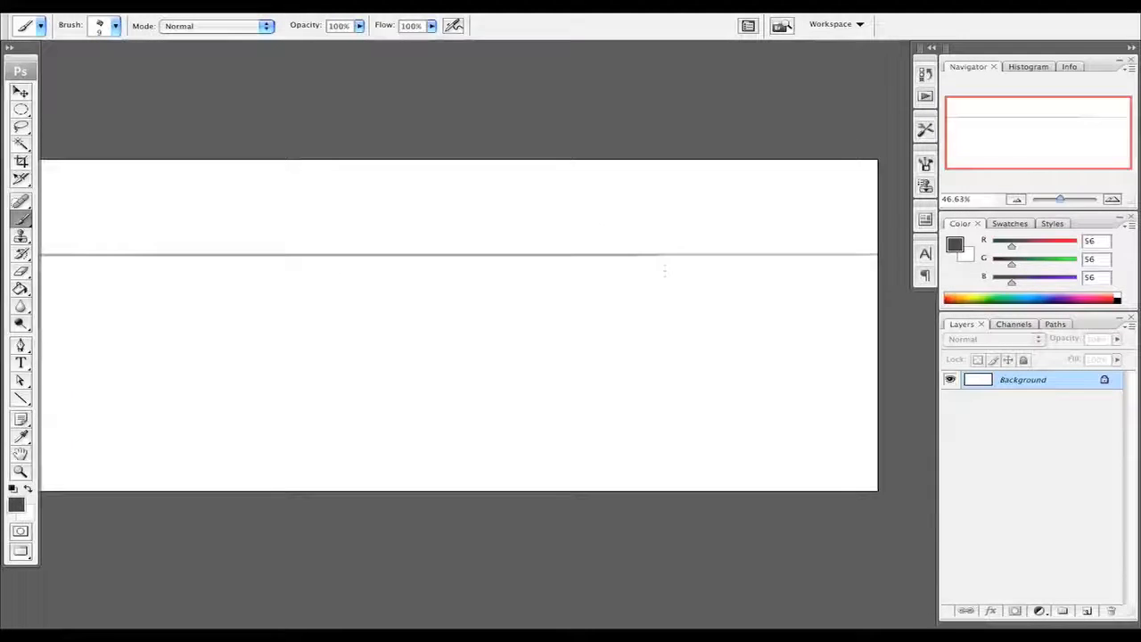
pyautogui.moveTo(656, 254); pyautogui.dragTo(657, 492)
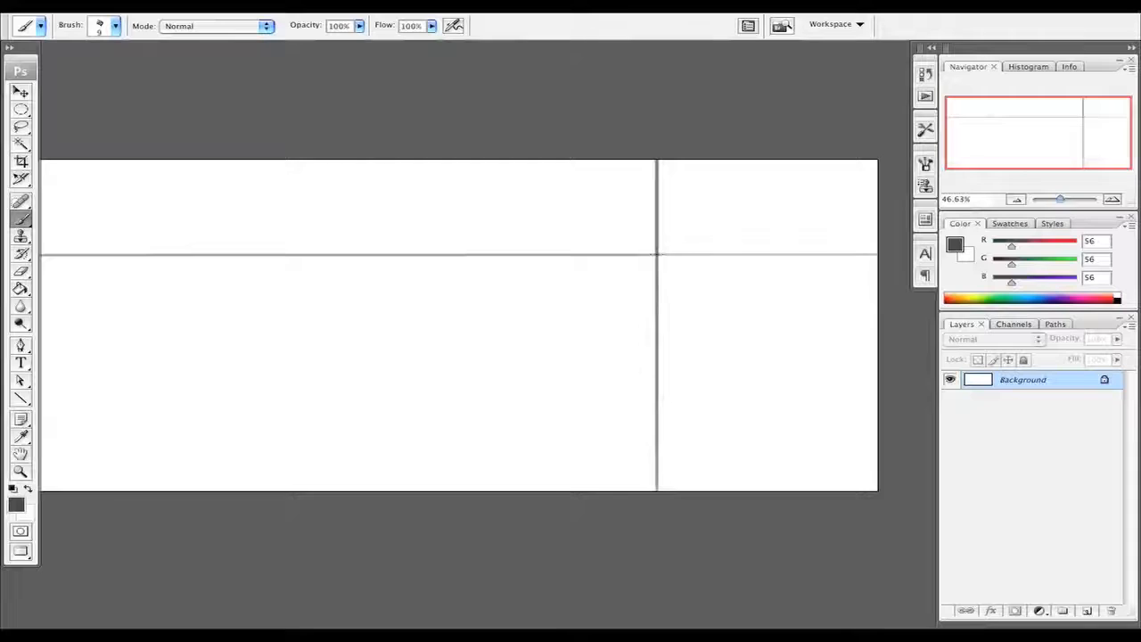
# - Draw thin perspective guide lines radiating from the crossing of the horizon and vertical line, both downward on each side and up to the right
pyautogui.moveTo(295, 396); pyautogui.dragTo(657, 256)
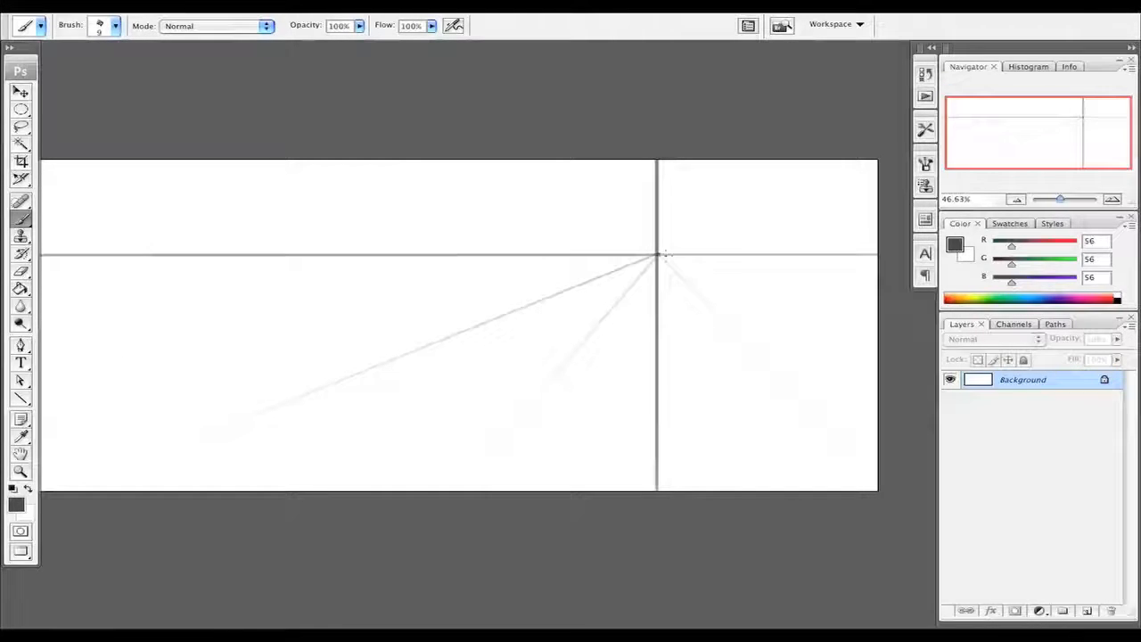
pyautogui.keyDown('shift'); pyautogui.click(129, 341); pyautogui.keyUp('shift')
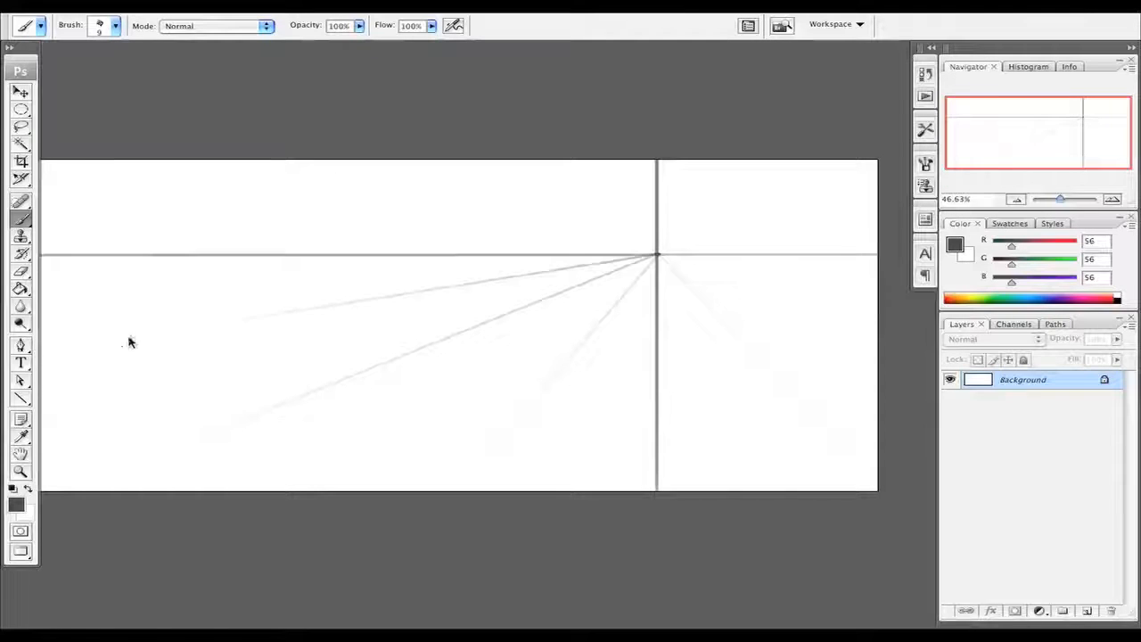
pyautogui.click(657, 256)
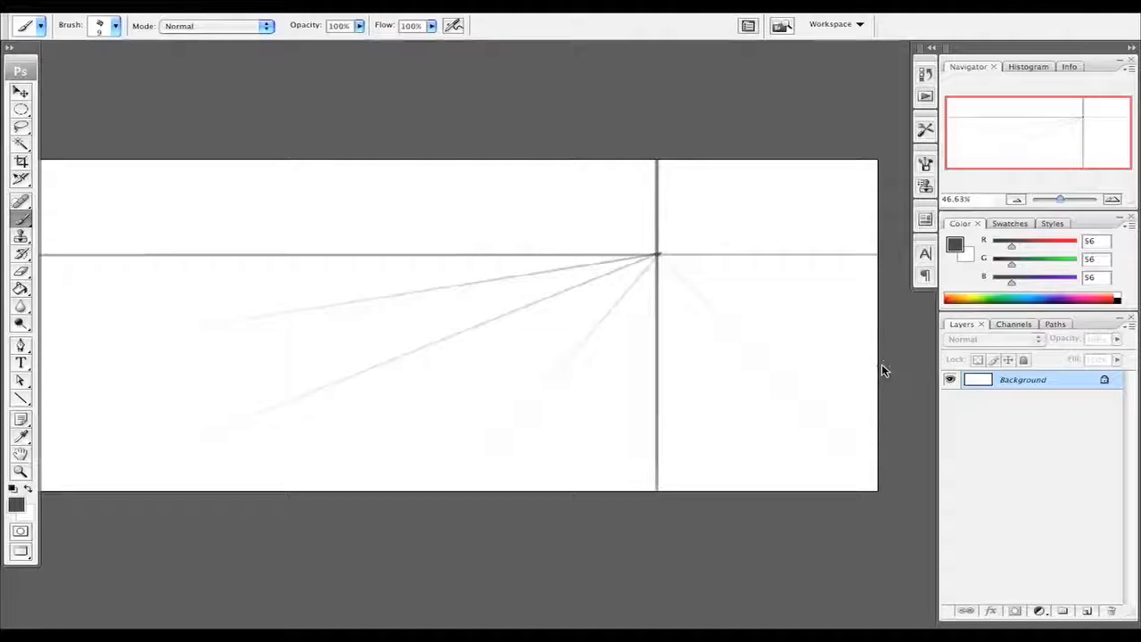
pyautogui.keyDown('shift'); pyautogui.click(837, 341); pyautogui.keyUp('shift')
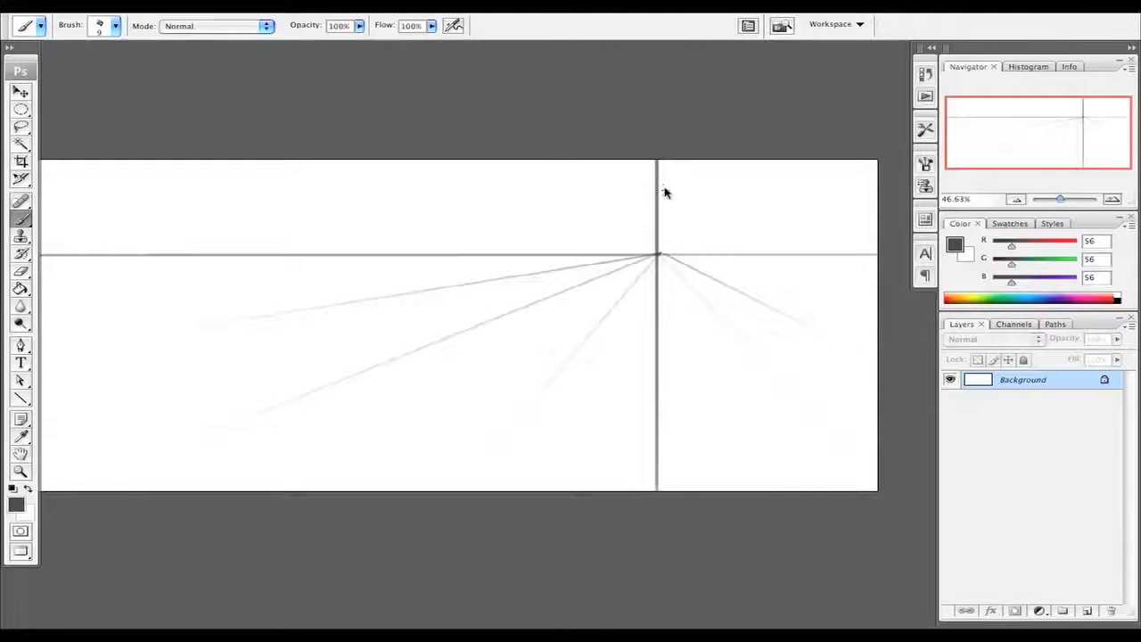
pyautogui.click(658, 254)
pyautogui.keyDown('shift'); pyautogui.click(746, 158); pyautogui.keyUp('shift')
pyautogui.click(659, 253)
pyautogui.click(658, 254)
# - Set the foreground colour to mid grey, RGB 149, 149, 149, and return to the Brush tool
pyautogui.moveTo(324, 279)
pyautogui.mouseDown()
pyautogui.moveTo(405, 310)
pyautogui.moveTo(359, 303)
pyautogui.mouseUp()
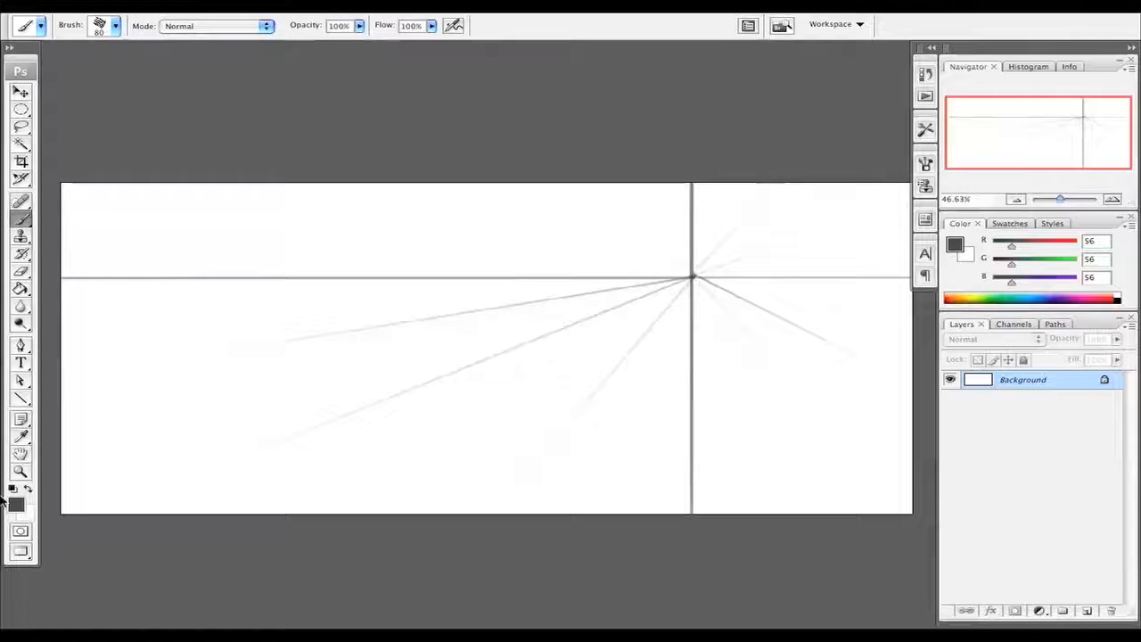
pyautogui.click(17, 506)
pyautogui.click(455, 498)
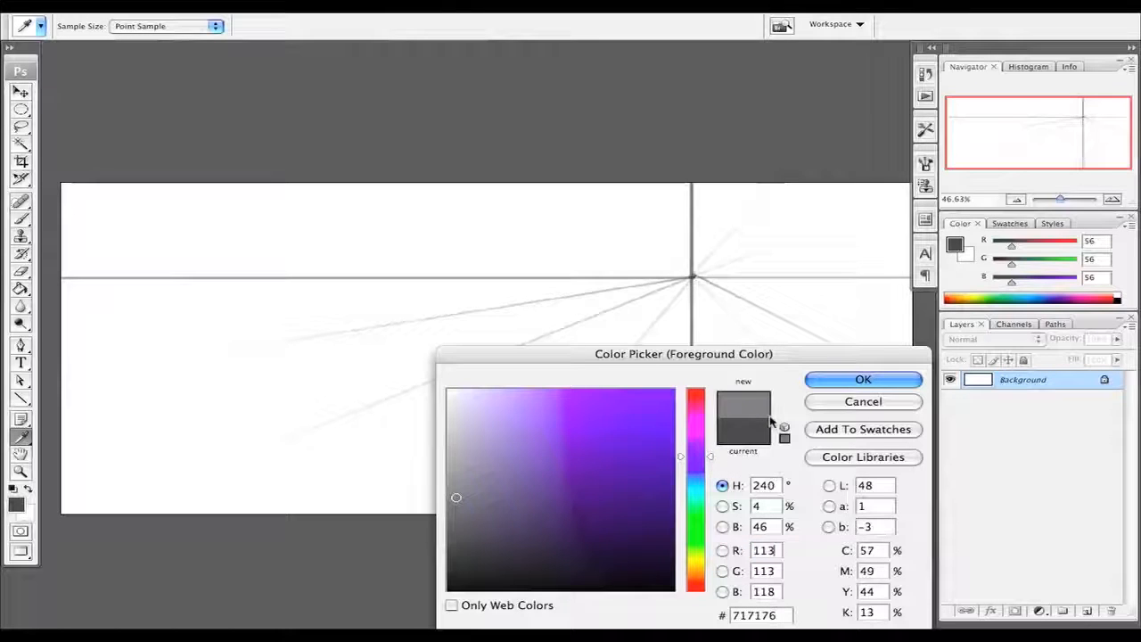
pyautogui.moveTo(512, 494)
pyautogui.mouseDown()
pyautogui.moveTo(467, 499)
pyautogui.moveTo(460, 487)
pyautogui.mouseUp()
pyautogui.moveTo(481, 529)
pyautogui.mouseDown()
pyautogui.moveTo(464, 530)
pyautogui.moveTo(447, 473)
pyautogui.mouseUp()
pyautogui.click(863, 379)
pyautogui.press('b')
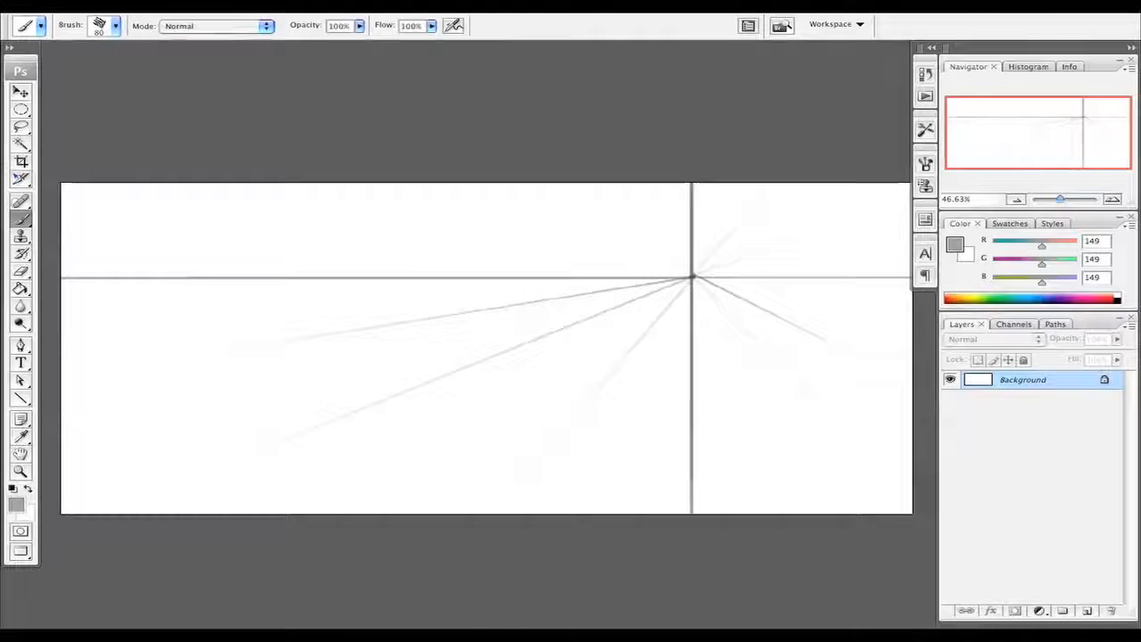
# - Block in broad grey strokes along the horizon with the 80 px textured brush, then sample light grey, RGB 228, 228, 228
pyautogui.moveTo(102, 249)
pyautogui.mouseDown()
pyautogui.moveTo(140, 240)
pyautogui.moveTo(335, 263)
pyautogui.moveTo(78, 265)
pyautogui.moveTo(478, 284)
pyautogui.moveTo(444, 283)
pyautogui.moveTo(508, 267)
pyautogui.moveTo(757, 291)
pyautogui.moveTo(683, 296)
pyautogui.moveTo(695, 261)
pyautogui.moveTo(848, 288)
pyautogui.mouseUp()
pyautogui.keyDown('alt'); pyautogui.click(744, 259); pyautogui.keyUp('alt')
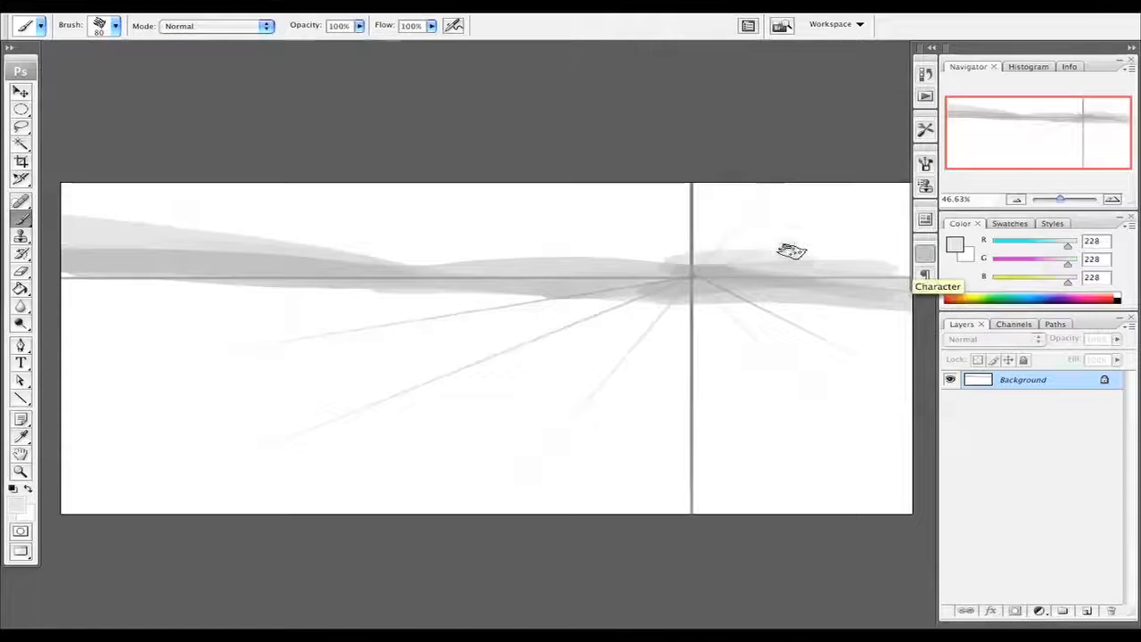
pyautogui.press('Tab')
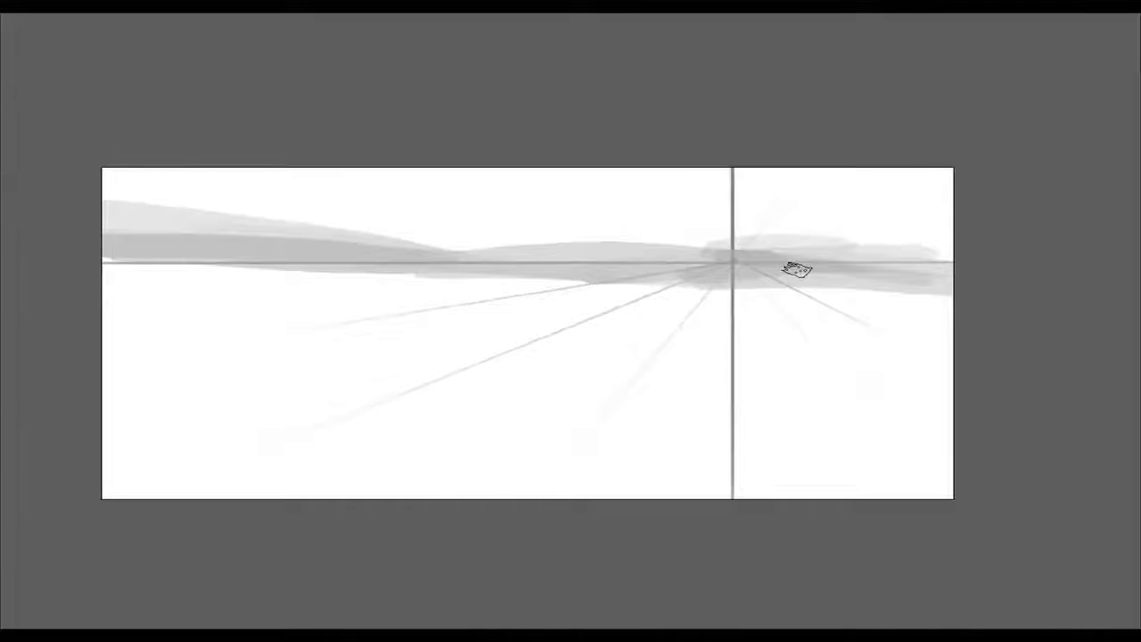
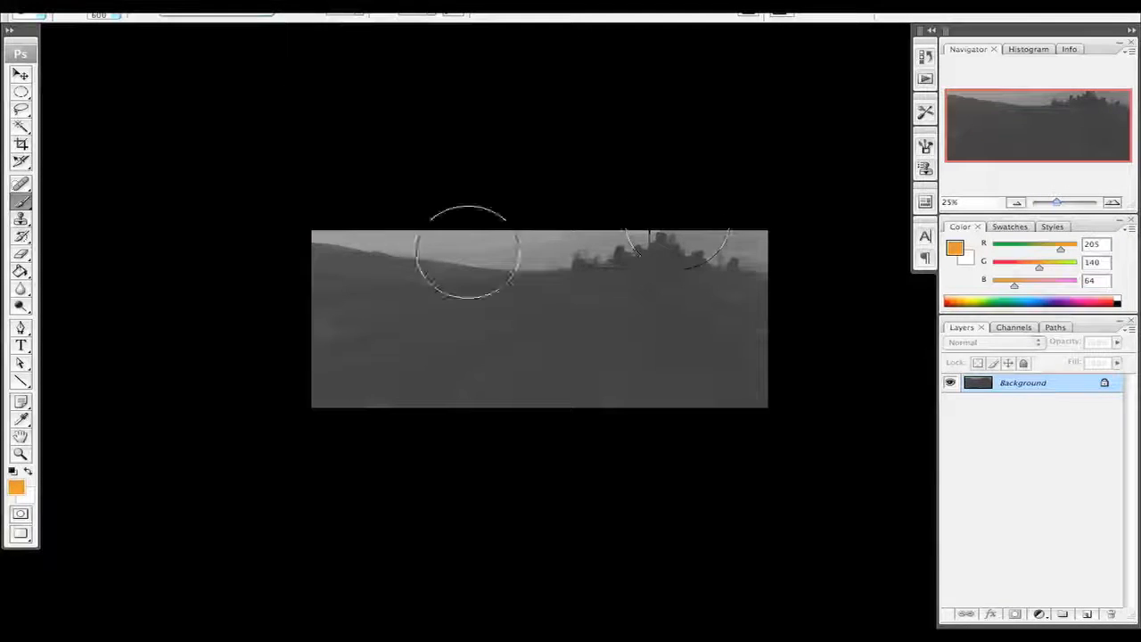
# - Glaze the left sky with orange (RGB 205, 140, 64) and the sky around the castle with pink (RGB 192, 84, 160) using the 600 px brush
pyautogui.moveTo(309, 234)
pyautogui.mouseDown()
pyautogui.moveTo(250, 235)
pyautogui.moveTo(620, 236)
pyautogui.moveTo(847, 270)
pyautogui.moveTo(621, 300)
pyautogui.moveTo(143, 272)
pyautogui.moveTo(287, 325)
pyautogui.mouseUp()
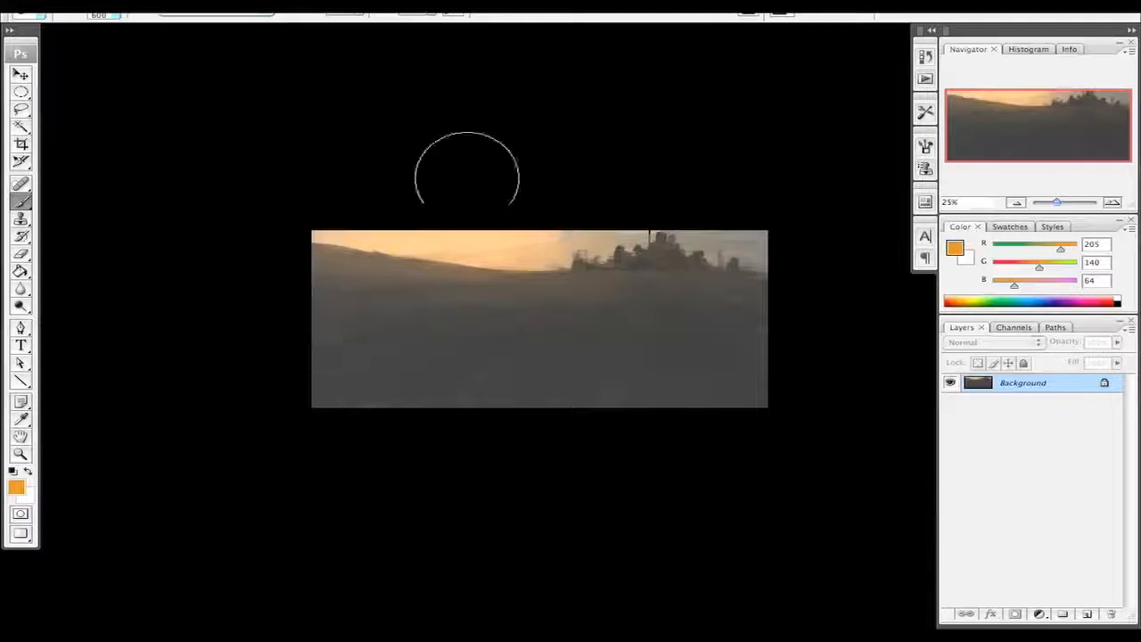
pyautogui.click(20, 493)
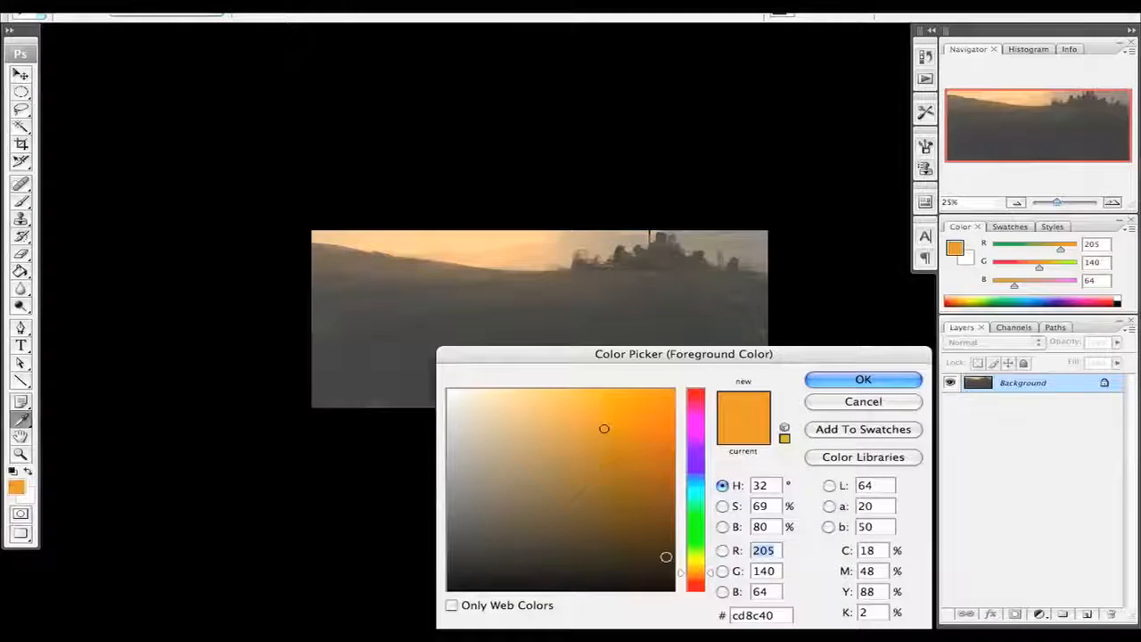
pyautogui.click(692, 426)
pyautogui.moveTo(704, 425); pyautogui.dragTo(704, 412)
pyautogui.click(574, 439)
pyautogui.click(879, 378)
pyautogui.moveTo(612, 224)
pyautogui.mouseDown()
pyautogui.moveTo(739, 262)
pyautogui.moveTo(772, 252)
pyautogui.mouseUp()
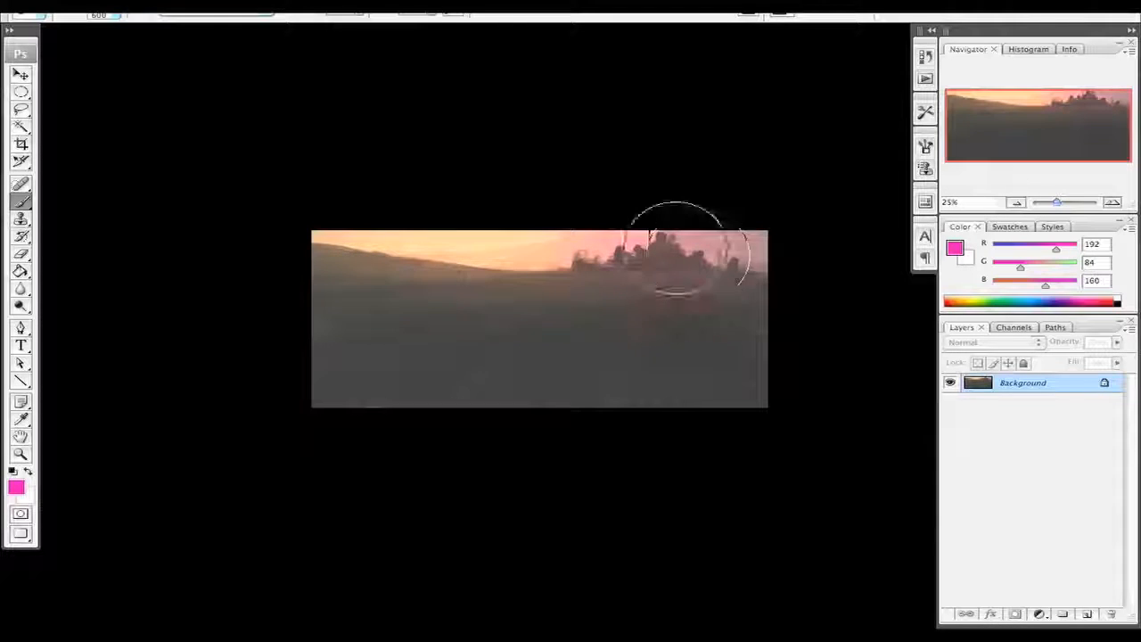
# - Set the foreground colour to teal, RGB 100, 195, 165
pyautogui.click(14, 485)
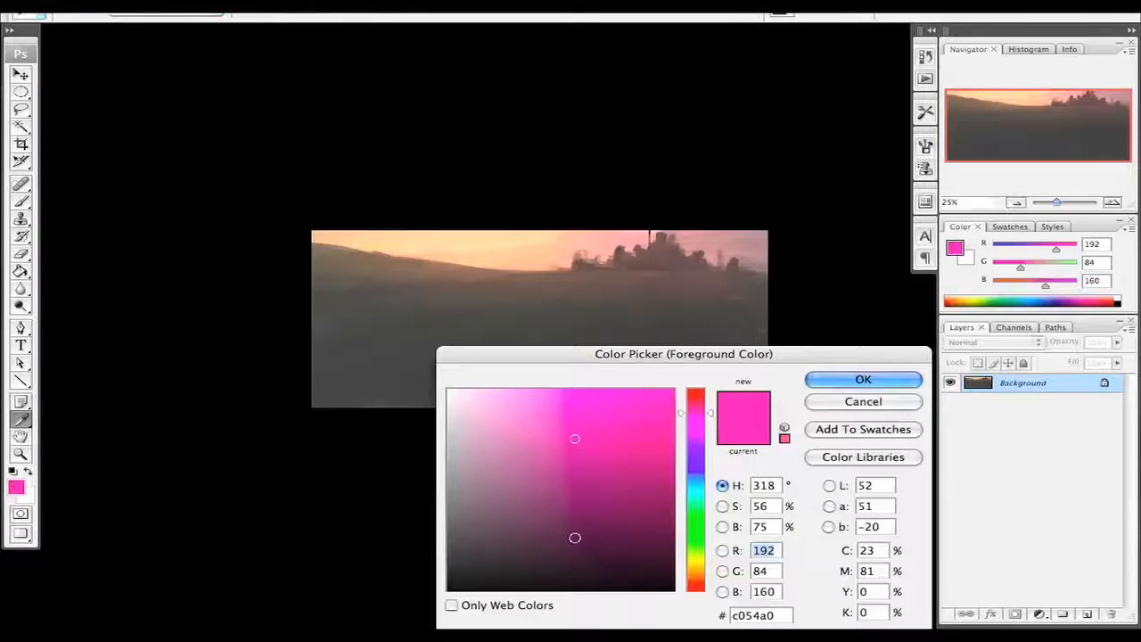
pyautogui.click(695, 499)
pyautogui.click(559, 435)
pyautogui.click(862, 380)
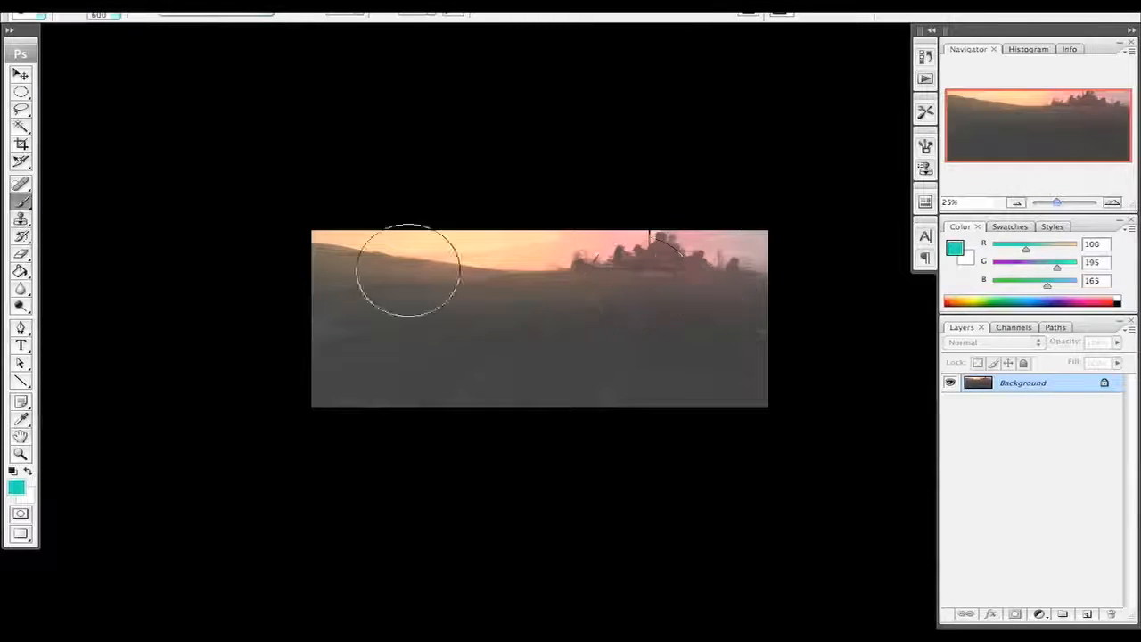
# - Set the foreground colour to dark green, RGB 14, 96, 10, and tint the dark field with the 600 px brush
pyautogui.click(25, 487)
pyautogui.click(651, 514)
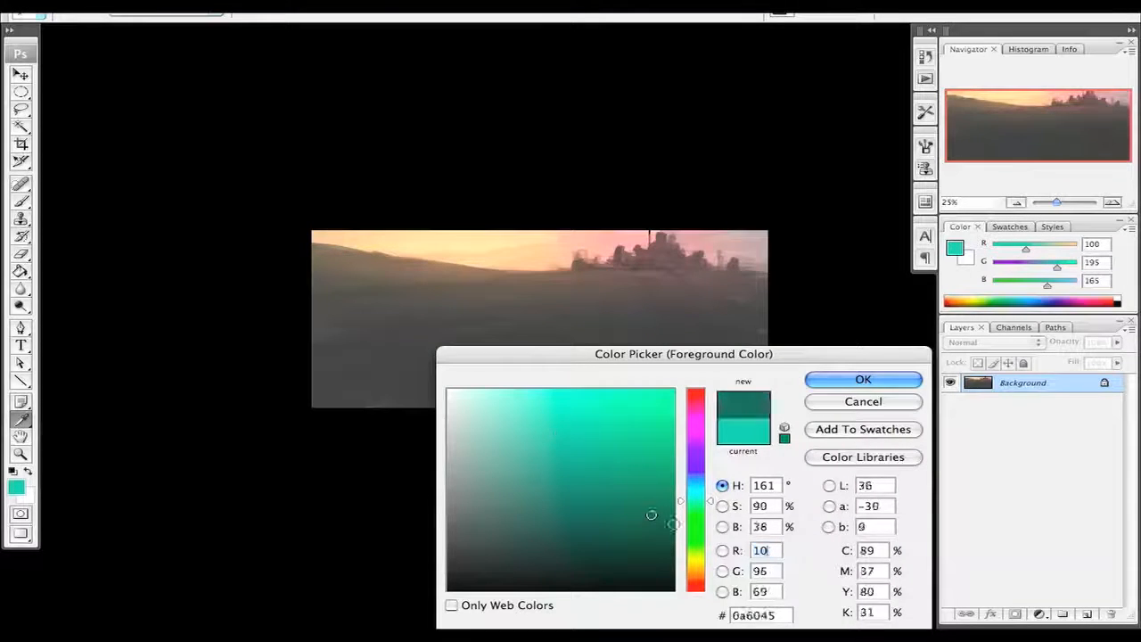
pyautogui.click(695, 526)
pyautogui.click(861, 381)
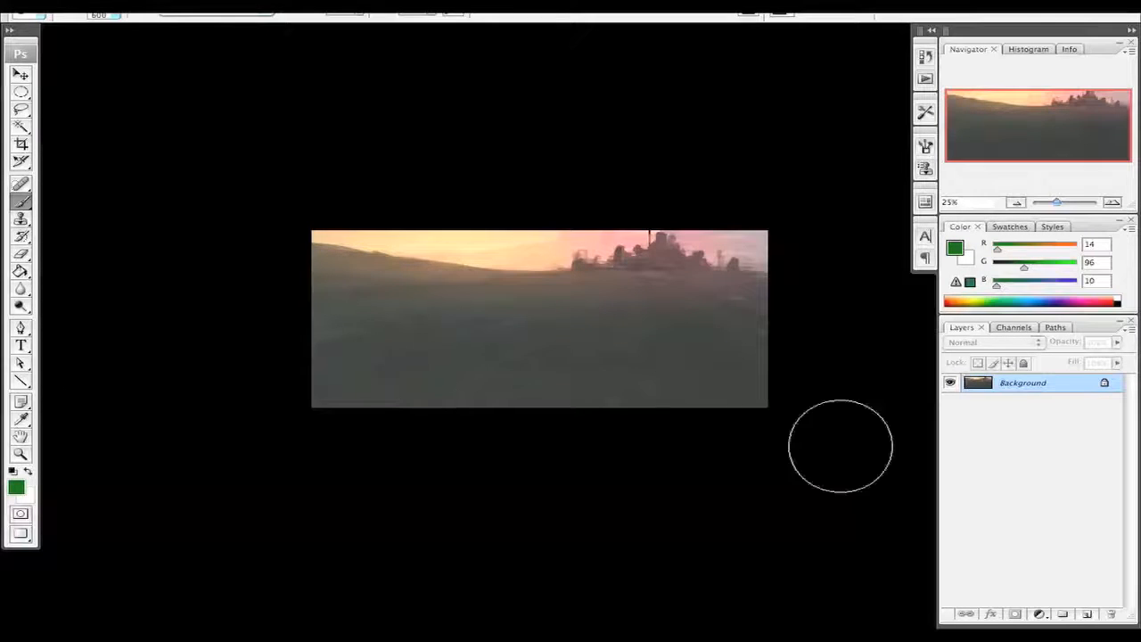
pyautogui.moveTo(281, 337); pyautogui.dragTo(254, 355)
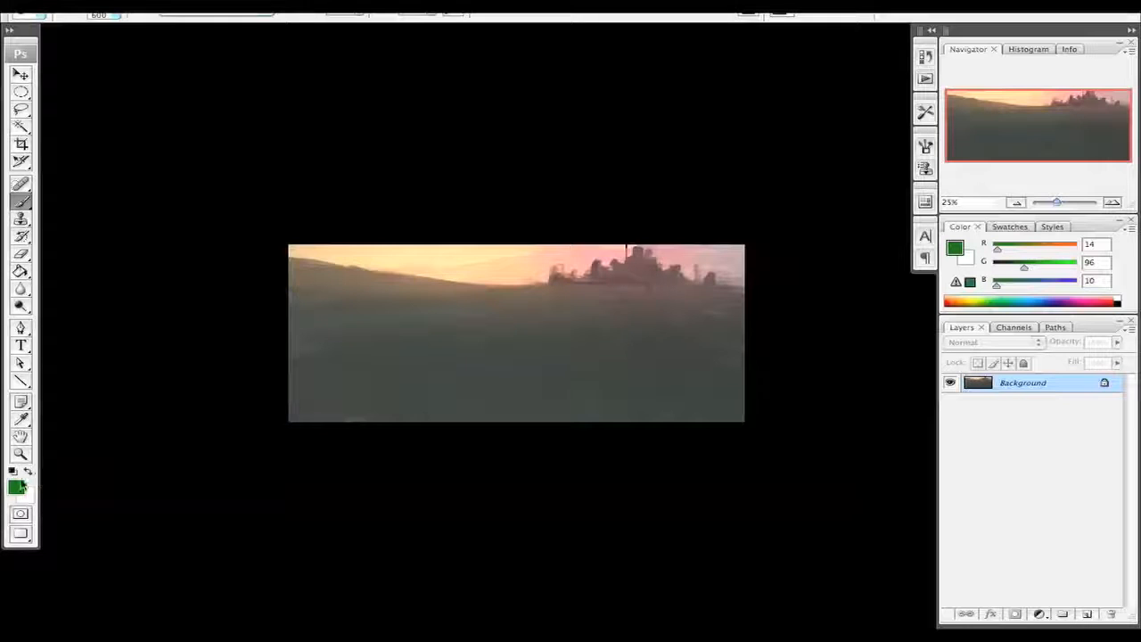
# - Set the foreground colour to soft orange, RGB 195, 136, 79, keeping the brush mode at Color Dodge
pyautogui.click(220, 18)
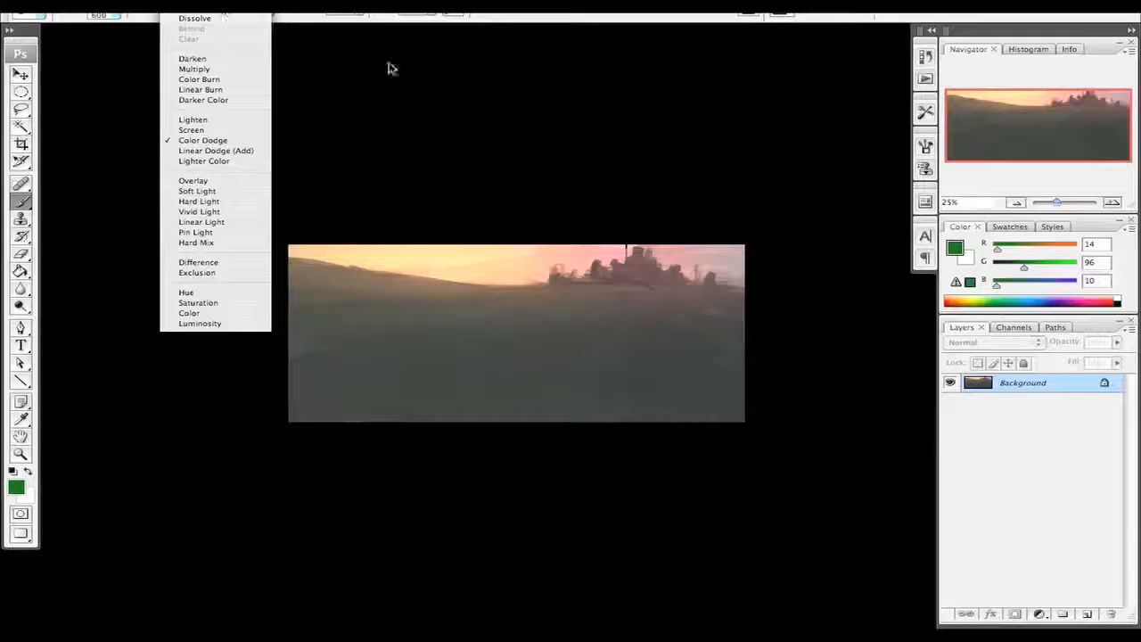
pyautogui.click(390, 69)
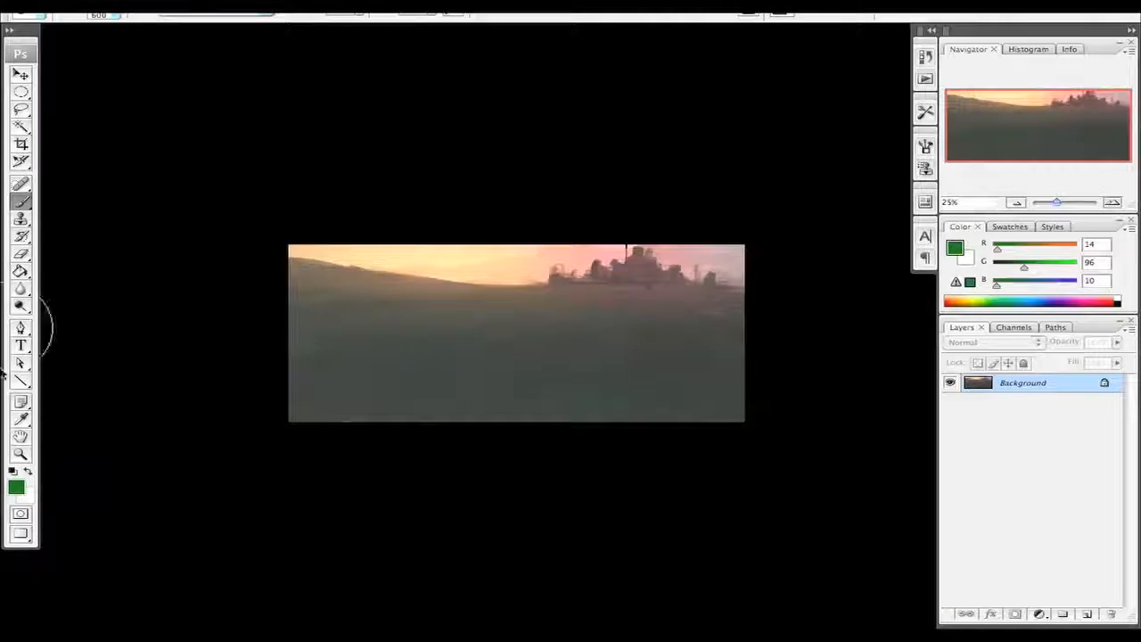
pyautogui.click(10, 483)
pyautogui.moveTo(695, 562); pyautogui.dragTo(700, 576)
pyautogui.click(615, 431)
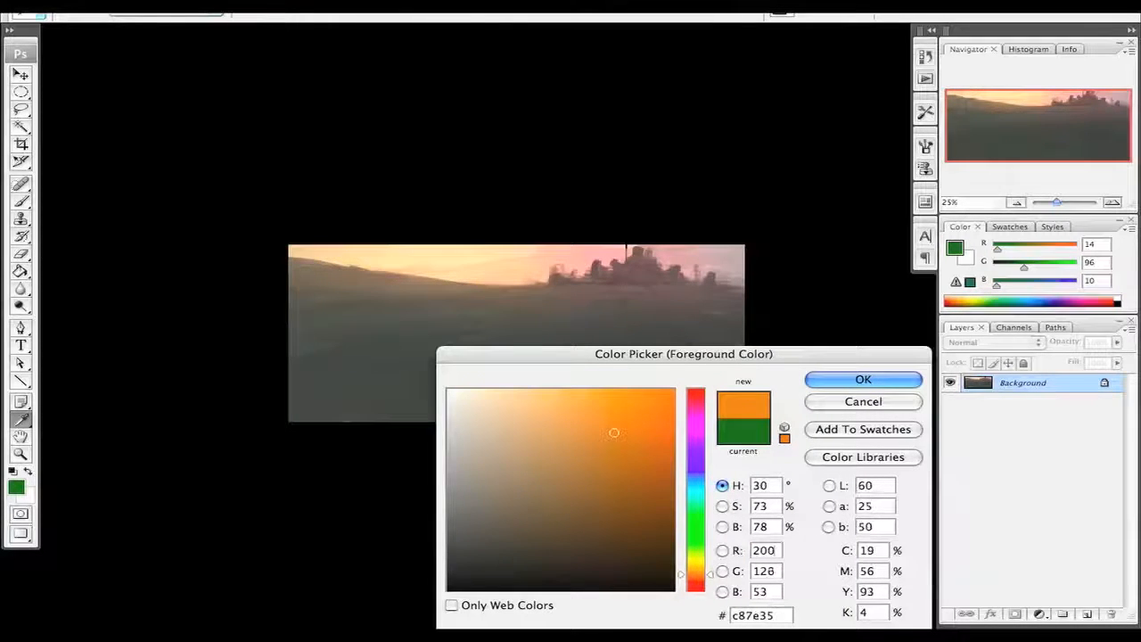
pyautogui.click(580, 440)
pyautogui.click(863, 380)
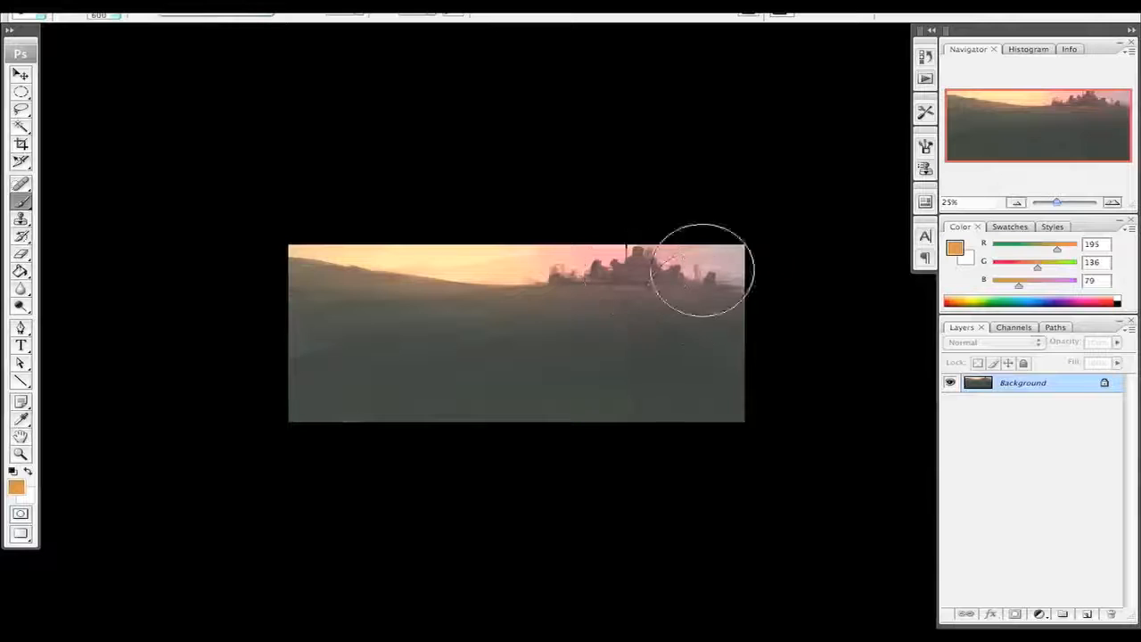
# - Reduce the brush to 200 px, try an orange stroke along the horizon beside the castle, and undo that stroke
pyautogui.press('[')
pyautogui.press('[')
pyautogui.press('[')
pyautogui.press('[')
pyautogui.press('[')
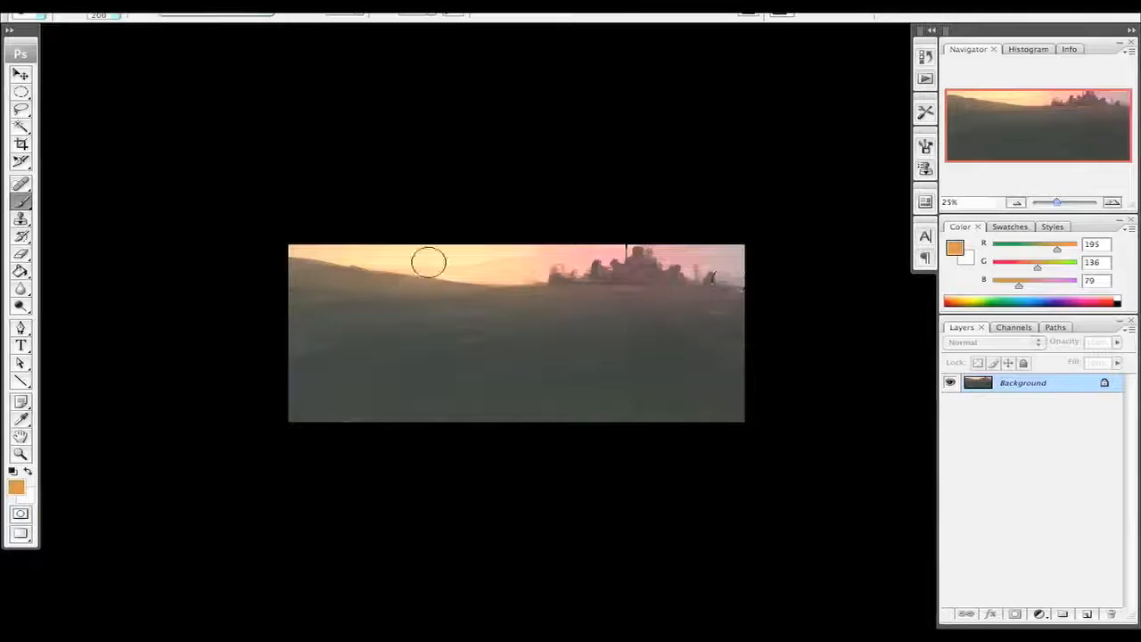
pyautogui.moveTo(549, 280); pyautogui.dragTo(519, 280)
pyautogui.press('super+z')
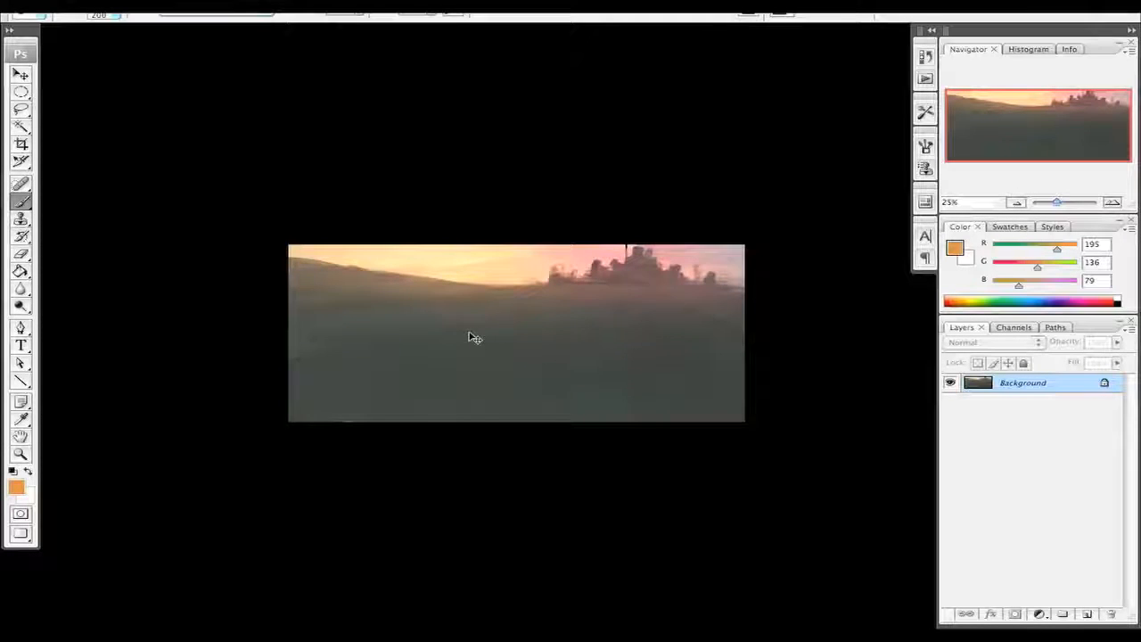
# - Reduce the brush to 100 px and paint an orange glow along the ground just below the castle
pyautogui.press('[')
pyautogui.press('[')
pyautogui.press('[')
pyautogui.press('[')
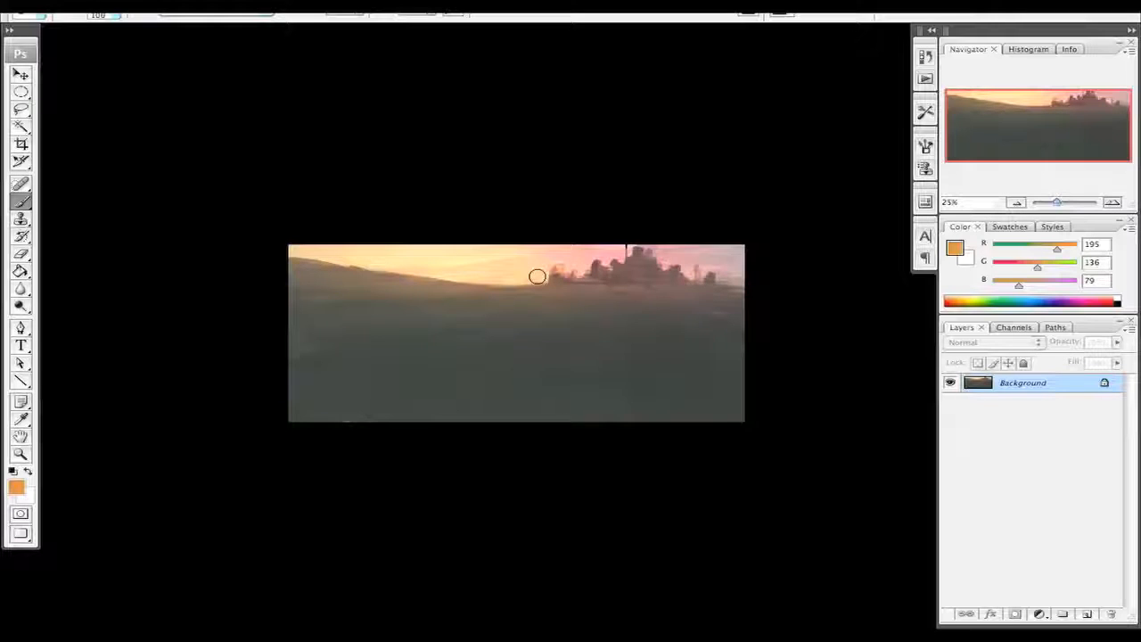
pyautogui.moveTo(513, 290); pyautogui.dragTo(612, 297)
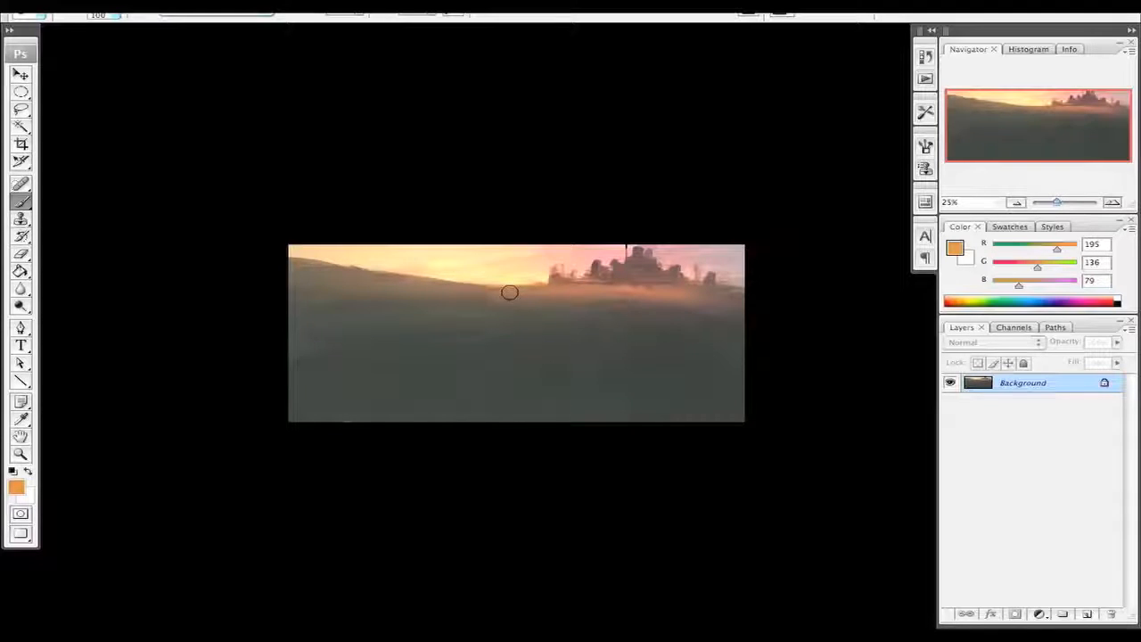
# - Sample a dark grey-brown, RGB 69, 65, 59, from the field and set the brush blending mode to Multiply
pyautogui.keyDown('alt'); pyautogui.click(589, 323); pyautogui.keyUp('alt')
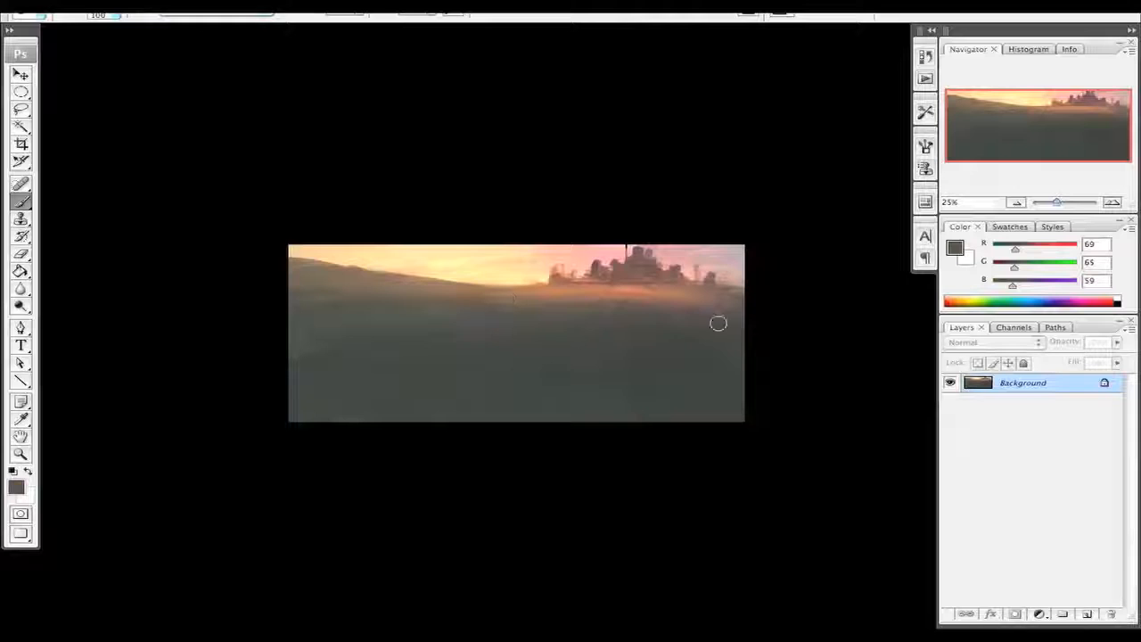
pyautogui.click(216, 15)
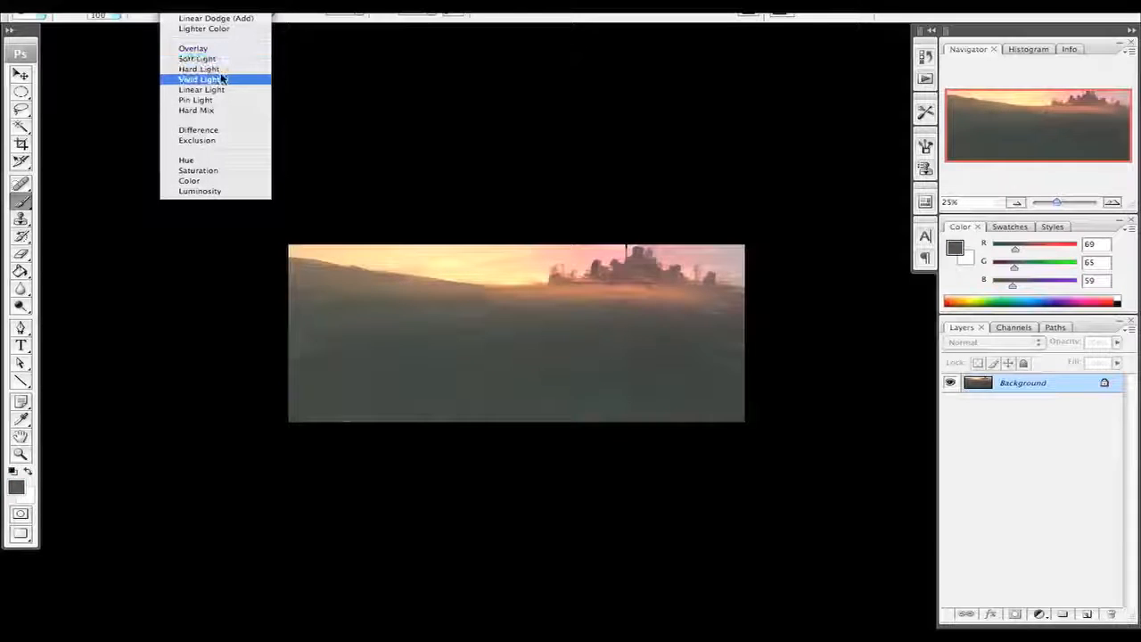
pyautogui.scroll(5, 210, 53)
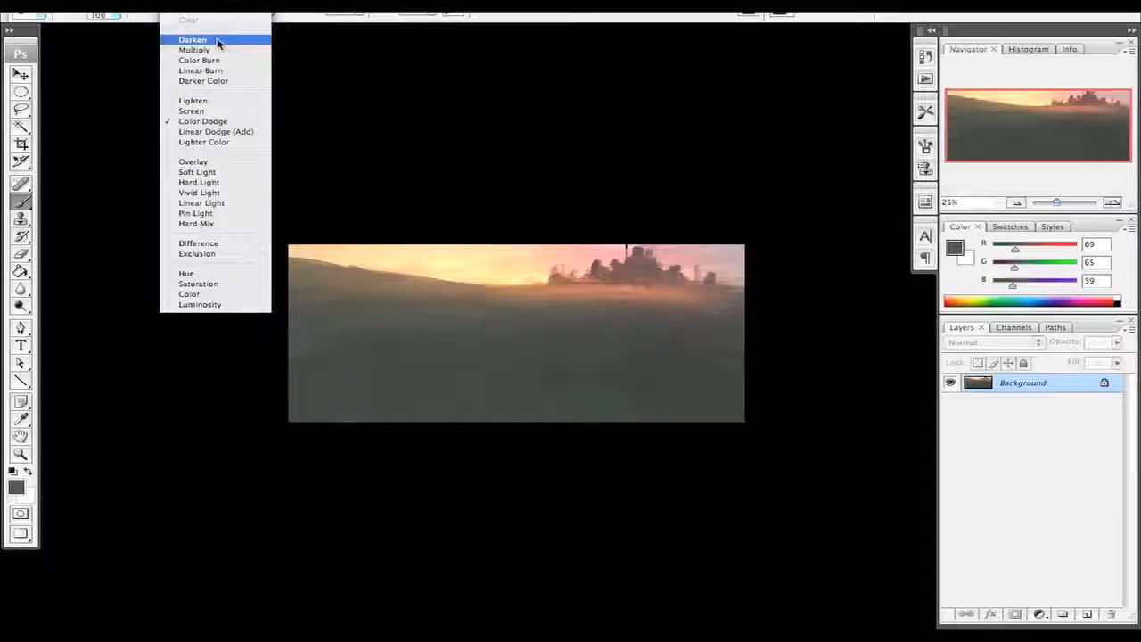
pyautogui.click(214, 50)
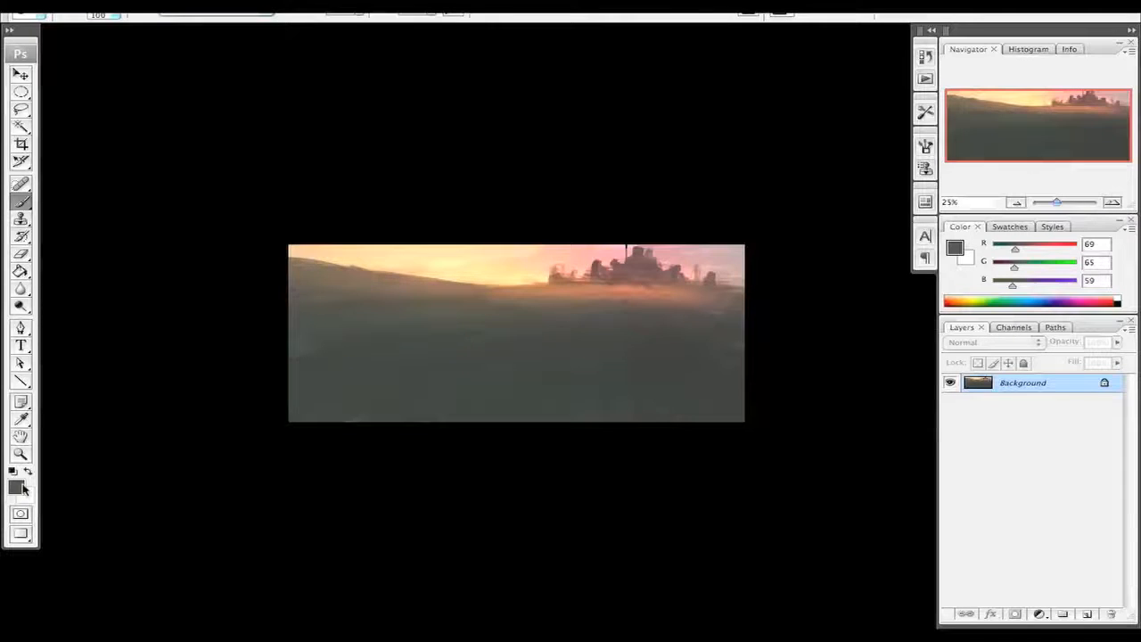
# - Choose a dark teal, RGB 32, 101, 84, as the foreground colour
pyautogui.click(21, 487)
pyautogui.click(695, 523)
pyautogui.moveTo(696, 523); pyautogui.dragTo(695, 497)
pyautogui.click(603, 510)
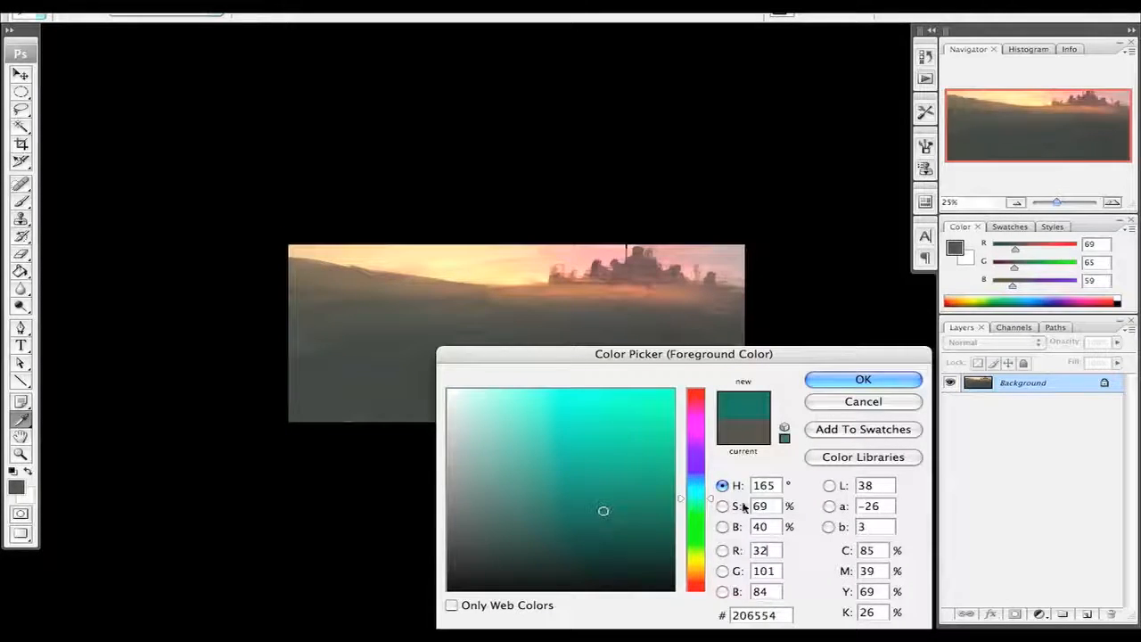
# - Set the foreground colour to teal green (R 32, G 101, B 72) and tint the upper-right sky with a 600 px brush
pyautogui.click(831, 379)
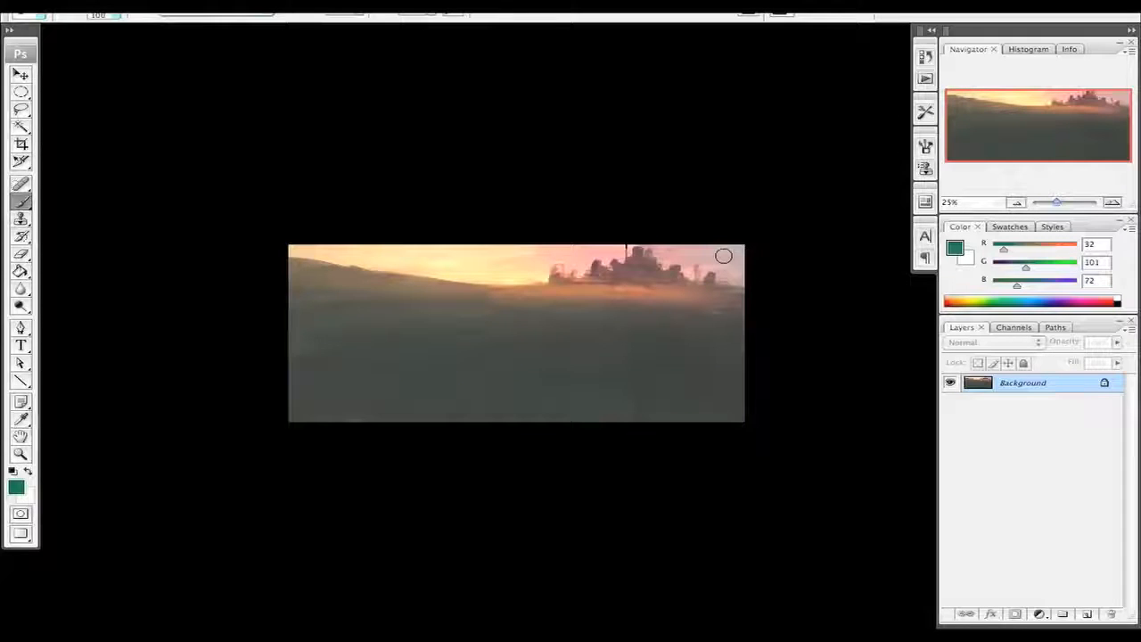
pyautogui.press(']')
pyautogui.press(']')
pyautogui.press(']')
pyautogui.press(']')
pyautogui.press(']')
pyautogui.press(']')
pyautogui.press(']')
pyautogui.press(']')
pyautogui.press(']')
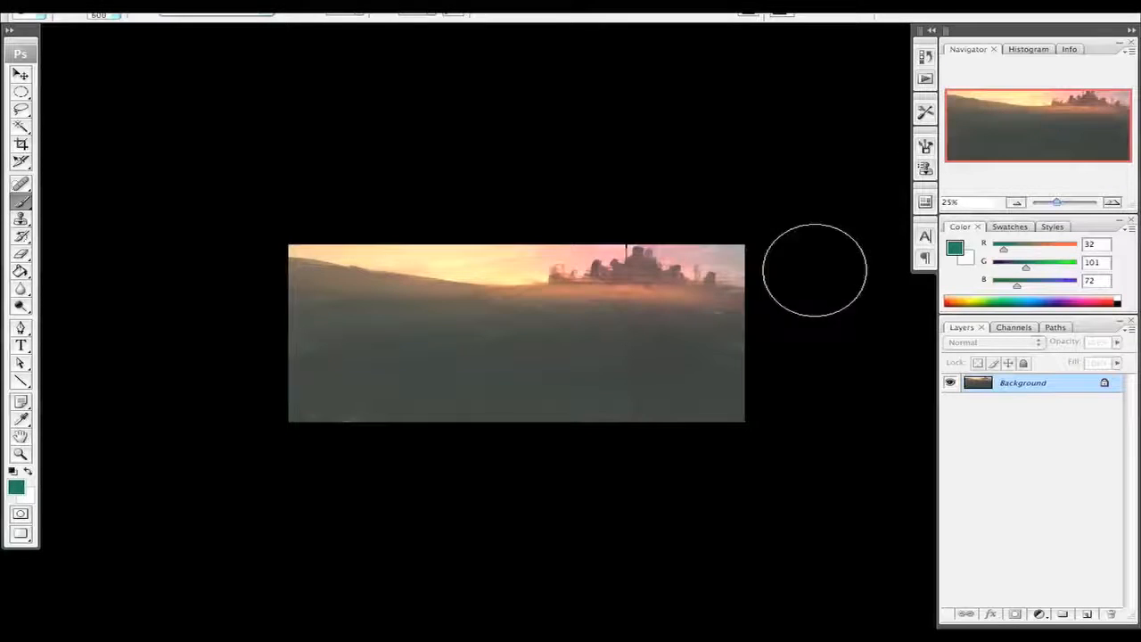
pyautogui.moveTo(767, 237); pyautogui.dragTo(705, 242)
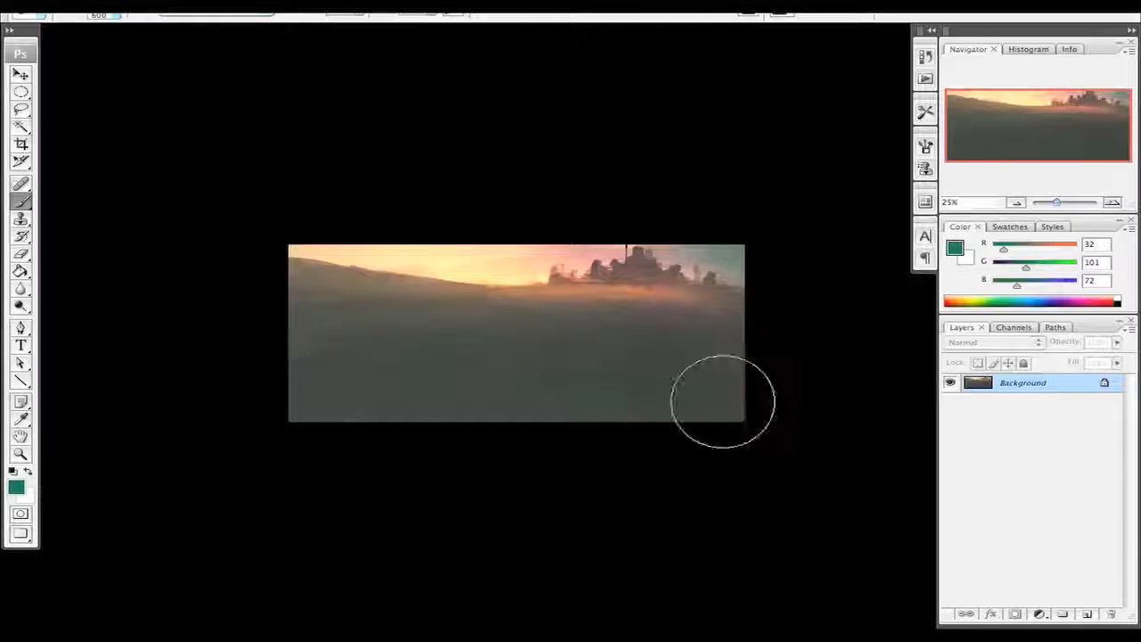
# - Change the foreground colour to dark green (R 17, G 46, B 23) and darken the lower part of the field
pyautogui.click(17, 489)
pyautogui.click(587, 555)
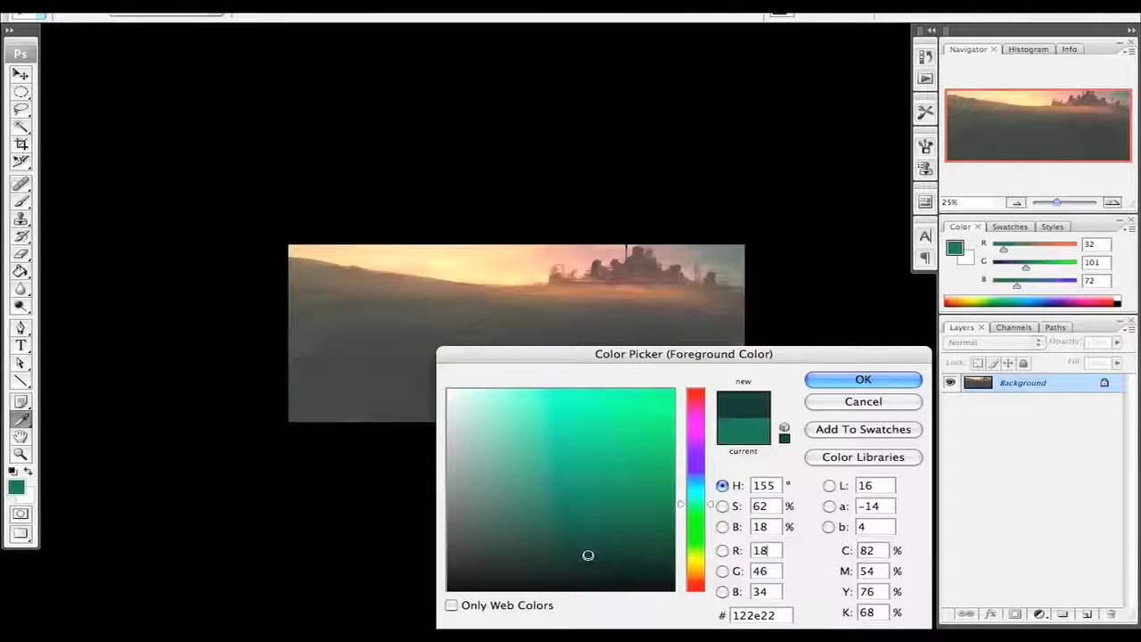
pyautogui.moveTo(695, 504)
pyautogui.mouseDown()
pyautogui.moveTo(696, 530)
pyautogui.moveTo(696, 517)
pyautogui.mouseUp()
pyautogui.click(861, 383)
pyautogui.moveTo(687, 412)
pyautogui.mouseDown()
pyautogui.moveTo(436, 395)
pyautogui.moveTo(333, 415)
pyautogui.mouseUp()
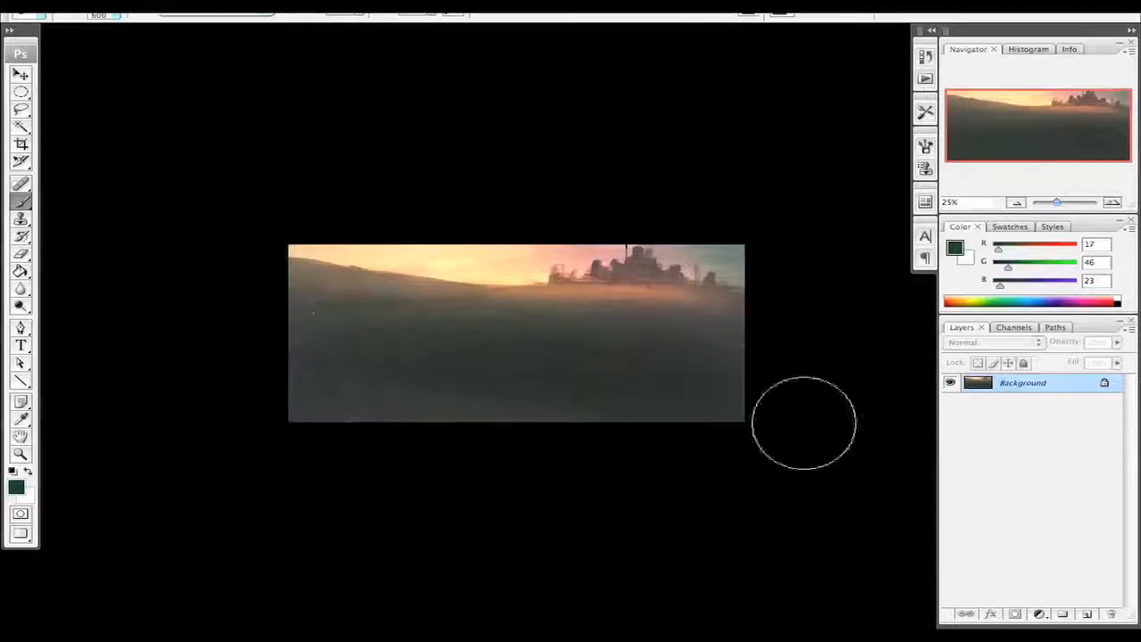
# - Darken the middle of the field towards its right edge with a 400 px brush
pyautogui.press('[')
pyautogui.press('[')
pyautogui.press('[')
pyautogui.press('[')
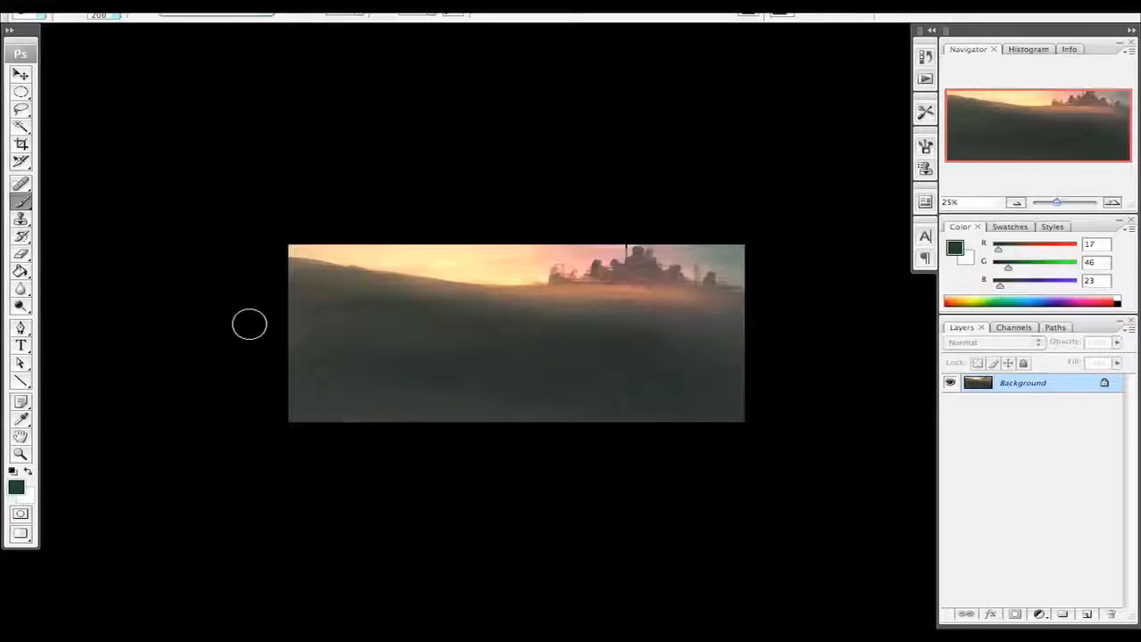
pyautogui.press(']')
pyautogui.press(']')
pyautogui.press(']')
pyautogui.press(']')
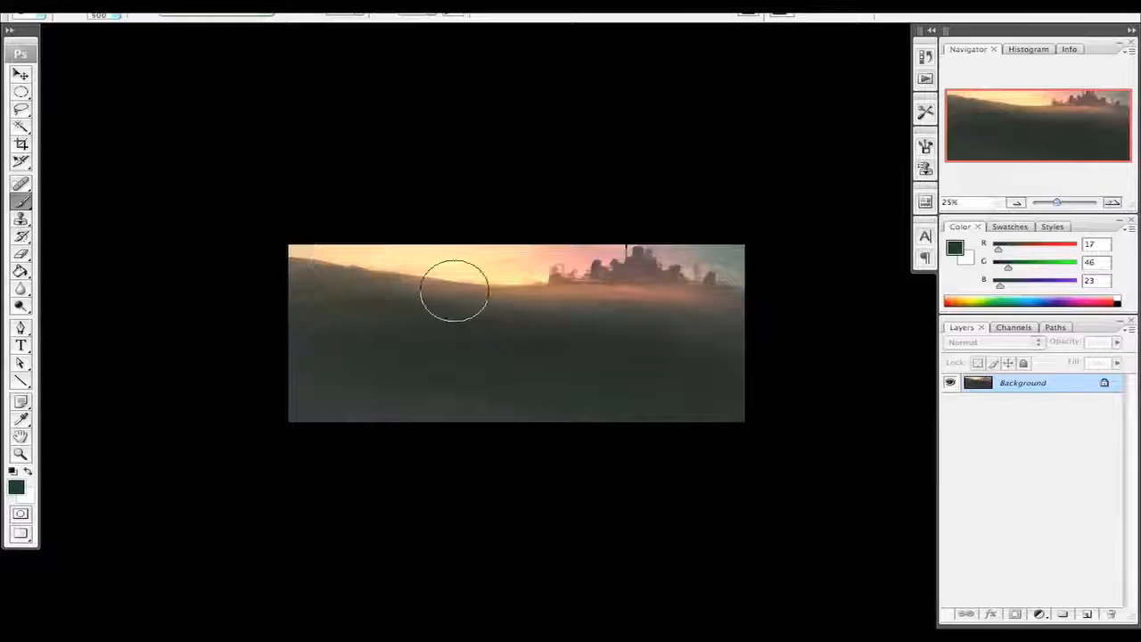
pyautogui.moveTo(520, 329)
pyautogui.mouseDown()
pyautogui.moveTo(798, 344)
pyautogui.moveTo(627, 327)
pyautogui.moveTo(787, 365)
pyautogui.mouseUp()
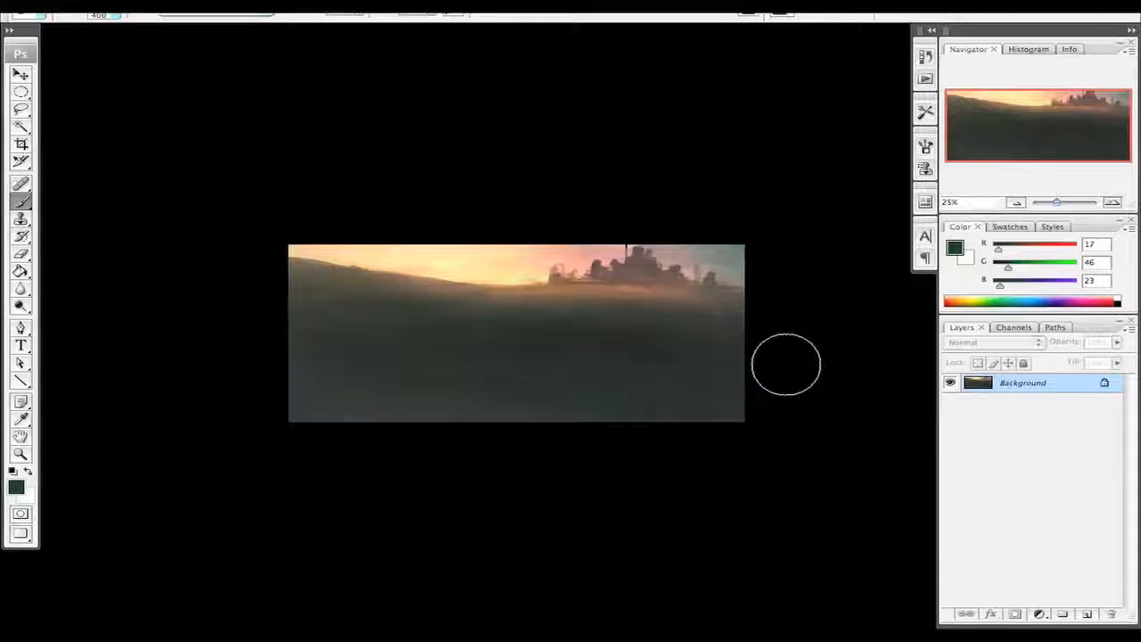
# - Reduce the brush to 200 px and deepen the left hillside, the right end of the horizon and the lower field
pyautogui.press('[')
pyautogui.press('[')
pyautogui.moveTo(355, 287); pyautogui.dragTo(298, 297)
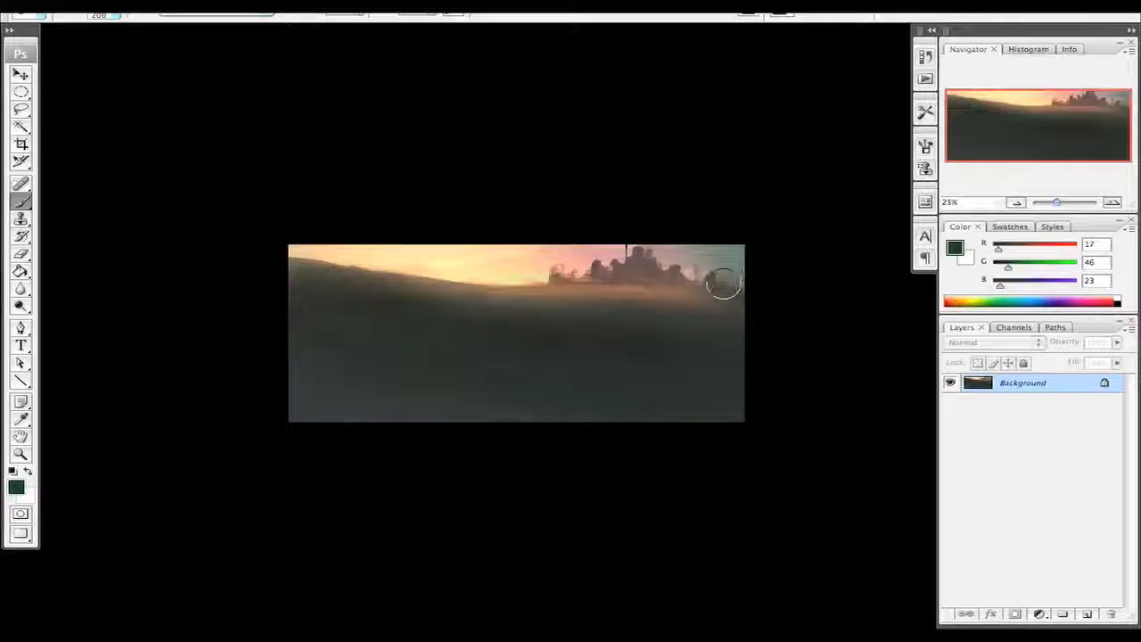
pyautogui.moveTo(741, 288); pyautogui.dragTo(746, 293)
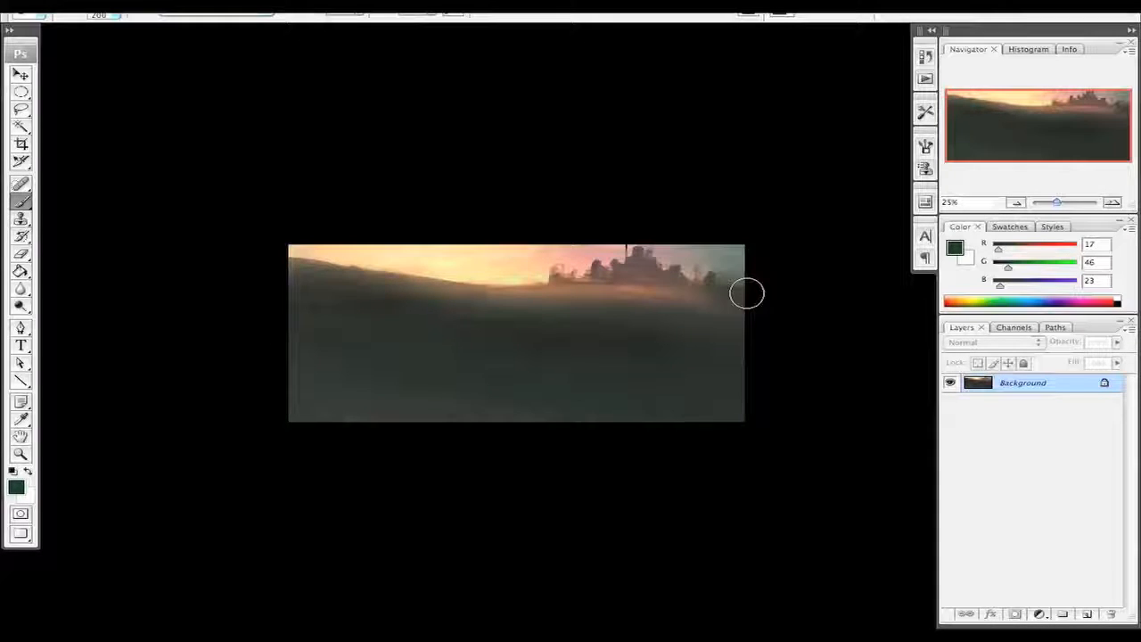
pyautogui.moveTo(441, 367); pyautogui.dragTo(436, 368)
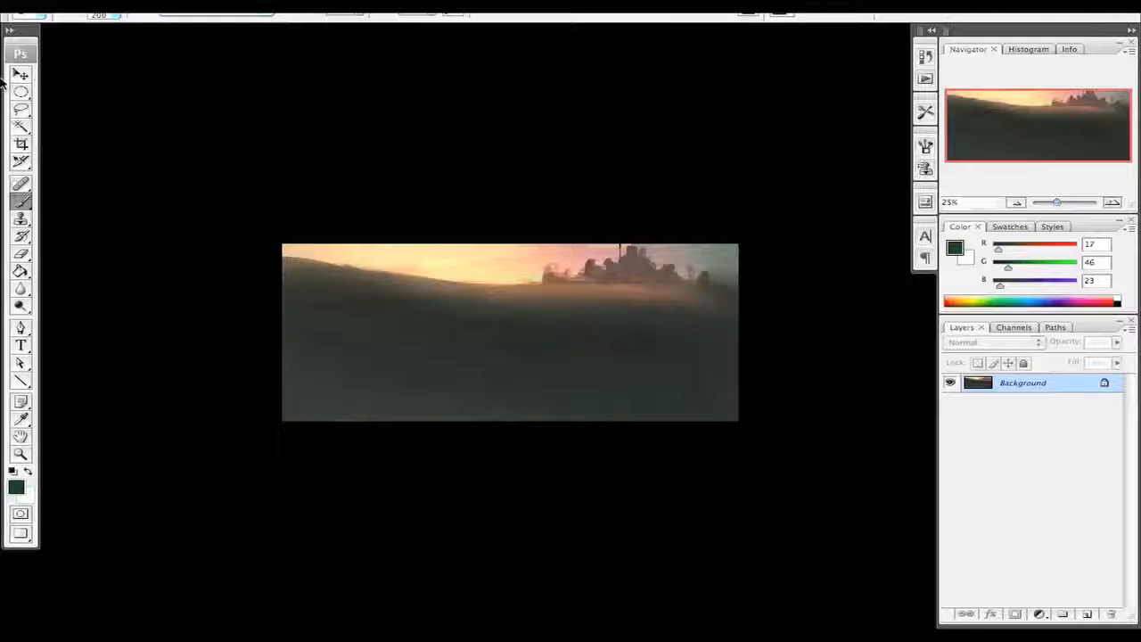
pyautogui.click(22, 143)
pyautogui.moveTo(217, 201); pyautogui.dragTo(856, 406)
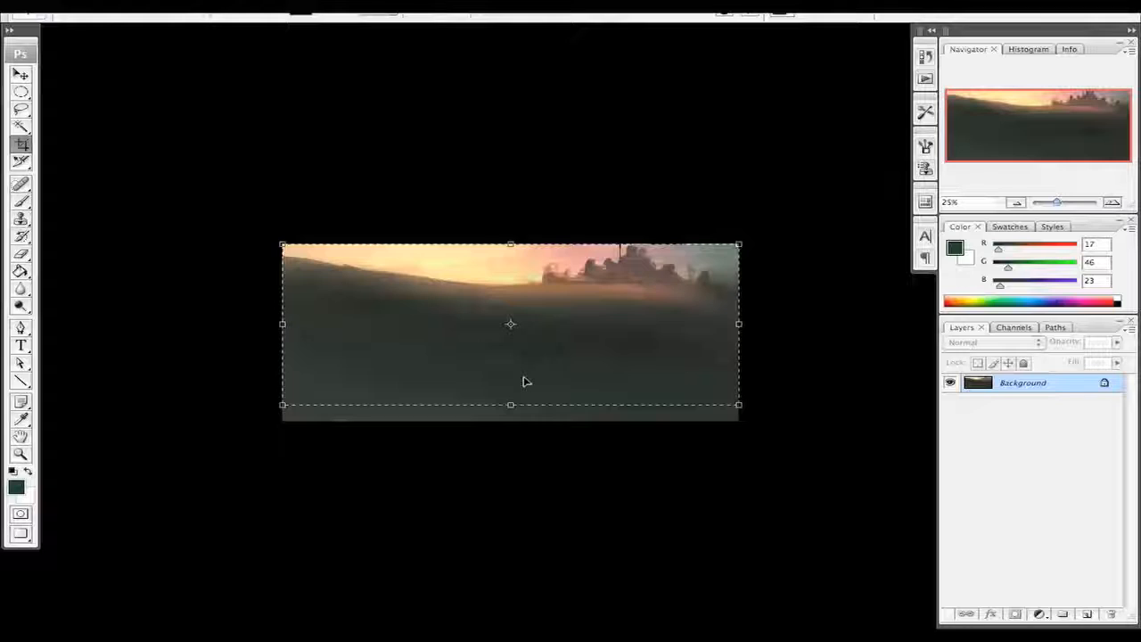
pyautogui.moveTo(512, 405); pyautogui.dragTo(513, 397)
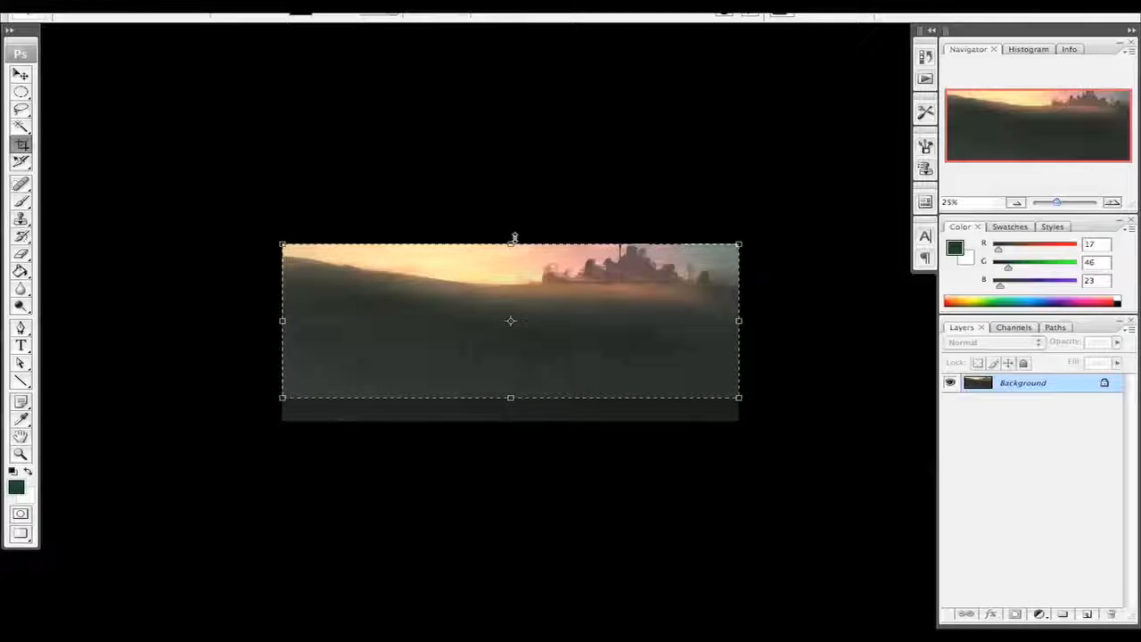
pyautogui.moveTo(511, 398); pyautogui.dragTo(522, 372)
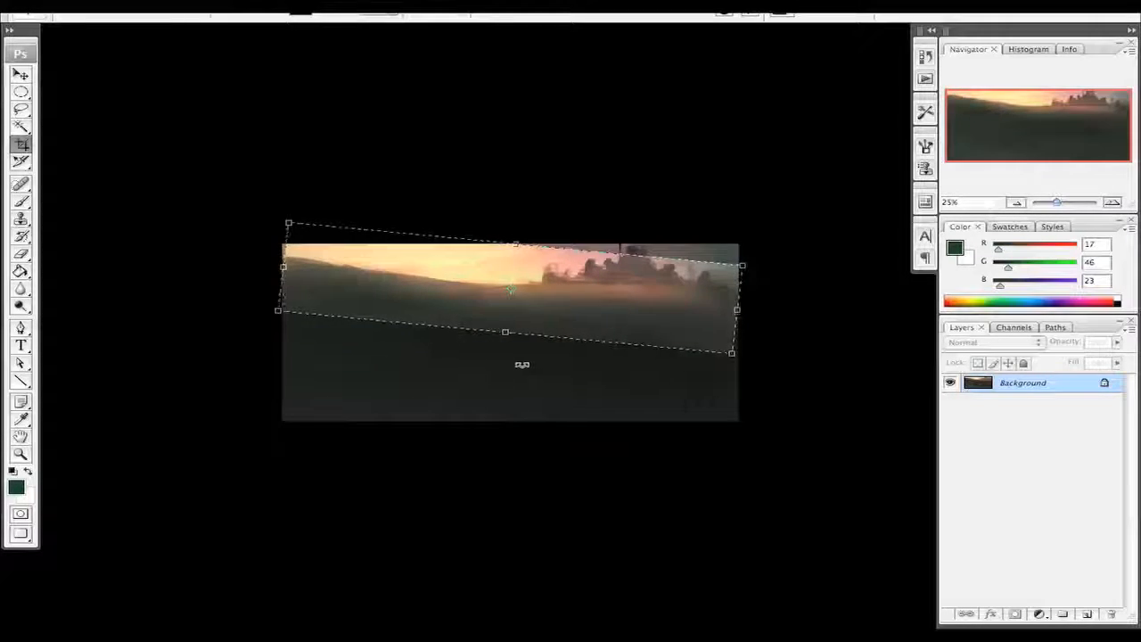
pyautogui.press('Escape')
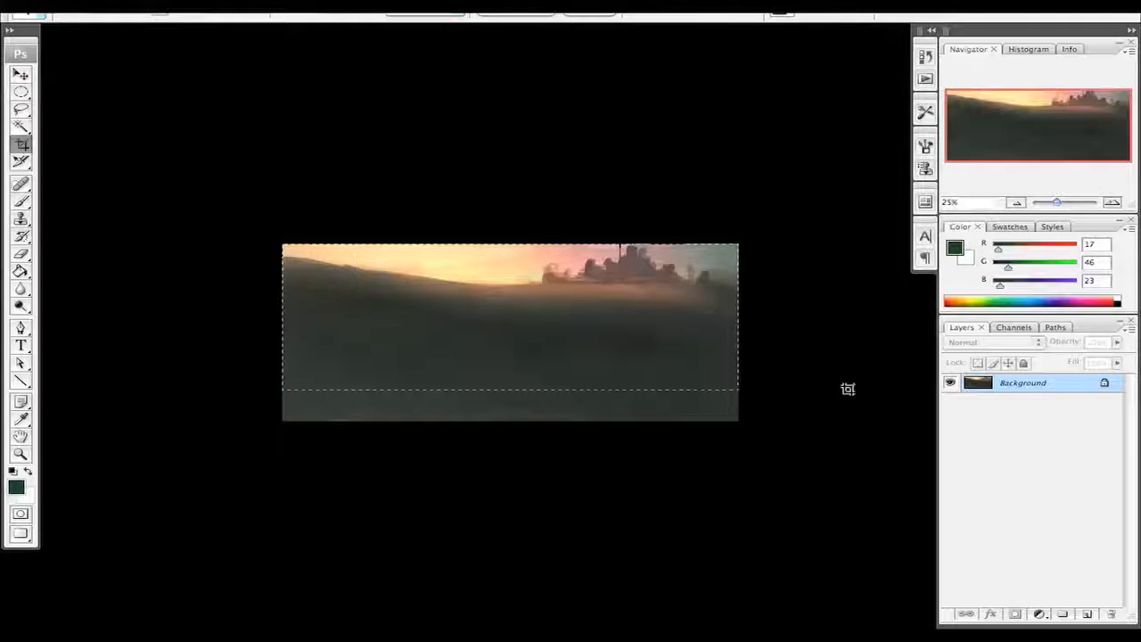
# - Crop the painting to trim a strip off the bottom and add a narrow blank strip above the sky
pyautogui.moveTo(848, 389); pyautogui.dragTo(842, 394)
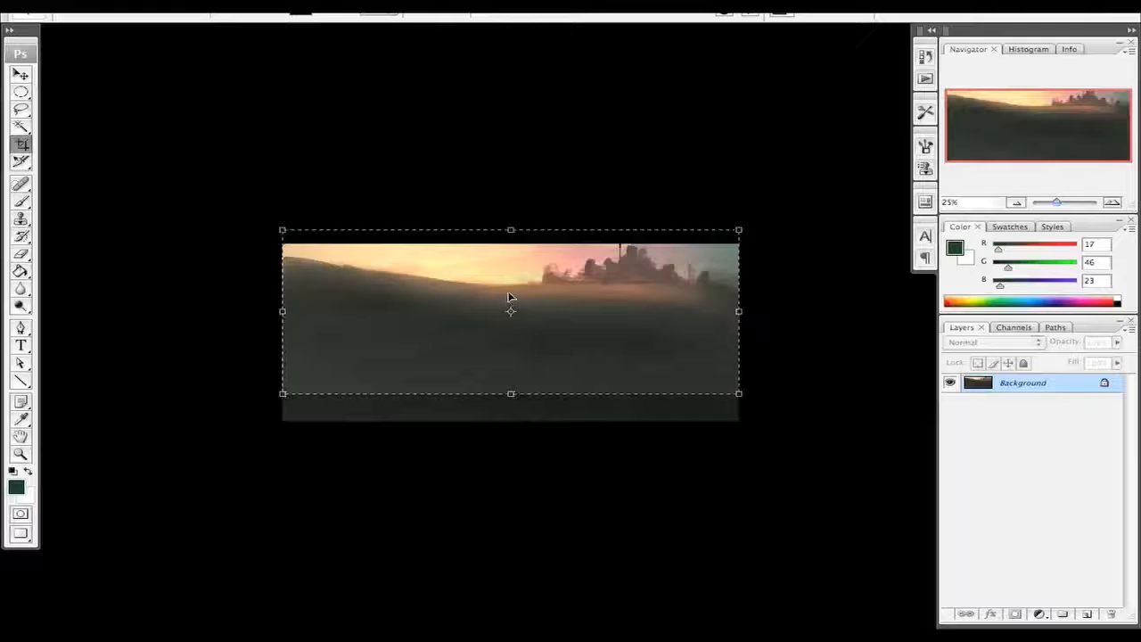
pyautogui.press('Return')
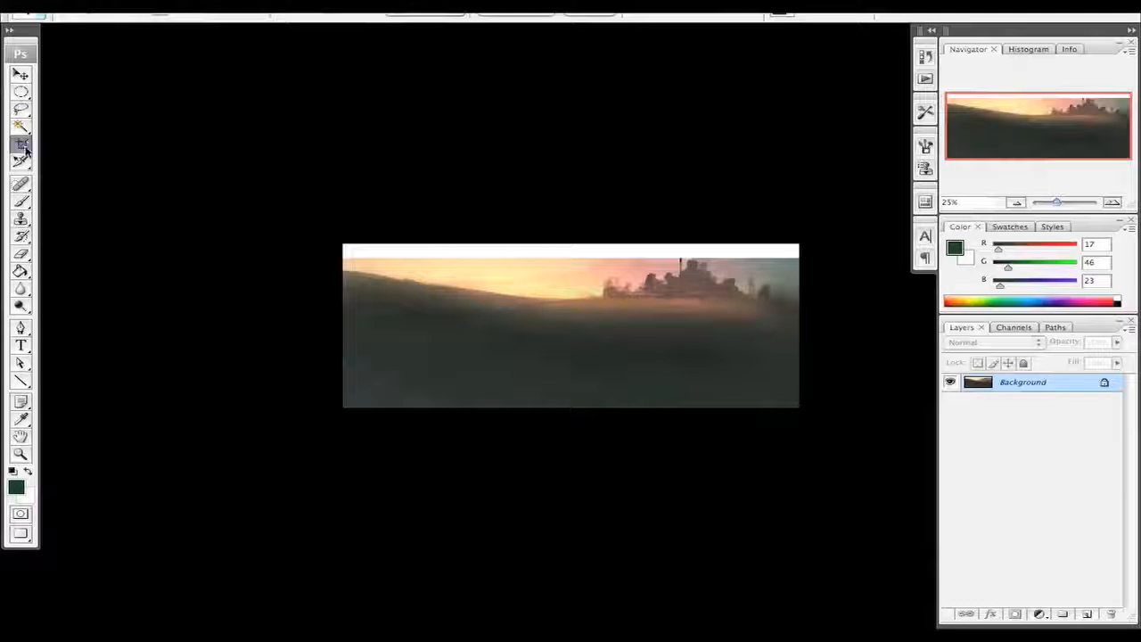
pyautogui.moveTo(820, 258); pyautogui.dragTo(818, 258)
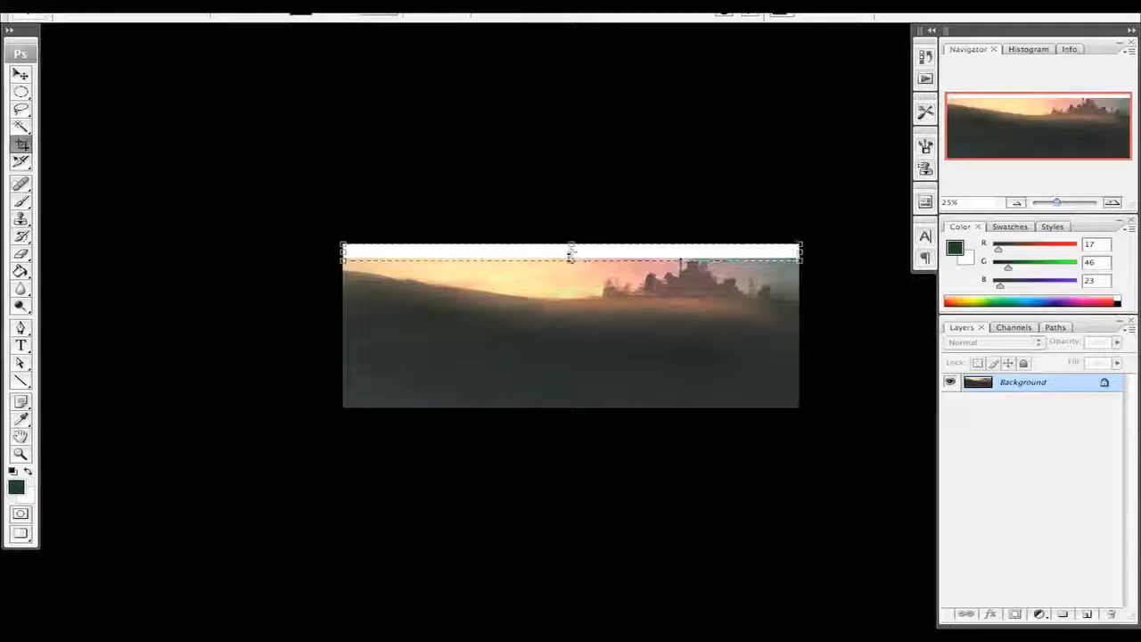
pyautogui.moveTo(571, 249); pyautogui.dragTo(571, 216)
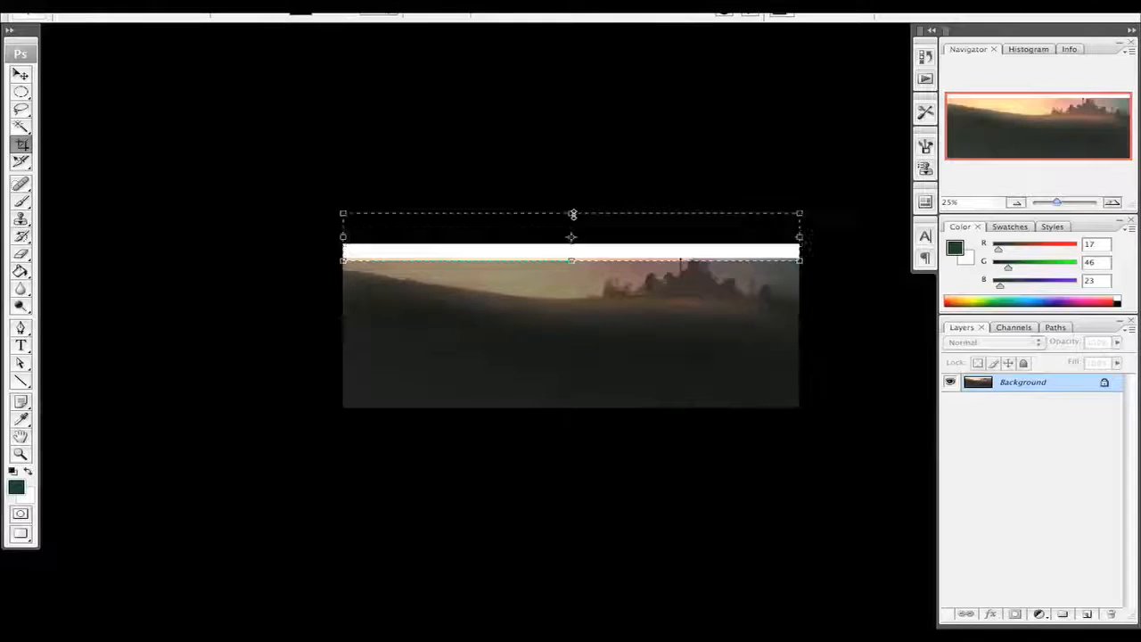
pyautogui.press('Escape')
# - Select the white strip plus a sliver of sky with the Rectangular Marquee, stretch it upward until sky fills the strip, and deselect
pyautogui.click(21, 91)
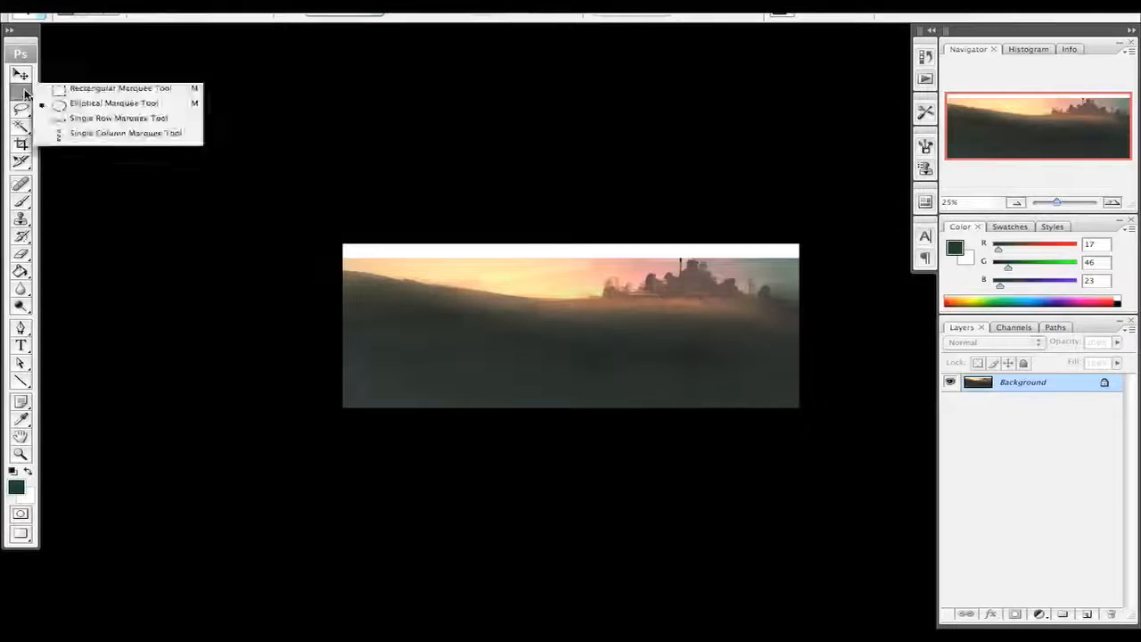
pyautogui.click(116, 89)
pyautogui.moveTo(335, 236); pyautogui.dragTo(503, 266)
pyautogui.moveTo(859, 278); pyautogui.dragTo(856, 259)
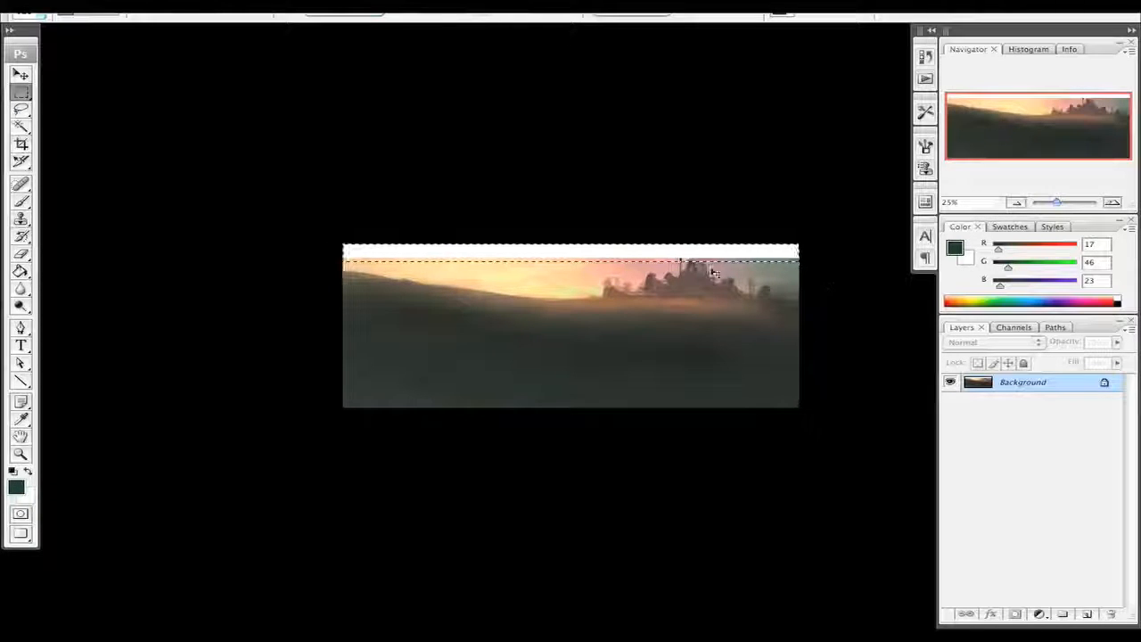
pyautogui.hotkey('ctrl', 't')
pyautogui.moveTo(572, 243); pyautogui.dragTo(571, 165)
pyautogui.press('Return')
pyautogui.hotkey('ctrl', 'd')
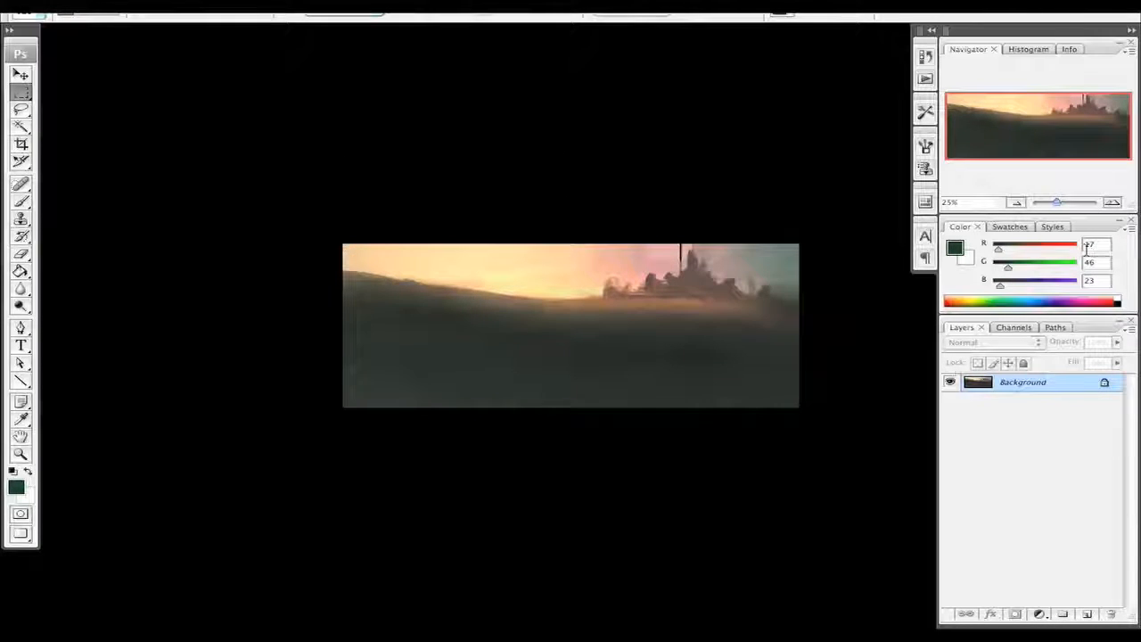
# - Blend the sky to the right of the castle using the Brush with grey tones sampled from the sky
pyautogui.click(1112, 202)
pyautogui.click(1114, 203)
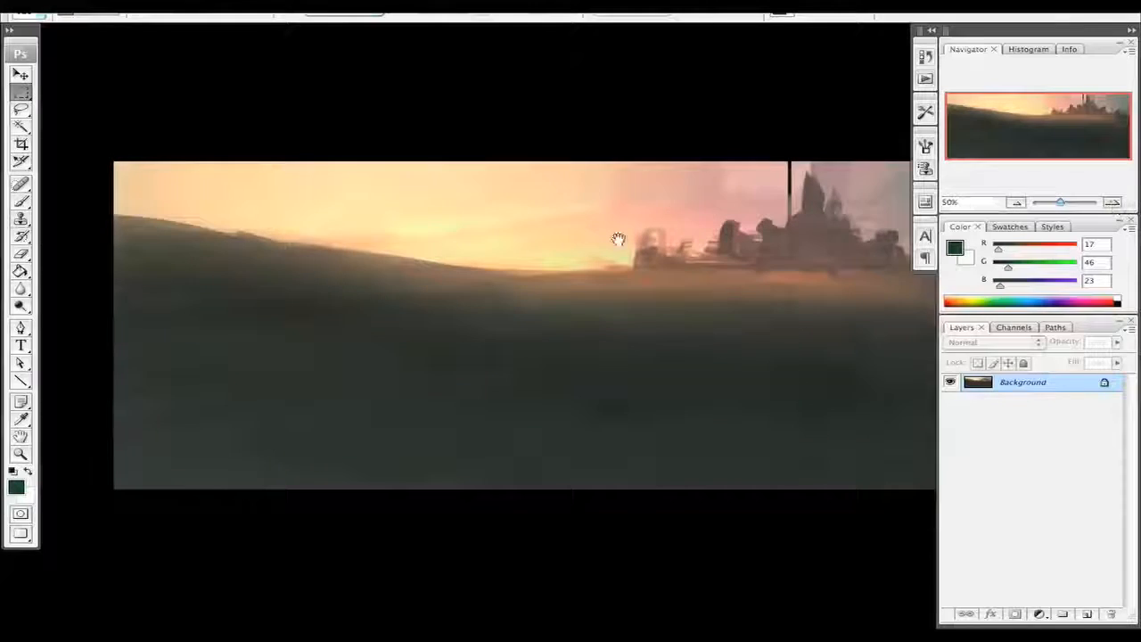
pyautogui.moveTo(618, 239); pyautogui.dragTo(545, 339)
pyautogui.press('b')
pyautogui.keyDown('alt'); pyautogui.click(730, 266); pyautogui.keyUp('alt')
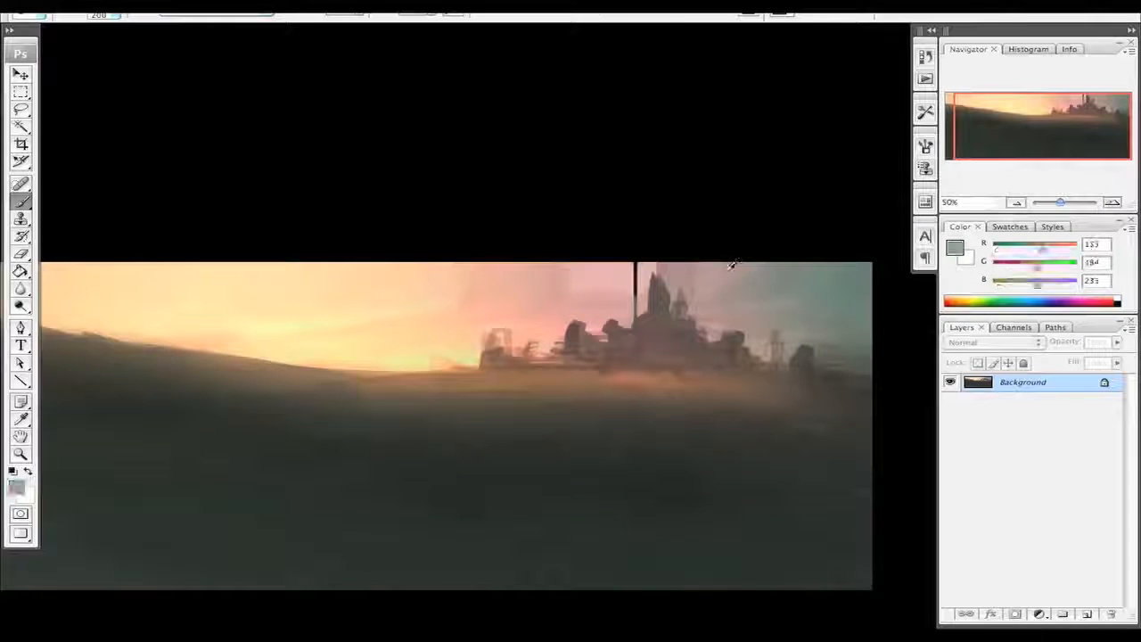
pyautogui.click(209, 16)
pyautogui.press('Escape')
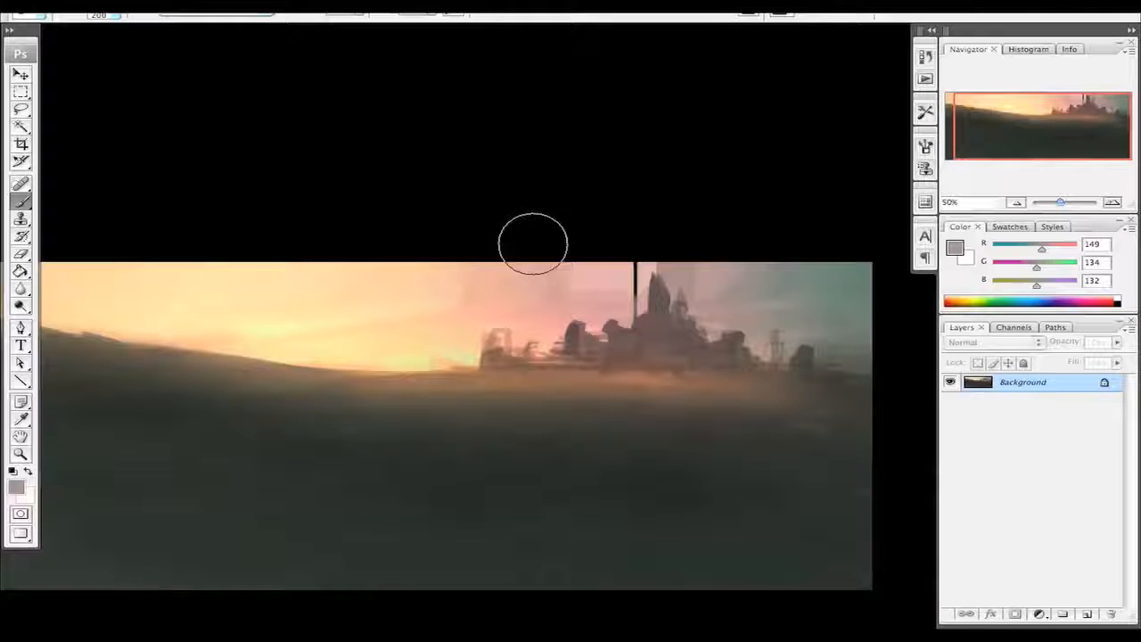
pyautogui.keyDown('alt'); pyautogui.click(840, 319); pyautogui.keyUp('alt')
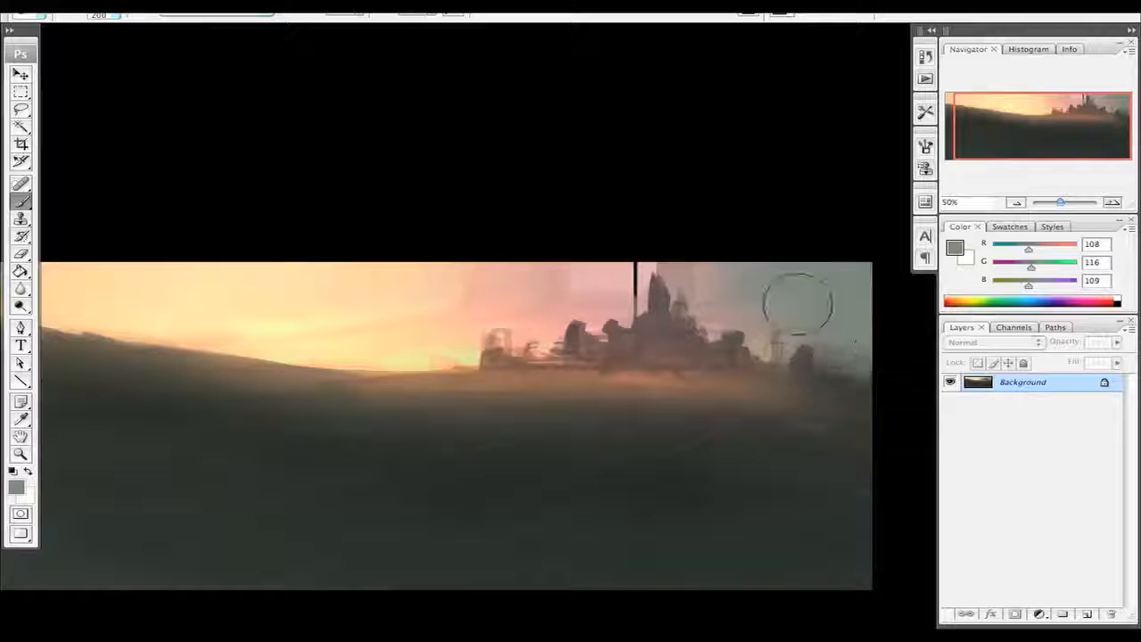
# - Smooth the sky from the castle to the left hill with sampled pink and pale yellow tones, undoing one unwanted stroke
pyautogui.keyDown('alt'); pyautogui.click(676, 266); pyautogui.keyUp('alt')
pyautogui.keyDown('alt'); pyautogui.click(606, 272); pyautogui.keyUp('alt')
pyautogui.keyDown('alt'); pyautogui.click(517, 285); pyautogui.keyUp('alt')
pyautogui.moveTo(392, 317)
pyautogui.mouseDown()
pyautogui.moveTo(650, 334)
pyautogui.moveTo(511, 359)
pyautogui.mouseUp()
pyautogui.keyDown('alt'); pyautogui.click(650, 337); pyautogui.keyUp('alt')
pyautogui.hotkey('ctrl', 'z')
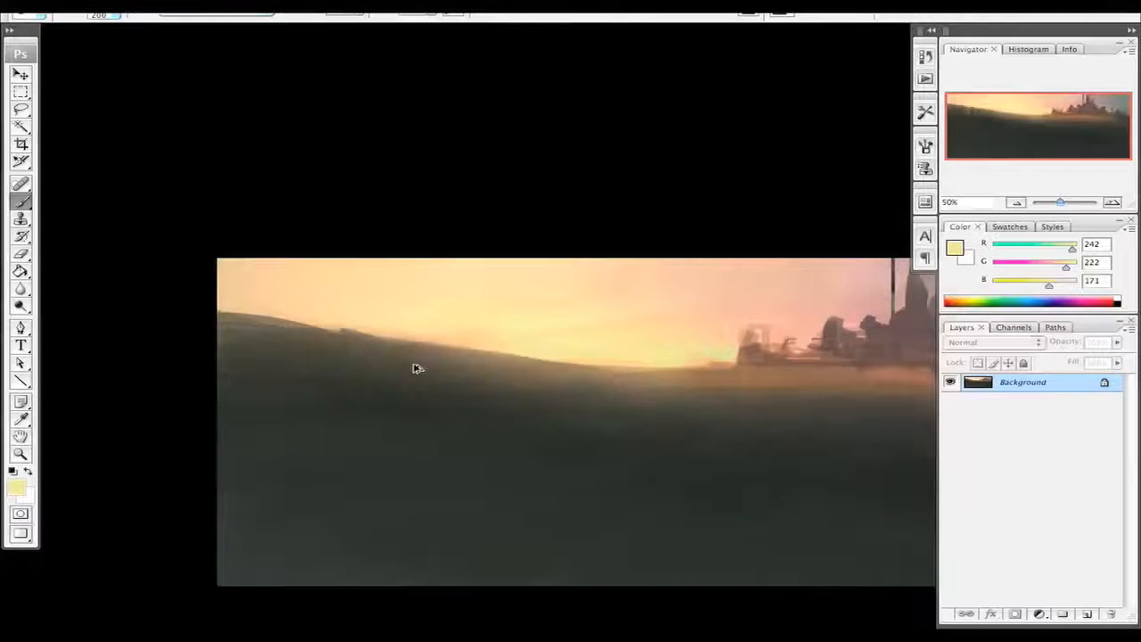
pyautogui.moveTo(425, 334); pyautogui.dragTo(516, 341)
pyautogui.moveTo(591, 339); pyautogui.dragTo(472, 327)
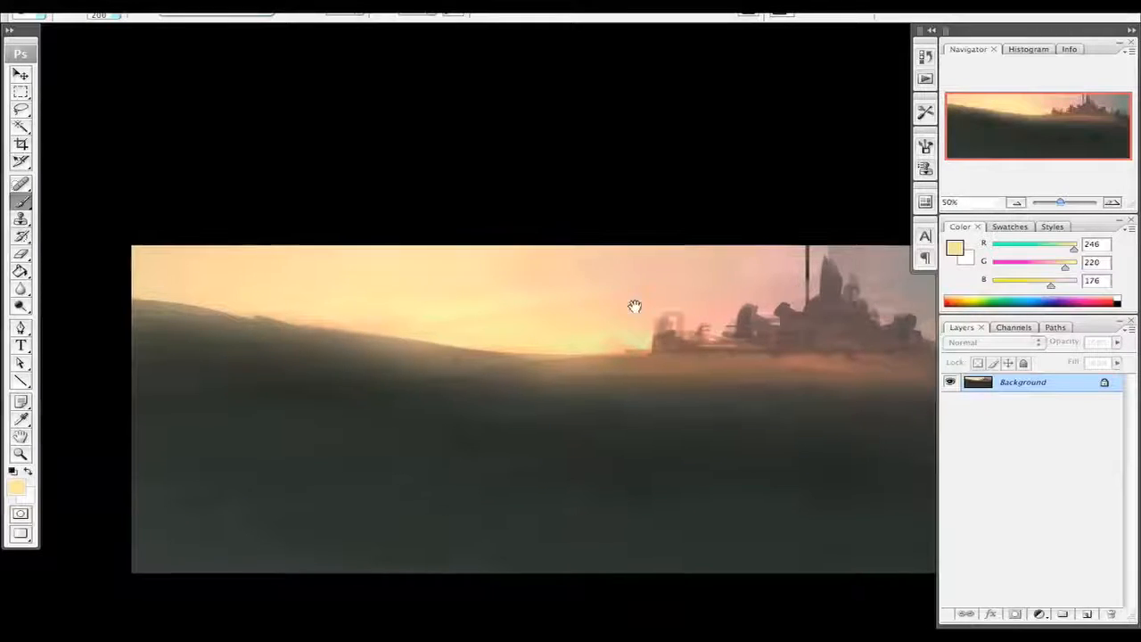
# - Sample a grey near the castle, choose the textured 60 px brush tip and sketch a faint distant hill left of the castle
pyautogui.hscroll(5, 708, 313)
pyautogui.keyDown('alt'); pyautogui.click(782, 318); pyautogui.keyUp('alt')
pyautogui.press('F5')
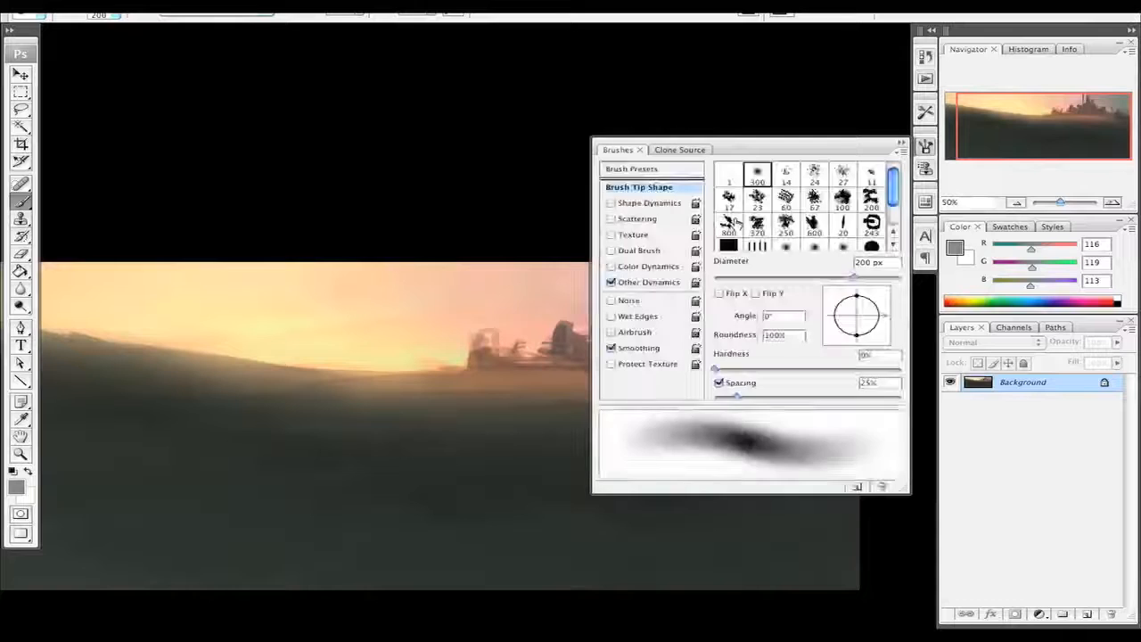
pyautogui.click(784, 207)
pyautogui.press('F5')
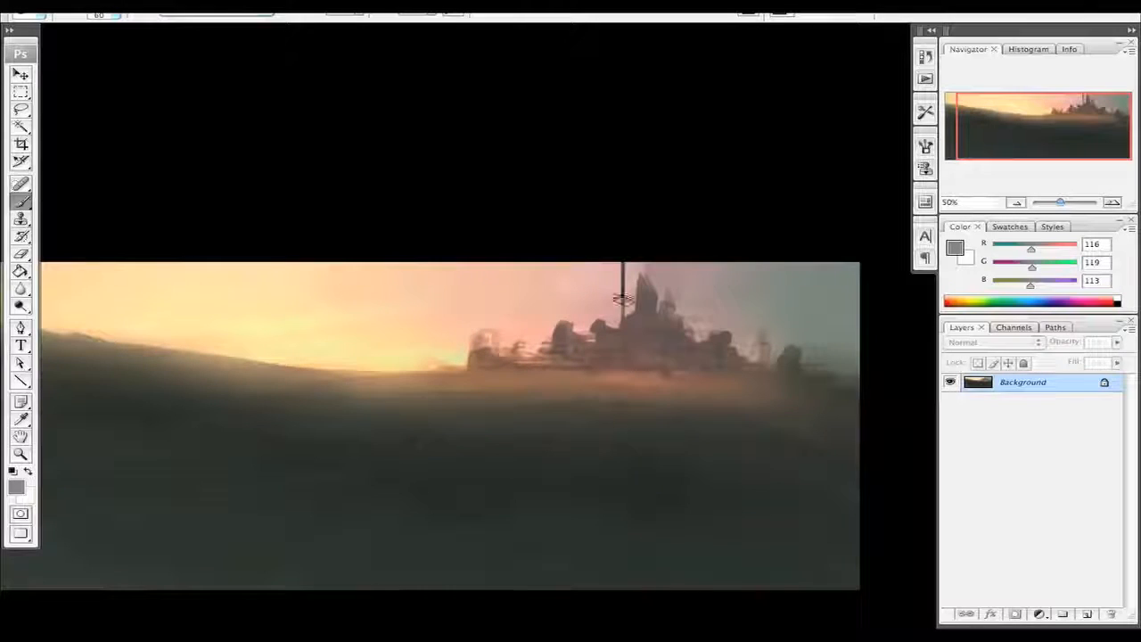
pyautogui.moveTo(257, 345); pyautogui.dragTo(526, 321)
pyautogui.moveTo(305, 356)
pyautogui.mouseDown()
pyautogui.moveTo(443, 341)
pyautogui.moveTo(433, 360)
pyautogui.moveTo(459, 371)
pyautogui.moveTo(343, 362)
pyautogui.mouseUp()
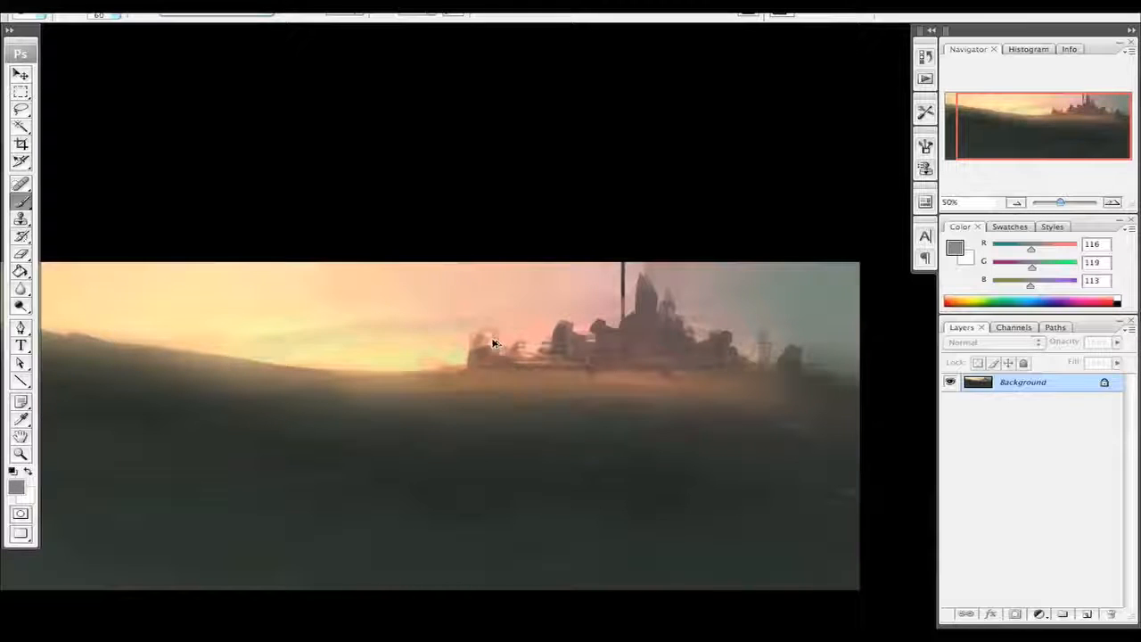
# - Darken the sampled sky pink to a muted brown and paint a distant mountain slope rising from the horizon behind the castle
pyautogui.keyDown('alt'); pyautogui.click(472, 312); pyautogui.keyUp('alt')
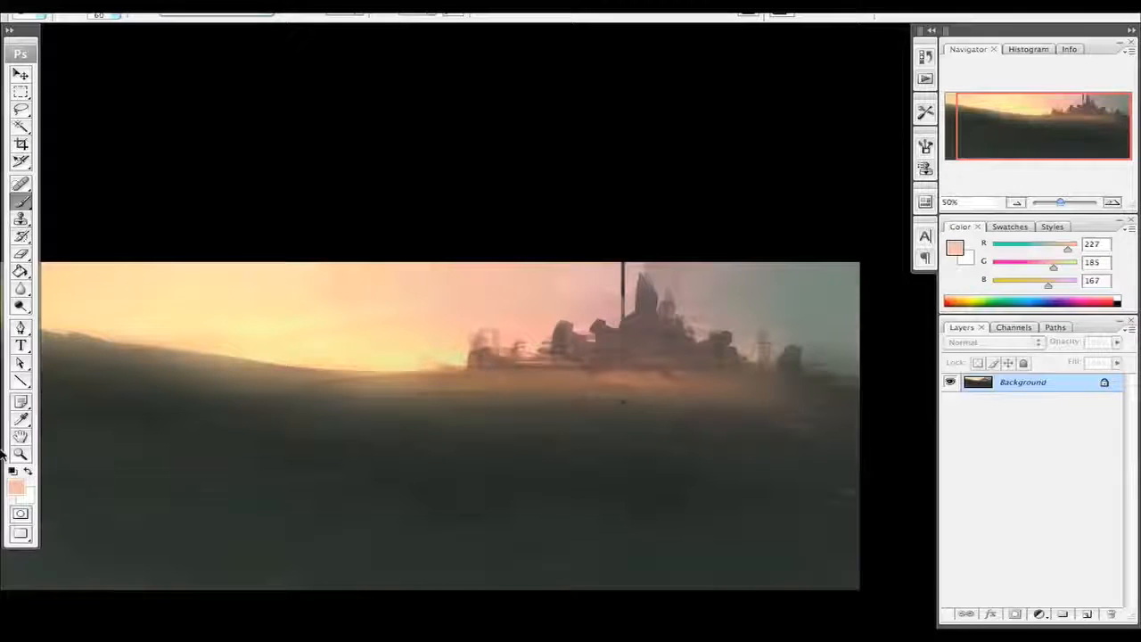
pyautogui.click(16, 486)
pyautogui.click(538, 457)
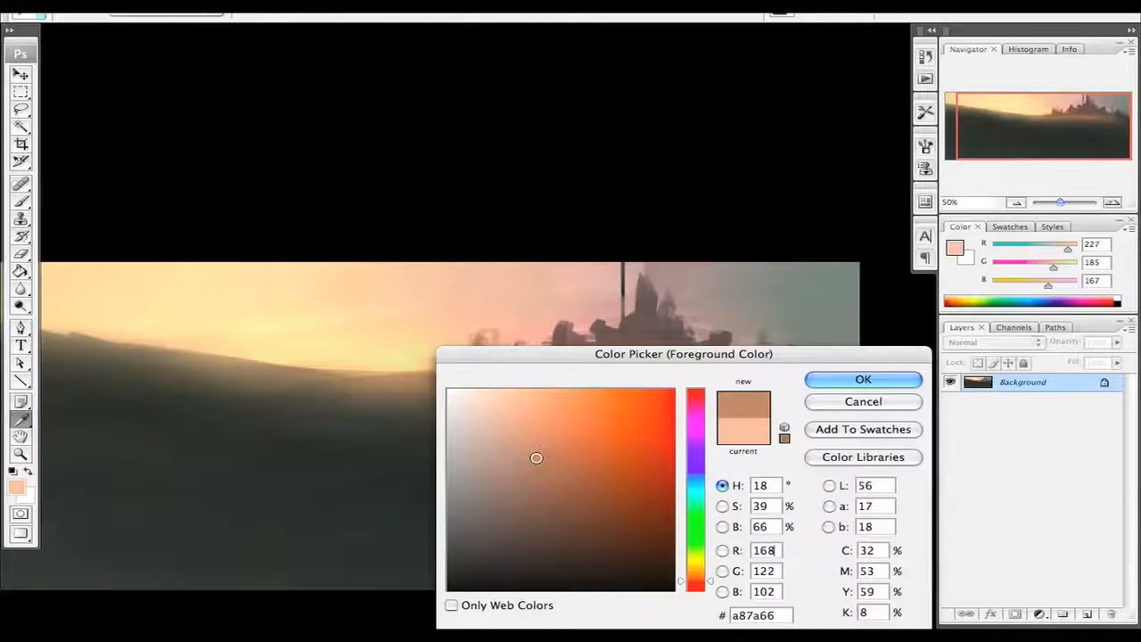
pyautogui.click(521, 482)
pyautogui.click(861, 380)
pyautogui.moveTo(402, 326)
pyautogui.mouseDown()
pyautogui.moveTo(476, 312)
pyautogui.moveTo(316, 345)
pyautogui.moveTo(597, 304)
pyautogui.moveTo(581, 294)
pyautogui.moveTo(547, 323)
pyautogui.moveTo(570, 306)
pyautogui.moveTo(587, 318)
pyautogui.moveTo(526, 344)
pyautogui.mouseUp()
pyautogui.moveTo(594, 309)
pyautogui.mouseDown()
pyautogui.moveTo(439, 353)
pyautogui.moveTo(363, 354)
pyautogui.moveTo(454, 344)
pyautogui.moveTo(432, 336)
pyautogui.moveTo(430, 351)
pyautogui.moveTo(392, 366)
pyautogui.moveTo(433, 355)
pyautogui.moveTo(374, 354)
pyautogui.moveTo(444, 337)
pyautogui.moveTo(232, 369)
pyautogui.moveTo(433, 331)
pyautogui.moveTo(507, 302)
pyautogui.moveTo(537, 312)
pyautogui.moveTo(573, 287)
pyautogui.moveTo(559, 320)
pyautogui.moveTo(664, 253)
pyautogui.moveTo(576, 305)
pyautogui.moveTo(606, 285)
pyautogui.moveTo(675, 282)
pyautogui.mouseUp()
# - Sample the brown of the distant mountain and darken the foreground colour to R 110, G 88, B 84
pyautogui.keyDown('alt'); pyautogui.click(675, 281); pyautogui.keyUp('alt')
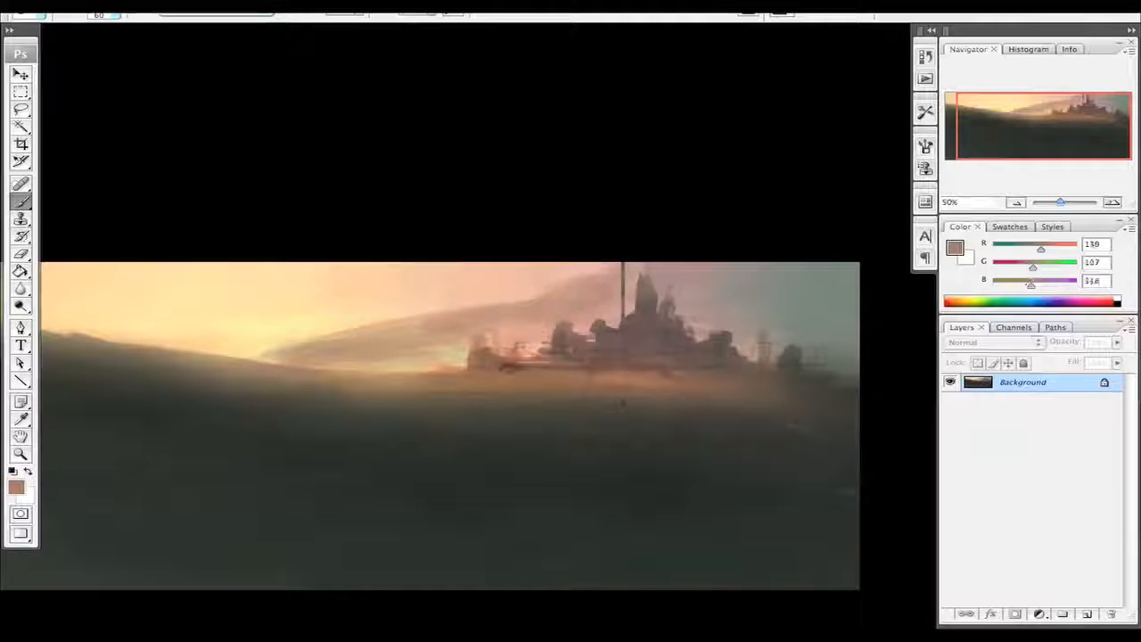
pyautogui.click(16, 486)
pyautogui.moveTo(491, 499); pyautogui.dragTo(513, 504)
pyautogui.click(863, 379)
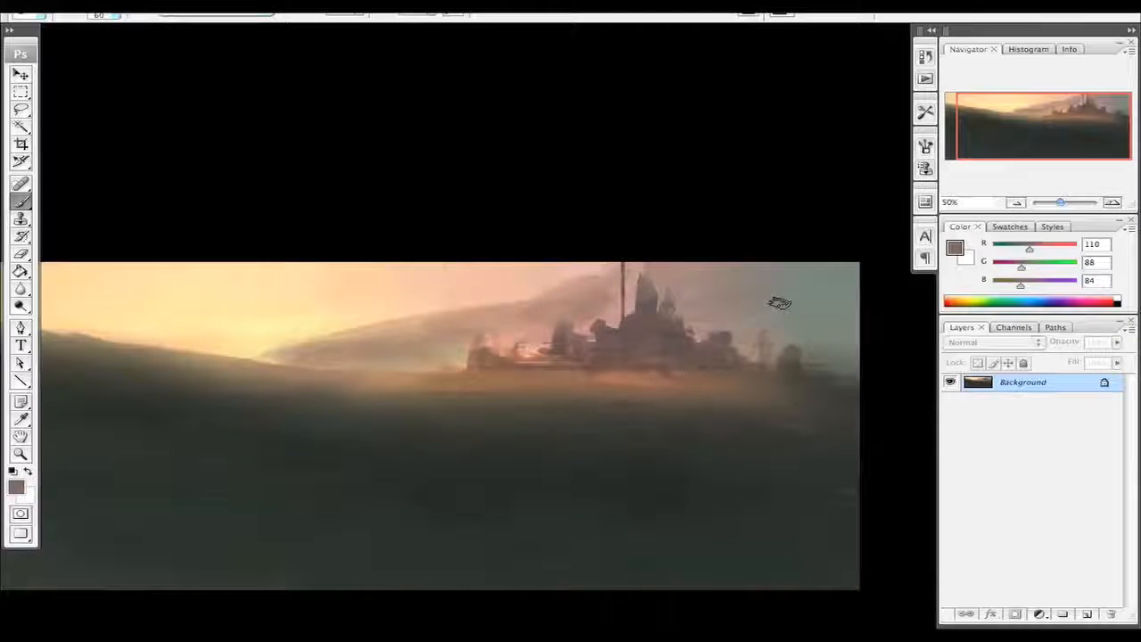
# - Fill out the distant mountain slope left of the castle with sampled browns, and sample the pale yellow sky at its foot
pyautogui.keyDown('alt'); pyautogui.click(405, 341); pyautogui.keyUp('alt')
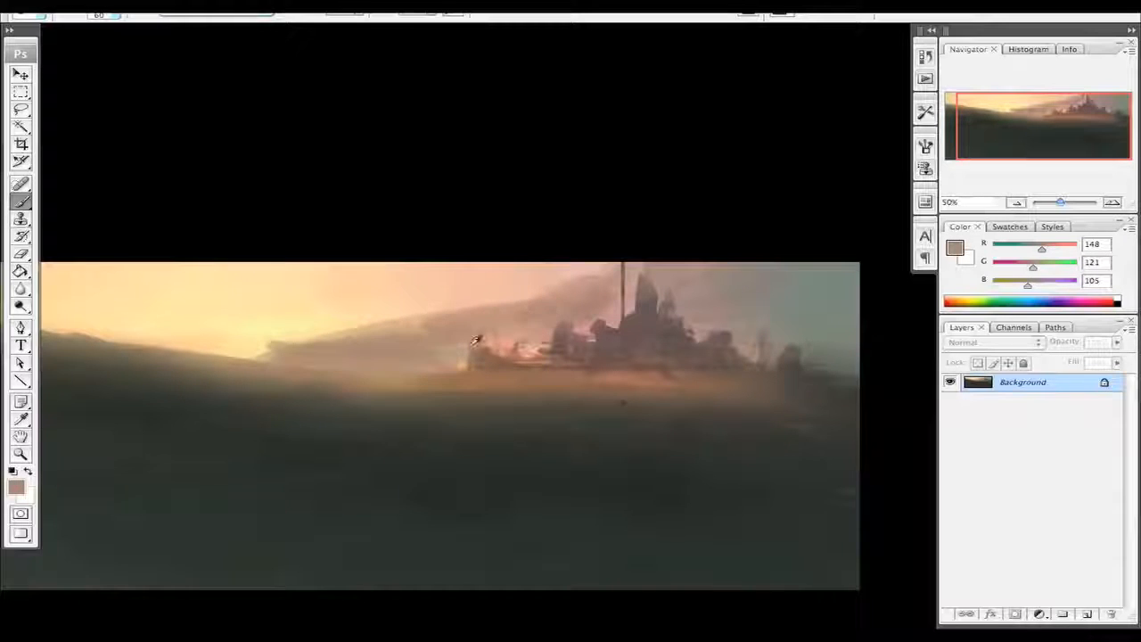
pyautogui.keyDown('alt'); pyautogui.click(476, 342); pyautogui.keyUp('alt')
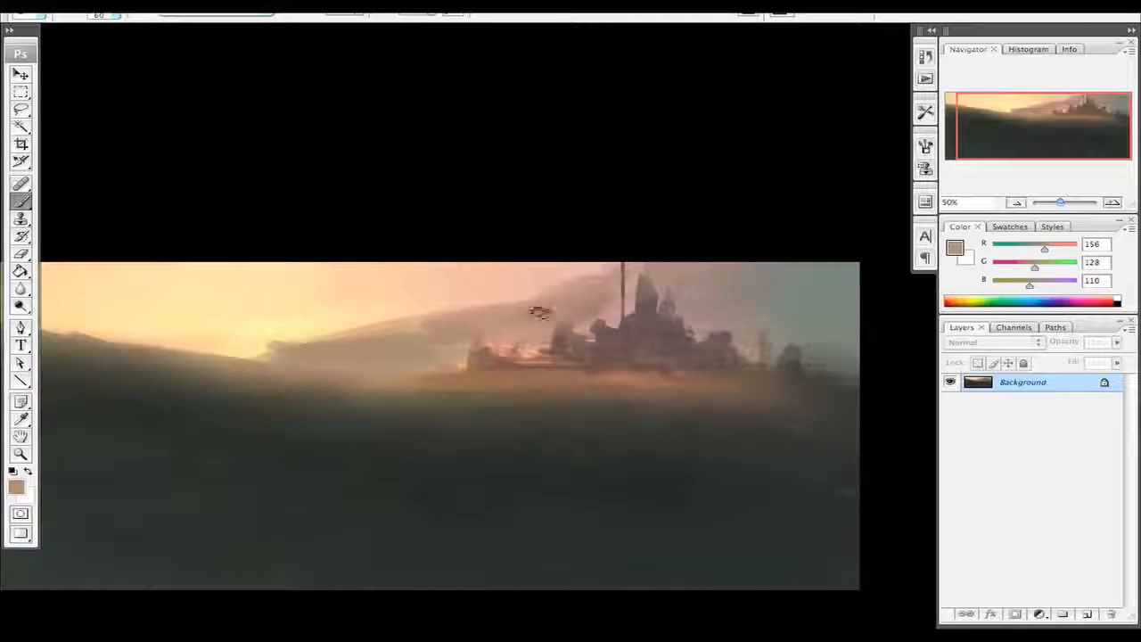
pyautogui.keyDown('alt'); pyautogui.click(624, 300); pyautogui.keyUp('alt')
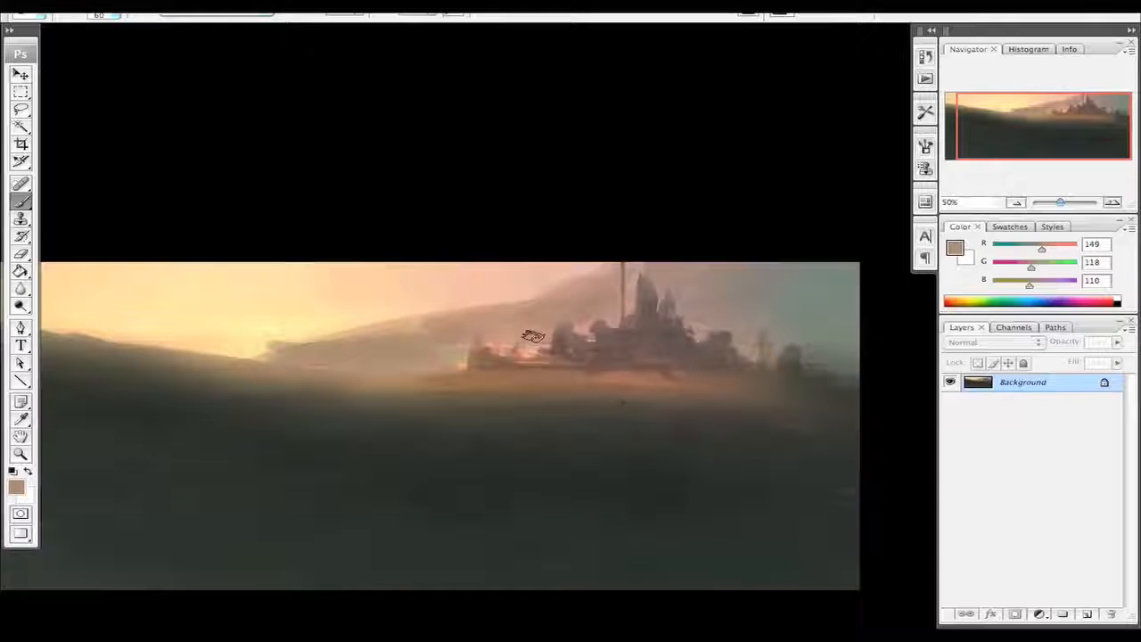
pyautogui.keyDown('alt'); pyautogui.click(582, 297); pyautogui.keyUp('alt')
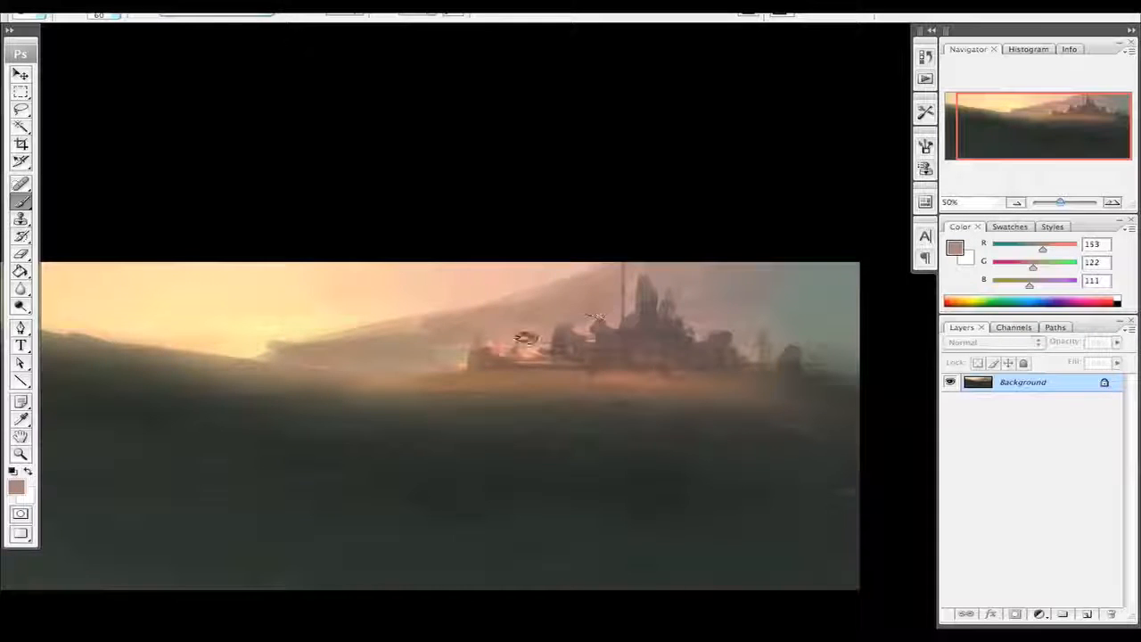
pyautogui.keyDown('alt'); pyautogui.click(241, 337); pyautogui.keyUp('alt')
pyautogui.keyDown('alt'); pyautogui.click(267, 339); pyautogui.keyUp('alt')
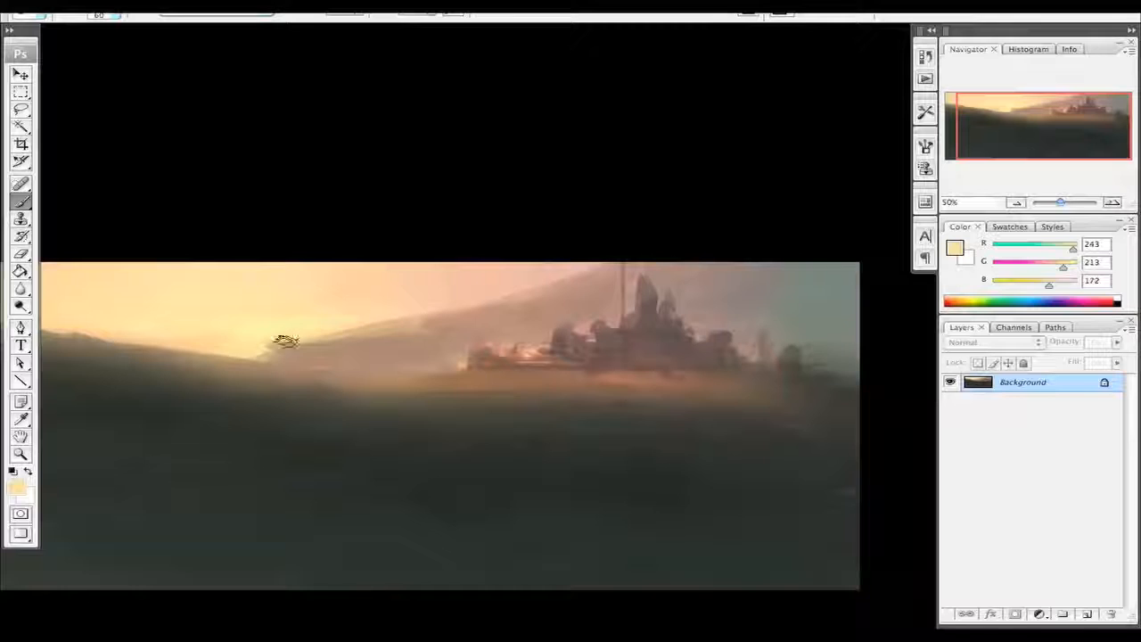
# - Refine the mountain's ridge line against the sky, alternating sampled peach sky tones with the mountain's brown
pyautogui.keyDown('alt'); pyautogui.click(509, 298); pyautogui.keyUp('alt')
pyautogui.keyDown('alt'); pyautogui.click(235, 338); pyautogui.keyUp('alt')
pyautogui.keyDown('alt'); pyautogui.click(581, 288); pyautogui.keyUp('alt')
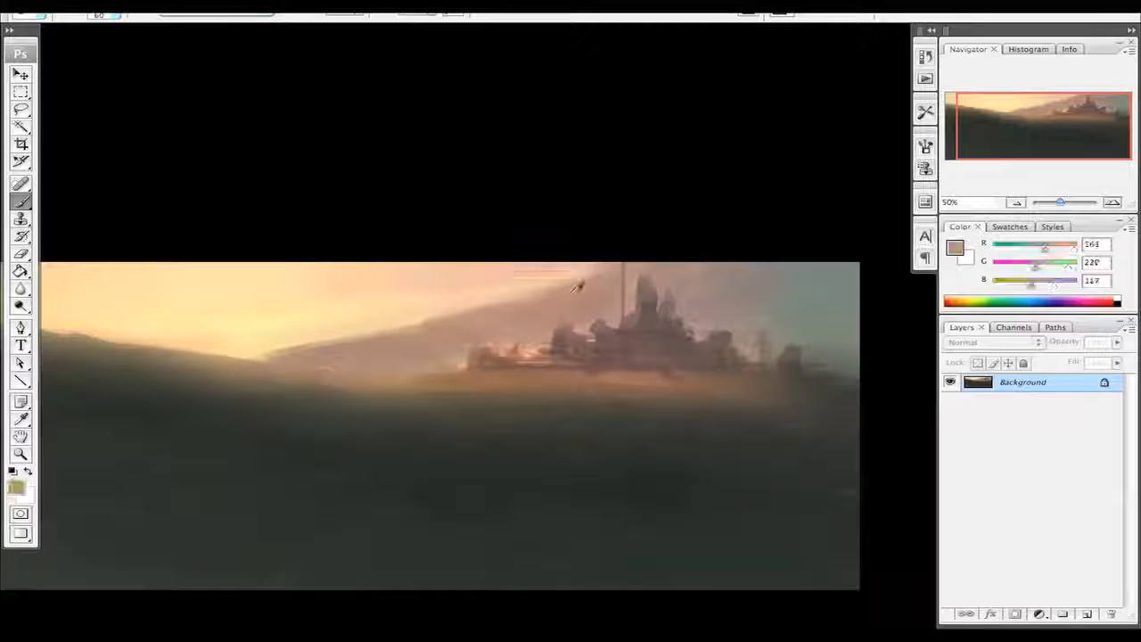
pyautogui.keyDown('alt'); pyautogui.click(557, 260); pyautogui.keyUp('alt')
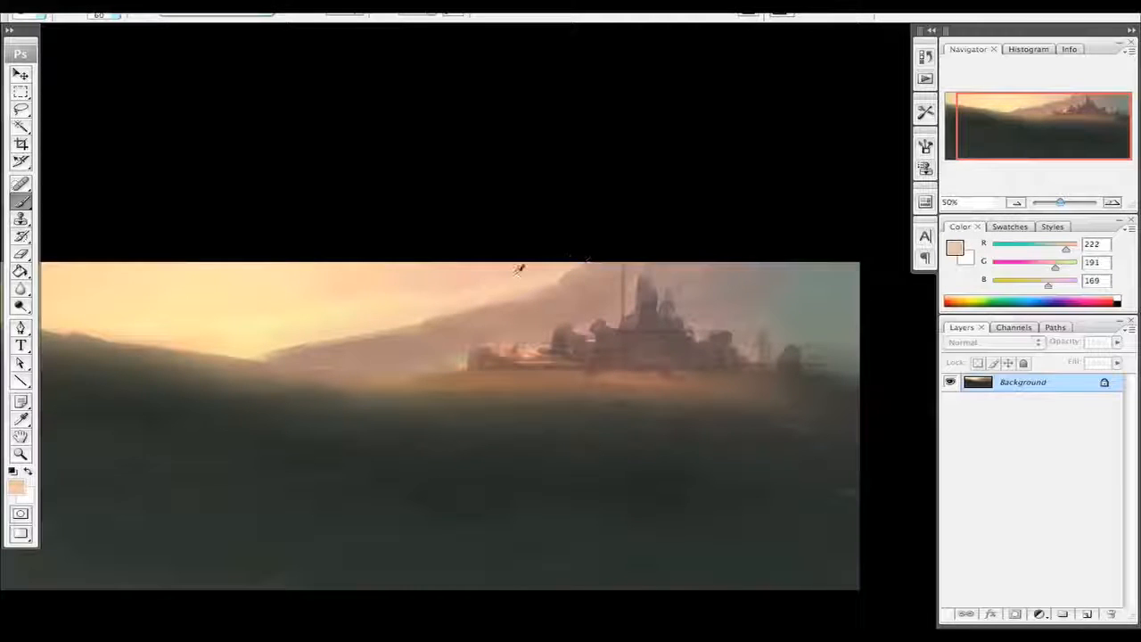
pyautogui.keyDown('alt'); pyautogui.click(508, 280); pyautogui.keyUp('alt')
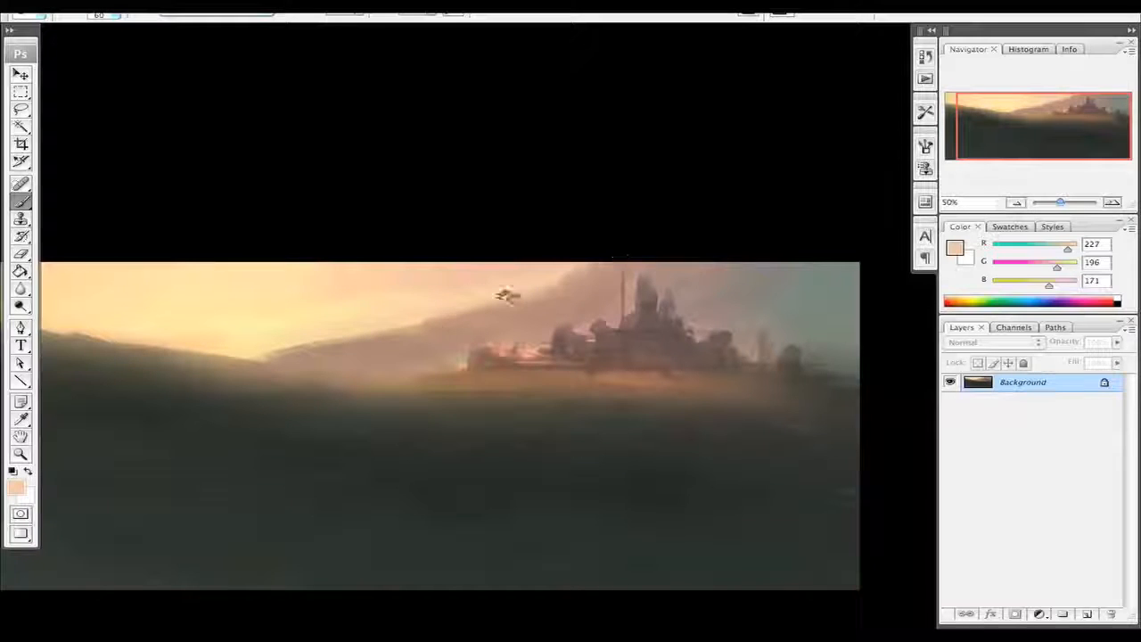
# - Sample the warm brown below the castle and extend the sunlit strip of field towards the left hill
pyautogui.moveTo(313, 377); pyautogui.dragTo(367, 320)
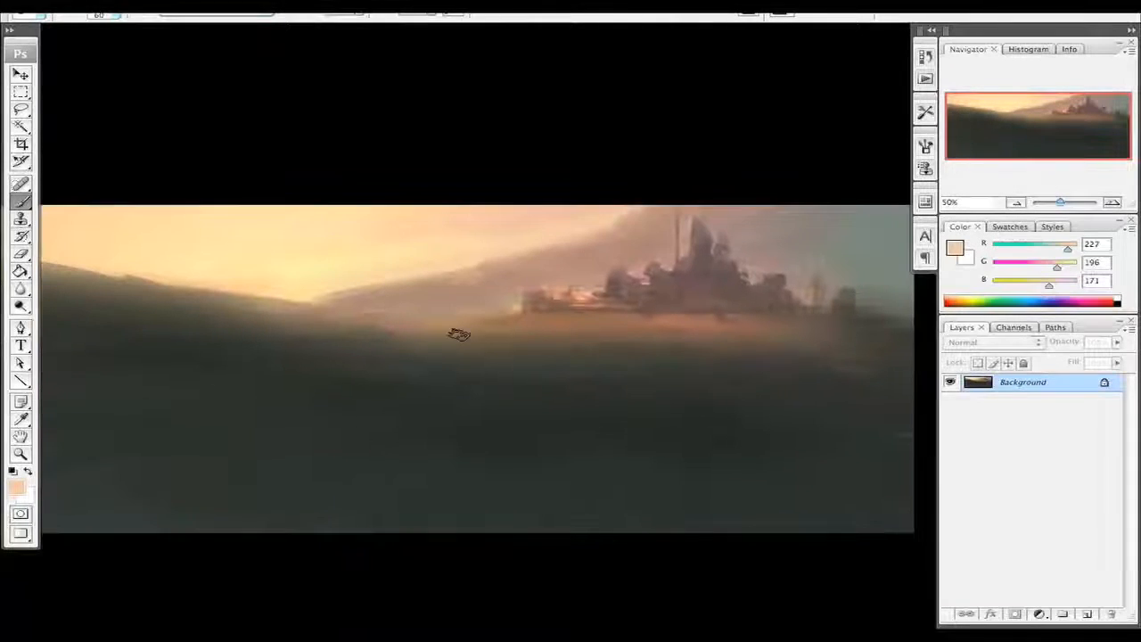
pyautogui.keyDown('alt'); pyautogui.click(528, 321); pyautogui.keyUp('alt')
pyautogui.moveTo(526, 319); pyautogui.dragTo(449, 317)
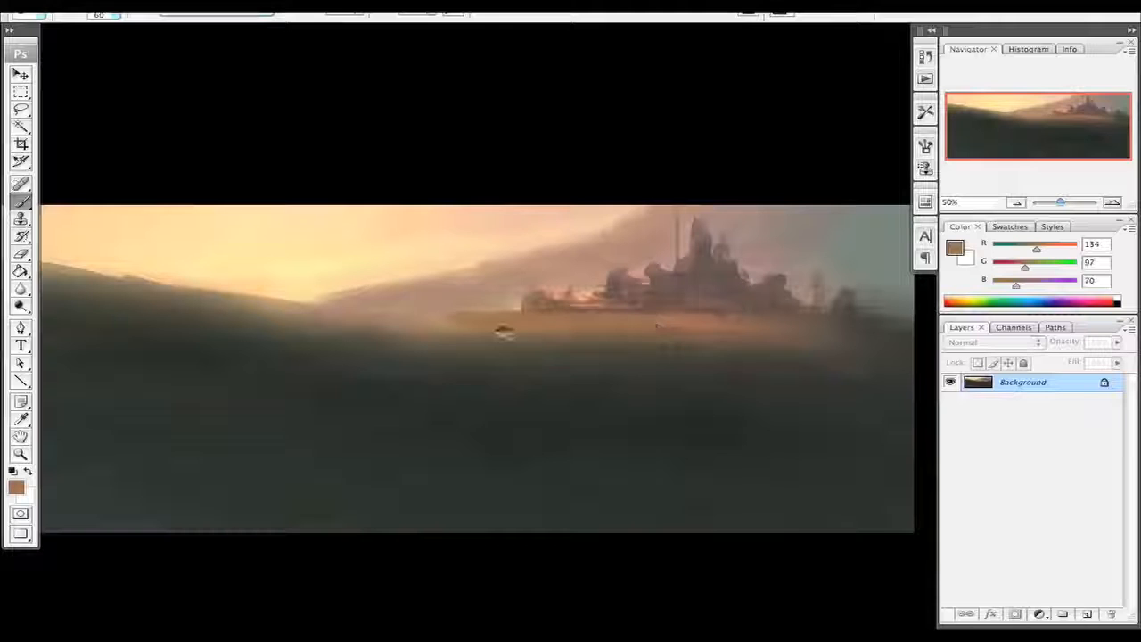
pyautogui.keyDown('alt'); pyautogui.click(471, 326); pyautogui.keyUp('alt')
pyautogui.moveTo(621, 391); pyautogui.dragTo(516, 366)
# - Sample dark tones from the field and blend the shadowed ground below the sunlit strip and along the left hill's foot
pyautogui.keyDown('alt'); pyautogui.click(631, 348); pyautogui.keyUp('alt')
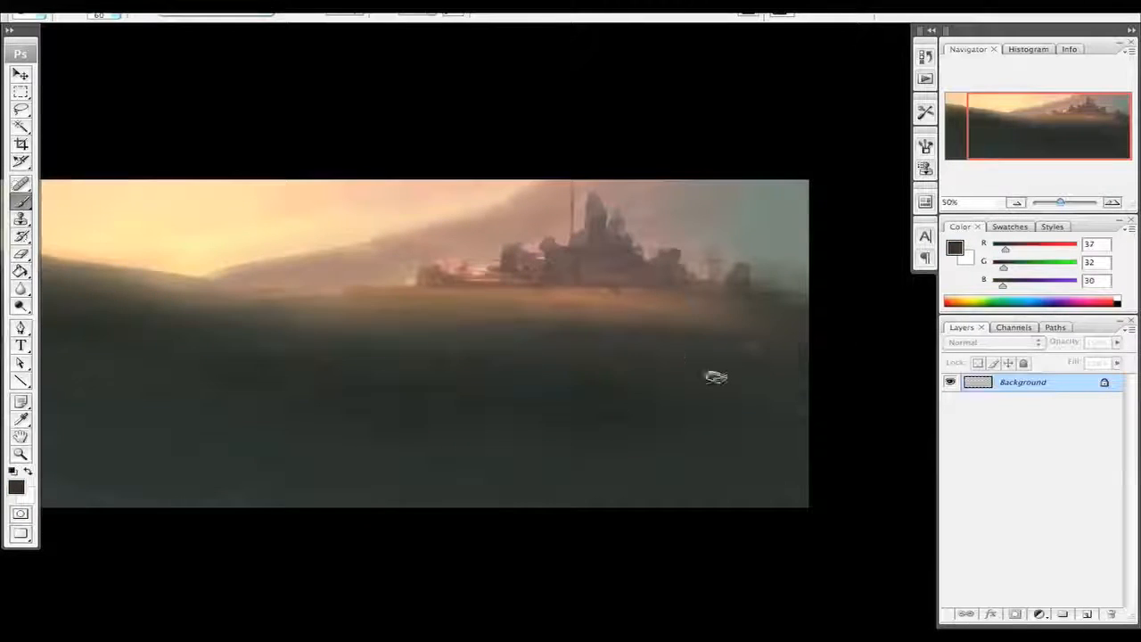
pyautogui.moveTo(607, 416)
pyautogui.mouseDown()
pyautogui.moveTo(654, 434)
pyautogui.moveTo(715, 402)
pyautogui.mouseUp()
pyautogui.keyDown('alt'); pyautogui.click(288, 306); pyautogui.keyUp('alt')
pyautogui.moveTo(189, 279)
pyautogui.mouseDown()
pyautogui.moveTo(299, 280)
pyautogui.moveTo(261, 296)
pyautogui.mouseUp()
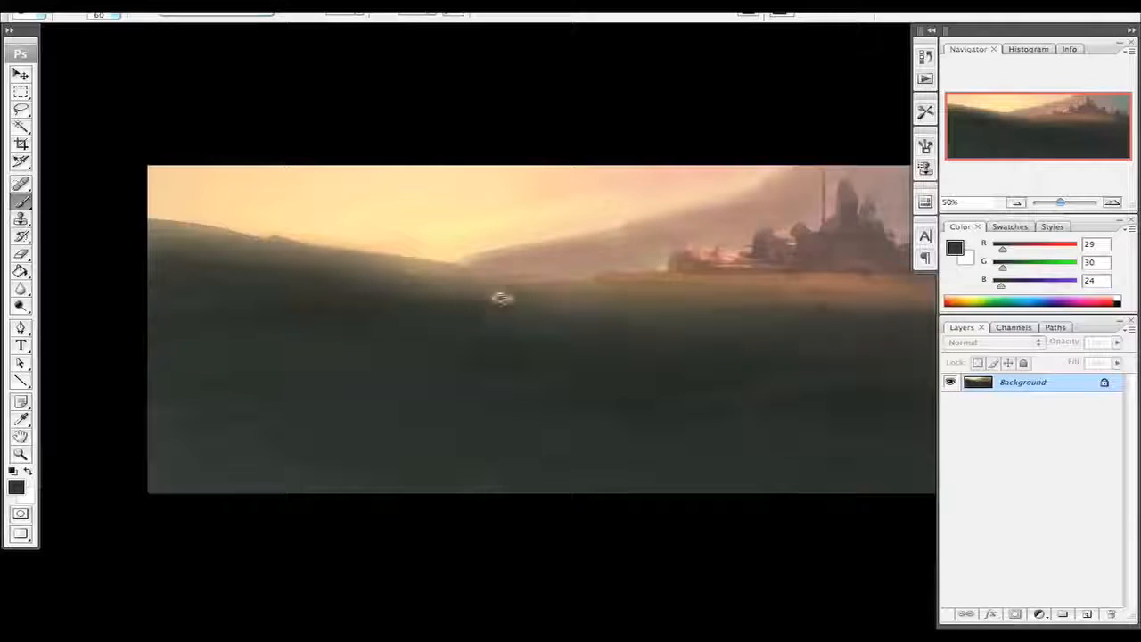
pyautogui.moveTo(871, 351); pyautogui.dragTo(721, 369)
pyautogui.keyDown('alt'); pyautogui.click(642, 340); pyautogui.keyUp('alt')
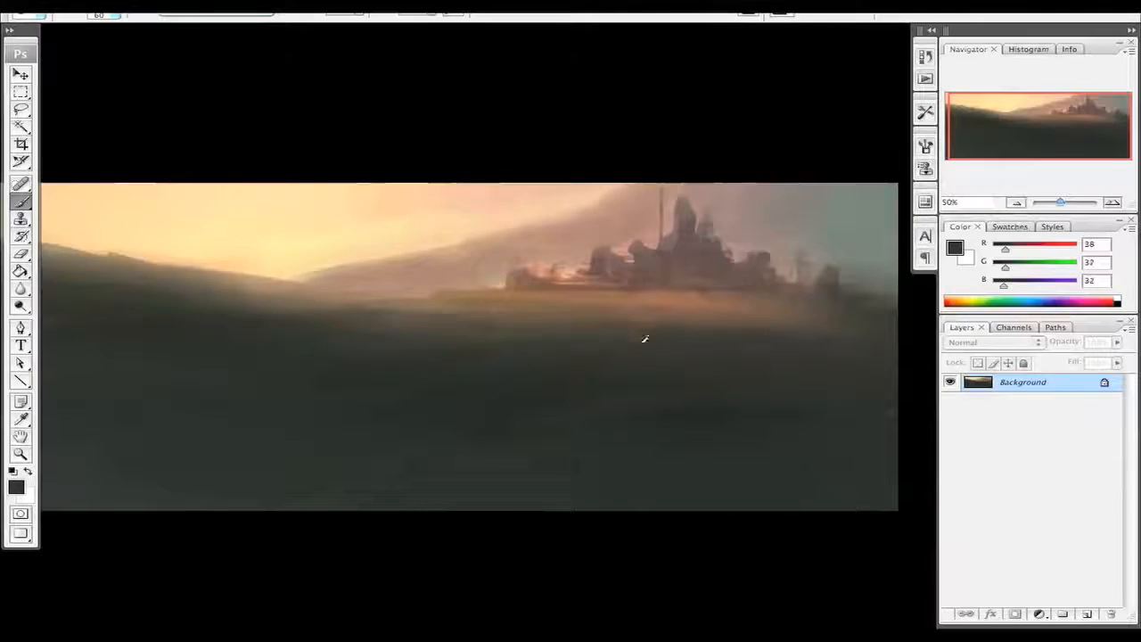
# - Sample a dark grey-brown of R 56, G 53, B 46 and darken the right-hand tree and castle silhouettes with a 20 px brush
pyautogui.moveTo(647, 380); pyautogui.dragTo(634, 241)
pyautogui.keyDown('alt'); pyautogui.click(634, 243); pyautogui.keyUp('alt')
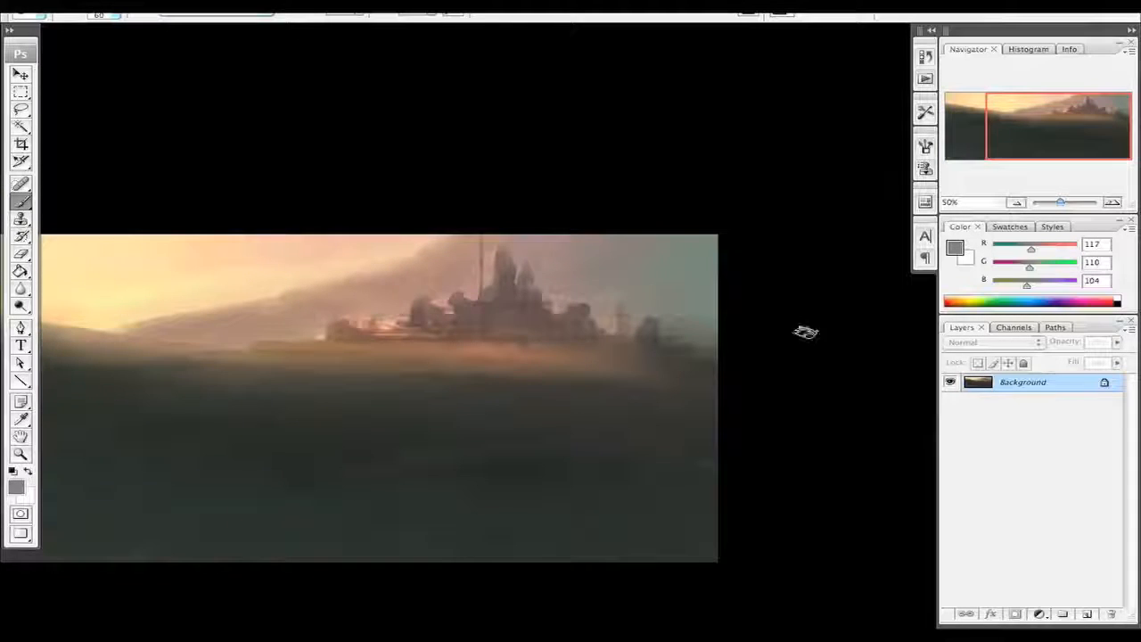
pyautogui.keyDown('alt'); pyautogui.click(636, 349); pyautogui.keyUp('alt')
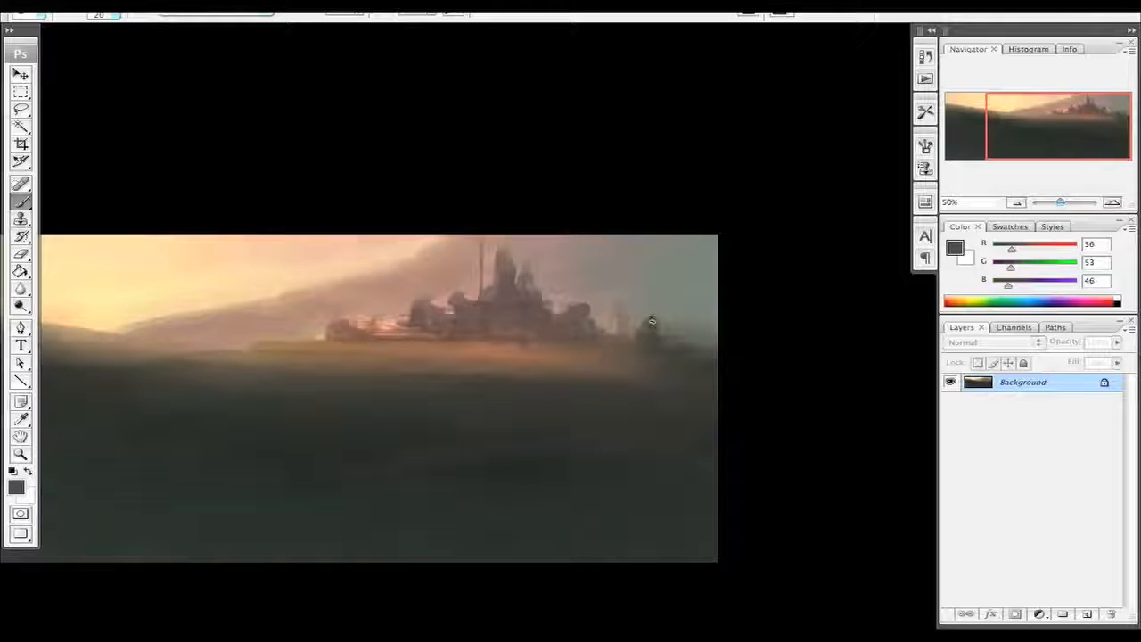
pyautogui.moveTo(536, 373); pyautogui.dragTo(597, 350)
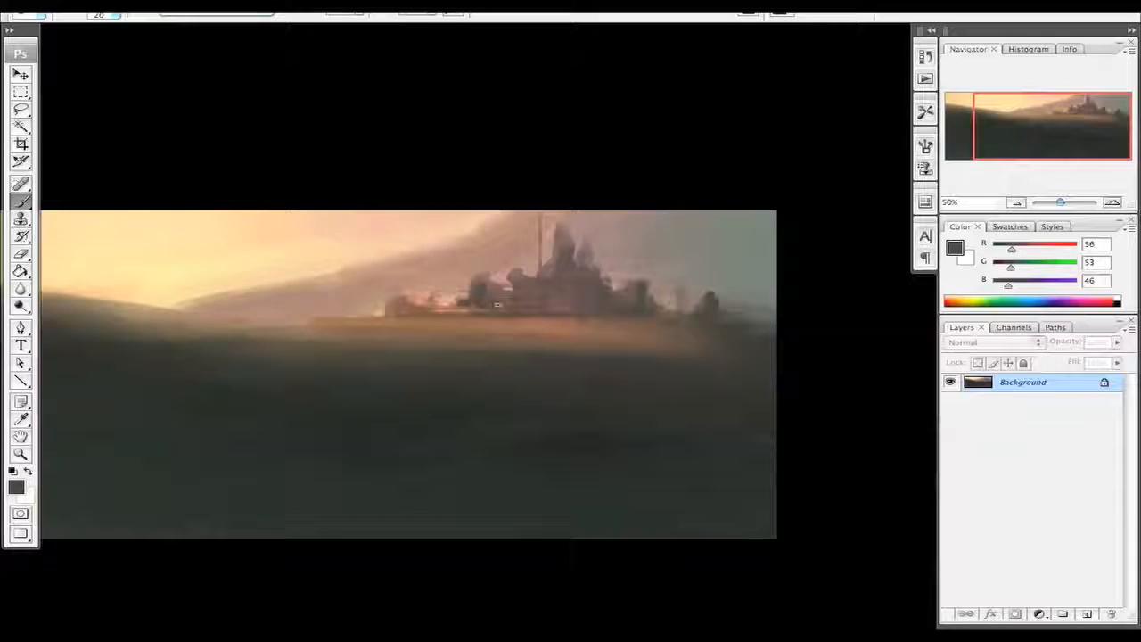
pyautogui.moveTo(399, 310); pyautogui.dragTo(444, 312)
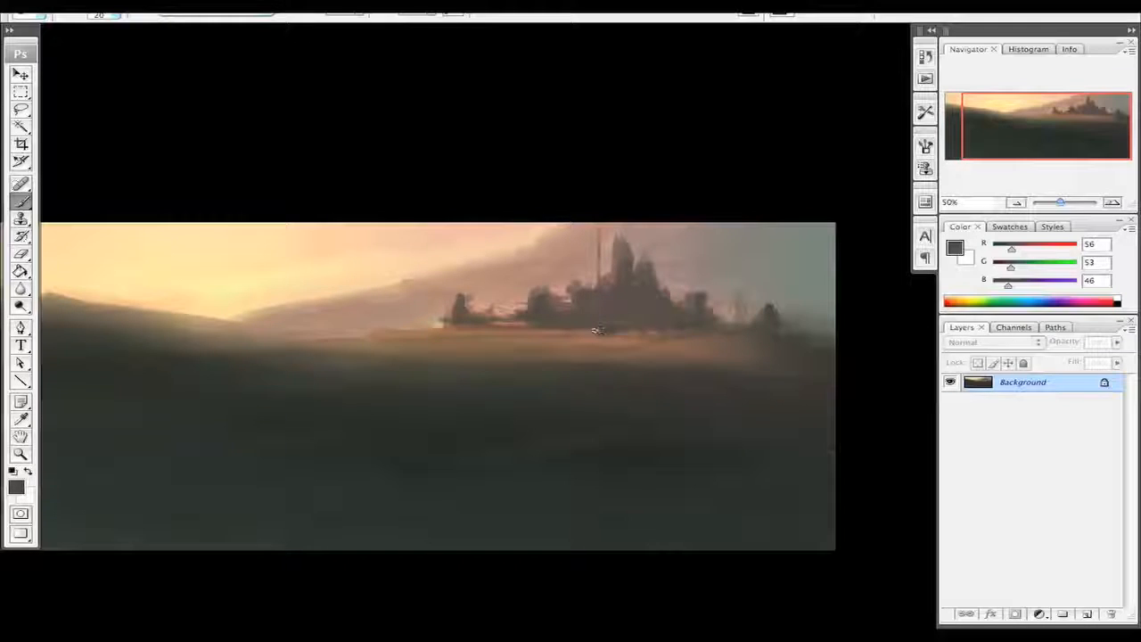
# - Paint a small dark shape at the castle's base and sample the castle's brown of R 80, G 62, B 54
pyautogui.moveTo(608, 335)
pyautogui.mouseDown()
pyautogui.moveTo(596, 335)
pyautogui.moveTo(611, 339)
pyautogui.mouseUp()
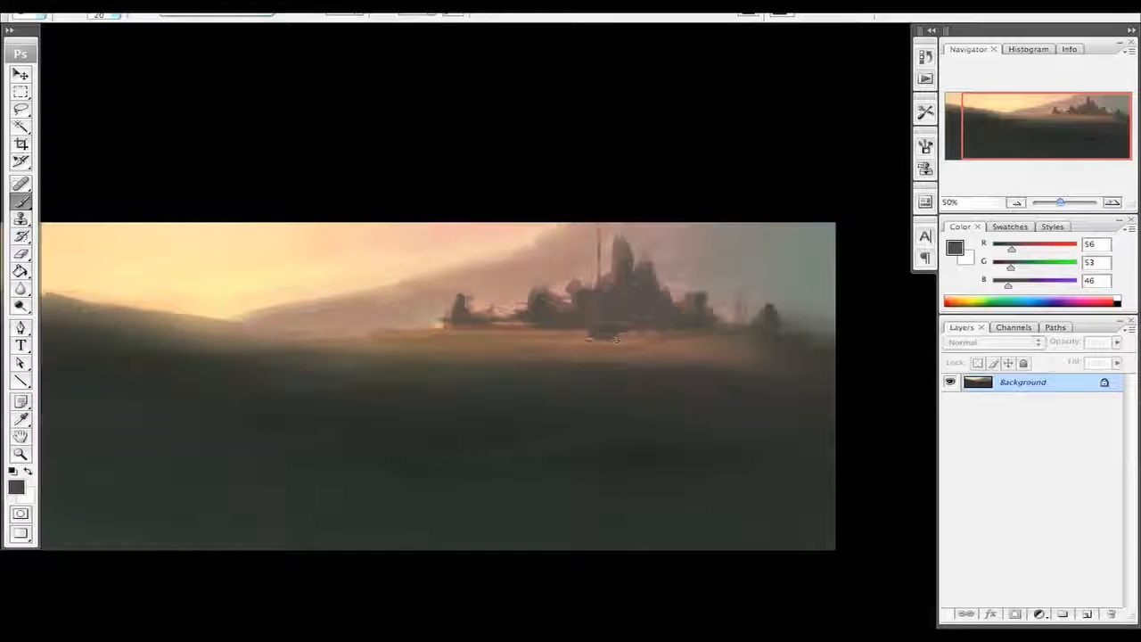
pyautogui.moveTo(459, 386); pyautogui.dragTo(517, 379)
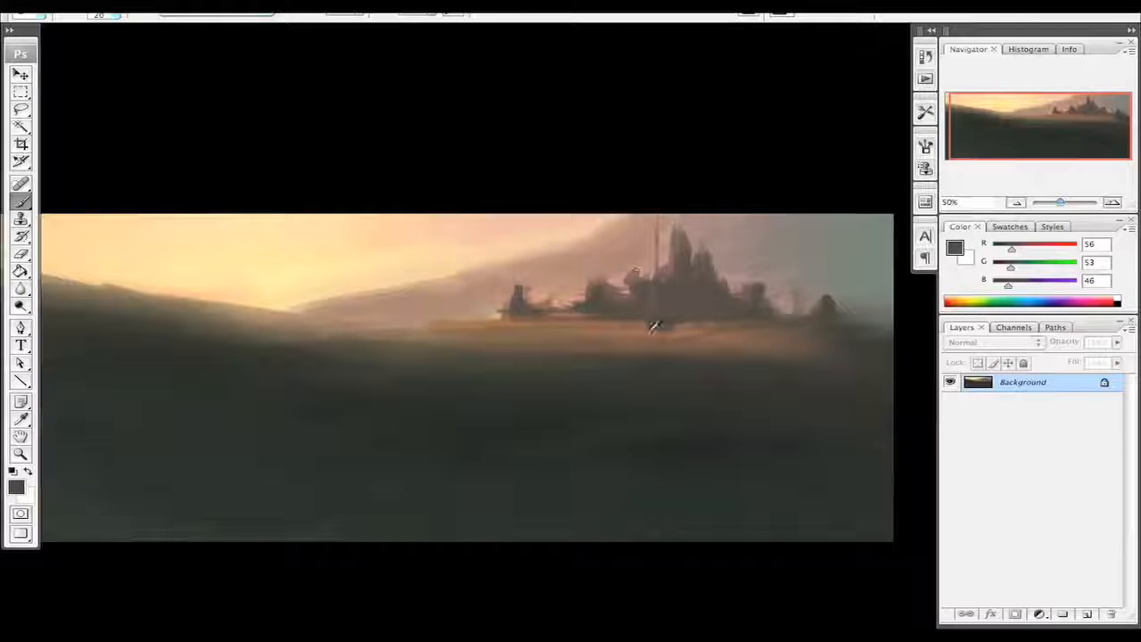
pyautogui.moveTo(648, 321); pyautogui.dragTo(670, 329)
pyautogui.keyDown('alt'); pyautogui.click(667, 312); pyautogui.keyUp('alt')
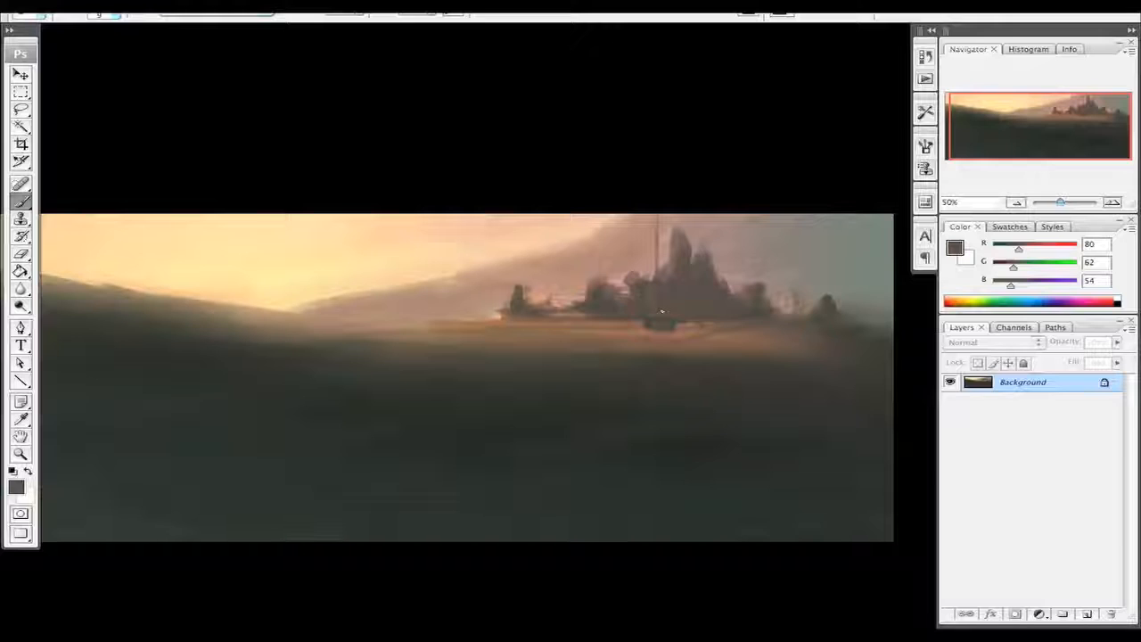
pyautogui.moveTo(604, 314); pyautogui.dragTo(696, 244)
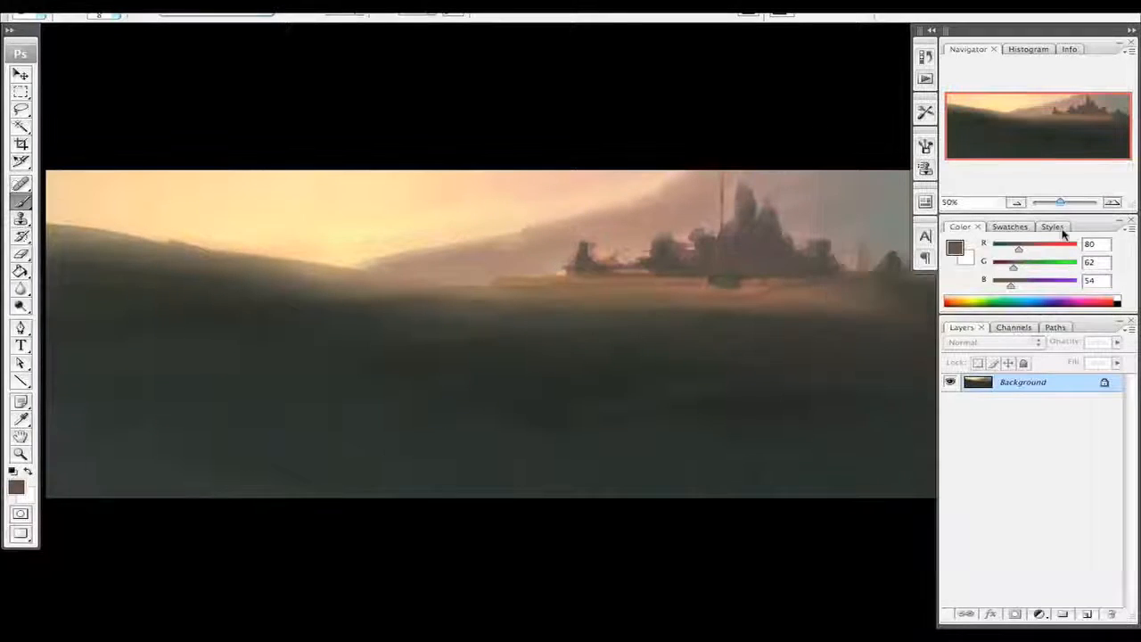
# - Set the foreground colour to a dark green of R 20, G 26, B 20
pyautogui.click(1016, 202)
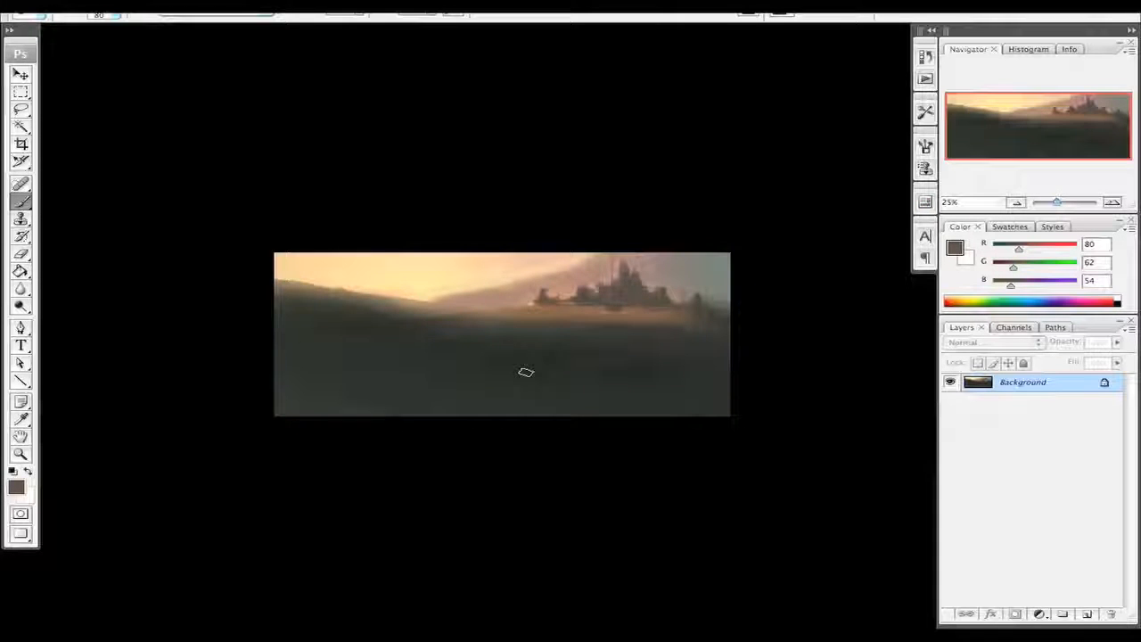
pyautogui.click(16, 487)
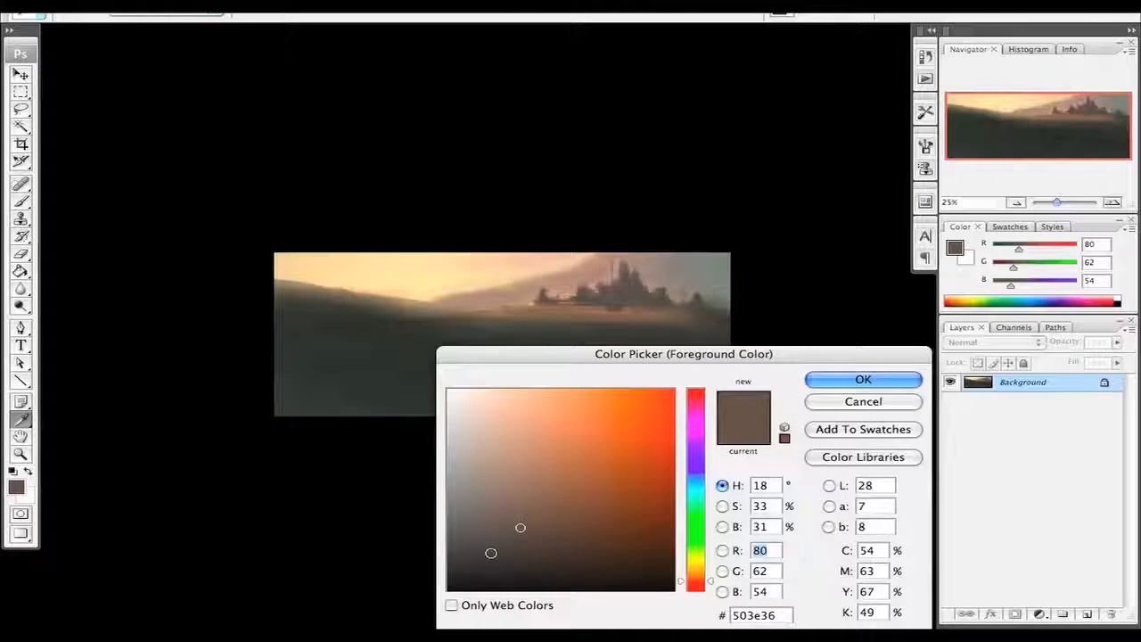
pyautogui.click(499, 548)
pyautogui.keyDown('alt'); pyautogui.click(423, 385); pyautogui.keyUp('alt')
pyautogui.click(511, 548)
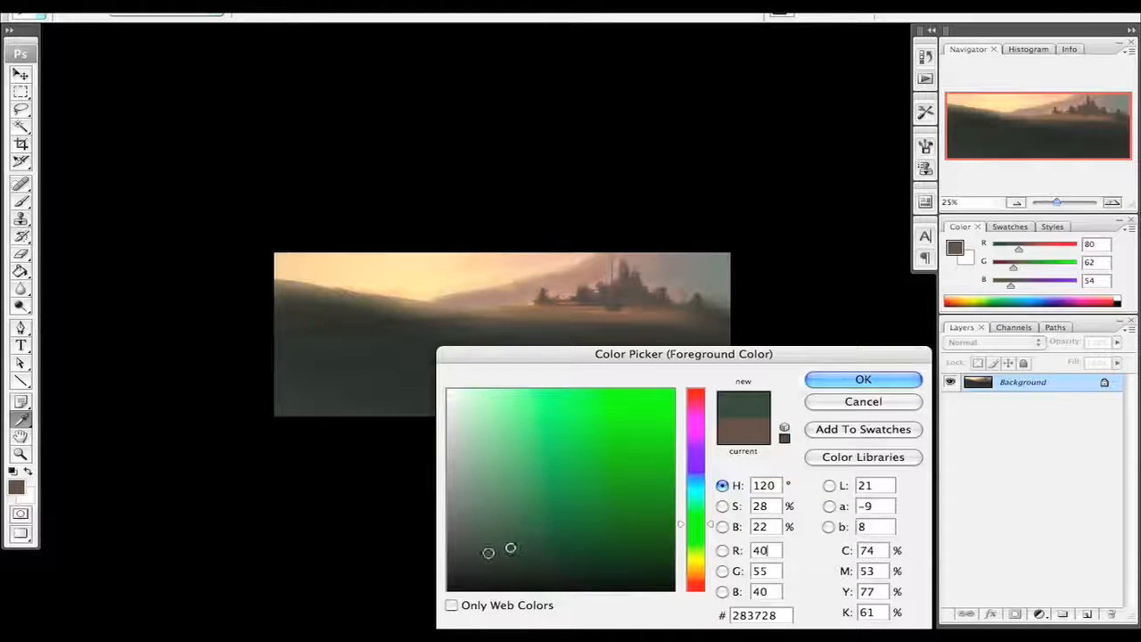
pyautogui.moveTo(510, 548); pyautogui.dragTo(502, 571)
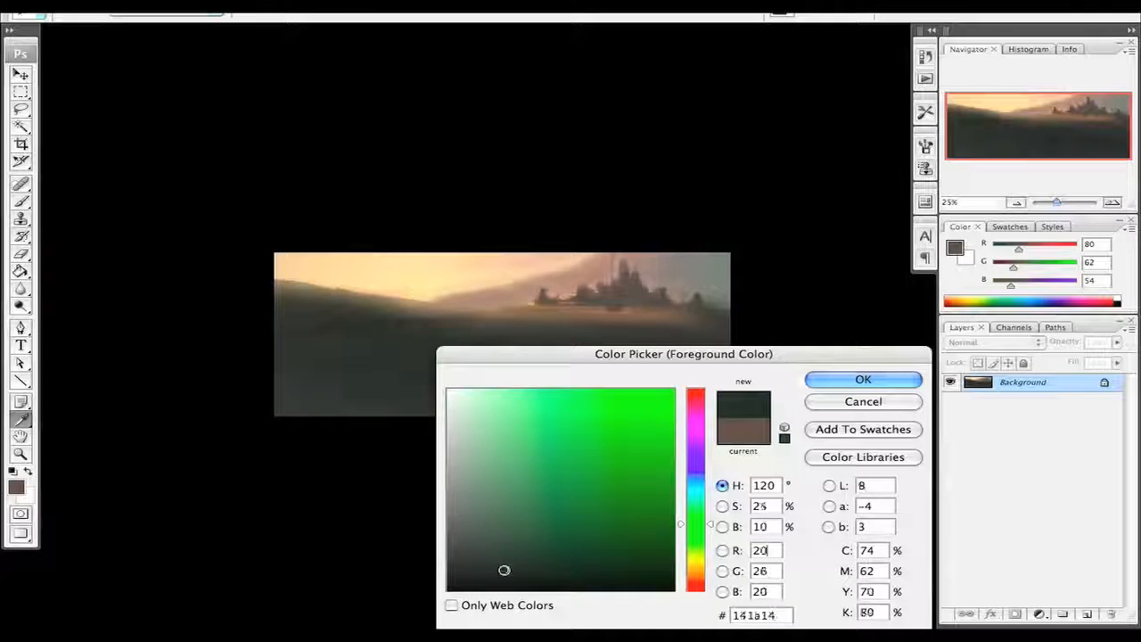
pyautogui.click(833, 385)
# - Reduce the brush to 35 px, try a stroke in the lower field and darken the foreground colour to R 17, G 20, B 17
pyautogui.press('b')
pyautogui.press('[')
pyautogui.press('[')
pyautogui.moveTo(355, 385); pyautogui.dragTo(404, 414)
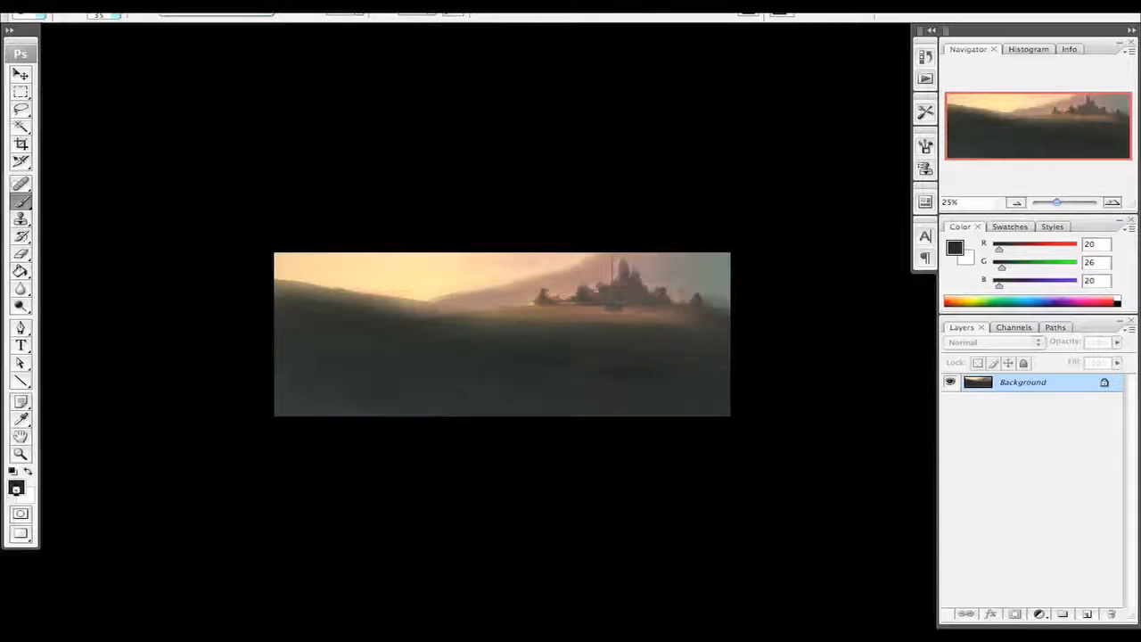
pyautogui.click(16, 487)
pyautogui.moveTo(503, 571); pyautogui.dragTo(485, 575)
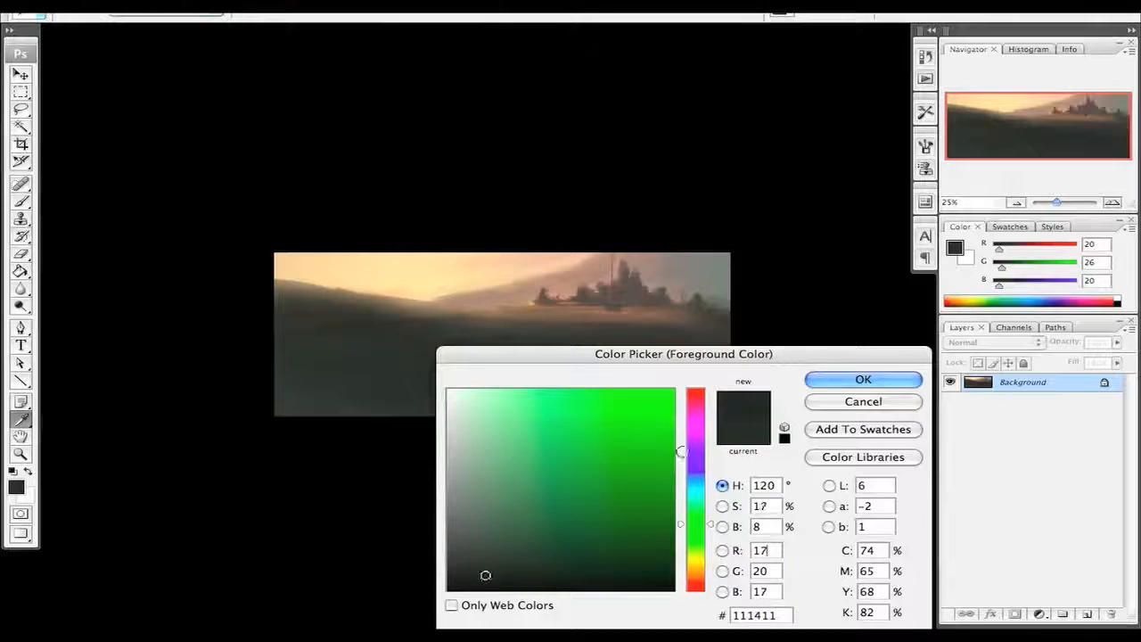
pyautogui.click(864, 381)
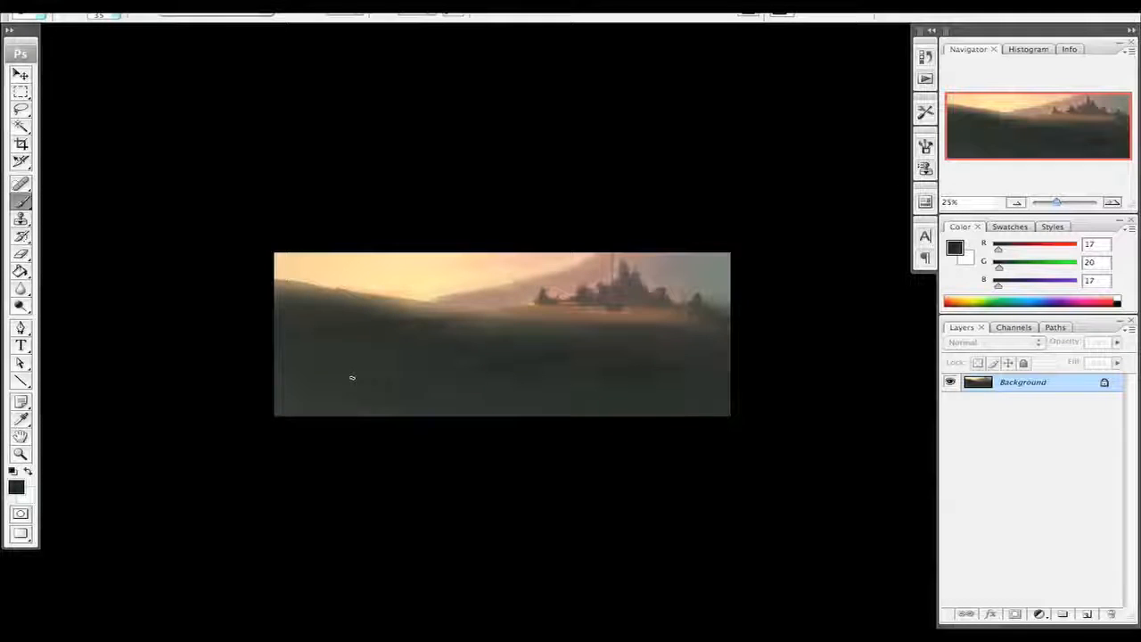
# - Add a new layer, paint faint dark marks across the foreground field and fit the painting in full-screen view
pyautogui.click(1084, 613)
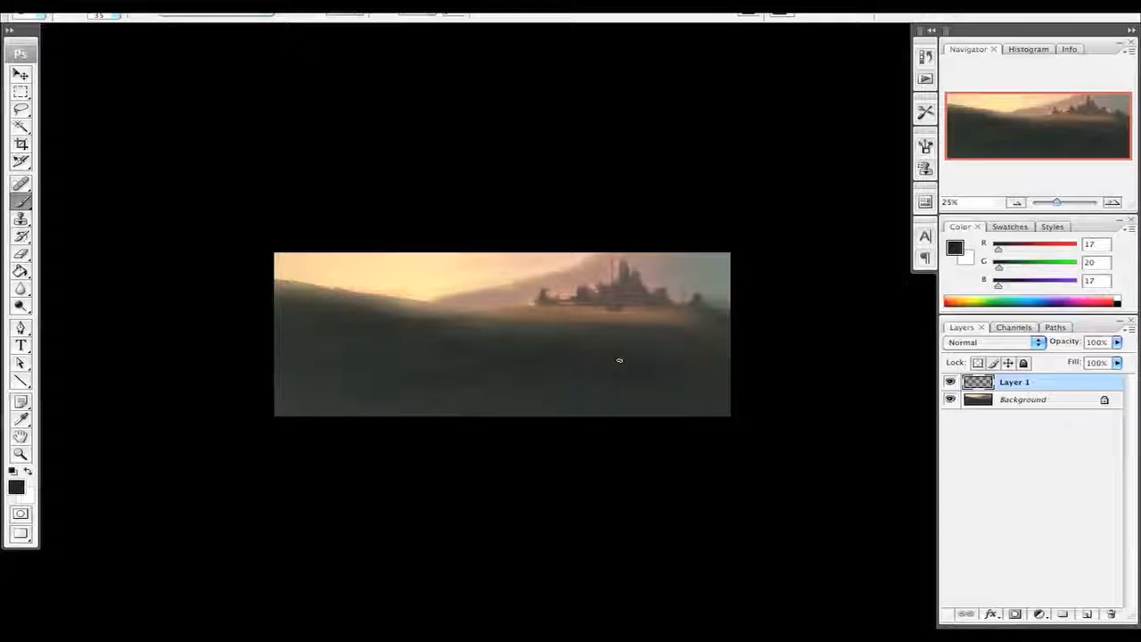
pyautogui.moveTo(673, 364)
pyautogui.mouseDown()
pyautogui.moveTo(695, 381)
pyautogui.moveTo(646, 399)
pyautogui.moveTo(614, 357)
pyautogui.mouseUp()
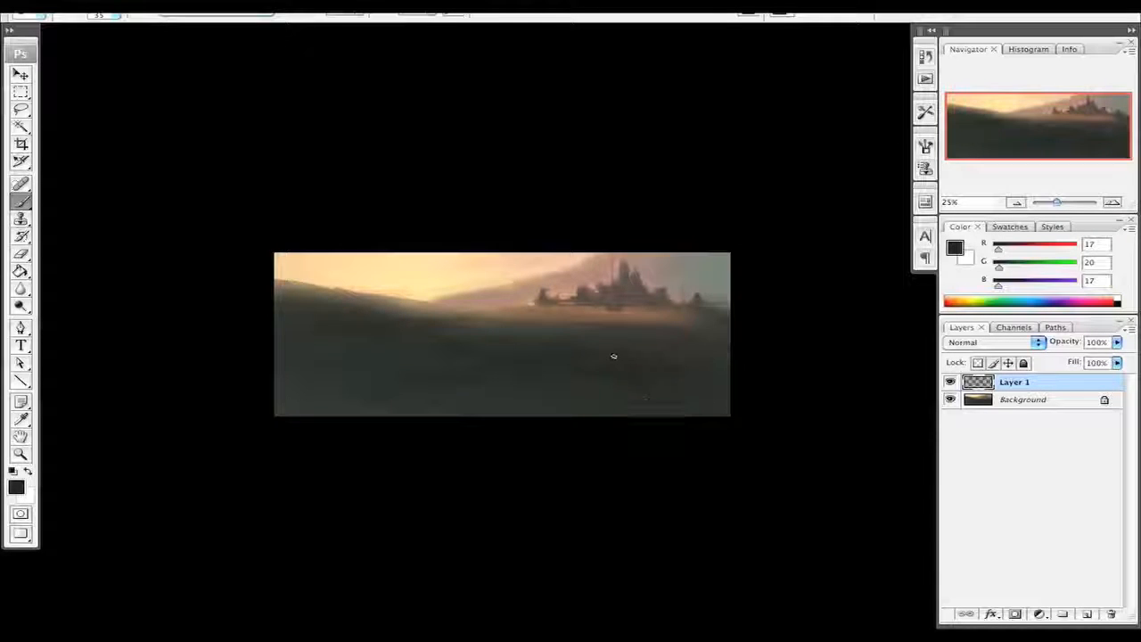
pyautogui.click(1112, 202)
pyautogui.press('f')
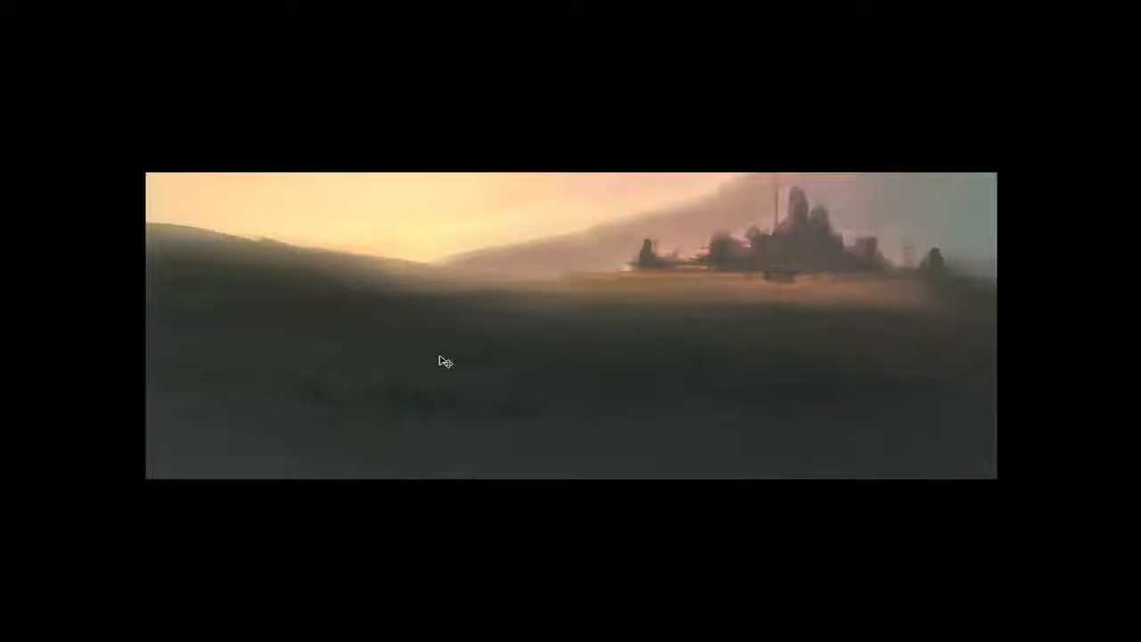
pyautogui.hotkey('ctrl', '0')
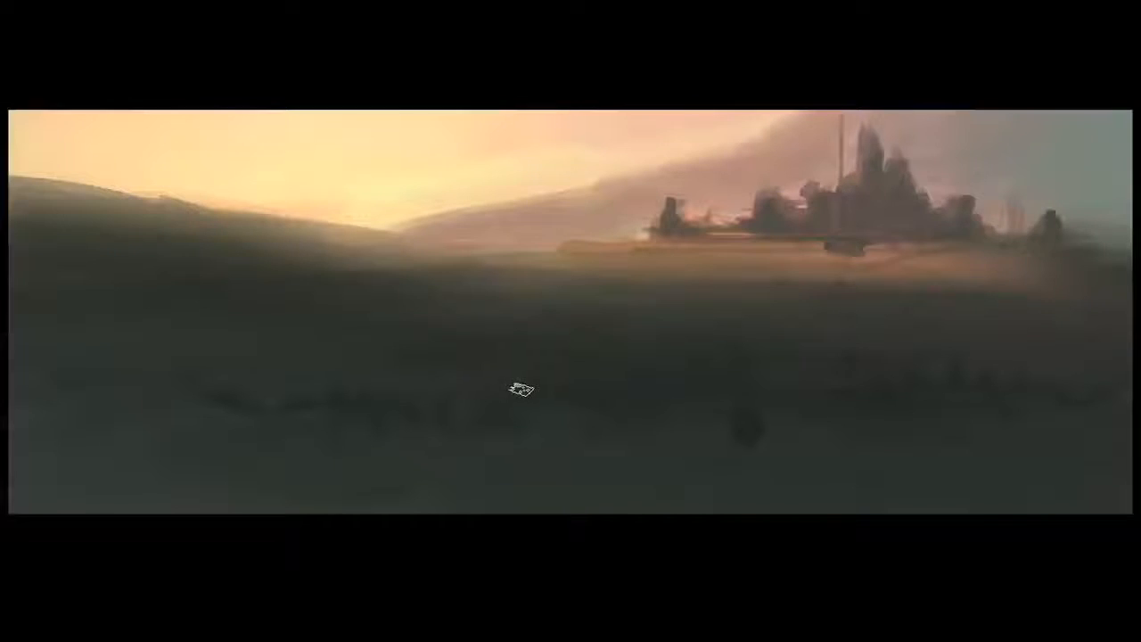
# - Darken the foreground colour to R 7, G 9, B 7 and paint a dark upright shape and rough ground contours in the foreground
pyautogui.press('F5')
pyautogui.press('F5')
pyautogui.press('F6')
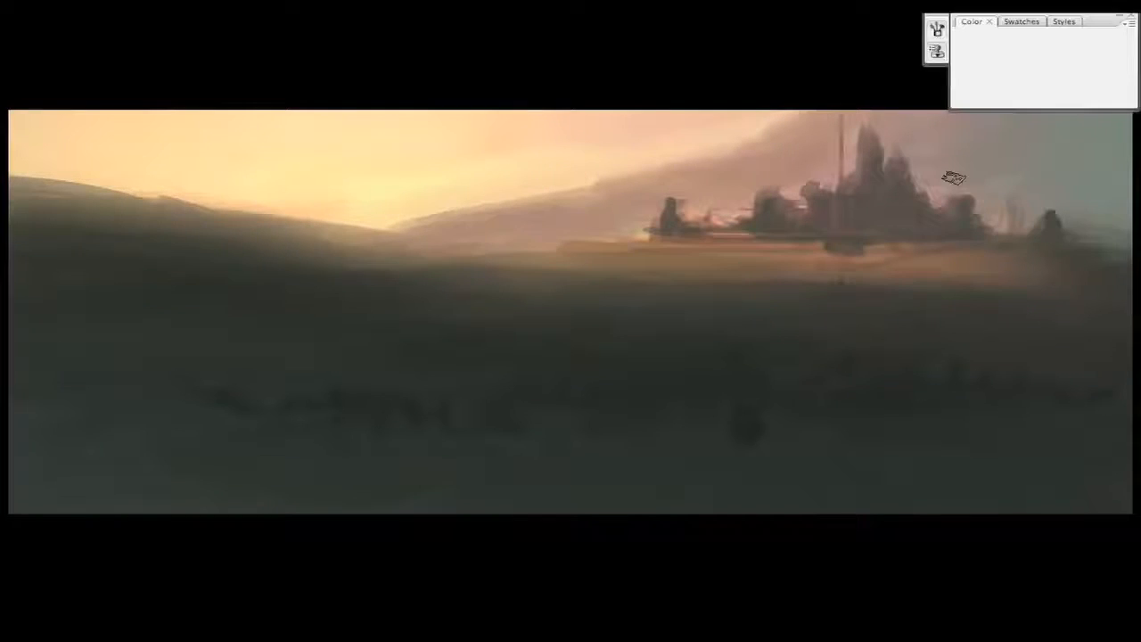
pyautogui.click(965, 43)
pyautogui.moveTo(489, 572); pyautogui.dragTo(507, 581)
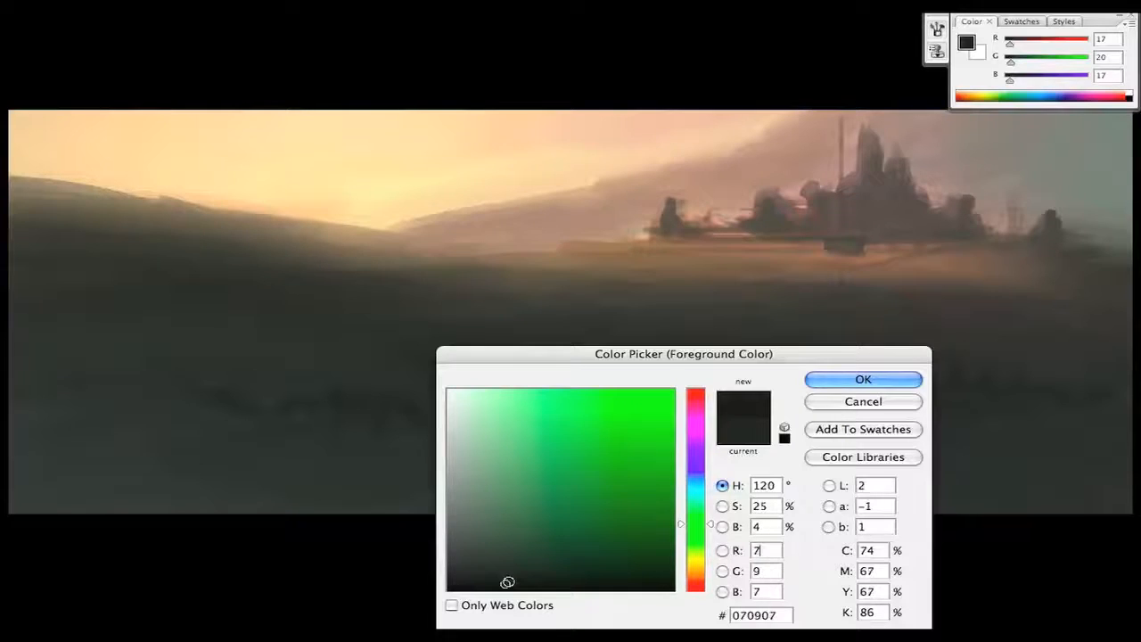
pyautogui.click(814, 379)
pyautogui.moveTo(760, 418)
pyautogui.mouseDown()
pyautogui.moveTo(740, 375)
pyautogui.moveTo(746, 418)
pyautogui.moveTo(720, 437)
pyautogui.mouseUp()
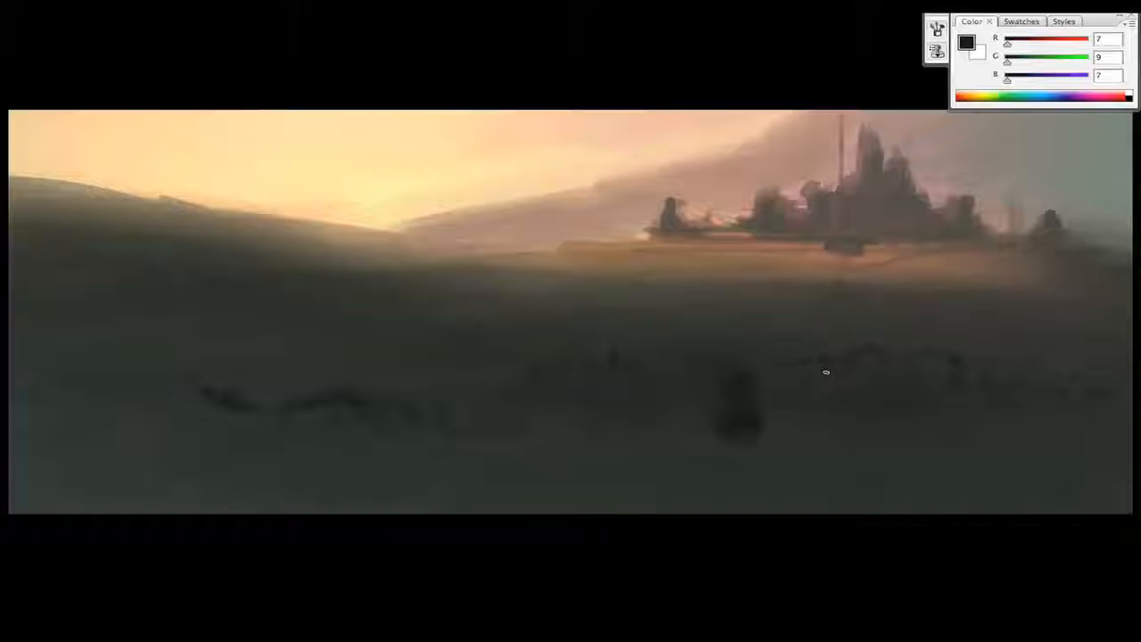
# - Paint broken ground contours and several dark upright shapes across the foreground field, enlarging the brush for the one in the right corner of the painting
pyautogui.moveTo(878, 390)
pyautogui.mouseDown()
pyautogui.moveTo(786, 379)
pyautogui.moveTo(853, 382)
pyautogui.mouseUp()
pyautogui.moveTo(424, 404)
pyautogui.mouseDown()
pyautogui.moveTo(229, 402)
pyautogui.moveTo(208, 429)
pyautogui.mouseUp()
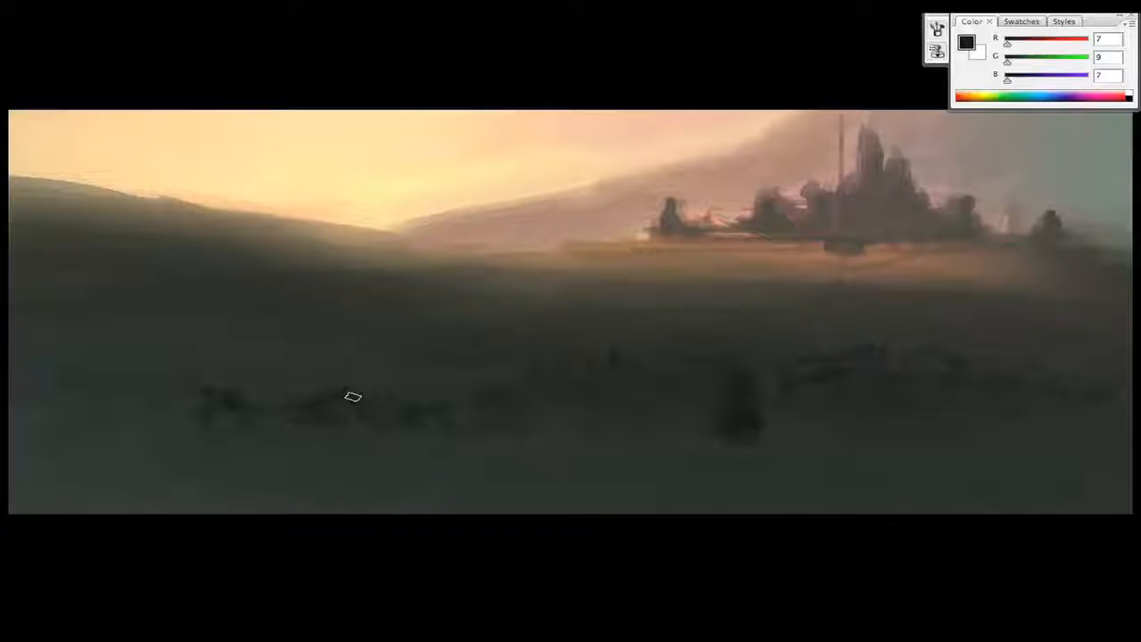
pyautogui.moveTo(415, 429)
pyautogui.mouseDown()
pyautogui.moveTo(474, 393)
pyautogui.moveTo(453, 421)
pyautogui.moveTo(472, 412)
pyautogui.moveTo(459, 383)
pyautogui.moveTo(457, 432)
pyautogui.mouseUp()
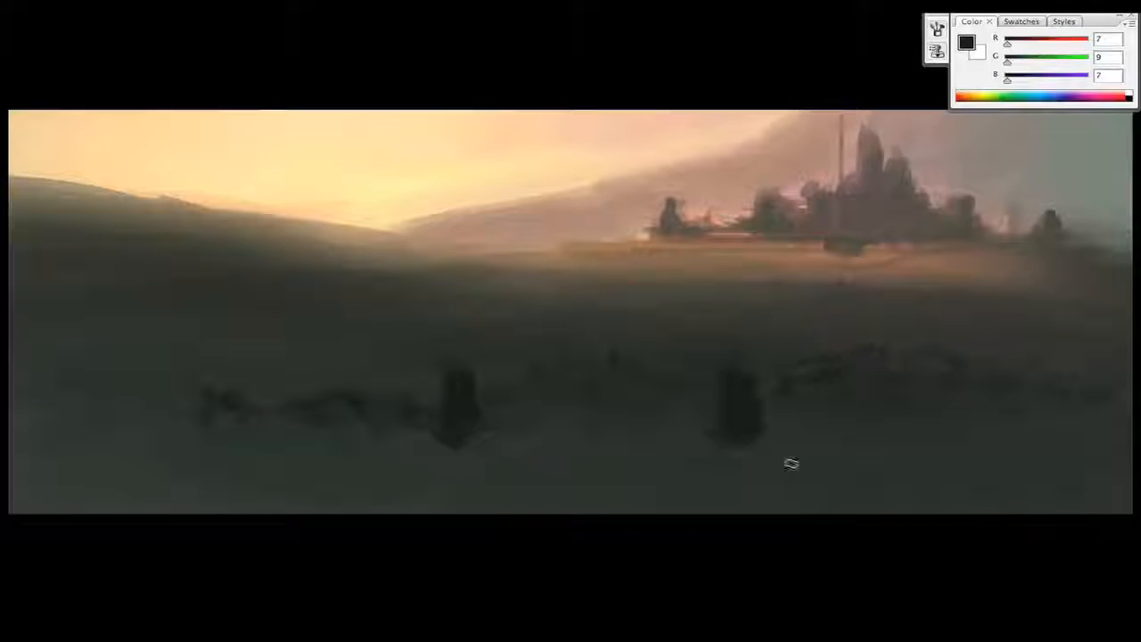
pyautogui.moveTo(898, 391)
pyautogui.mouseDown()
pyautogui.moveTo(894, 433)
pyautogui.moveTo(904, 422)
pyautogui.mouseUp()
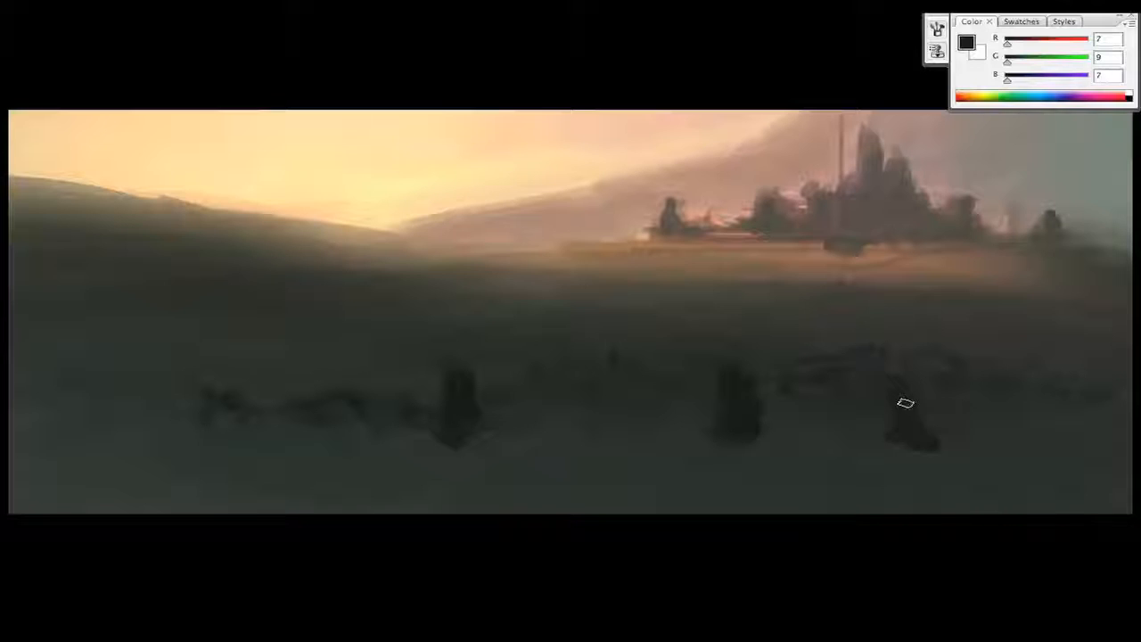
pyautogui.moveTo(505, 436)
pyautogui.mouseDown()
pyautogui.moveTo(502, 502)
pyautogui.moveTo(484, 491)
pyautogui.moveTo(500, 459)
pyautogui.moveTo(507, 511)
pyautogui.mouseUp()
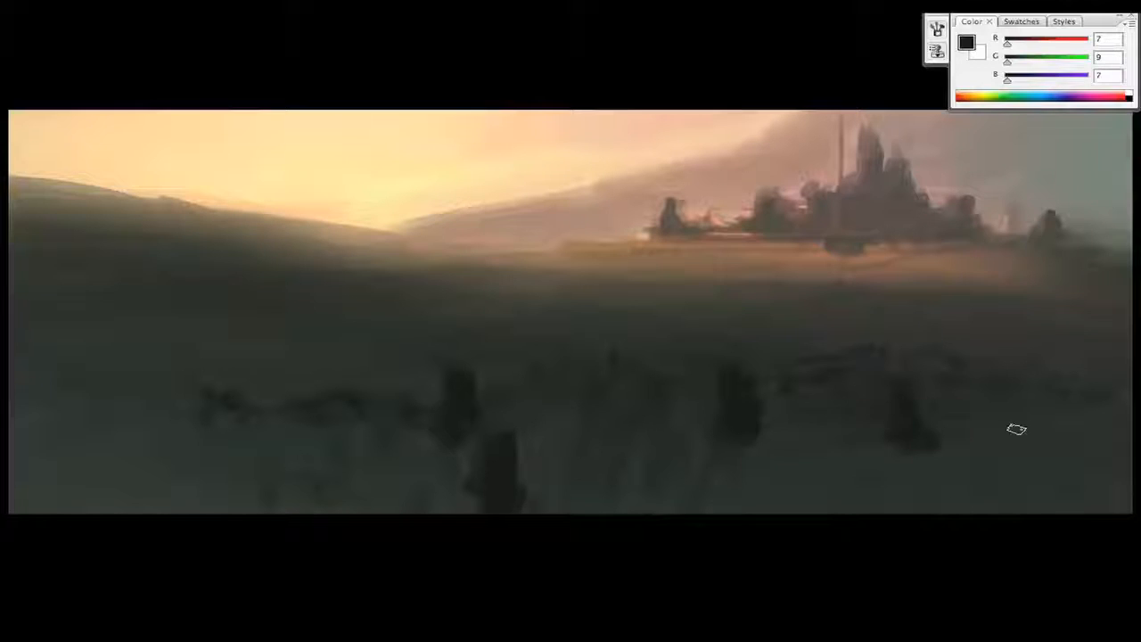
pyautogui.press(']')
pyautogui.moveTo(1066, 468)
pyautogui.mouseDown()
pyautogui.moveTo(1095, 476)
pyautogui.moveTo(1100, 502)
pyautogui.moveTo(1128, 509)
pyautogui.mouseUp()
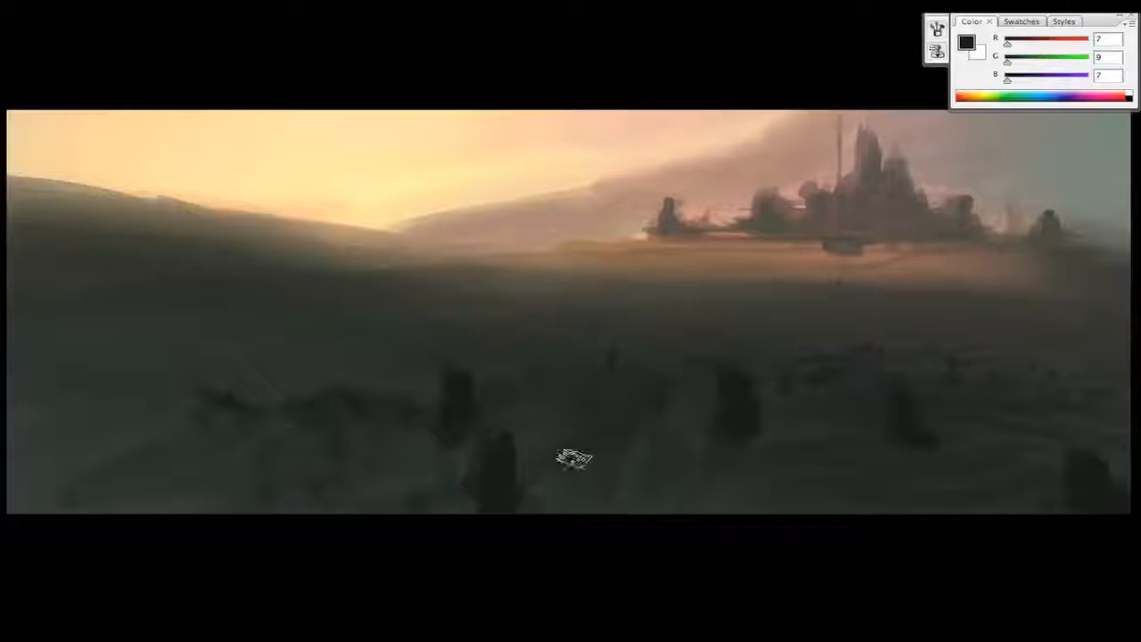
# - Select the brush tip numbered 11 with 80% spacing and paint faint scattered marks across the right side of the field
pyautogui.press('F5')
pyautogui.click(882, 59)
pyautogui.moveTo(740, 278); pyautogui.dragTo(805, 282)
pyautogui.press('F5')
pyautogui.moveTo(1135, 447); pyautogui.dragTo(952, 412)
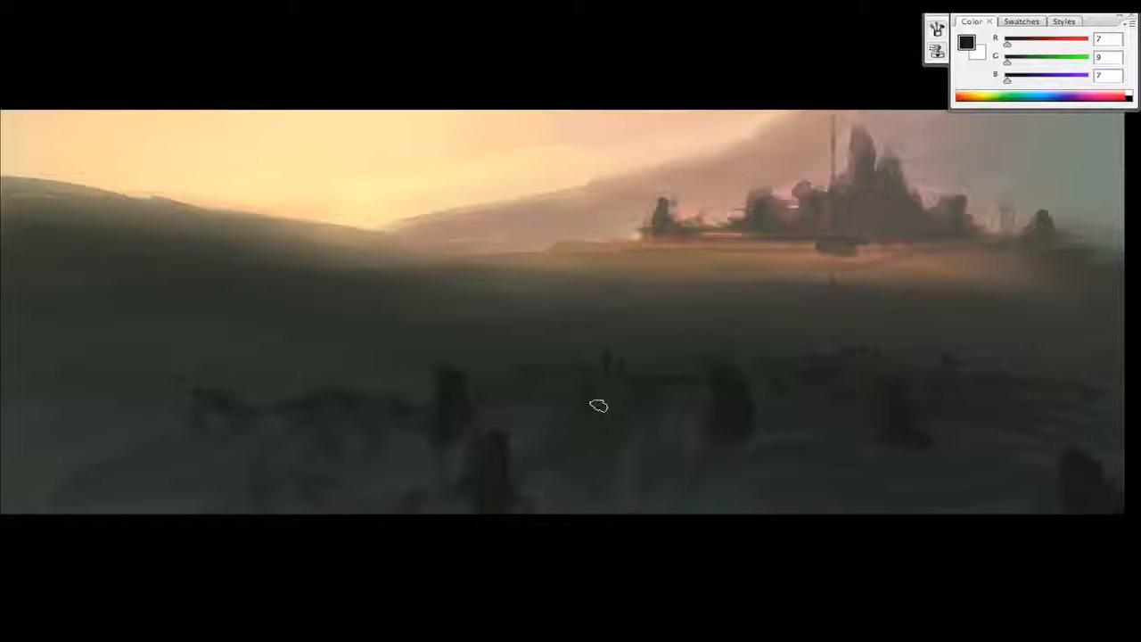
# - Try the 200 px brush tip, but settle on the slim 20 px tip for fine strokes
pyautogui.press('F5')
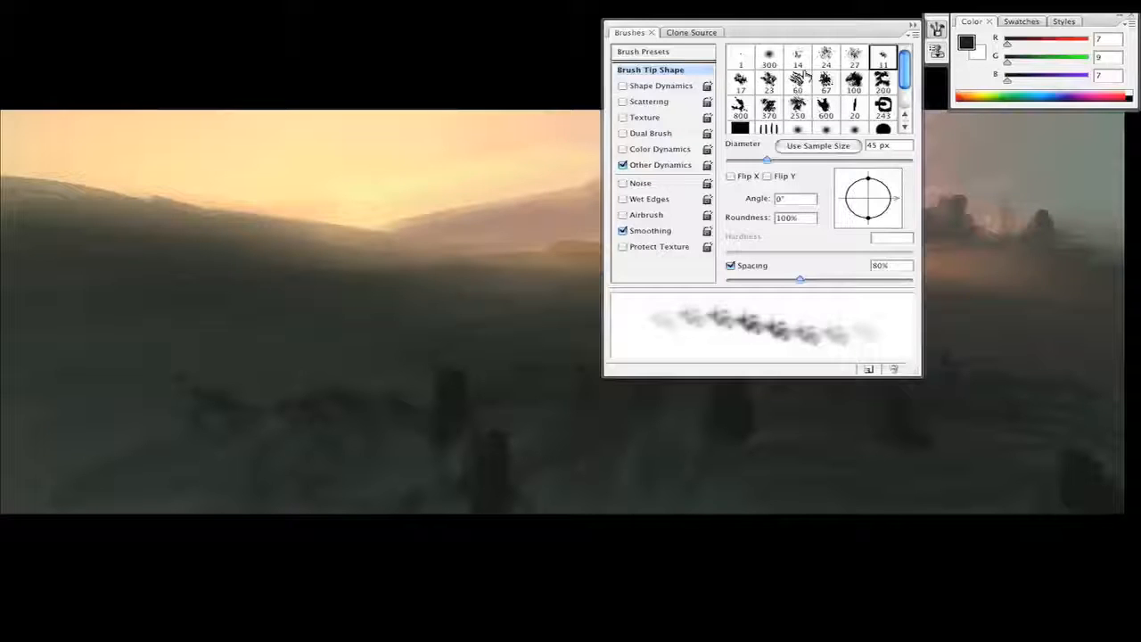
pyautogui.scroll(-1, 904, 82)
pyautogui.click(883, 69)
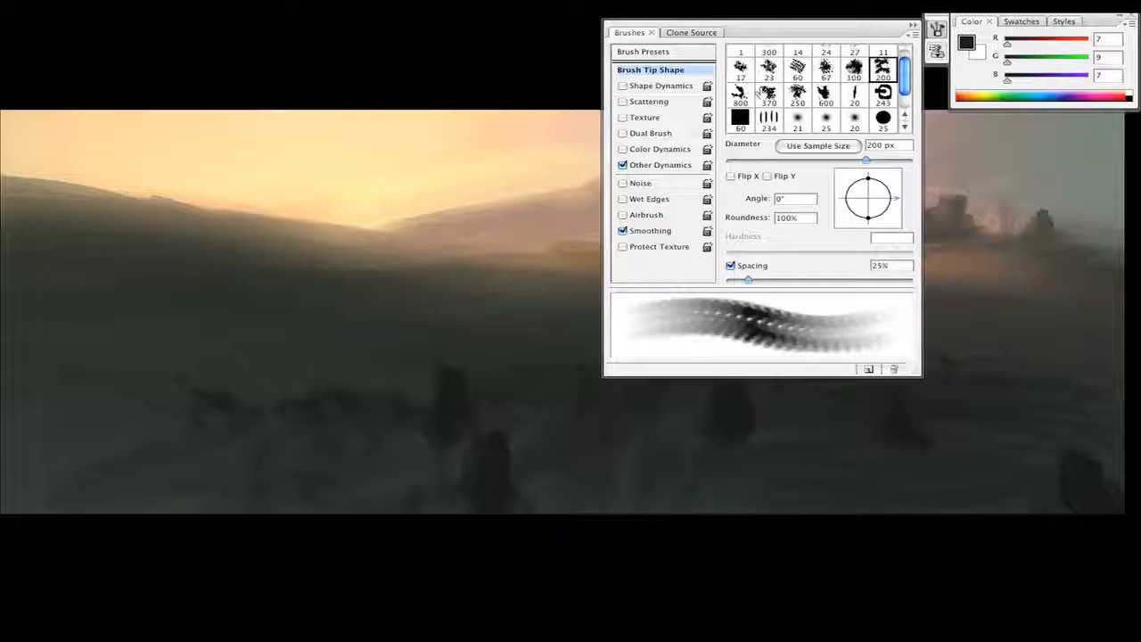
pyautogui.click(854, 96)
pyautogui.press('F5')
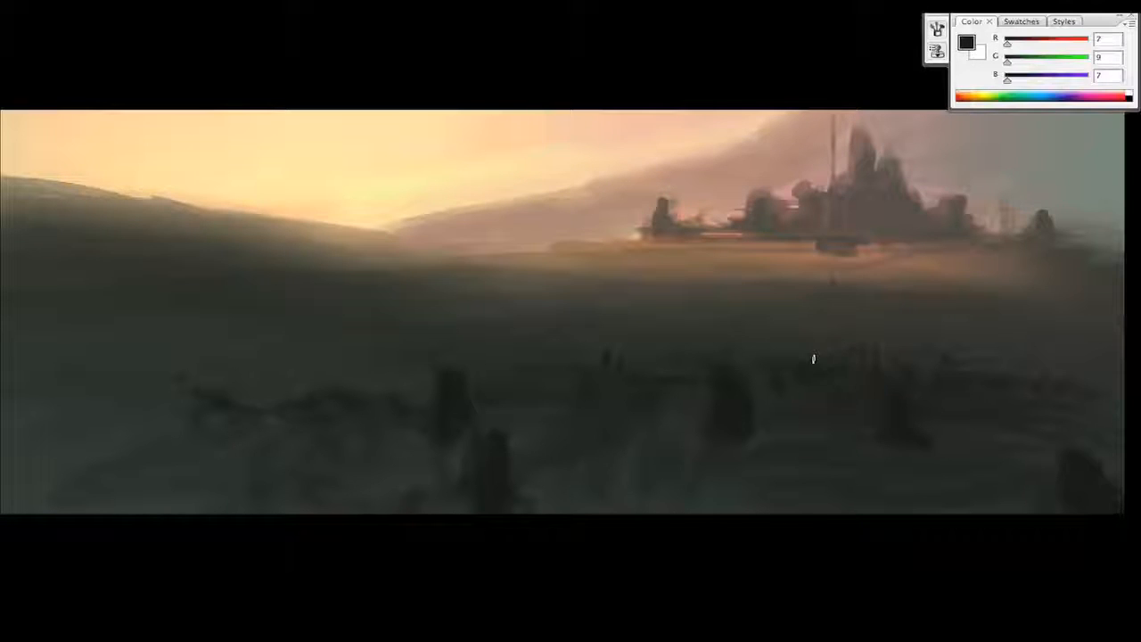
# - Switch to the 60 px brush tip with 5% spacing
pyautogui.press('F6')
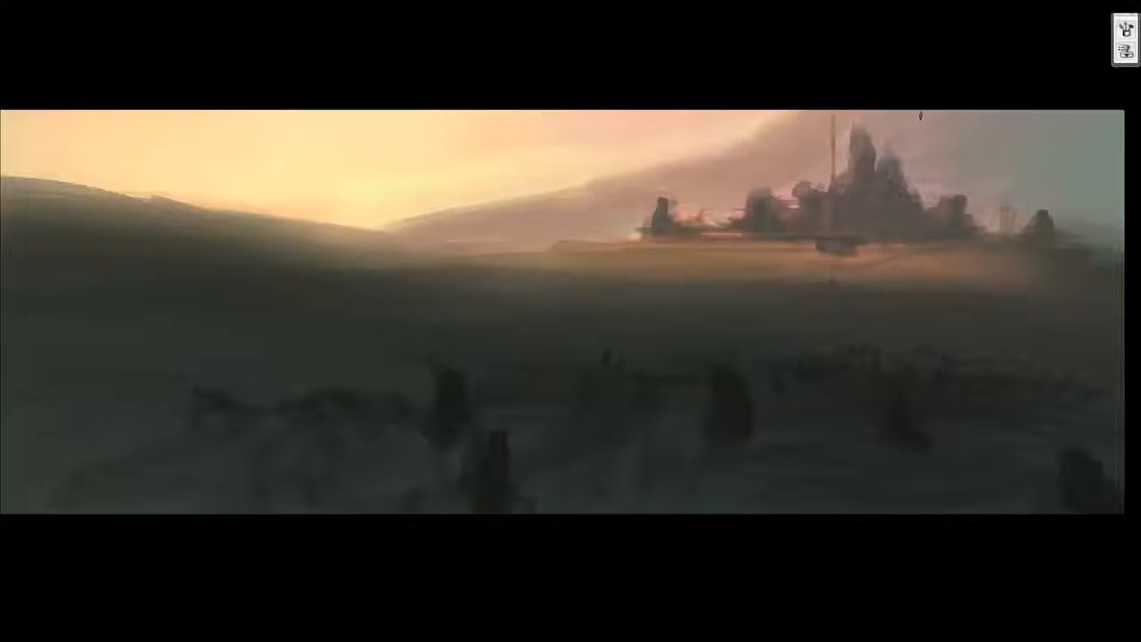
pyautogui.press('F5')
pyautogui.click(983, 74)
pyautogui.press('F6')
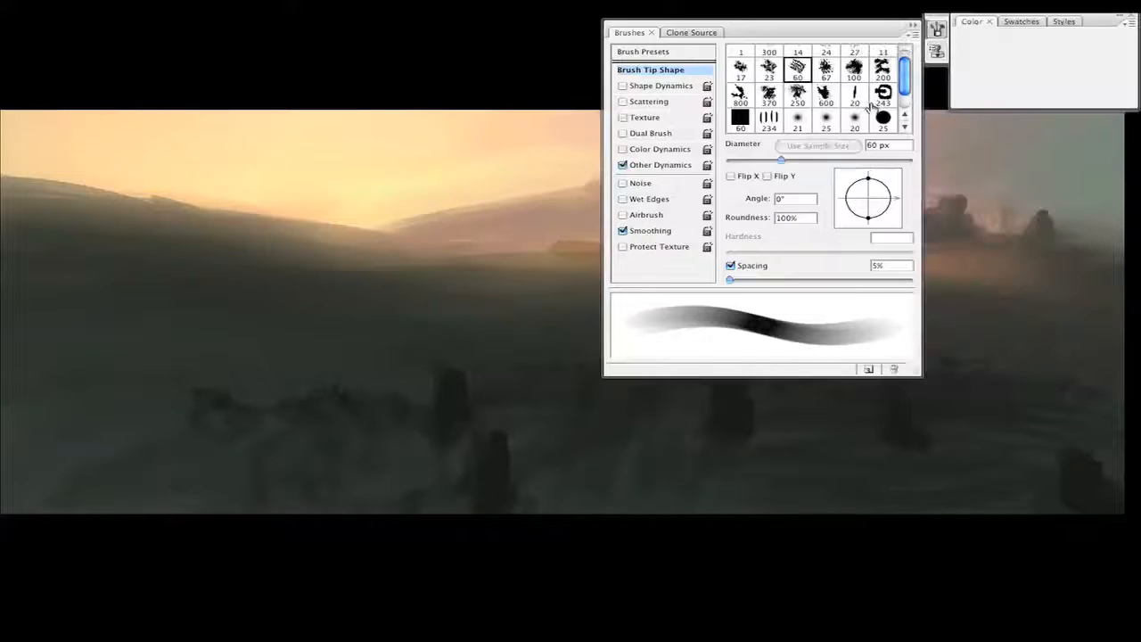
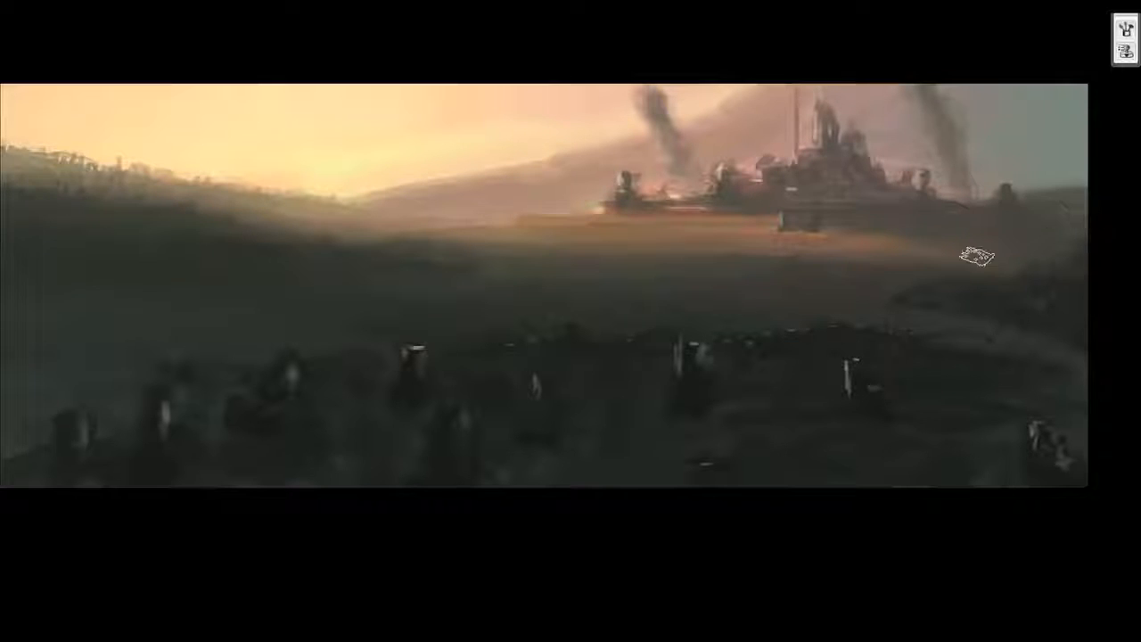
# - Reduce the brush size and add a small dab to the block just below the castle
pyautogui.press('b')
pyautogui.press('[')
pyautogui.moveTo(815, 229); pyautogui.dragTo(819, 231)
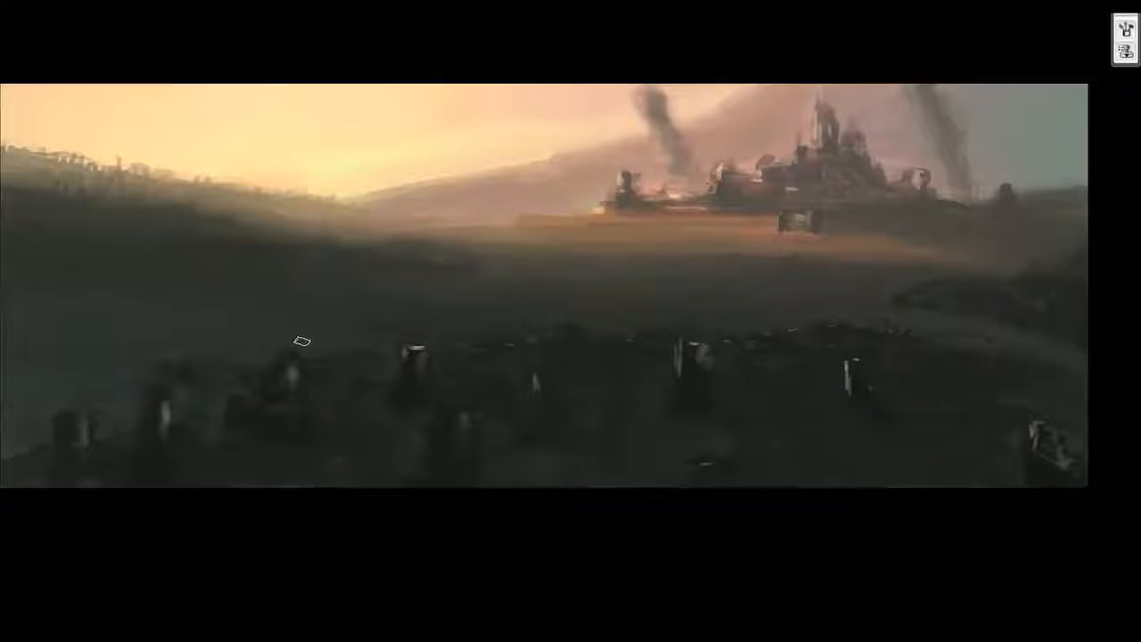
# - Leave full-screen view for the maximized screen mode with all panels shown, turn off Quick Mask and fit the painting in the window
pyautogui.press('Tab')
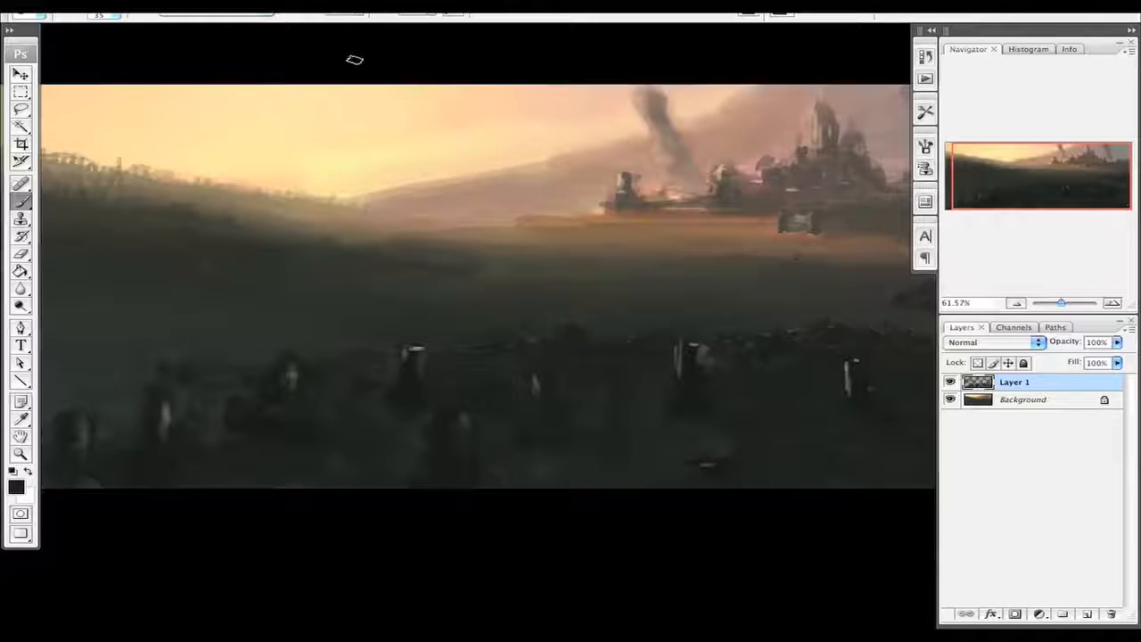
pyautogui.click(22, 536)
pyautogui.click(22, 536)
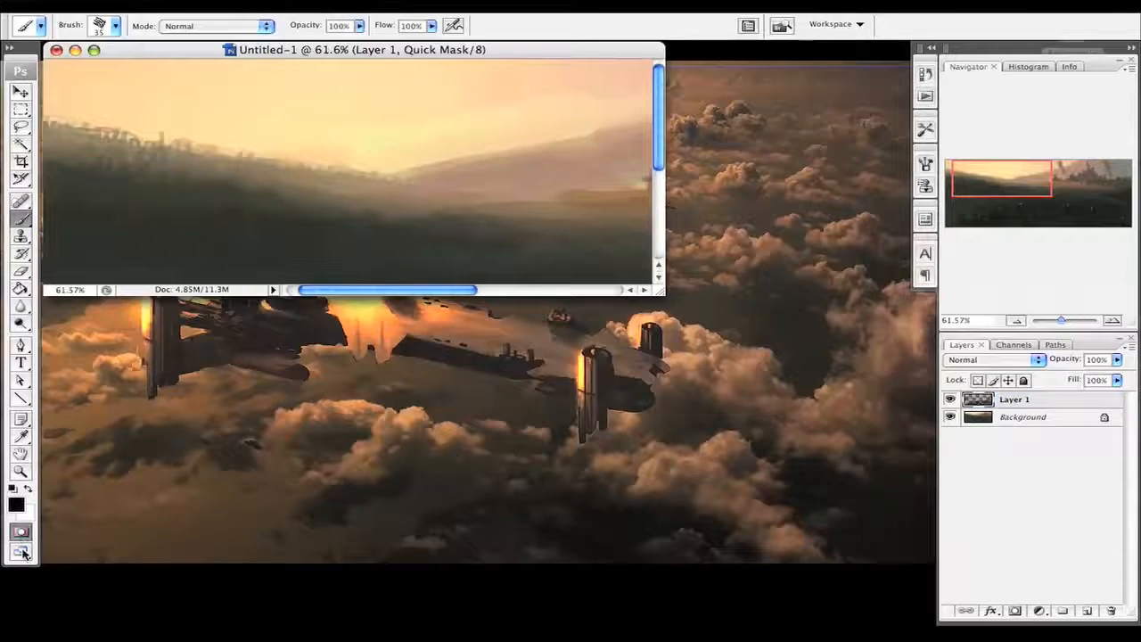
pyautogui.click(22, 552)
pyautogui.click(20, 532)
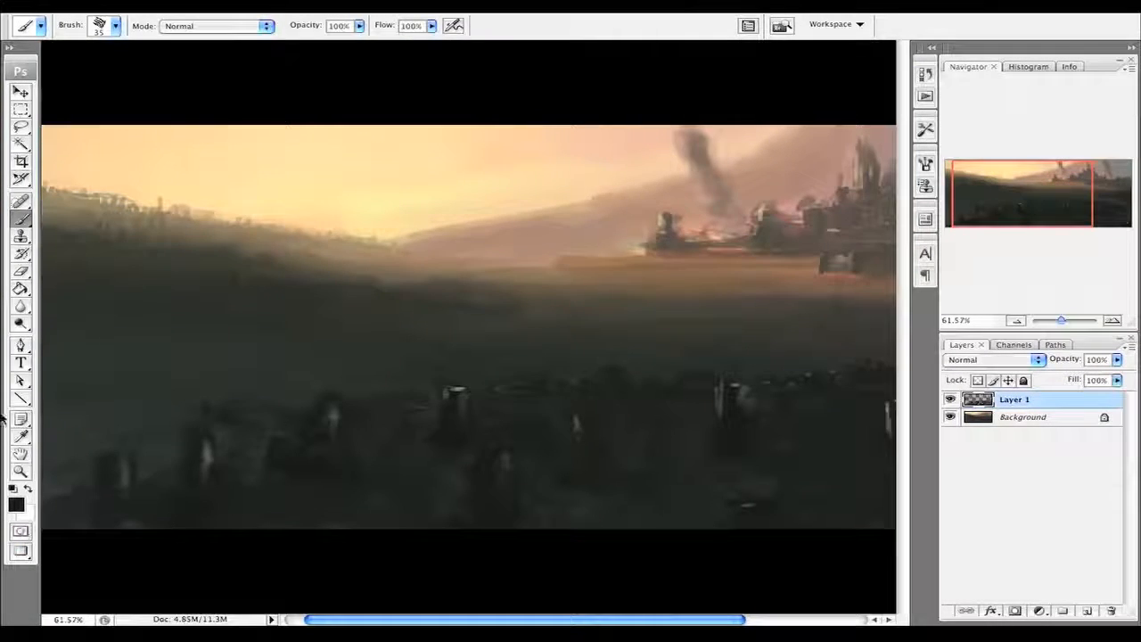
pyautogui.hotkey('ctrl', '0')
# - Flip the canvas horizontally and compare the mirrored and original compositions with the panels hidden
pyautogui.click(274, 7)
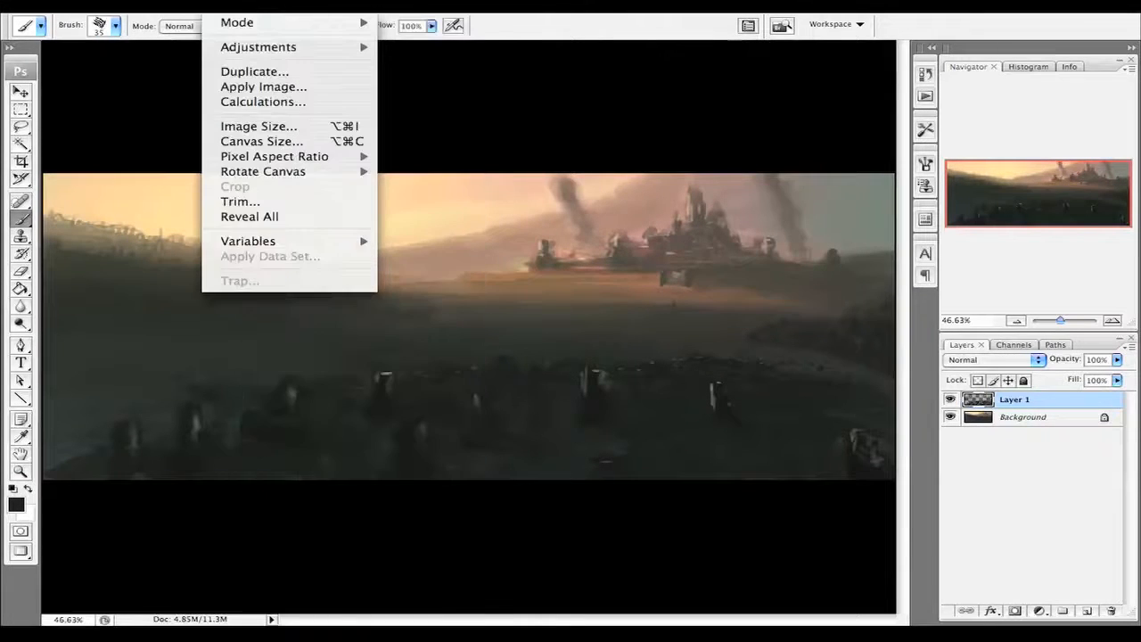
pyautogui.moveTo(312, 174)
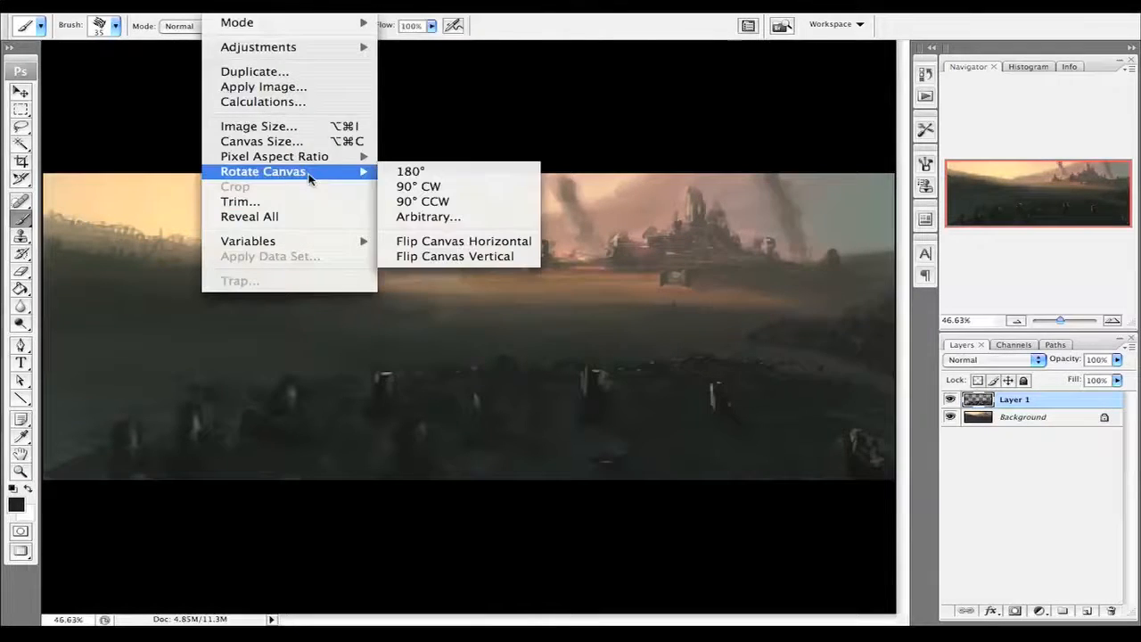
pyautogui.click(438, 243)
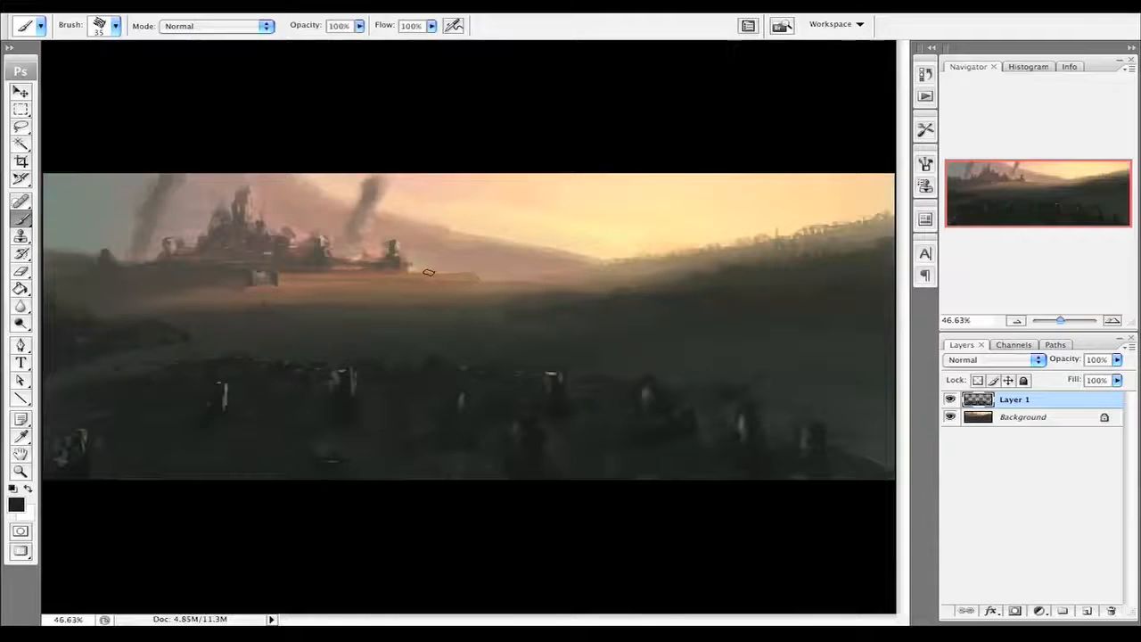
pyautogui.press('Tab')
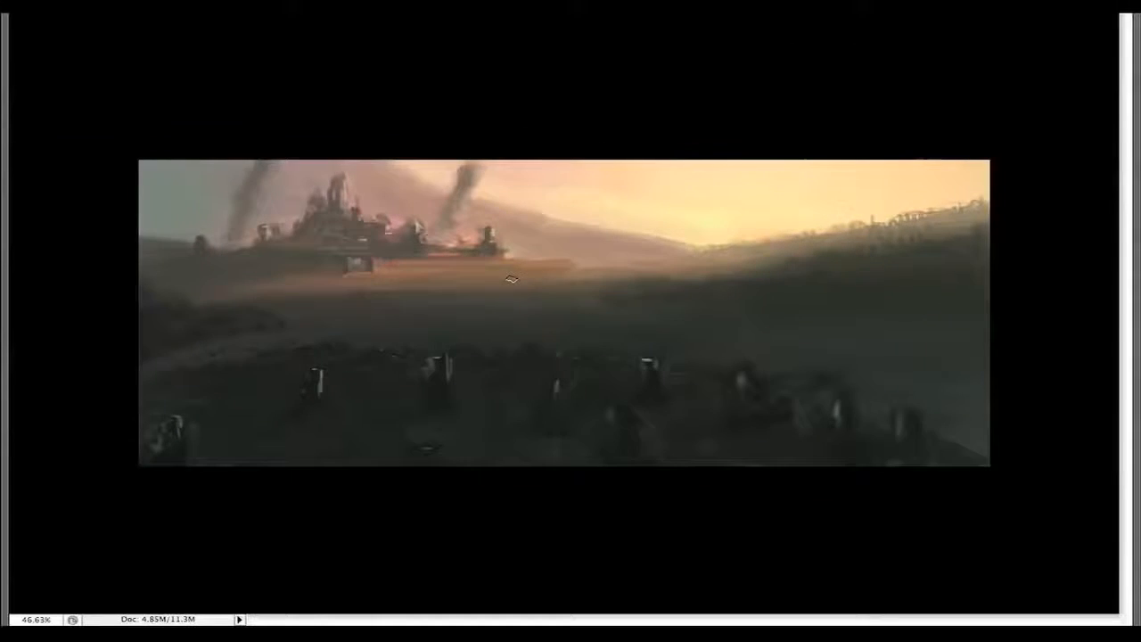
pyautogui.hotkey('ctrl', 'z')
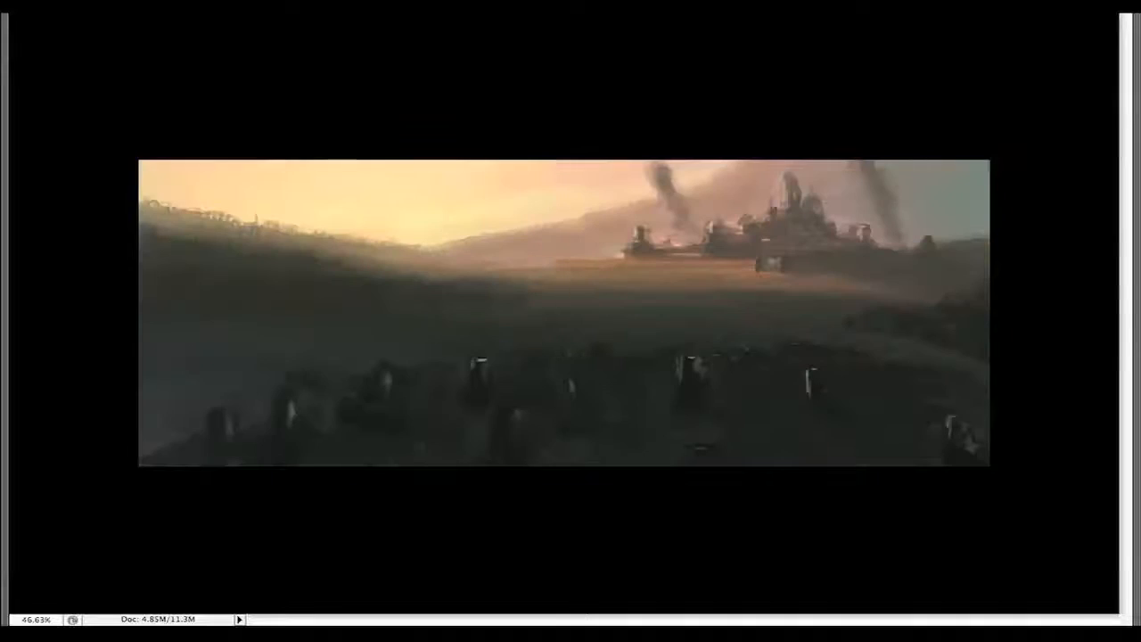
pyautogui.hotkey('ctrl', 'z')
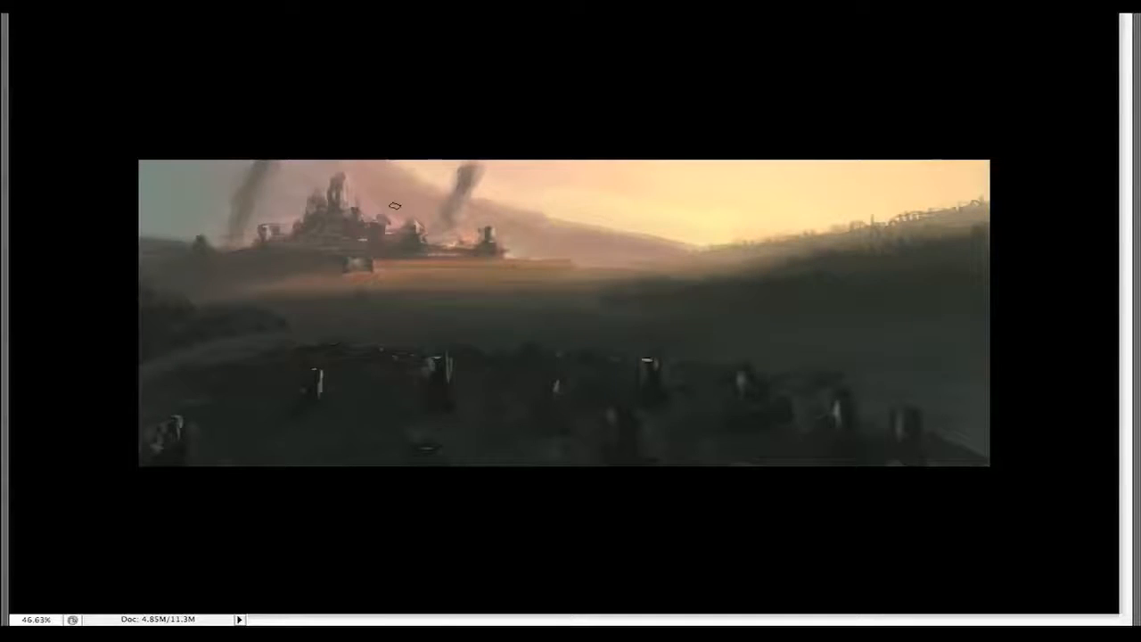
# - Try a long dark diagonal stroke across the mirrored painting, undo it and return the canvas to its original orientation
pyautogui.moveTo(932, 349); pyautogui.dragTo(286, 149)
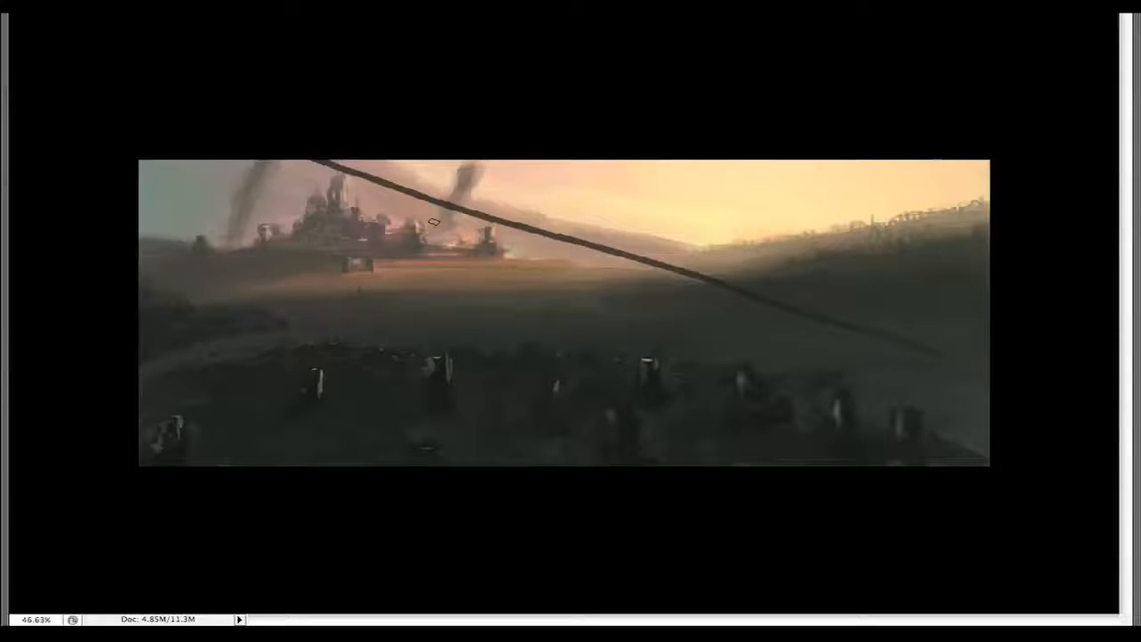
pyautogui.hotkey('ctrl', 'z')
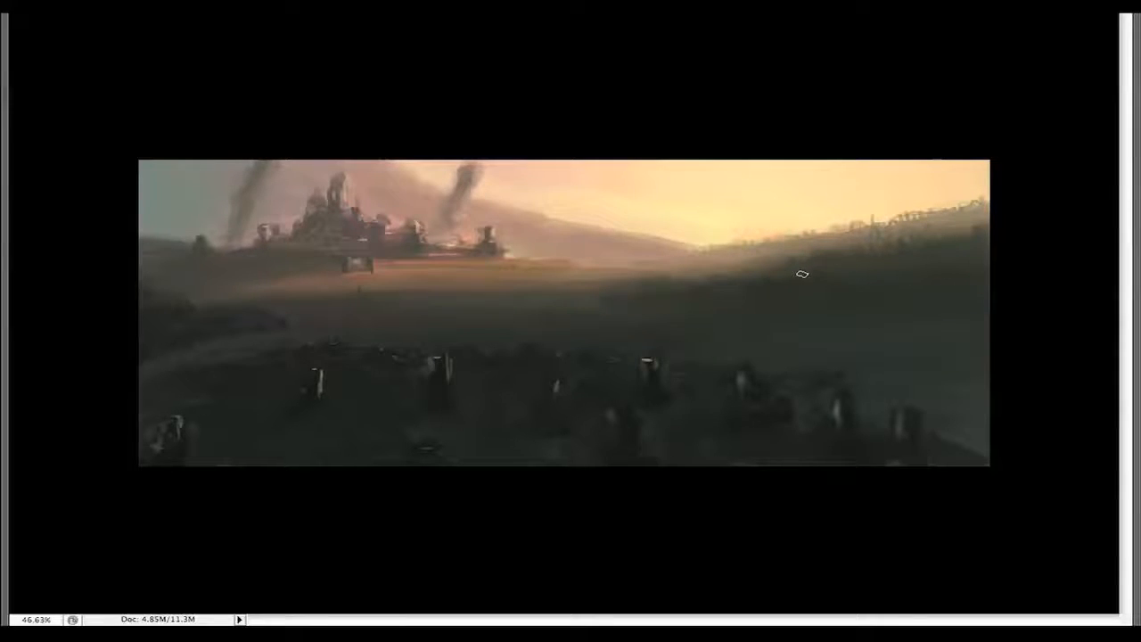
pyautogui.hotkey('ctrl', 'z')
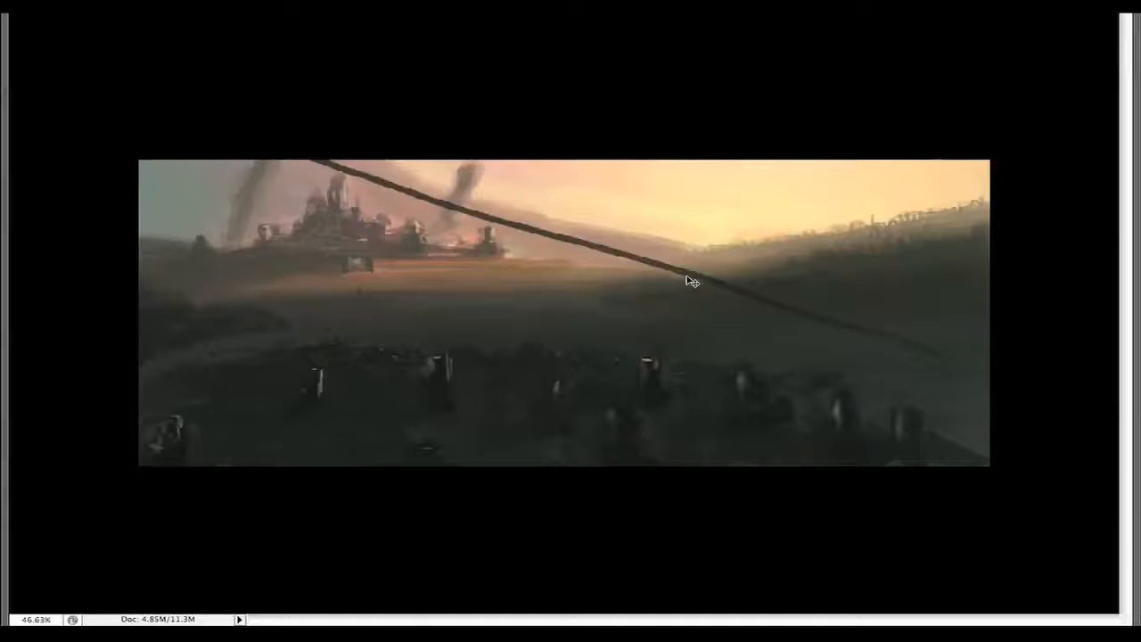
pyautogui.hotkey('ctrl', 'z')
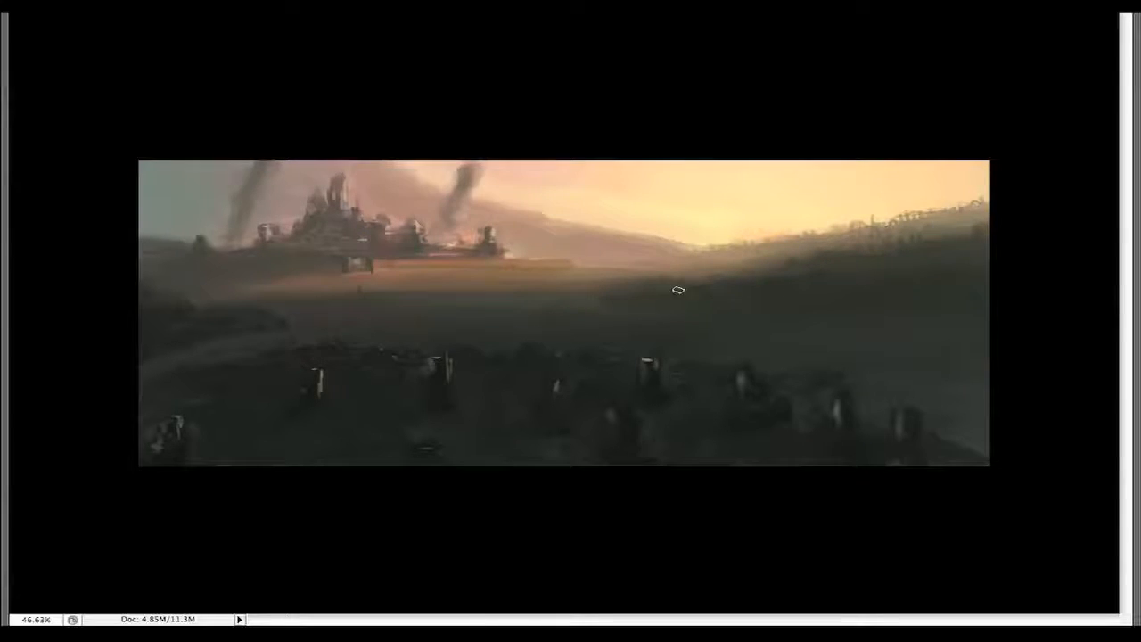
pyautogui.press('h')
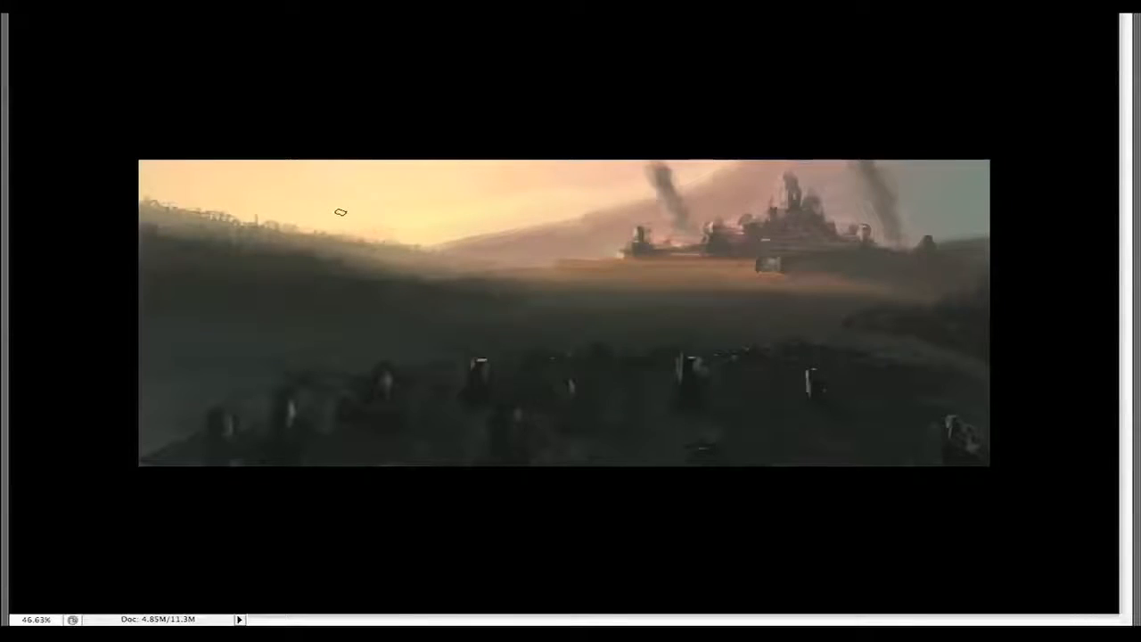
# - Show the panels and merge Layer 1 and the Background into a single layer
pyautogui.press('Tab')
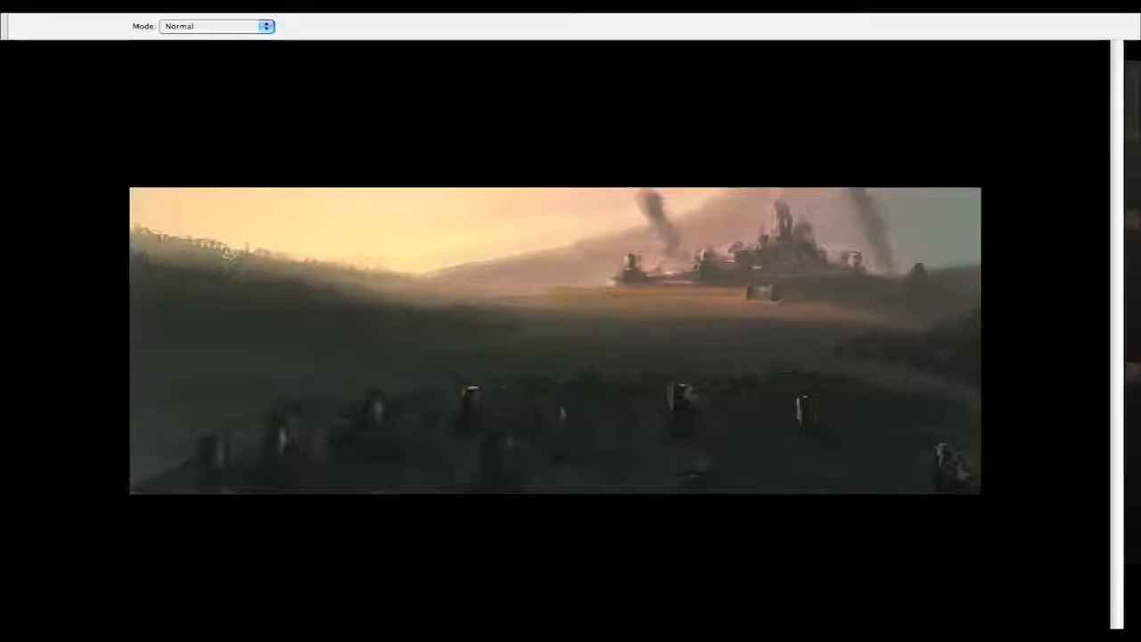
pyautogui.click(980, 417)
pyautogui.press('Tab')
pyautogui.press('Tab')
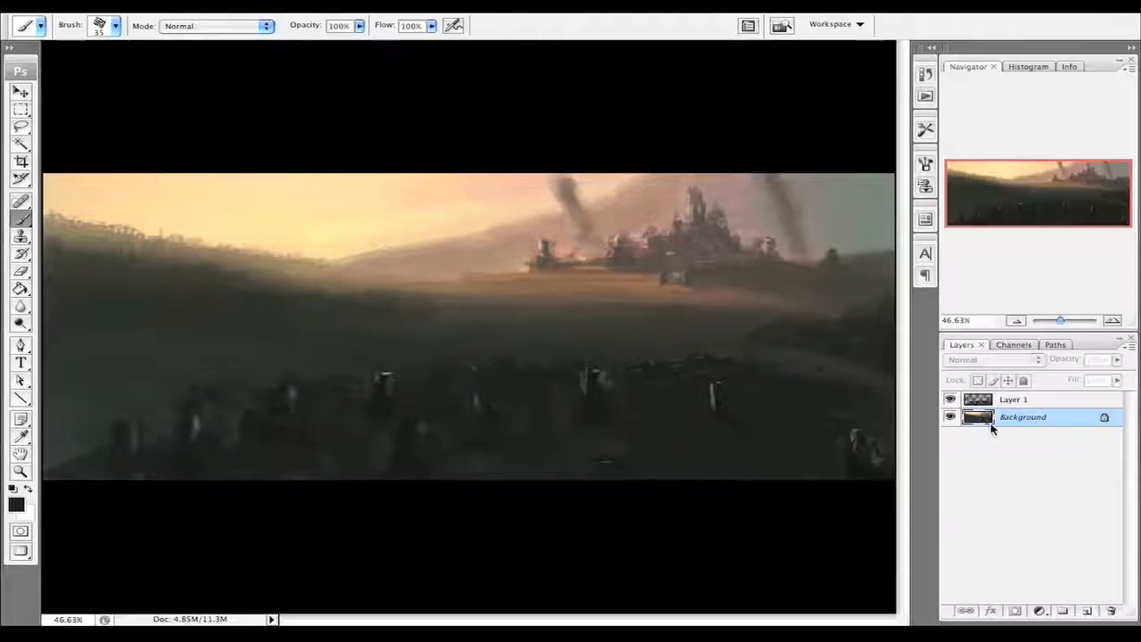
pyautogui.click(984, 403)
pyautogui.click(983, 419)
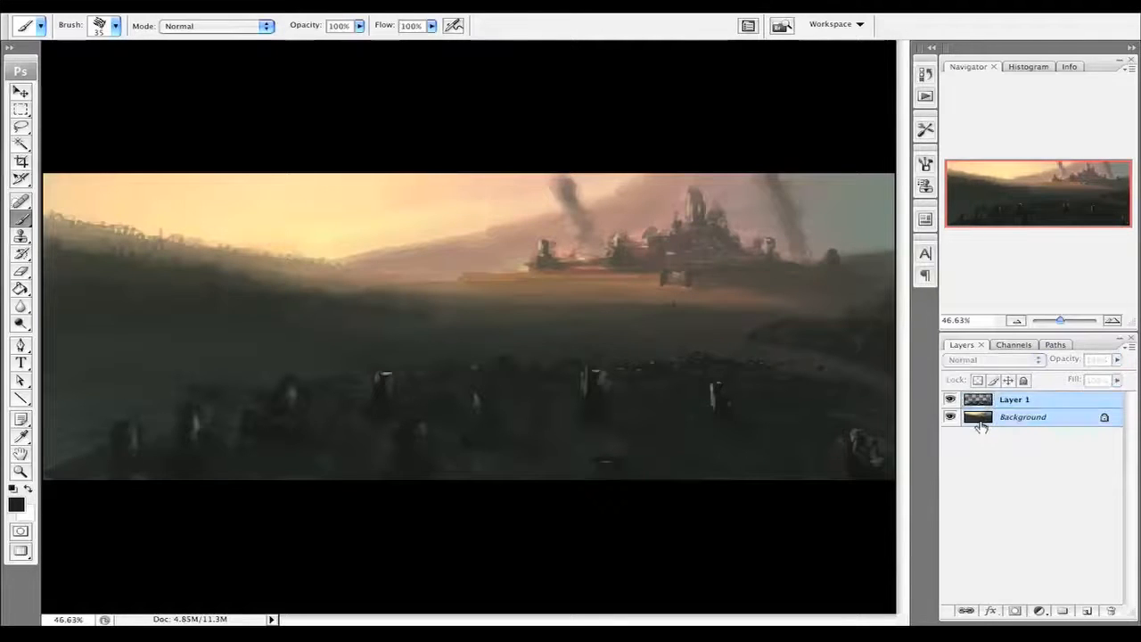
pyautogui.hotkey('ctrl', 'shift', 'e')
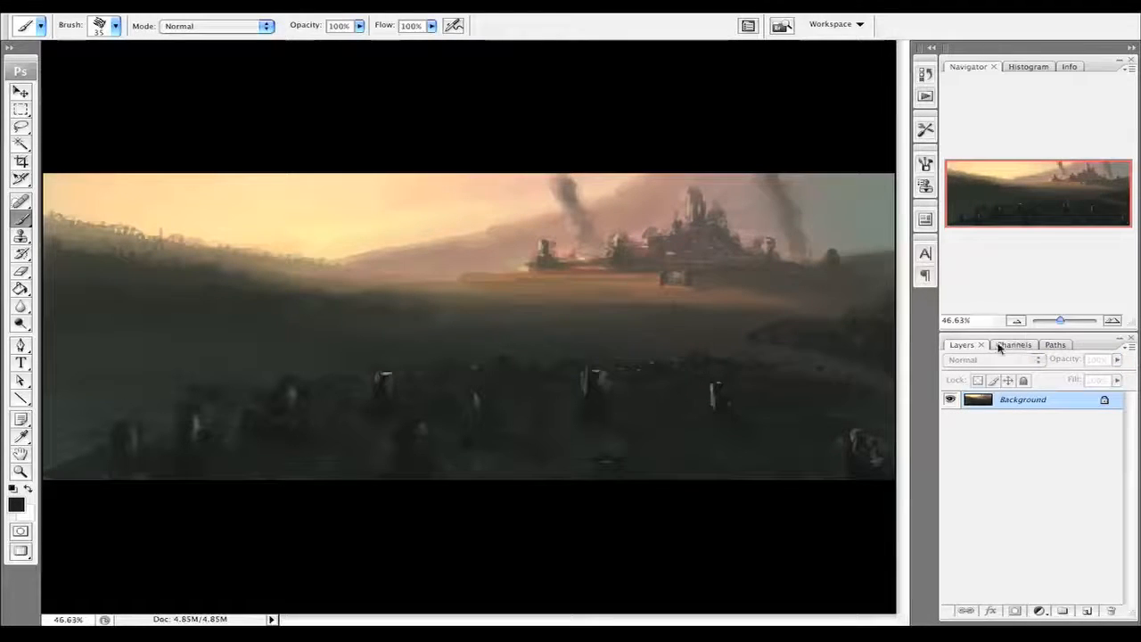
# - Add a new layer above the Background and pick a less saturated near-black foreground colour
pyautogui.click(1087, 612)
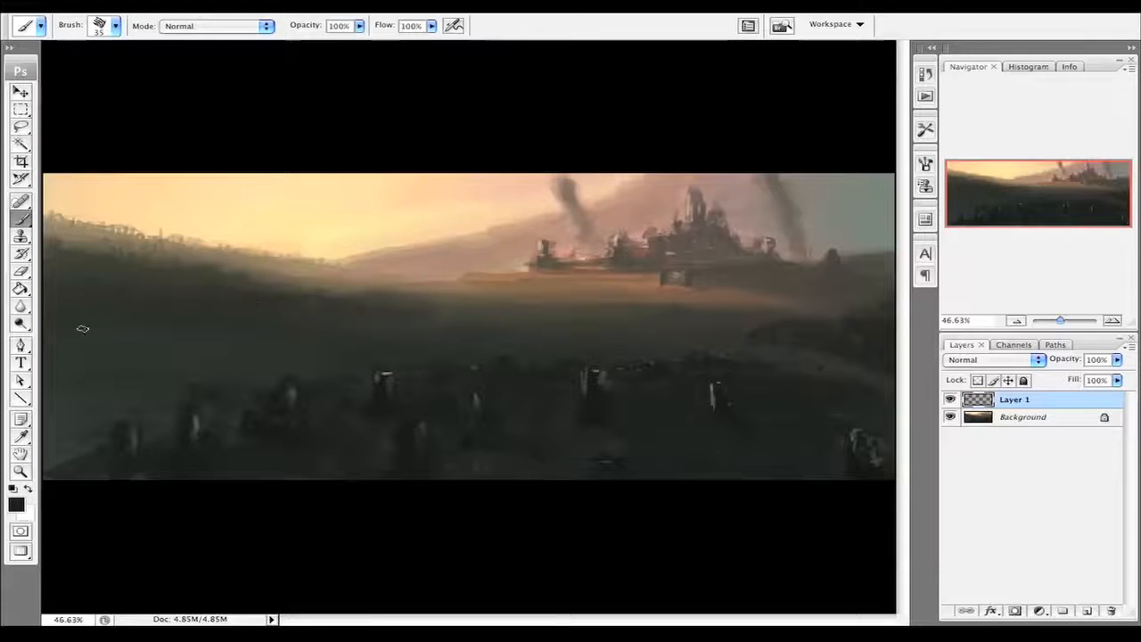
pyautogui.click(18, 504)
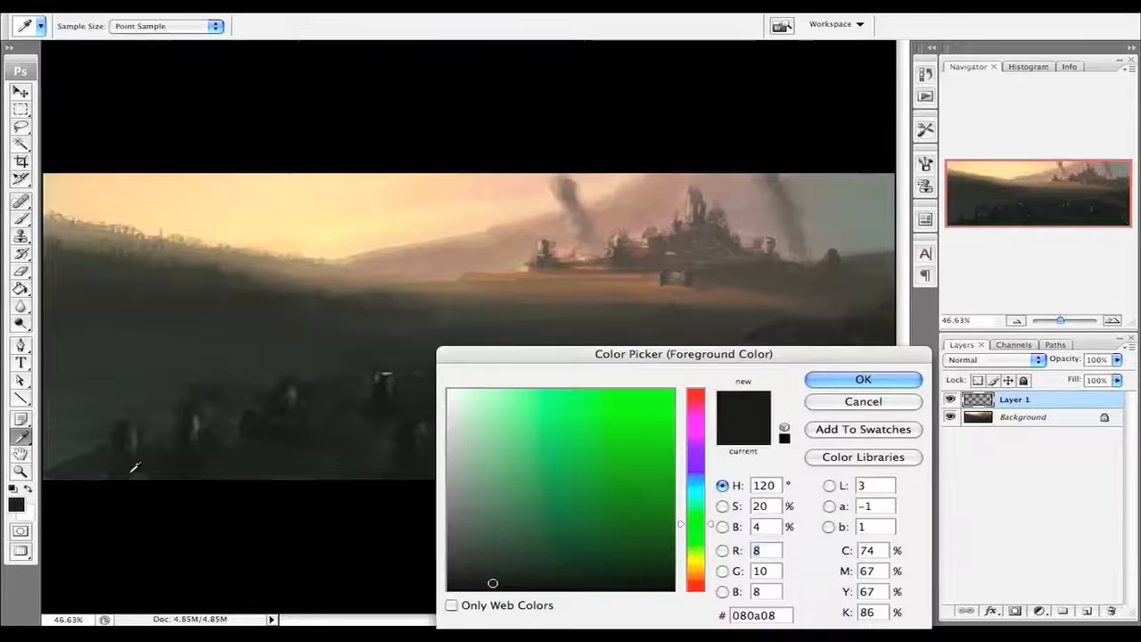
pyautogui.click(463, 584)
pyautogui.click(861, 383)
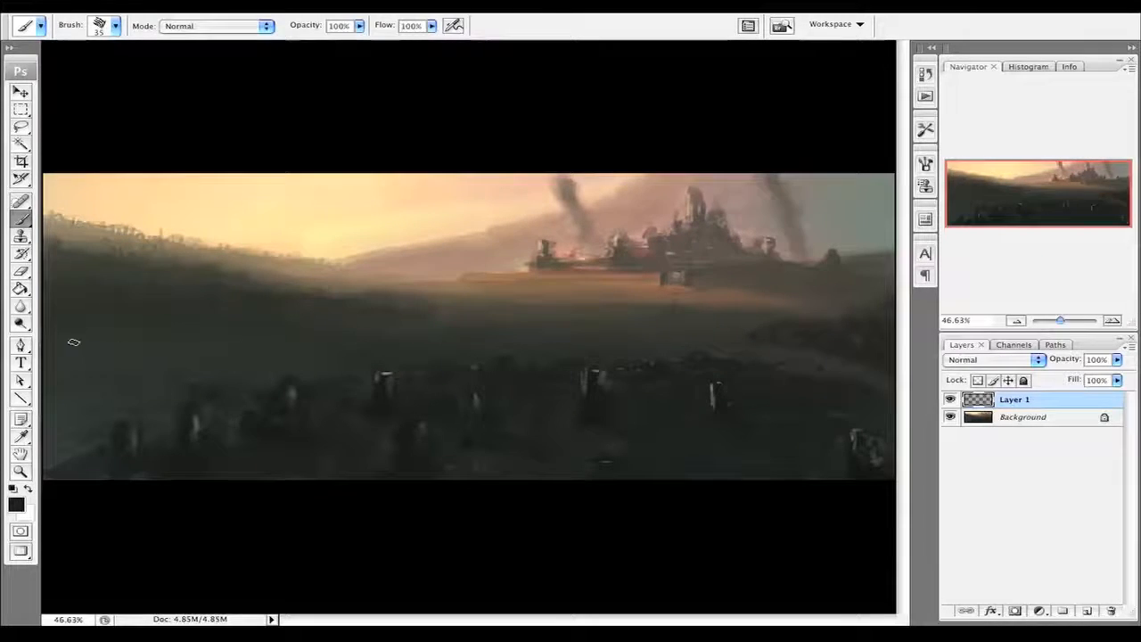
# - Enlarge the brush to 90 px and paint a near-black sloping hill over the lower-left foreground of the painting
pyautogui.moveTo(54, 346)
pyautogui.mouseDown()
pyautogui.moveTo(190, 395)
pyautogui.moveTo(238, 433)
pyautogui.moveTo(93, 397)
pyautogui.moveTo(39, 349)
pyautogui.moveTo(45, 339)
pyautogui.moveTo(60, 383)
pyautogui.moveTo(95, 367)
pyautogui.moveTo(220, 396)
pyautogui.moveTo(157, 383)
pyautogui.moveTo(112, 355)
pyautogui.moveTo(224, 428)
pyautogui.moveTo(189, 419)
pyautogui.mouseUp()
pyautogui.press(']')
pyautogui.press(']')
pyautogui.press(']')
pyautogui.press(']')
pyautogui.press(']')
pyautogui.moveTo(76, 375)
pyautogui.mouseDown()
pyautogui.moveTo(54, 432)
pyautogui.moveTo(121, 461)
pyautogui.moveTo(222, 437)
pyautogui.moveTo(195, 425)
pyautogui.moveTo(284, 472)
pyautogui.moveTo(100, 417)
pyautogui.moveTo(99, 469)
pyautogui.moveTo(285, 465)
pyautogui.moveTo(211, 431)
pyautogui.moveTo(289, 452)
pyautogui.moveTo(281, 410)
pyautogui.moveTo(368, 450)
pyautogui.mouseUp()
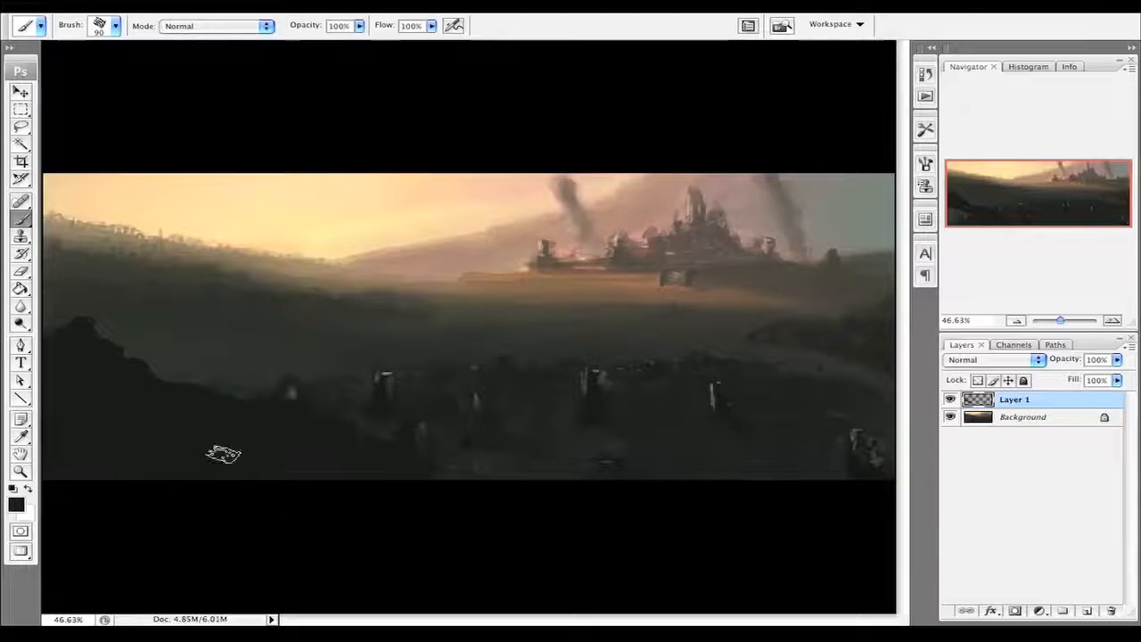
# - Reduce the brush to 25 px and paint small near-black bumps on the hill's crest at the painting's far left
pyautogui.press('[')
pyautogui.press('[')
pyautogui.press('[')
pyautogui.press('[')
pyautogui.press('[')
pyautogui.press('[')
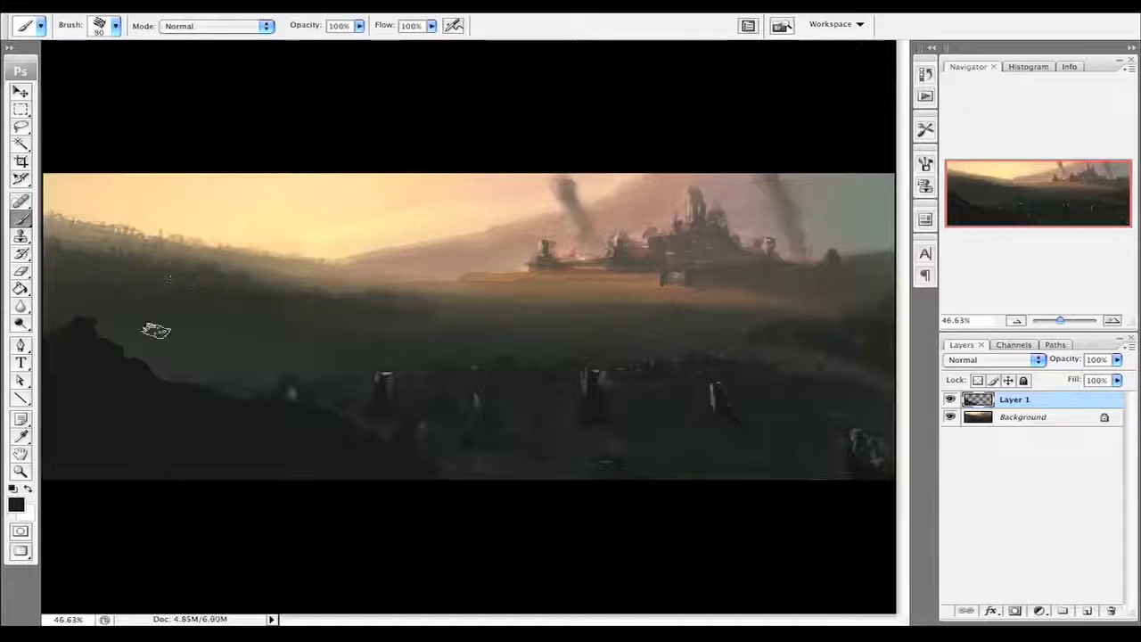
pyautogui.press('[')
pyautogui.moveTo(89, 342); pyautogui.dragTo(55, 343)
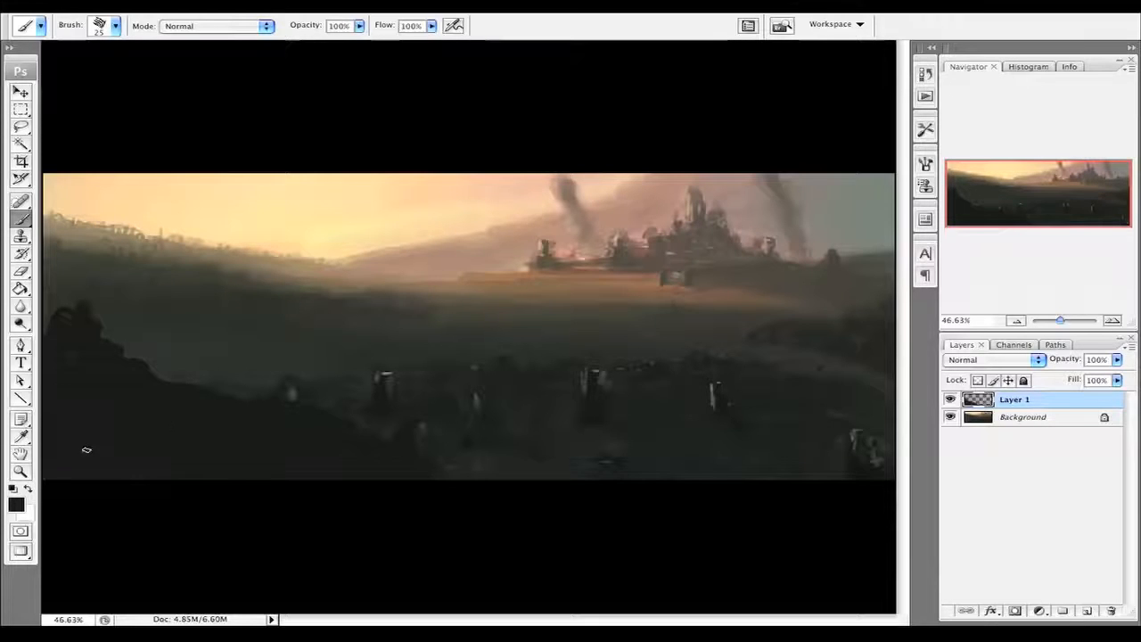
# - Sample a brown tone from the far slope and scribble loose light strokes across the foreground hill
pyautogui.keyDown('alt'); pyautogui.click(300, 271); pyautogui.keyUp('alt')
pyautogui.moveTo(296, 442)
pyautogui.mouseDown()
pyautogui.moveTo(223, 414)
pyautogui.moveTo(281, 432)
pyautogui.moveTo(325, 468)
pyautogui.mouseUp()
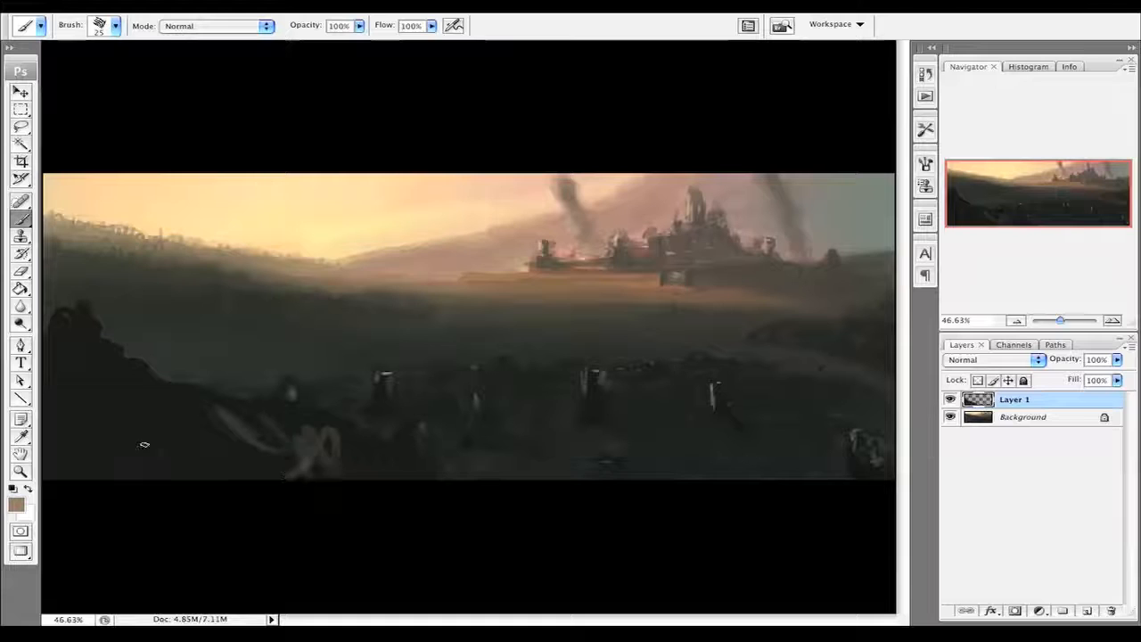
pyautogui.moveTo(124, 420)
pyautogui.mouseDown()
pyautogui.moveTo(168, 430)
pyautogui.moveTo(102, 392)
pyautogui.moveTo(152, 422)
pyautogui.moveTo(191, 477)
pyautogui.mouseUp()
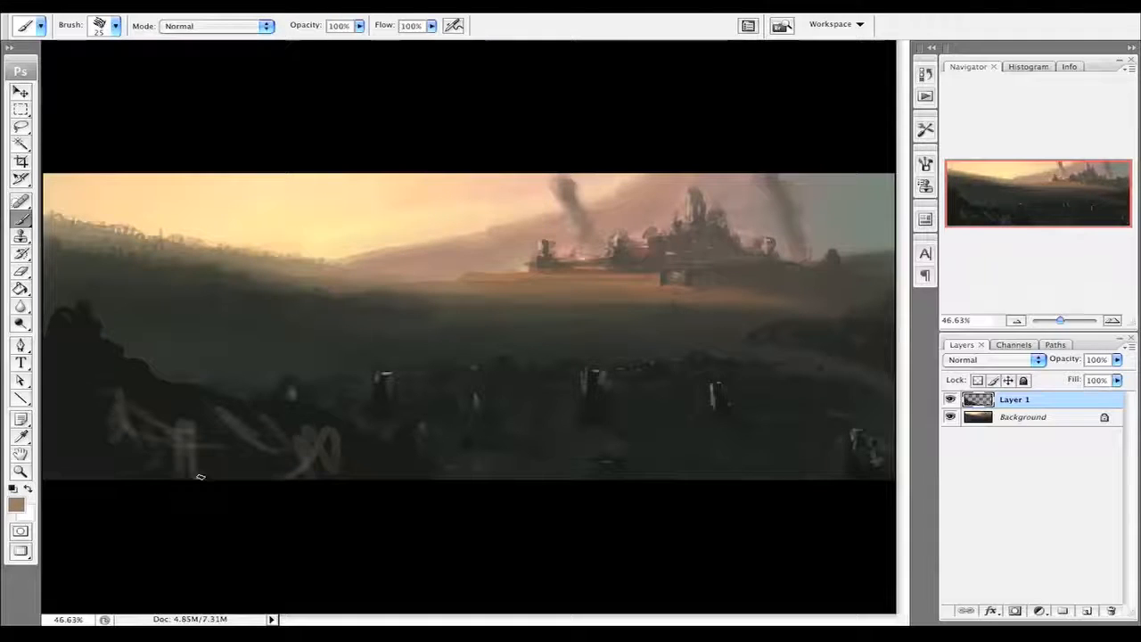
# - Return to near-black and paint a seated, cloaked figure silhouette on the foreground hill, refining its arm with smaller brush sizes
pyautogui.press('d')
pyautogui.press(']')
pyautogui.press(']')
pyautogui.moveTo(236, 296)
pyautogui.mouseDown()
pyautogui.moveTo(209, 326)
pyautogui.moveTo(253, 329)
pyautogui.moveTo(223, 336)
pyautogui.moveTo(221, 321)
pyautogui.moveTo(217, 343)
pyautogui.moveTo(207, 321)
pyautogui.moveTo(230, 345)
pyautogui.moveTo(160, 387)
pyautogui.moveTo(207, 334)
pyautogui.moveTo(198, 390)
pyautogui.moveTo(230, 371)
pyautogui.moveTo(188, 392)
pyautogui.moveTo(260, 355)
pyautogui.moveTo(258, 372)
pyautogui.moveTo(252, 328)
pyautogui.moveTo(254, 363)
pyautogui.mouseUp()
pyautogui.press('[')
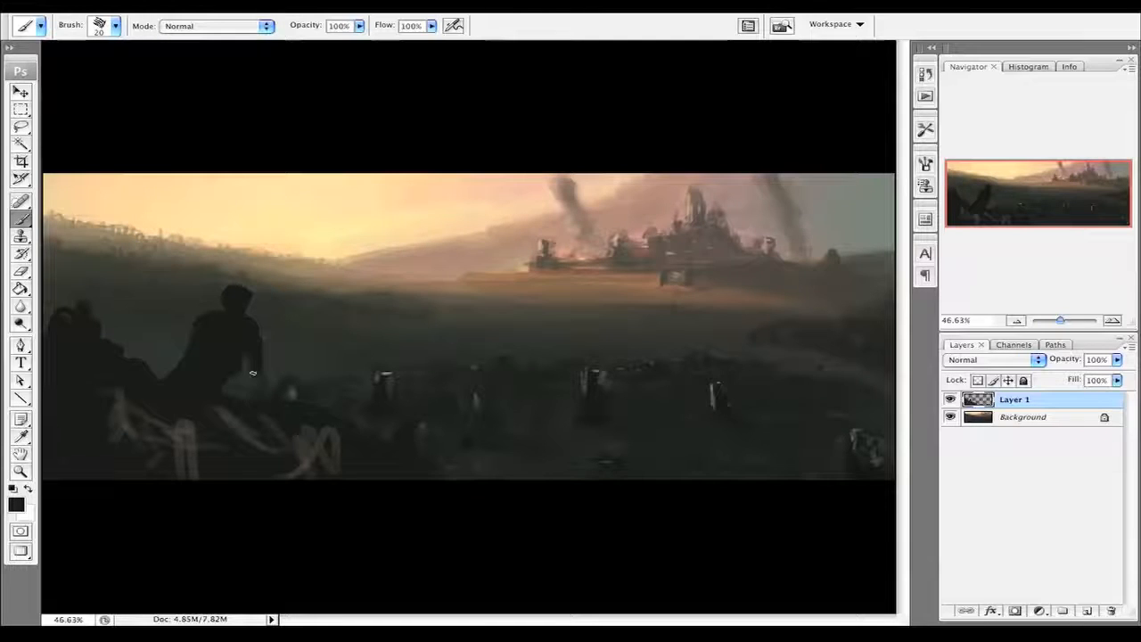
pyautogui.moveTo(236, 368)
pyautogui.mouseDown()
pyautogui.moveTo(225, 415)
pyautogui.moveTo(252, 373)
pyautogui.mouseUp()
pyautogui.press('[')
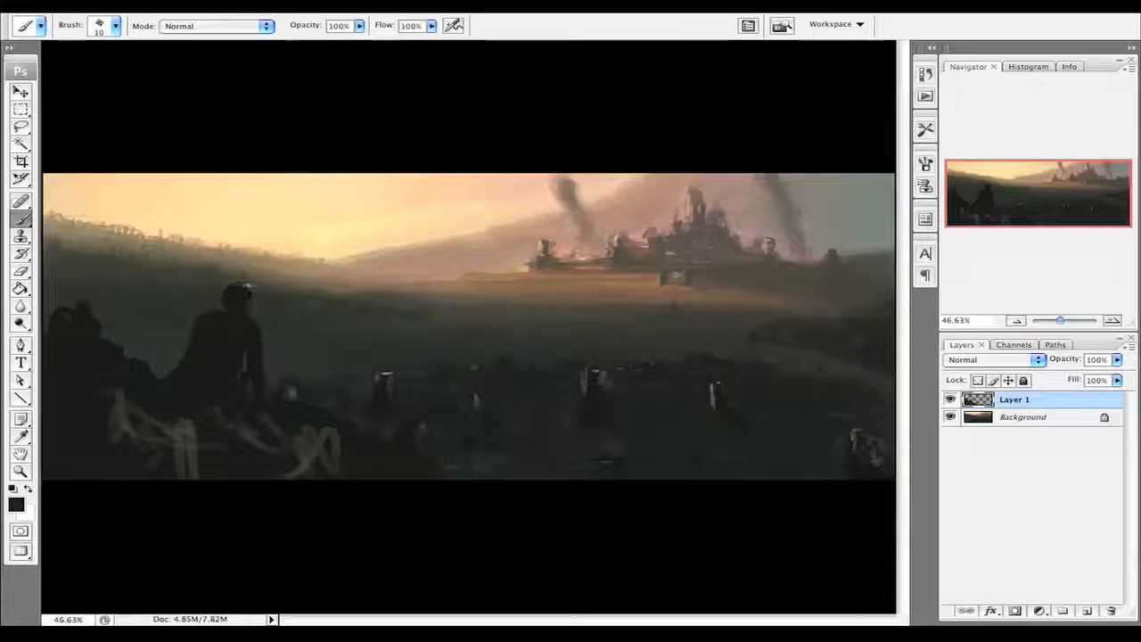
# - Paint a curved plumed crest on the figure's head with a 10 px brush and fill out the cloak in near-black
pyautogui.moveTo(238, 284)
pyautogui.mouseDown()
pyautogui.moveTo(242, 269)
pyautogui.moveTo(221, 265)
pyautogui.moveTo(241, 272)
pyautogui.mouseUp()
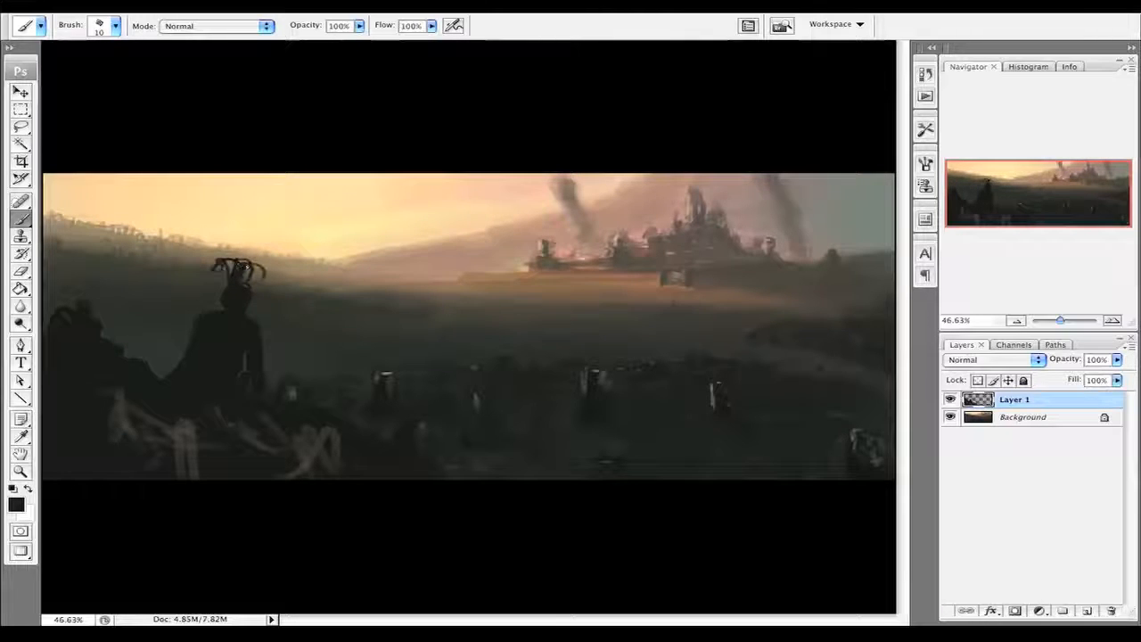
pyautogui.press(']')
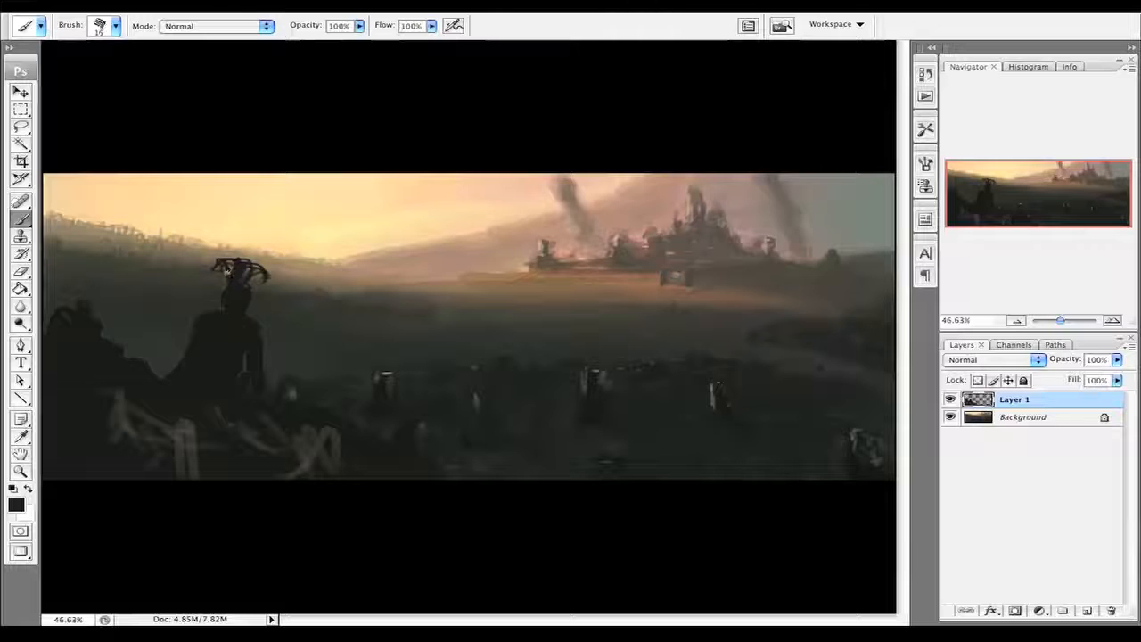
pyautogui.press(']')
pyautogui.moveTo(232, 267)
pyautogui.mouseDown()
pyautogui.moveTo(253, 273)
pyautogui.moveTo(218, 264)
pyautogui.mouseUp()
pyautogui.press('[')
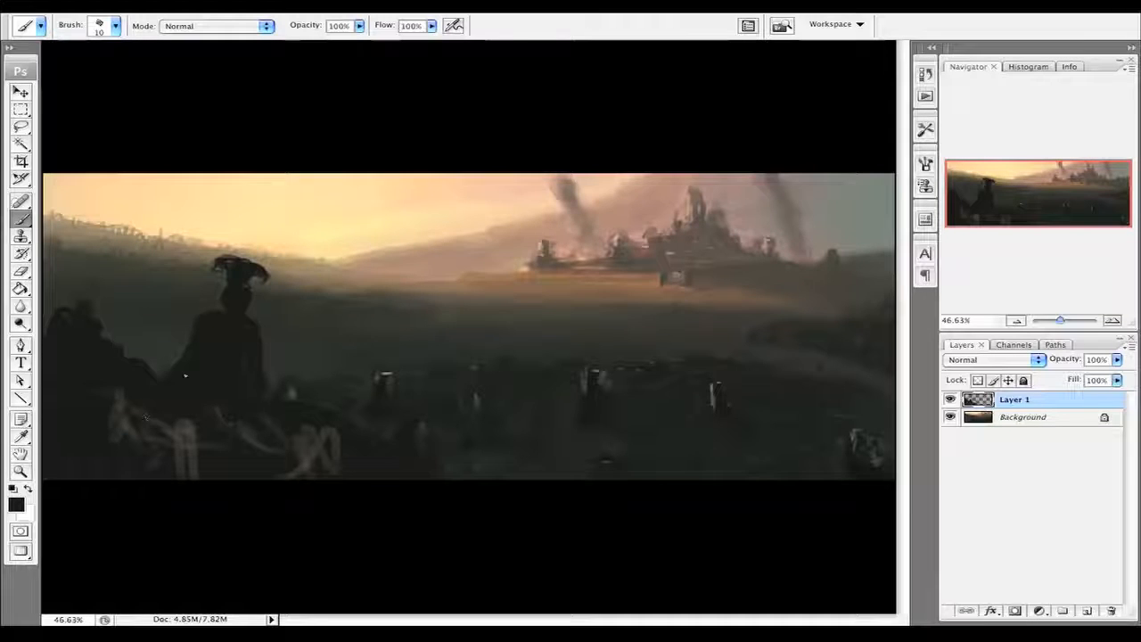
pyautogui.press(']')
pyautogui.press(']')
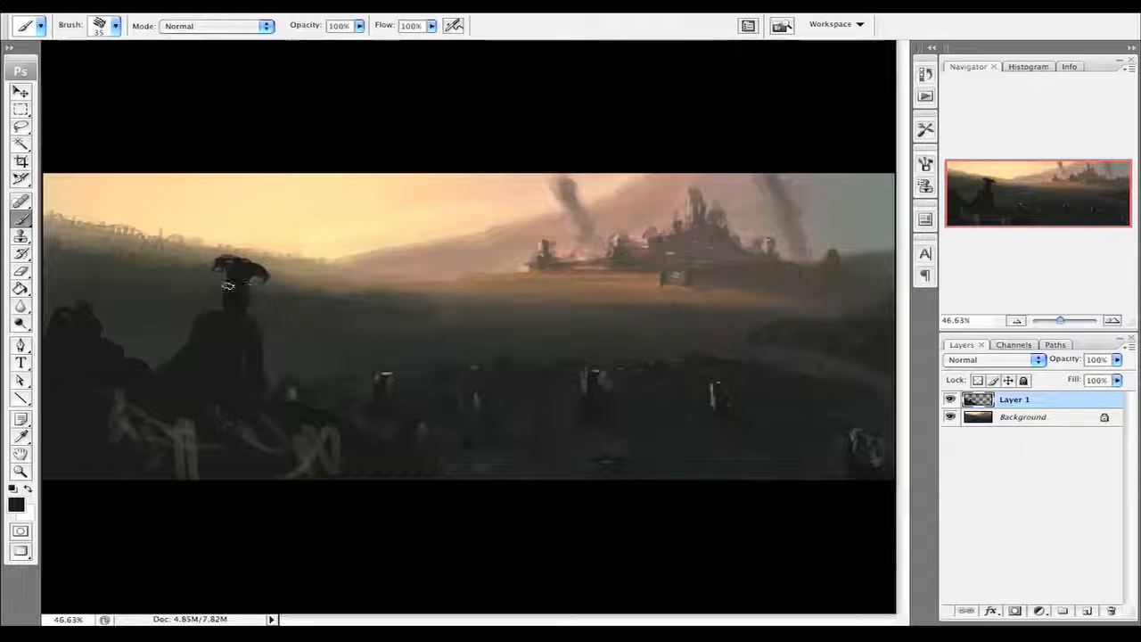
# - Try to erase part of the light foreground strokes with a 30 px eraser
pyautogui.press('e')
pyautogui.press('[')
pyautogui.press('[')
pyautogui.press('[')
pyautogui.press('[')
pyautogui.press('[')
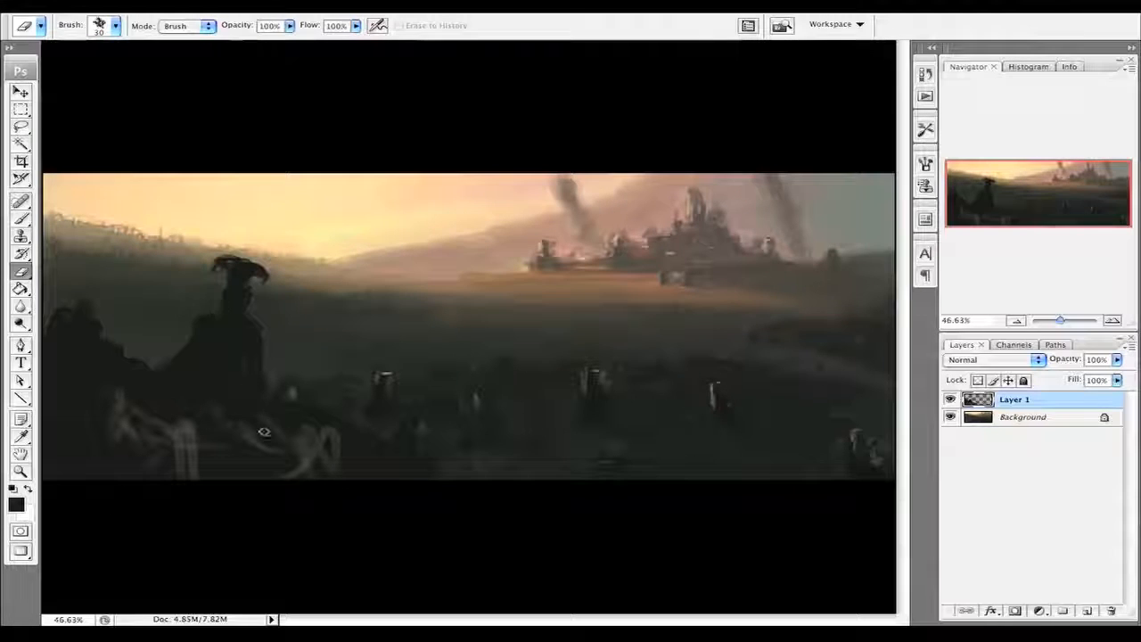
pyautogui.click(87, 412)
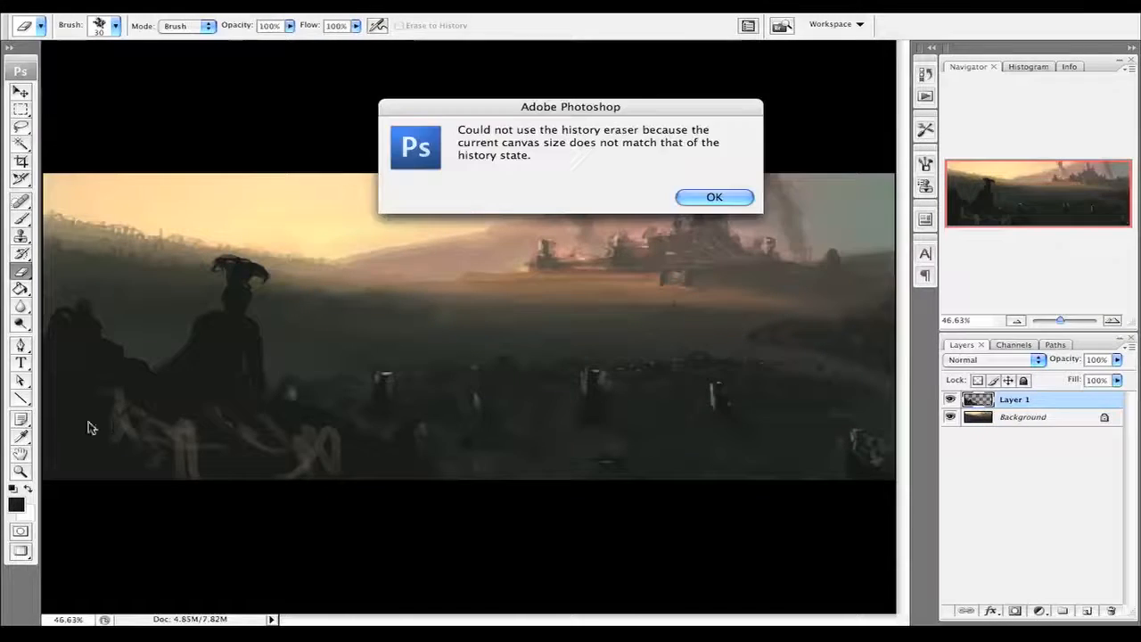
pyautogui.click(707, 196)
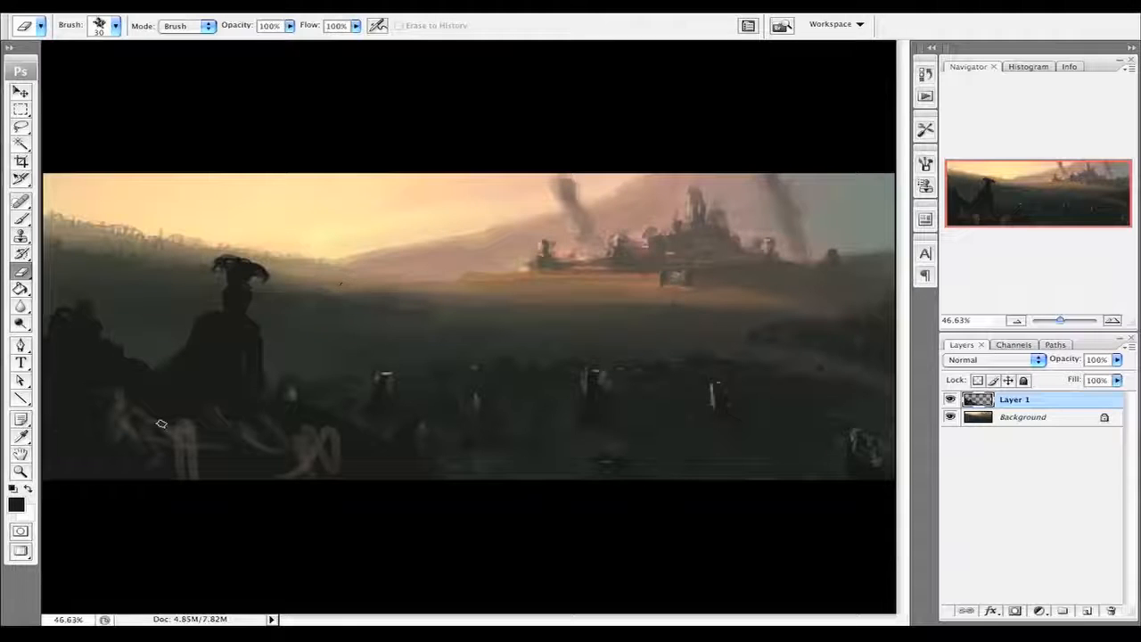
# - Break up the light foreground strokes with near-black 35 px brushwork and lock the transparent pixels of Layer 1
pyautogui.press('b')
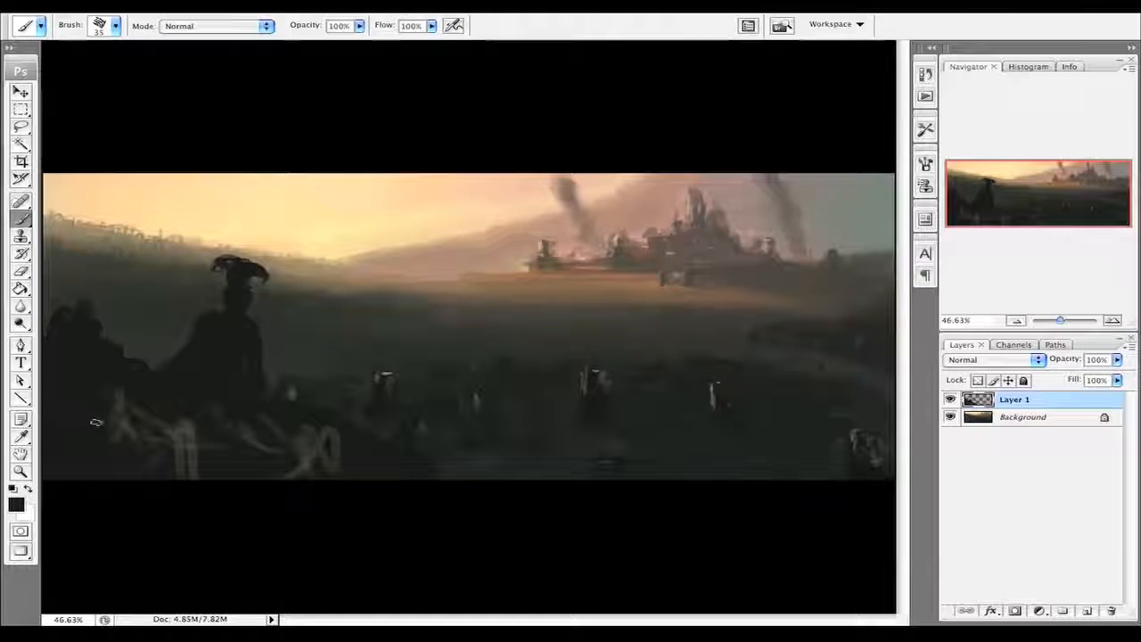
pyautogui.moveTo(98, 411)
pyautogui.mouseDown()
pyautogui.moveTo(136, 440)
pyautogui.moveTo(127, 397)
pyautogui.moveTo(154, 469)
pyautogui.moveTo(223, 435)
pyautogui.moveTo(194, 469)
pyautogui.moveTo(339, 461)
pyautogui.moveTo(336, 448)
pyautogui.moveTo(240, 432)
pyautogui.moveTo(369, 460)
pyautogui.mouseUp()
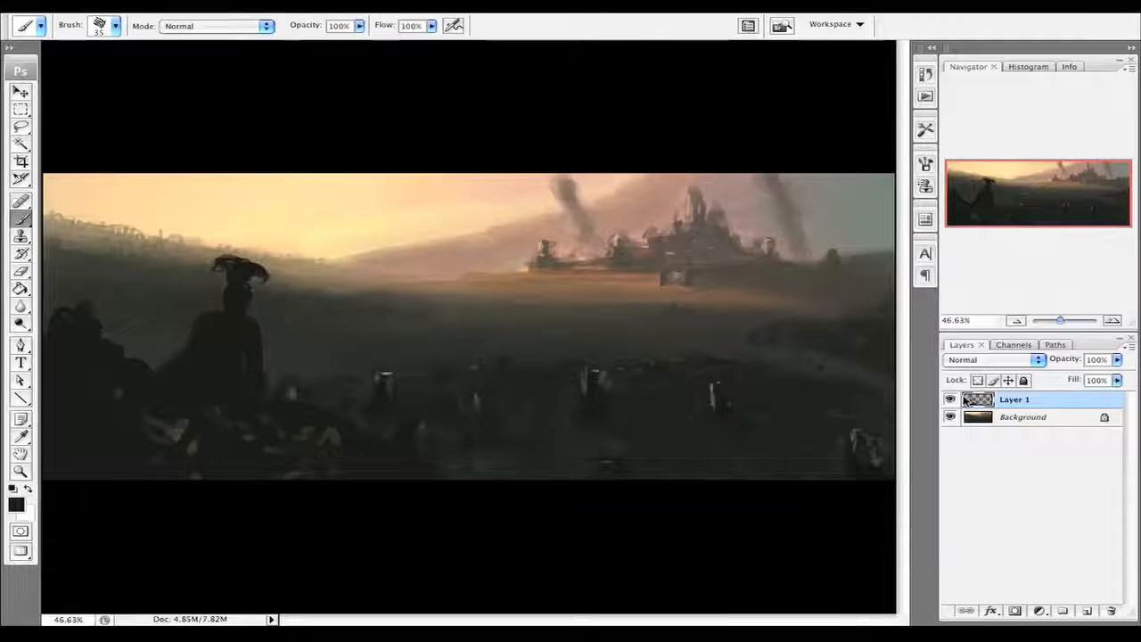
pyautogui.press('Tab')
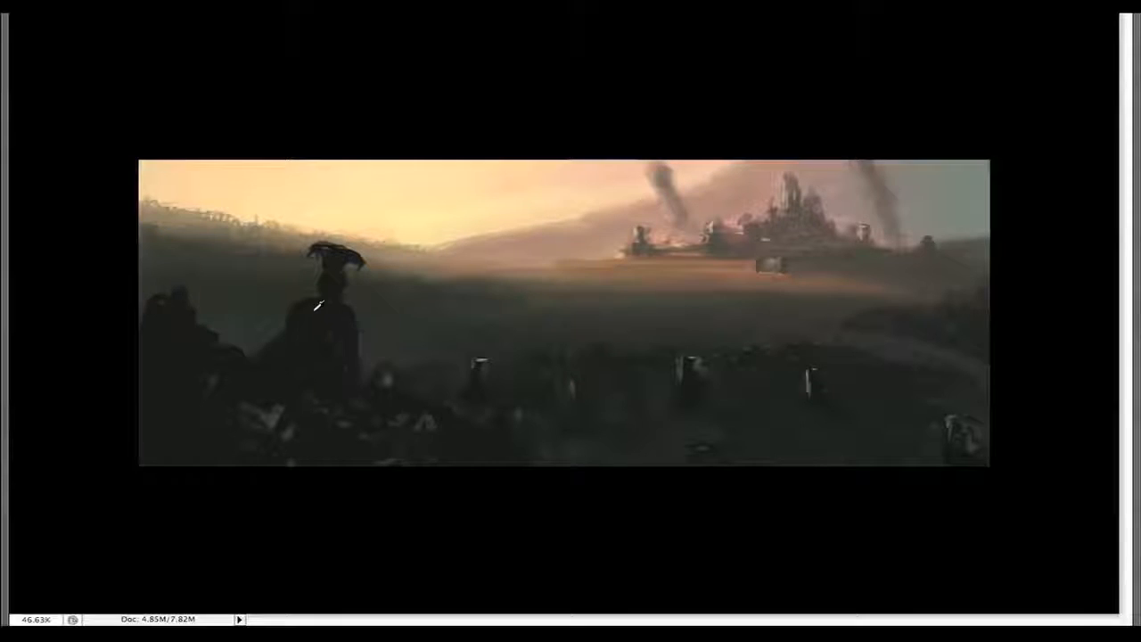
pyautogui.press('Tab')
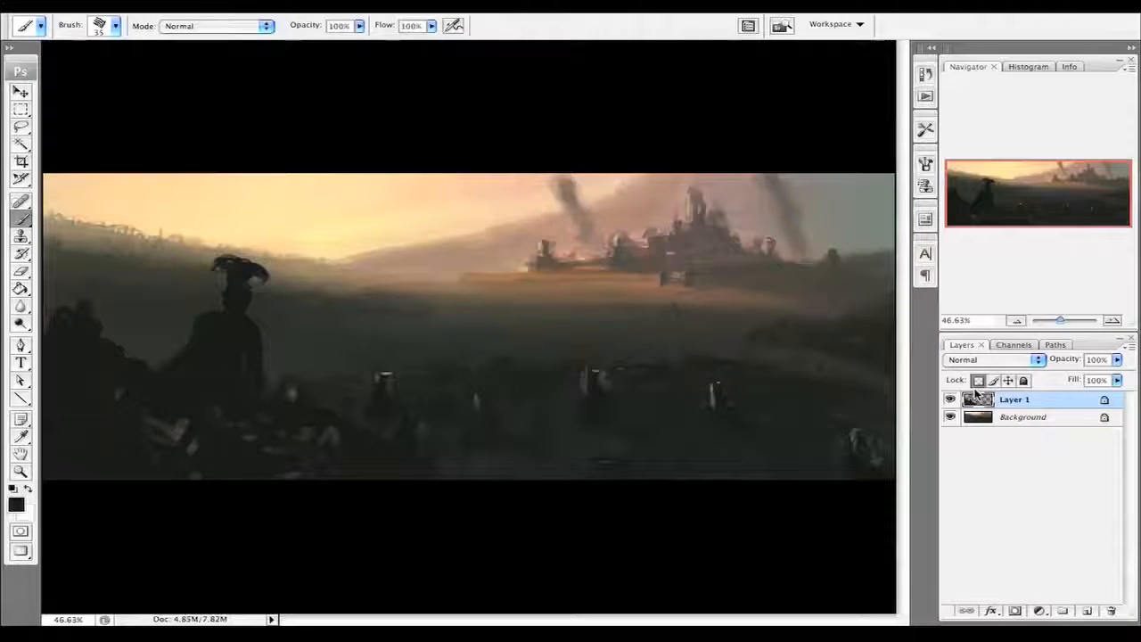
pyautogui.press('Tab')
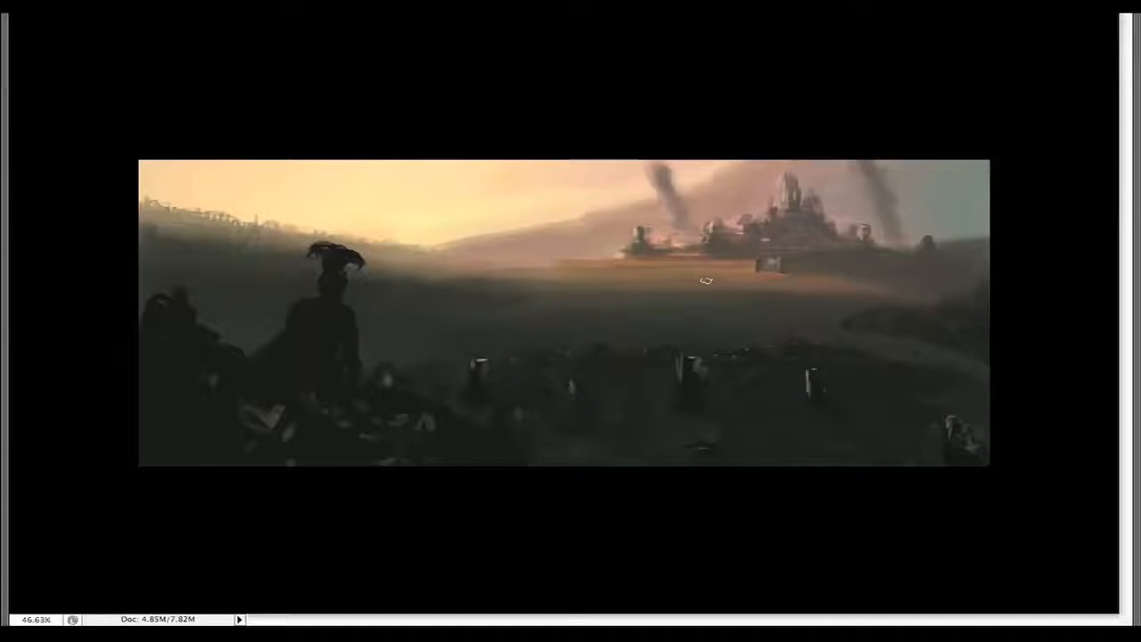
# - Set the foreground colour to dark red (RGB 71, 30, 34) and paint the seated figure's cape with it
pyautogui.press('F6')
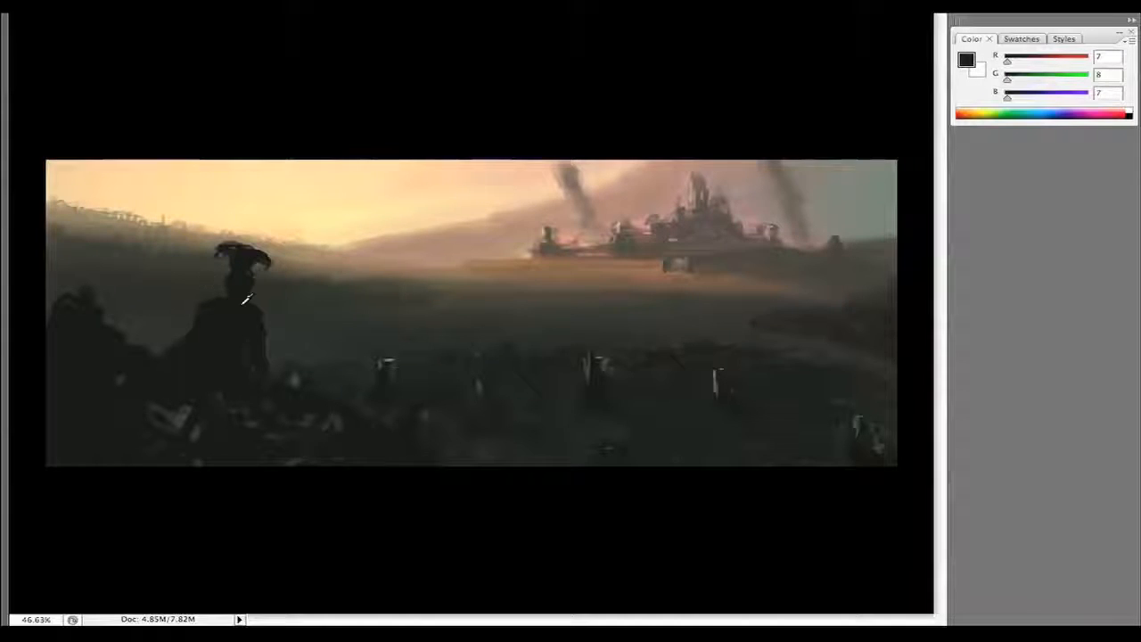
pyautogui.click(966, 59)
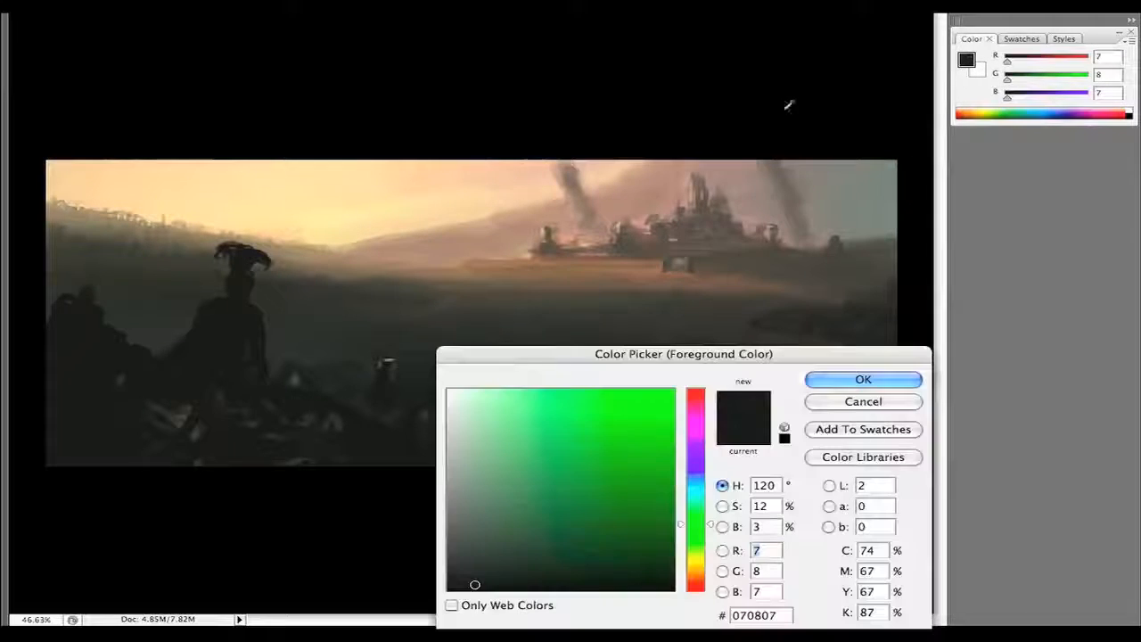
pyautogui.click(699, 395)
pyautogui.click(580, 534)
pyautogui.click(861, 380)
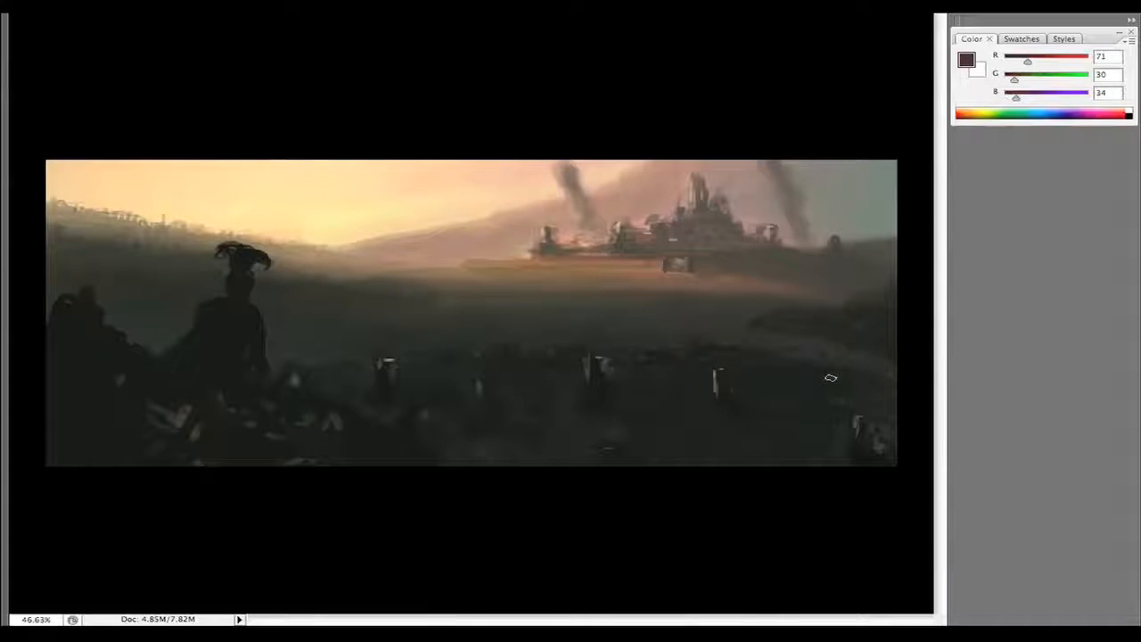
pyautogui.moveTo(166, 366)
pyautogui.mouseDown()
pyautogui.moveTo(210, 311)
pyautogui.moveTo(206, 331)
pyautogui.moveTo(227, 322)
pyautogui.moveTo(172, 379)
pyautogui.moveTo(229, 326)
pyautogui.moveTo(216, 364)
pyautogui.moveTo(173, 390)
pyautogui.moveTo(171, 359)
pyautogui.moveTo(230, 315)
pyautogui.mouseUp()
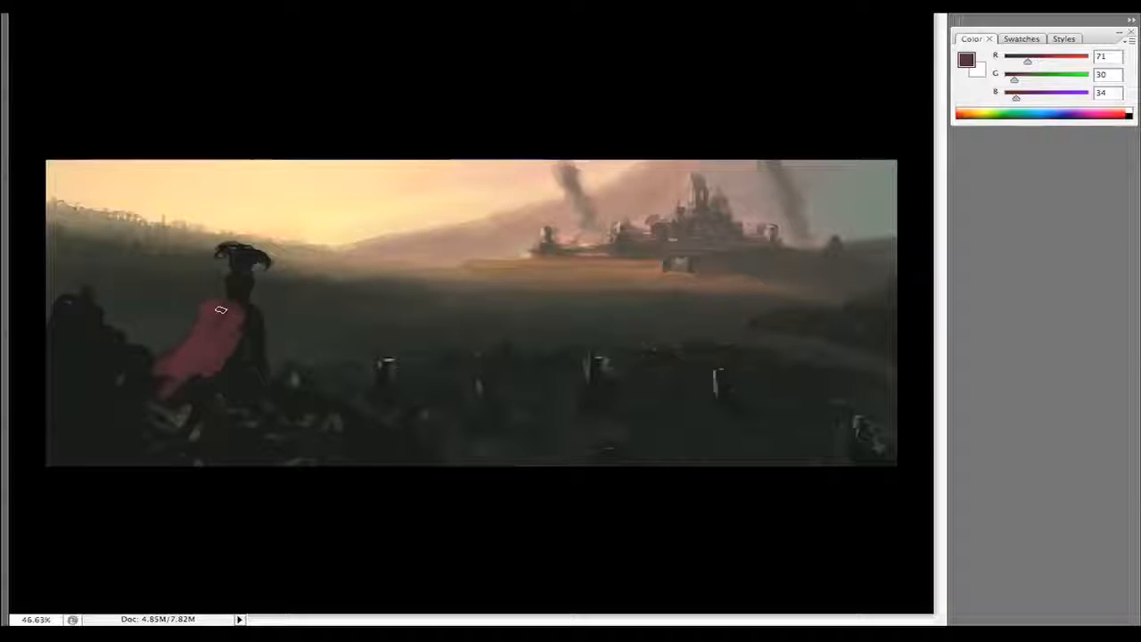
# - Shade the cape with darker and lighter reds sampled from it, and tint the helmet crest dark red
pyautogui.keyDown('alt'); pyautogui.click(176, 382); pyautogui.keyUp('alt')
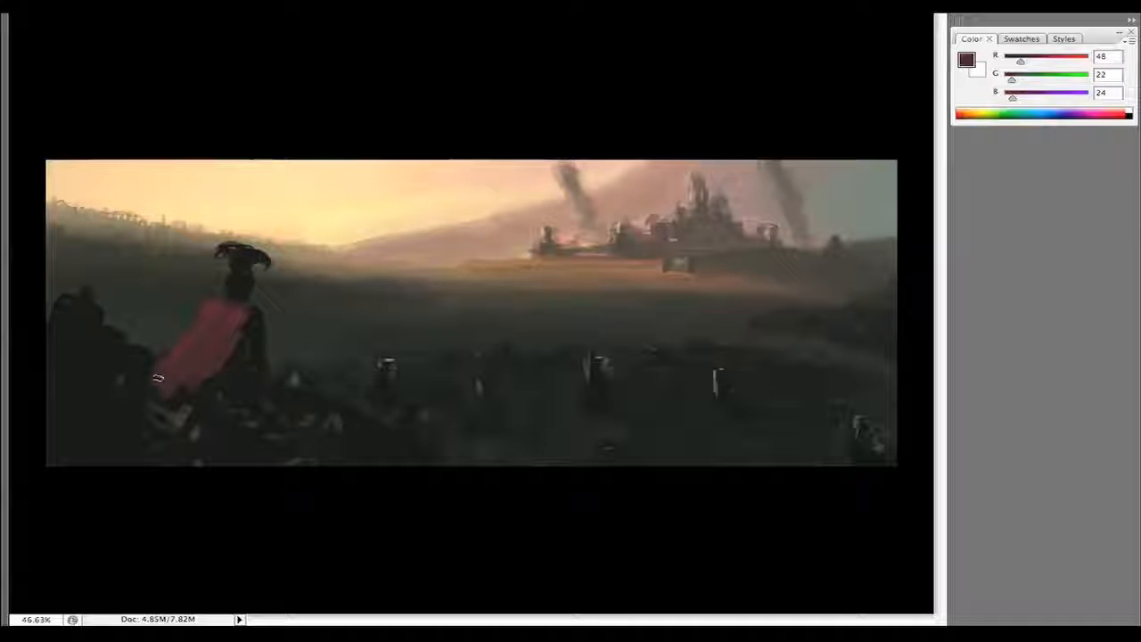
pyautogui.keyDown('alt'); pyautogui.click(238, 311); pyautogui.keyUp('alt')
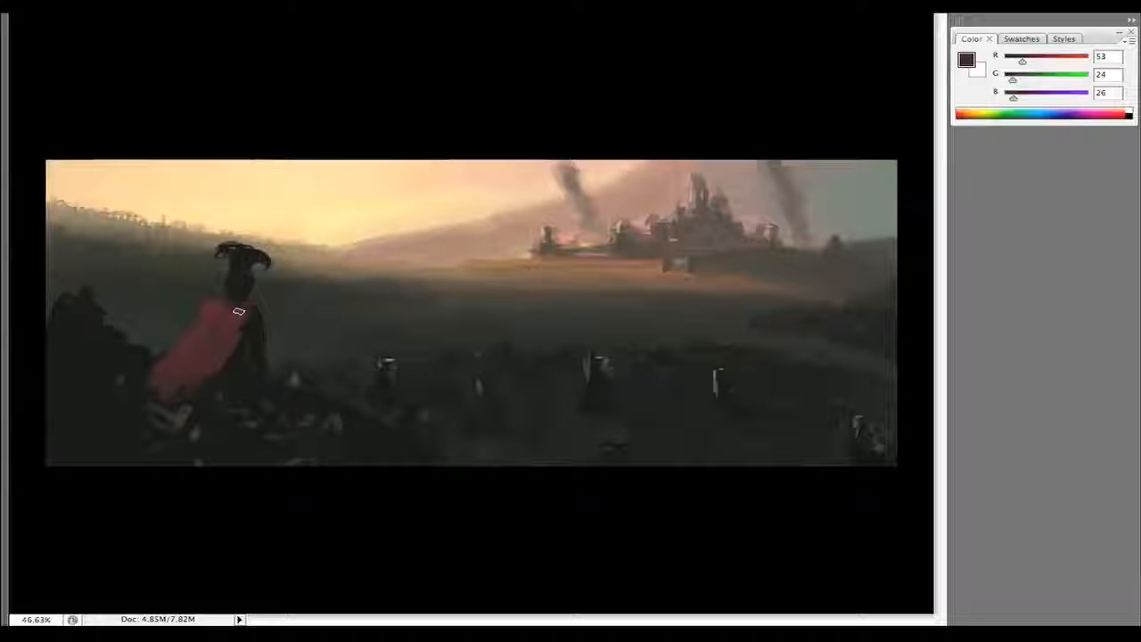
pyautogui.keyDown('alt'); pyautogui.click(217, 298); pyautogui.keyUp('alt')
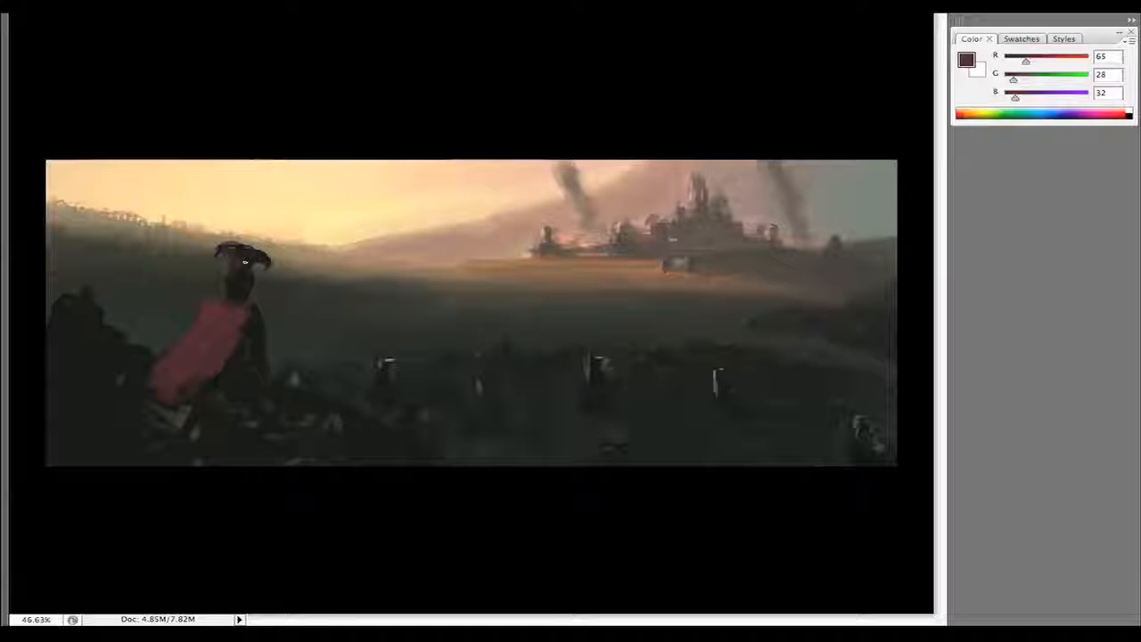
pyautogui.keyDown('alt'); pyautogui.click(219, 354); pyautogui.keyUp('alt')
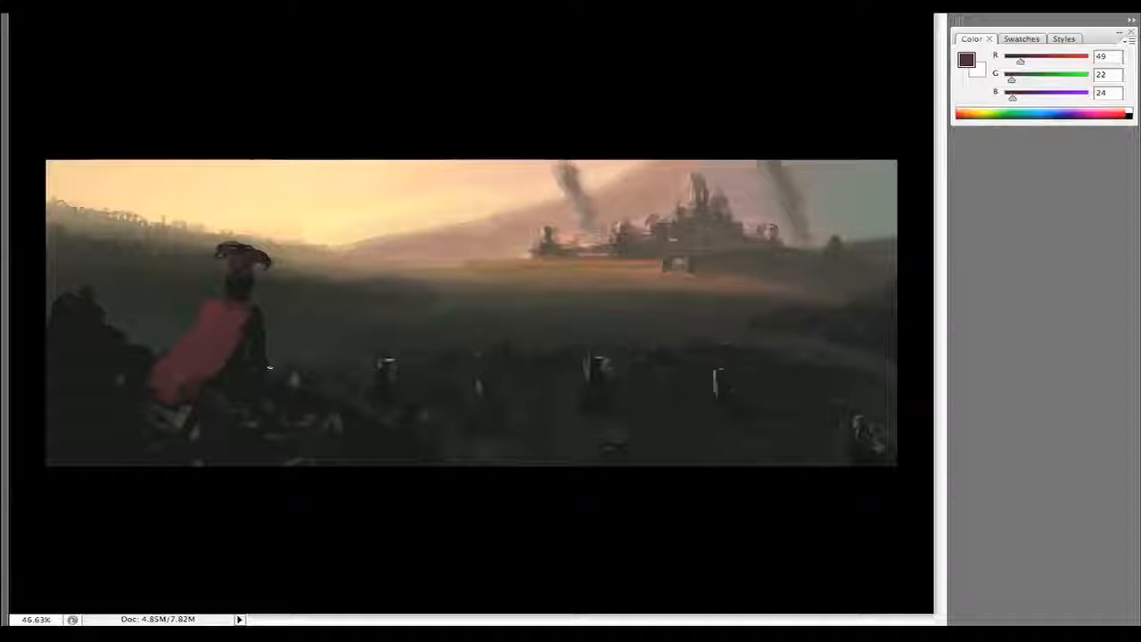
pyautogui.keyDown('alt'); pyautogui.click(216, 355); pyautogui.keyUp('alt')
pyautogui.moveTo(195, 351)
pyautogui.mouseDown()
pyautogui.moveTo(200, 340)
pyautogui.moveTo(142, 405)
pyautogui.mouseUp()
pyautogui.keyDown('alt'); pyautogui.click(201, 317); pyautogui.keyUp('alt')
pyautogui.keyDown('alt'); pyautogui.click(216, 307); pyautogui.keyUp('alt')
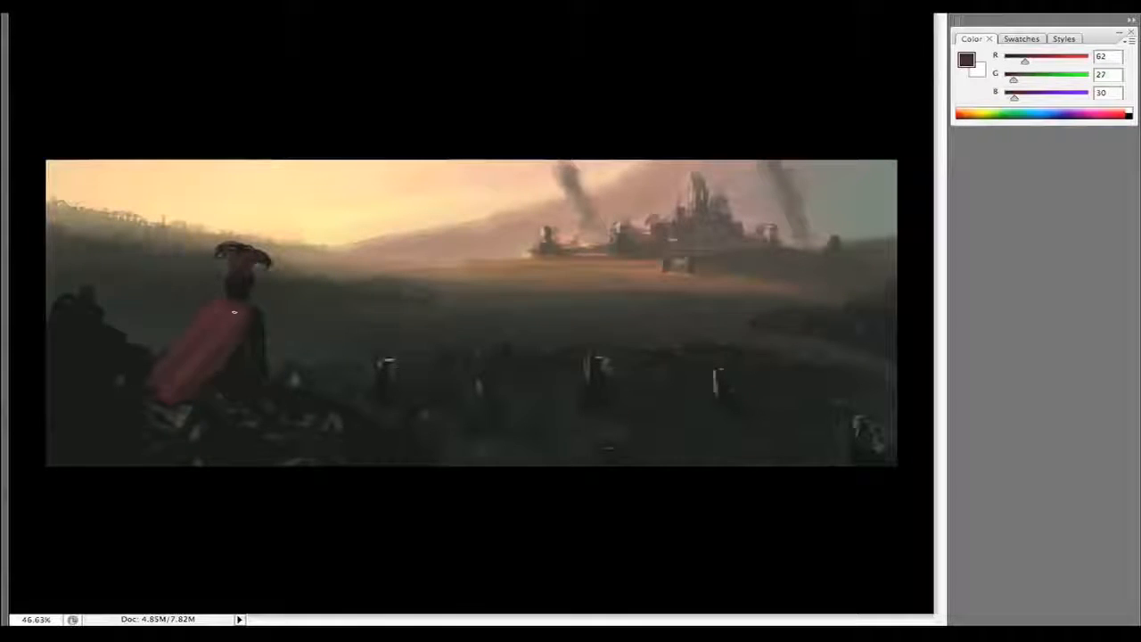
# - Mix a dark grey-green (RGB 52, 60, 56) from sampled near-black and sky tones and paint light on the figure's arm
pyautogui.keyDown('alt'); pyautogui.click(262, 304); pyautogui.keyUp('alt')
pyautogui.keyDown('alt'); pyautogui.click(263, 312); pyautogui.keyUp('alt')
pyautogui.keyDown('alt'); pyautogui.click(263, 326); pyautogui.keyUp('alt')
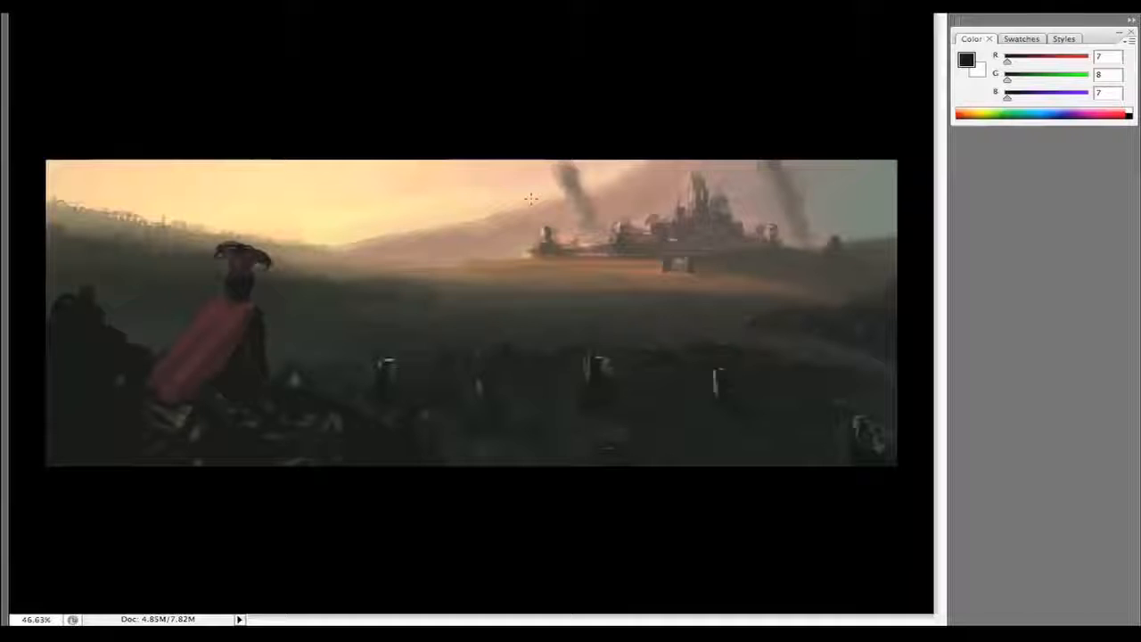
pyautogui.click(966, 65)
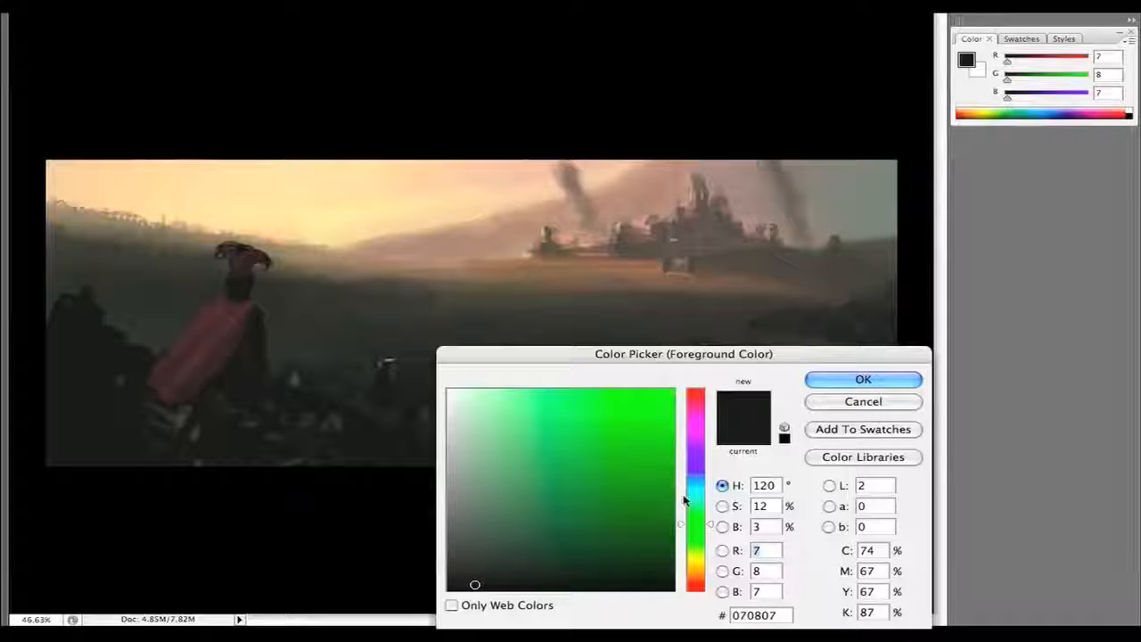
pyautogui.click(486, 570)
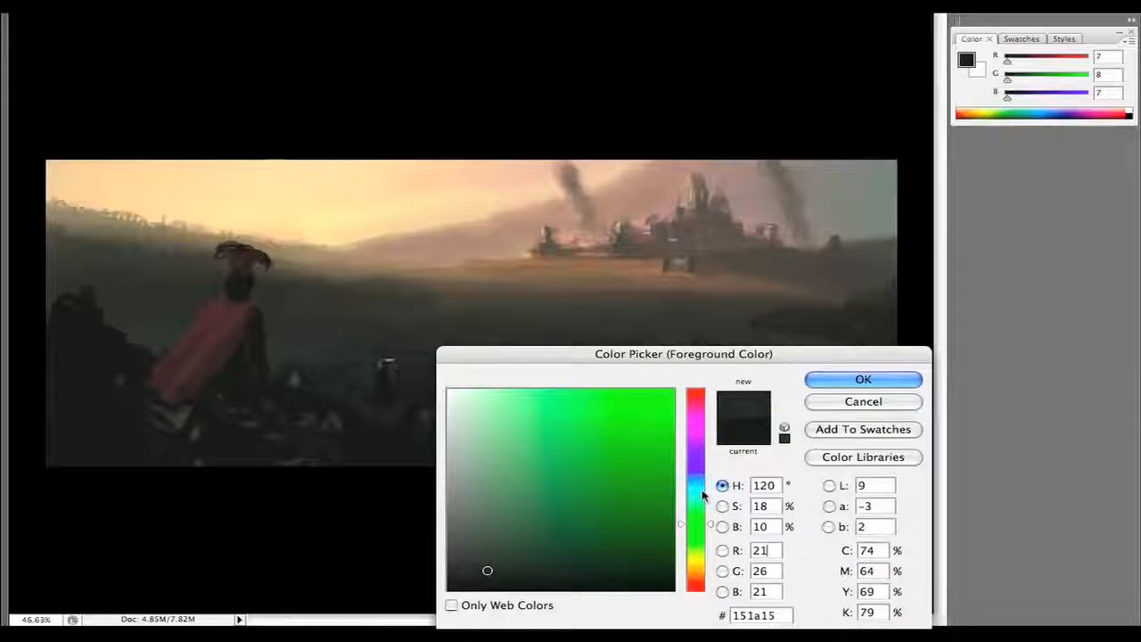
pyautogui.moveTo(707, 525)
pyautogui.mouseDown()
pyautogui.moveTo(709, 493)
pyautogui.moveTo(707, 504)
pyautogui.mouseUp()
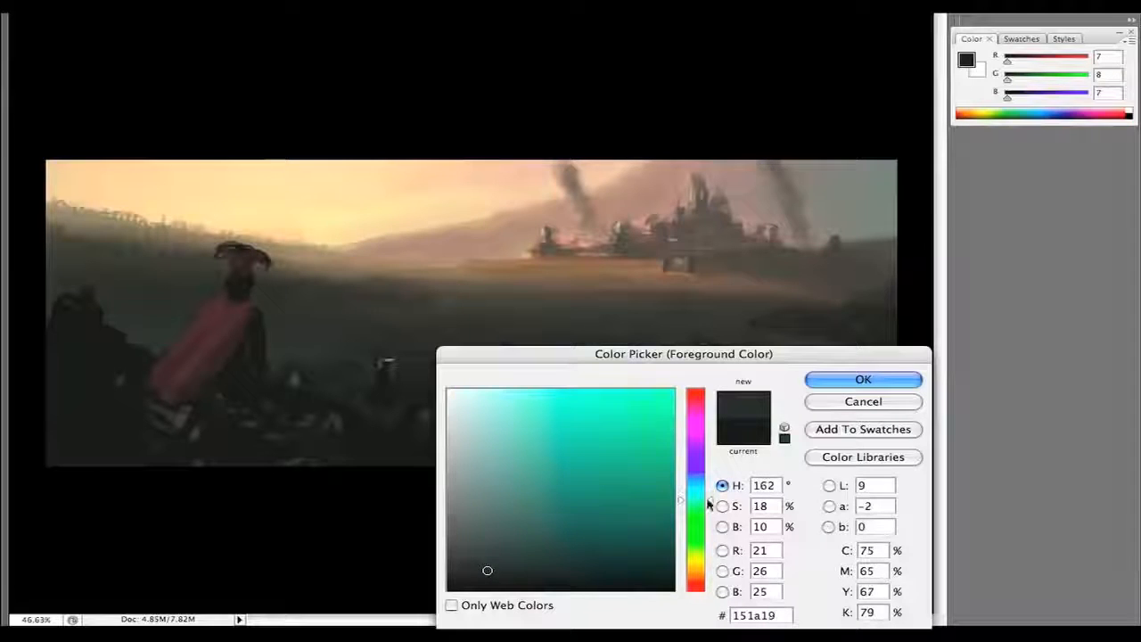
pyautogui.click(883, 189)
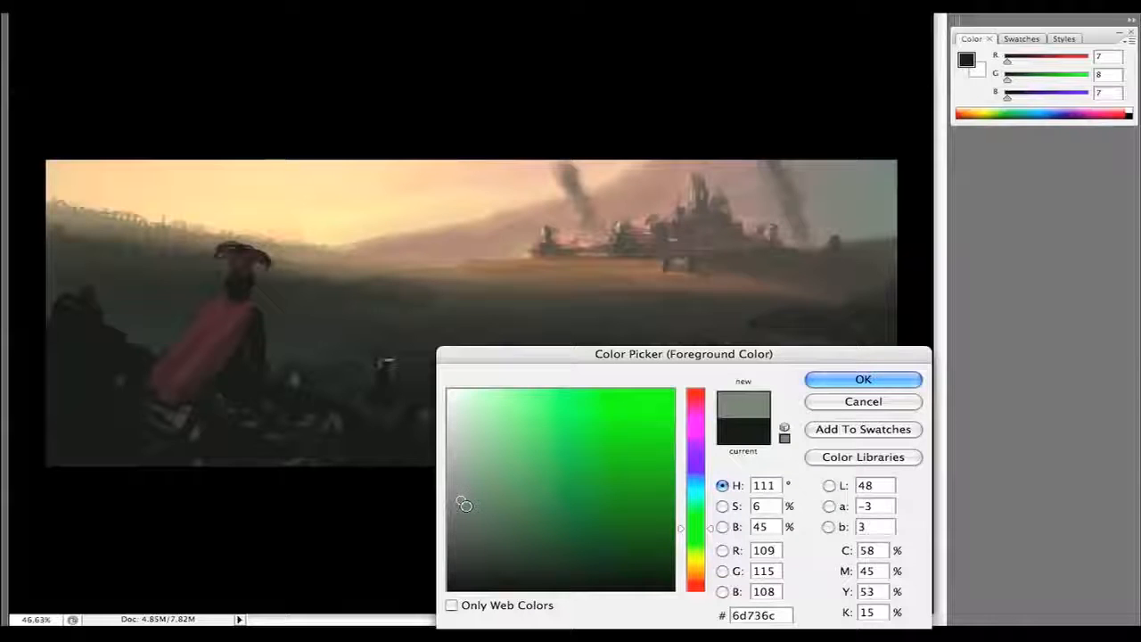
pyautogui.moveTo(461, 501); pyautogui.dragTo(477, 513)
pyautogui.moveTo(695, 527); pyautogui.dragTo(707, 509)
pyautogui.click(477, 543)
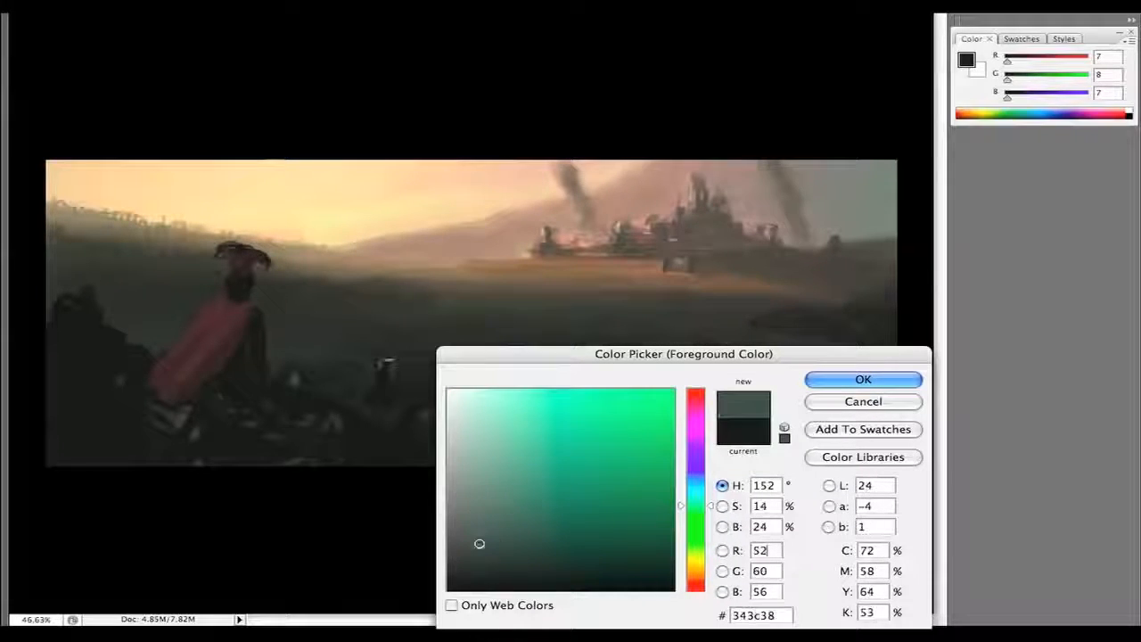
pyautogui.click(854, 382)
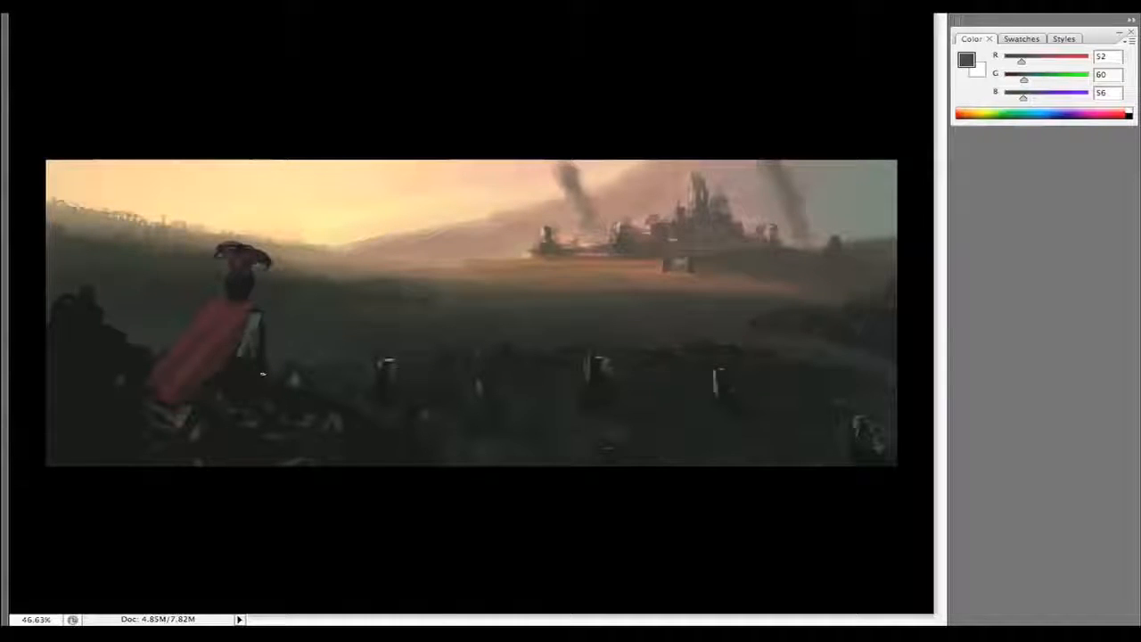
pyautogui.keyDown('alt'); pyautogui.click(257, 331); pyautogui.keyUp('alt')
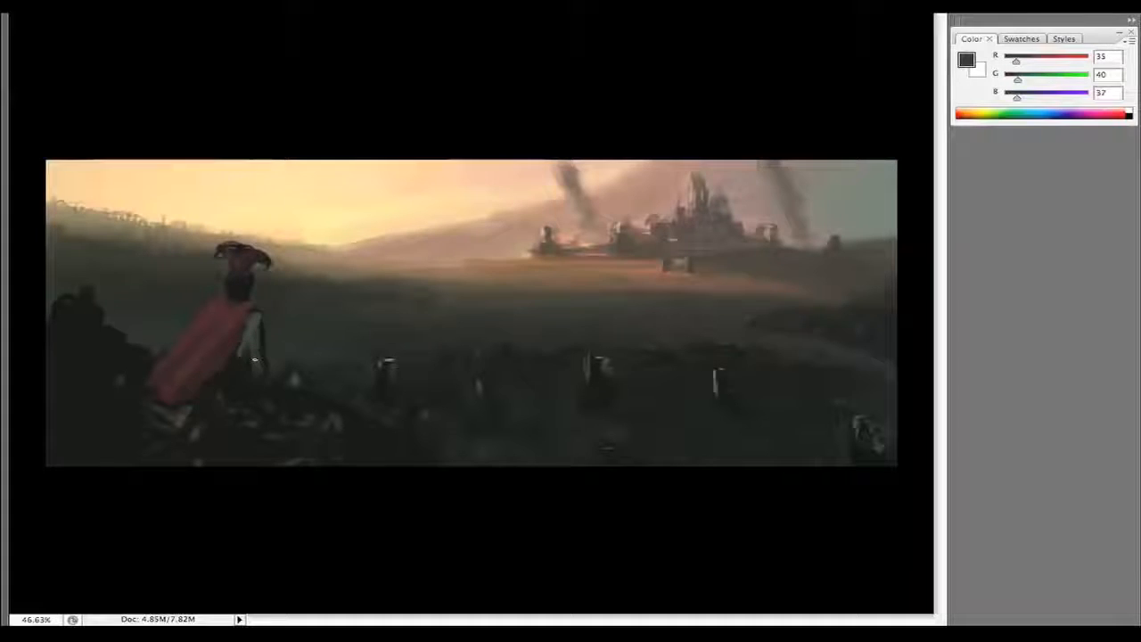
# - Model the seated figure's arm and torso with near-black and dark grey-green tones sampled from the figure
pyautogui.keyDown('alt'); pyautogui.click(264, 343); pyautogui.keyUp('alt')
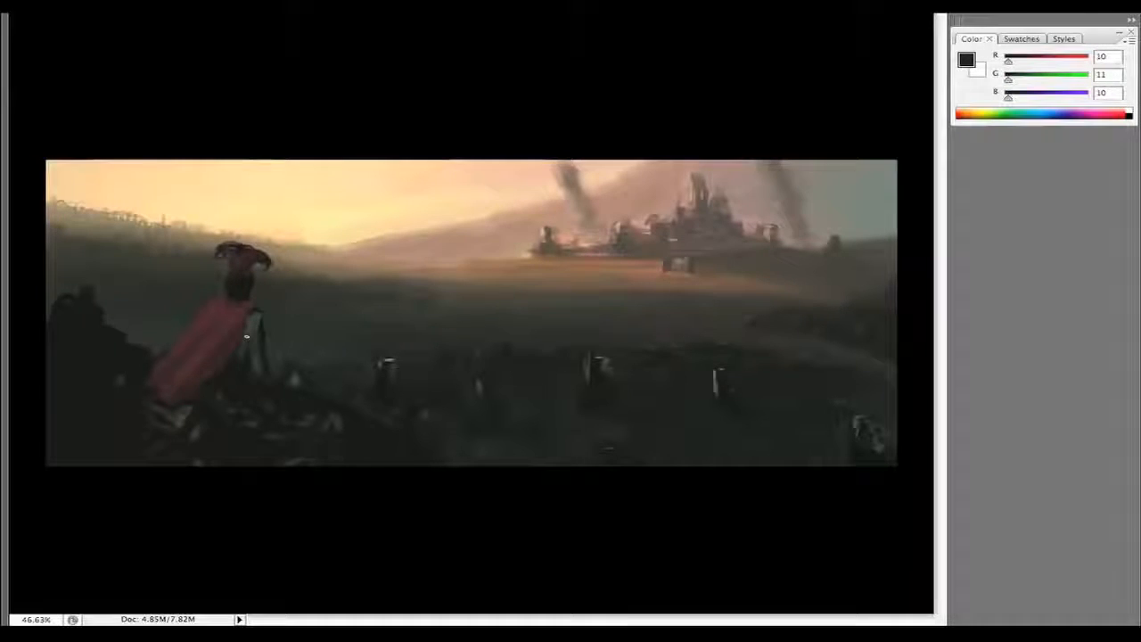
pyautogui.keyDown('alt'); pyautogui.click(239, 358); pyautogui.keyUp('alt')
pyautogui.keyDown('alt'); pyautogui.click(257, 341); pyautogui.keyUp('alt')
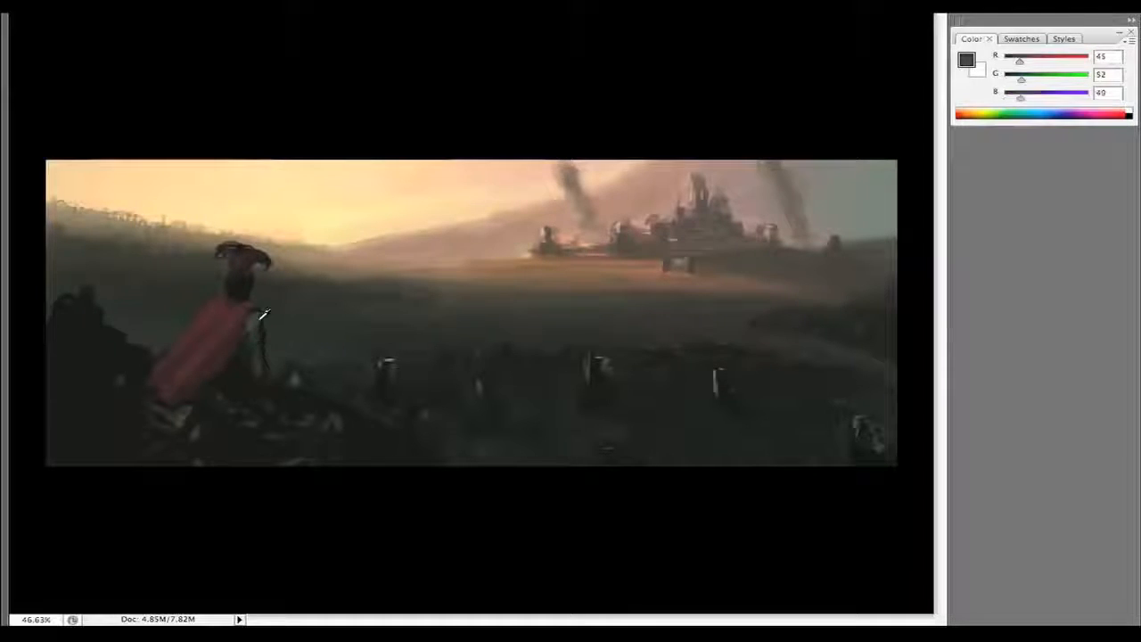
pyautogui.keyDown('alt'); pyautogui.click(257, 314); pyautogui.keyUp('alt')
pyautogui.keyDown('alt'); pyautogui.click(250, 340); pyautogui.keyUp('alt')
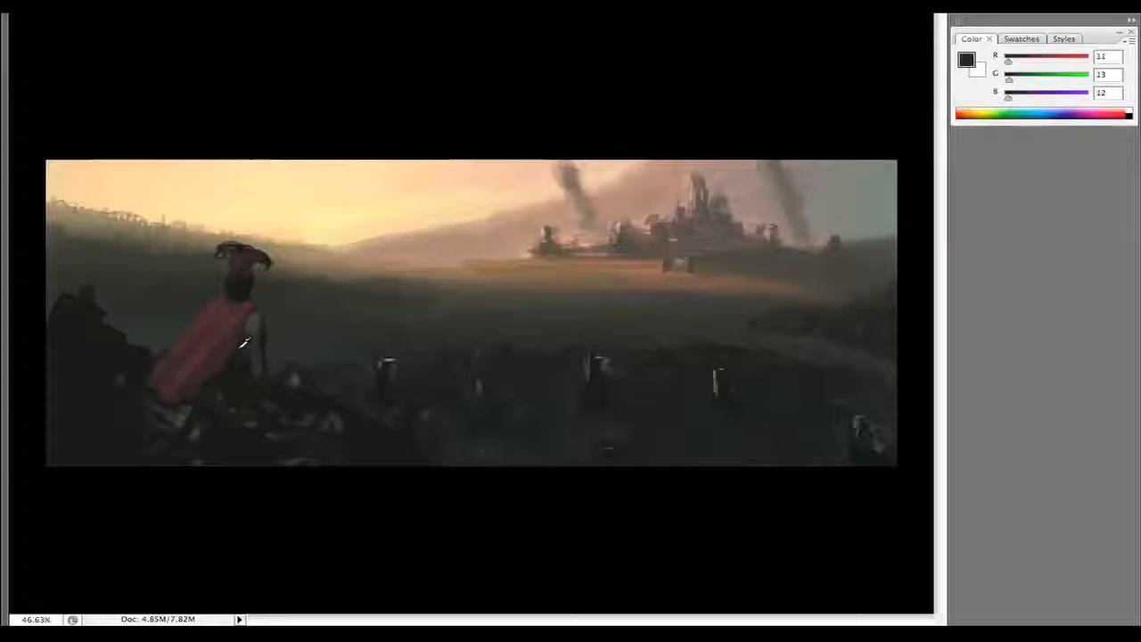
pyautogui.keyDown('alt'); pyautogui.click(266, 330); pyautogui.keyUp('alt')
pyautogui.keyDown('alt'); pyautogui.click(256, 311); pyautogui.keyUp('alt')
pyautogui.keyDown('alt'); pyautogui.click(255, 312); pyautogui.keyUp('alt')
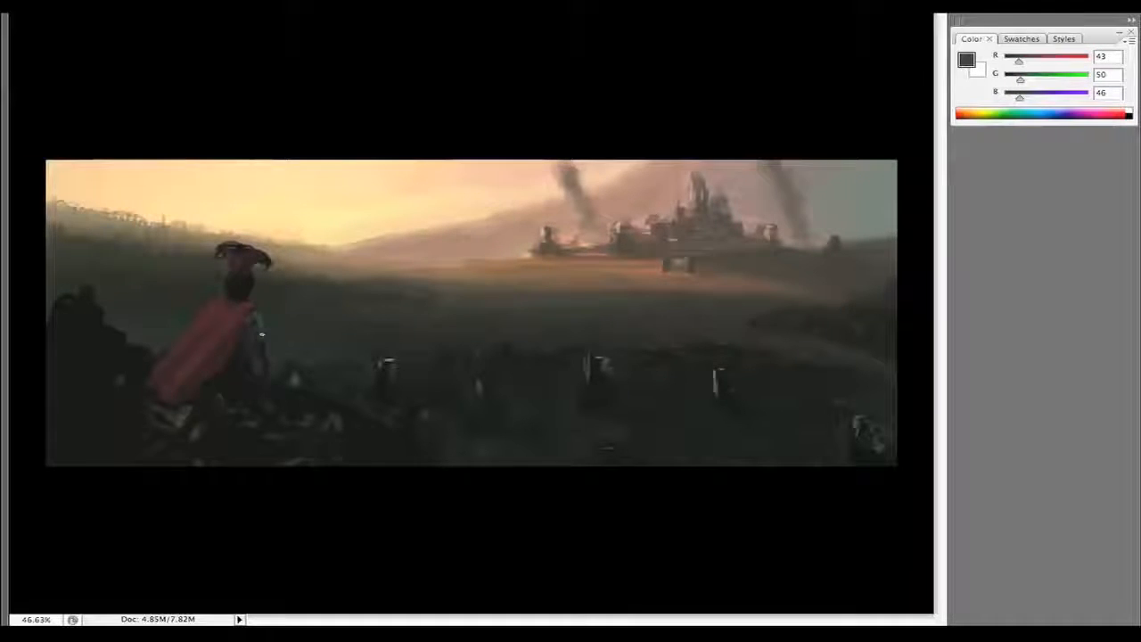
pyautogui.keyDown('alt'); pyautogui.click(265, 342); pyautogui.keyUp('alt')
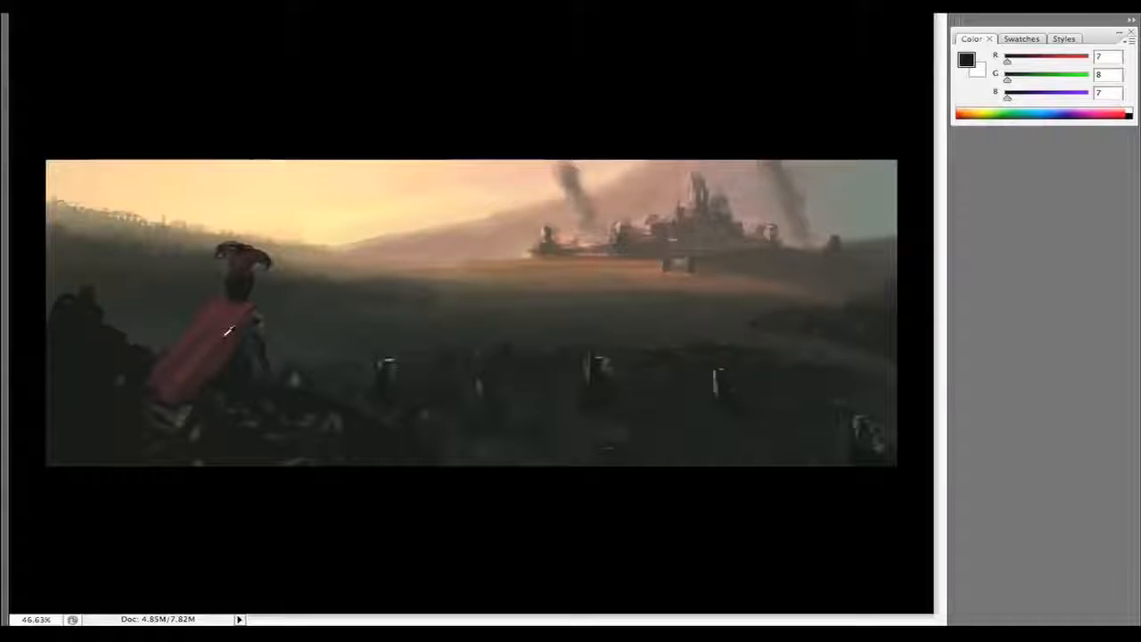
# - Paint the figure's helmet and neck below the crest with sampled dark greys and near-black
pyautogui.keyDown('alt'); pyautogui.click(266, 309); pyautogui.keyUp('alt')
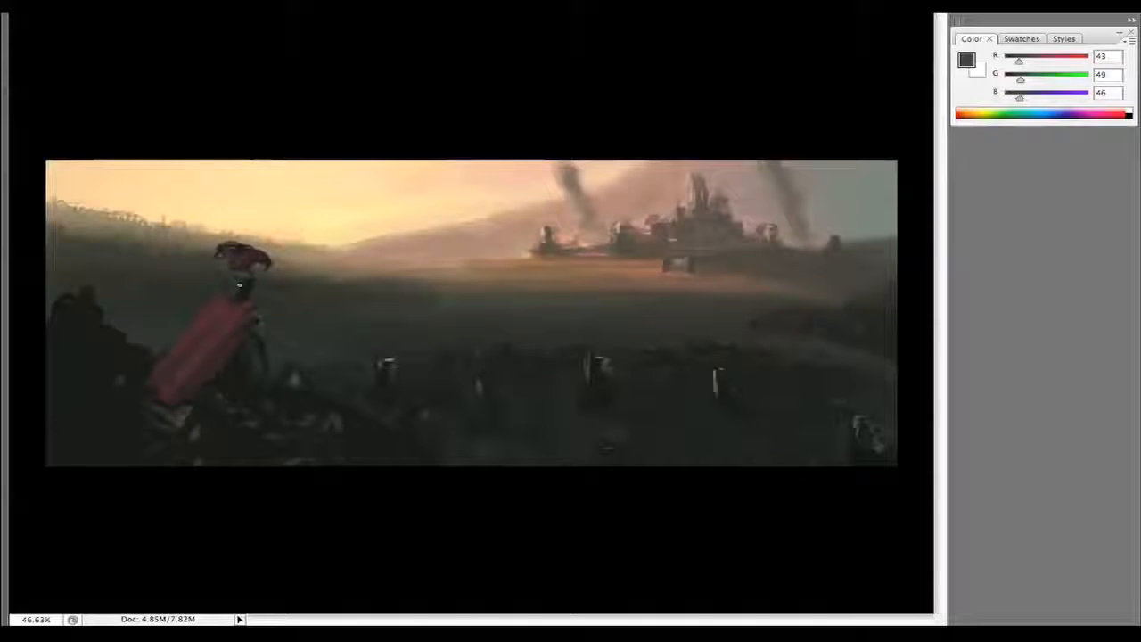
pyautogui.keyDown('alt'); pyautogui.click(241, 286); pyautogui.keyUp('alt')
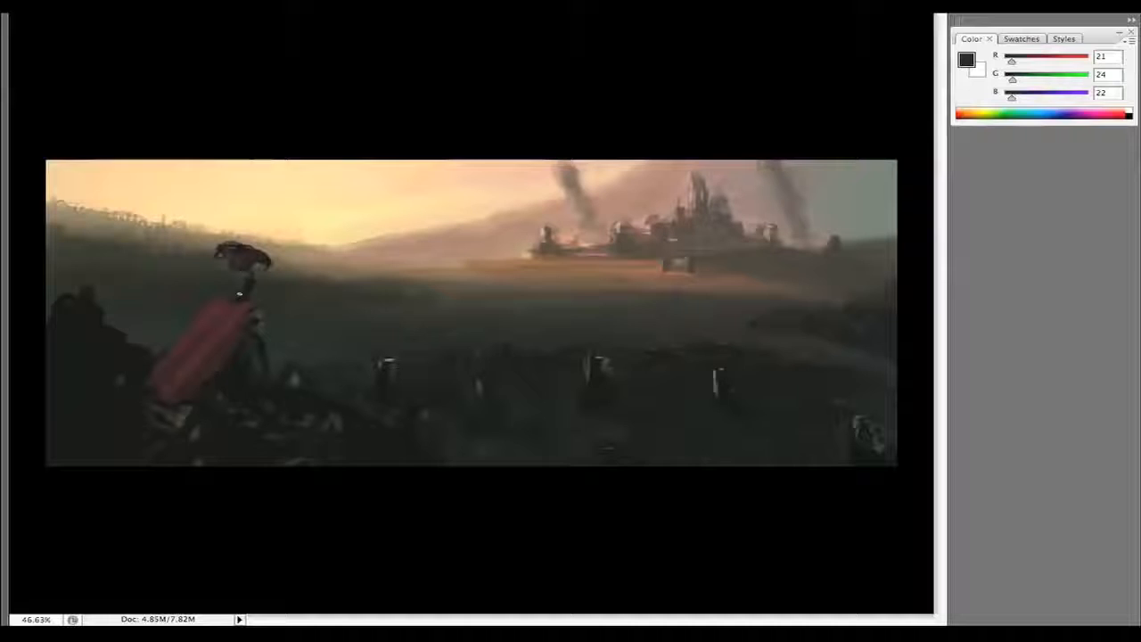
pyautogui.keyDown('alt'); pyautogui.click(251, 270); pyautogui.keyUp('alt')
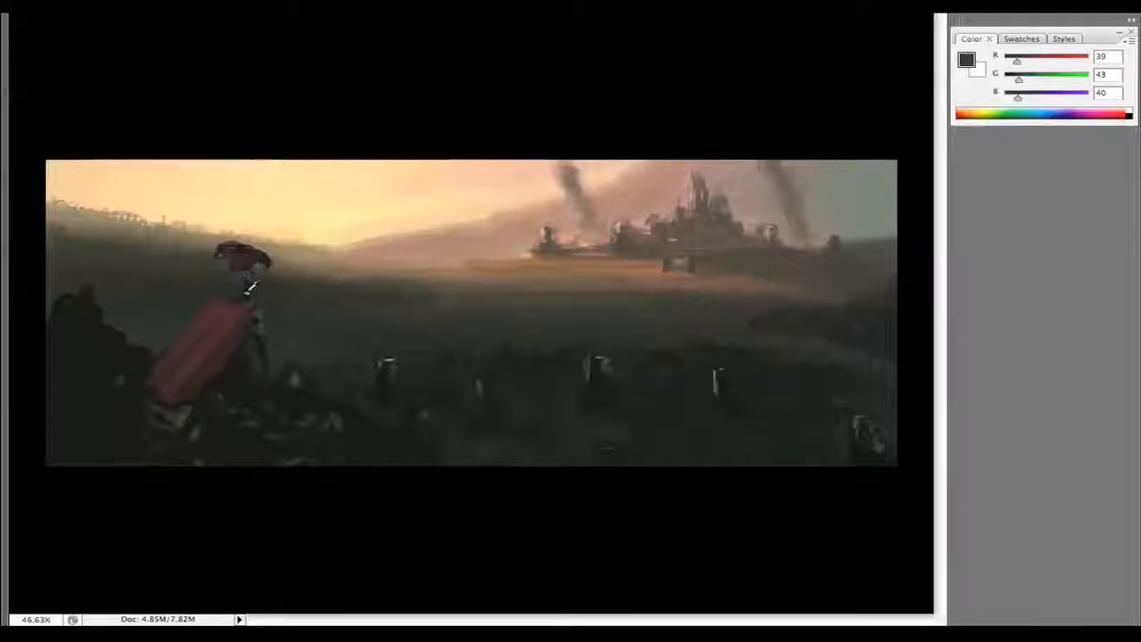
pyautogui.keyDown('alt'); pyautogui.click(244, 289); pyautogui.keyUp('alt')
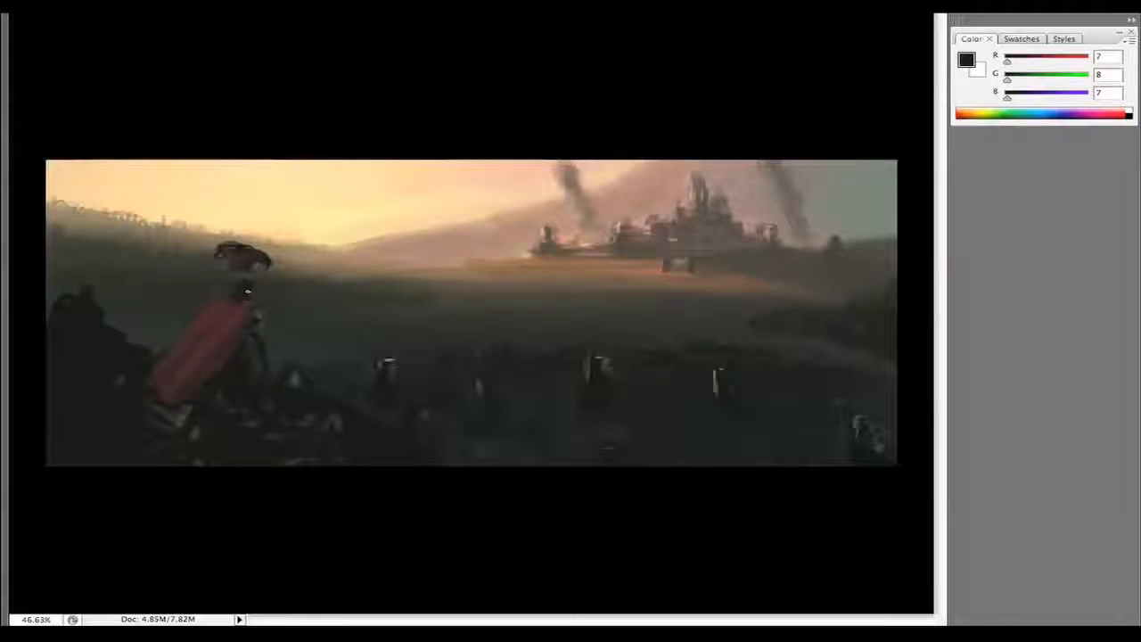
pyautogui.keyDown('alt'); pyautogui.click(262, 350); pyautogui.keyUp('alt')
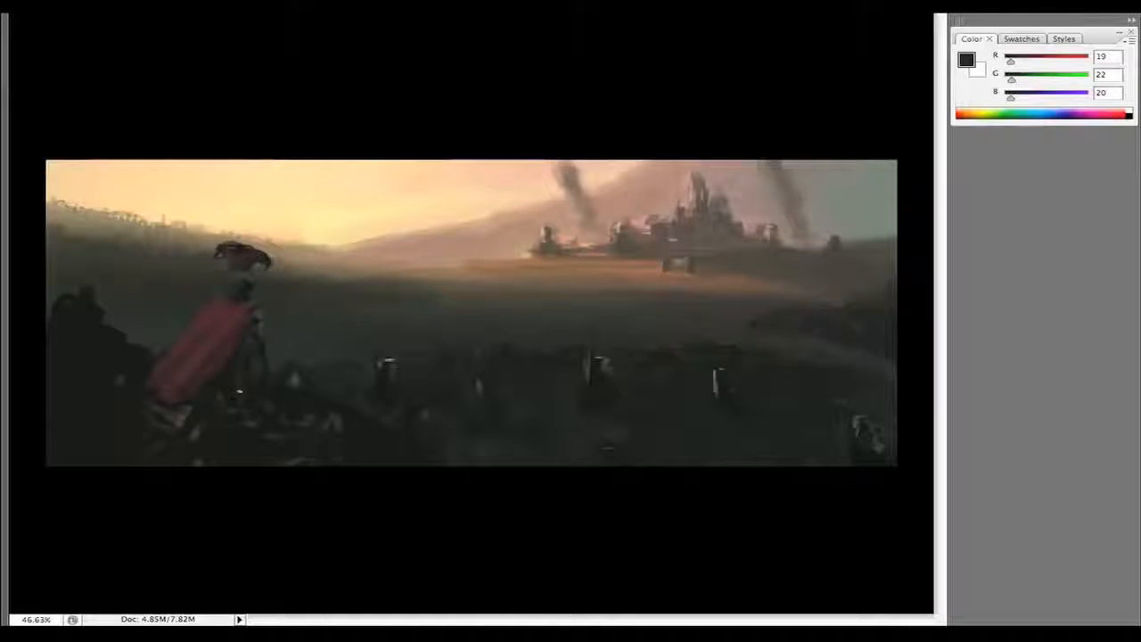
# - Reshape the cape's folds and lower edge with dark reds sampled from it, and define the figure's legs
pyautogui.keyDown('alt'); pyautogui.click(233, 378); pyautogui.keyUp('alt')
pyautogui.keyDown('alt'); pyautogui.click(214, 356); pyautogui.keyUp('alt')
pyautogui.keyDown('alt'); pyautogui.click(222, 327); pyautogui.keyUp('alt')
pyautogui.keyDown('alt'); pyautogui.click(210, 329); pyautogui.keyUp('alt')
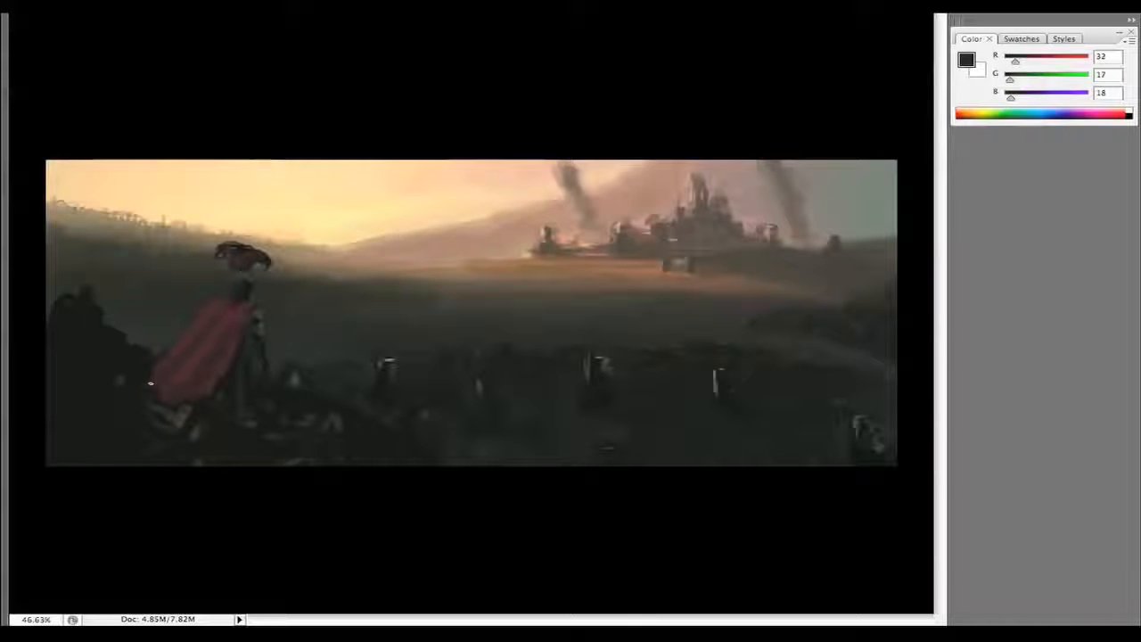
pyautogui.keyDown('alt'); pyautogui.click(177, 347); pyautogui.keyUp('alt')
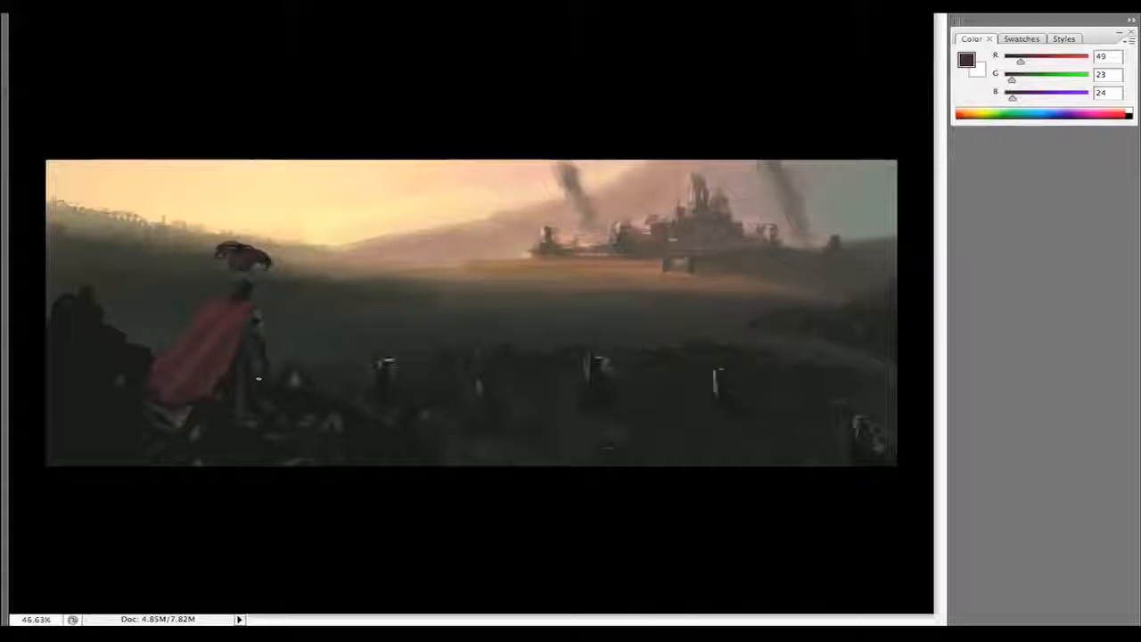
# - Highlight the figure's shoulder and helmet with pale yellow sampled from the sky (RGB 245, 217, 179), toned down with sampled dark greys
pyautogui.keyDown('alt'); pyautogui.click(239, 288); pyautogui.keyUp('alt')
pyautogui.keyDown('alt'); pyautogui.click(244, 286); pyautogui.keyUp('alt')
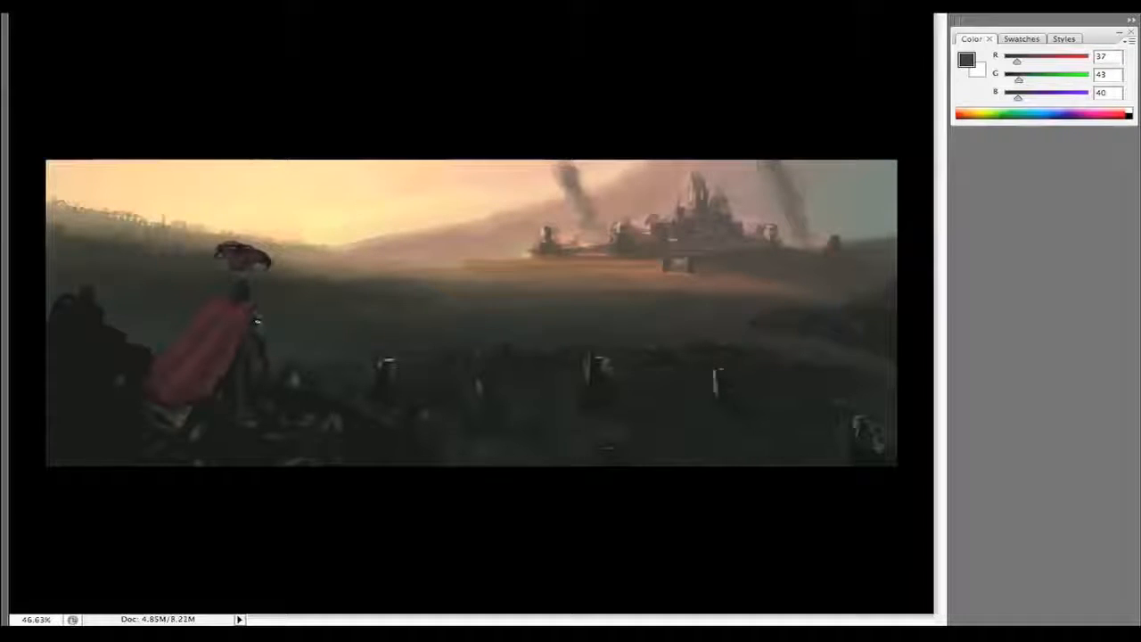
pyautogui.click(382, 194)
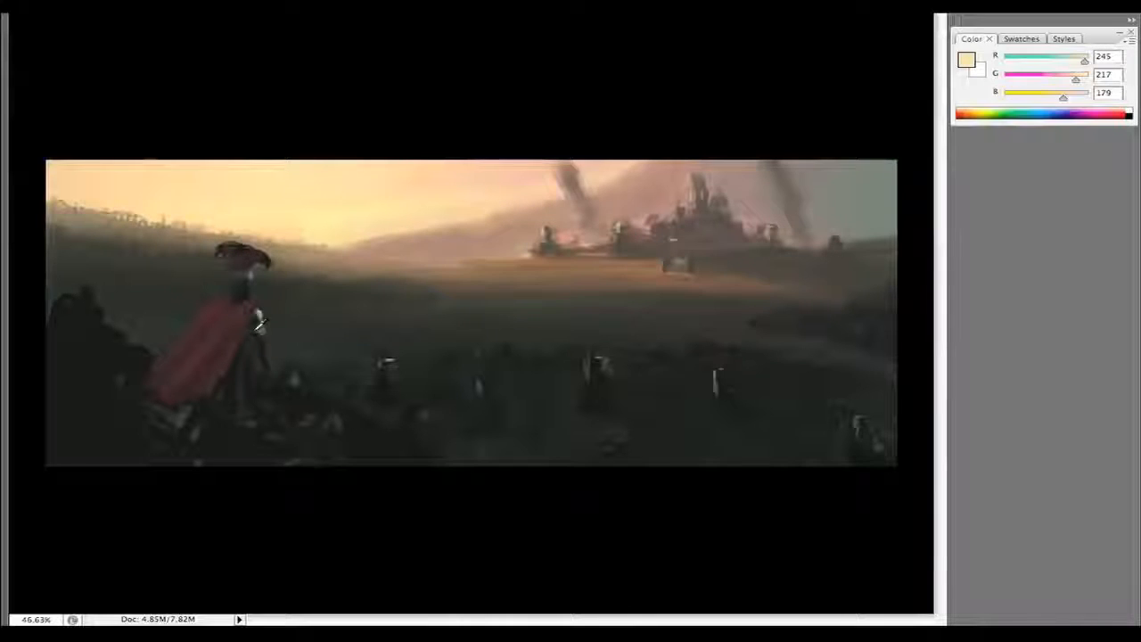
pyautogui.keyDown('alt'); pyautogui.click(256, 326); pyautogui.keyUp('alt')
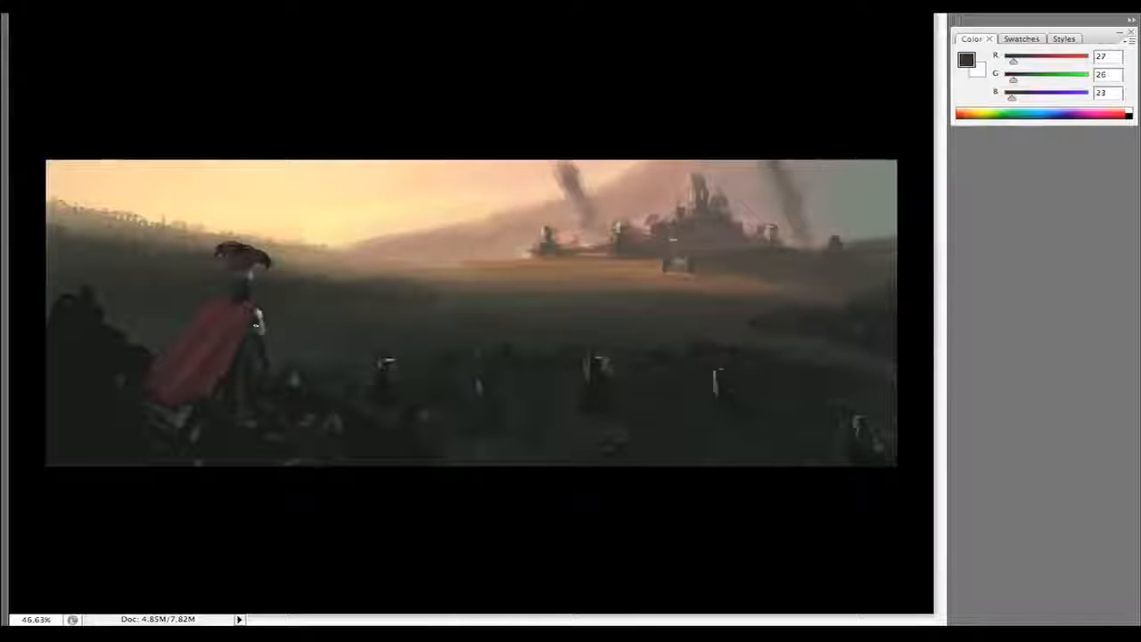
pyautogui.keyDown('alt'); pyautogui.click(258, 267); pyautogui.keyUp('alt')
pyautogui.keyDown('alt'); pyautogui.click(255, 271); pyautogui.keyUp('alt')
pyautogui.moveTo(247, 273); pyautogui.dragTo(250, 292)
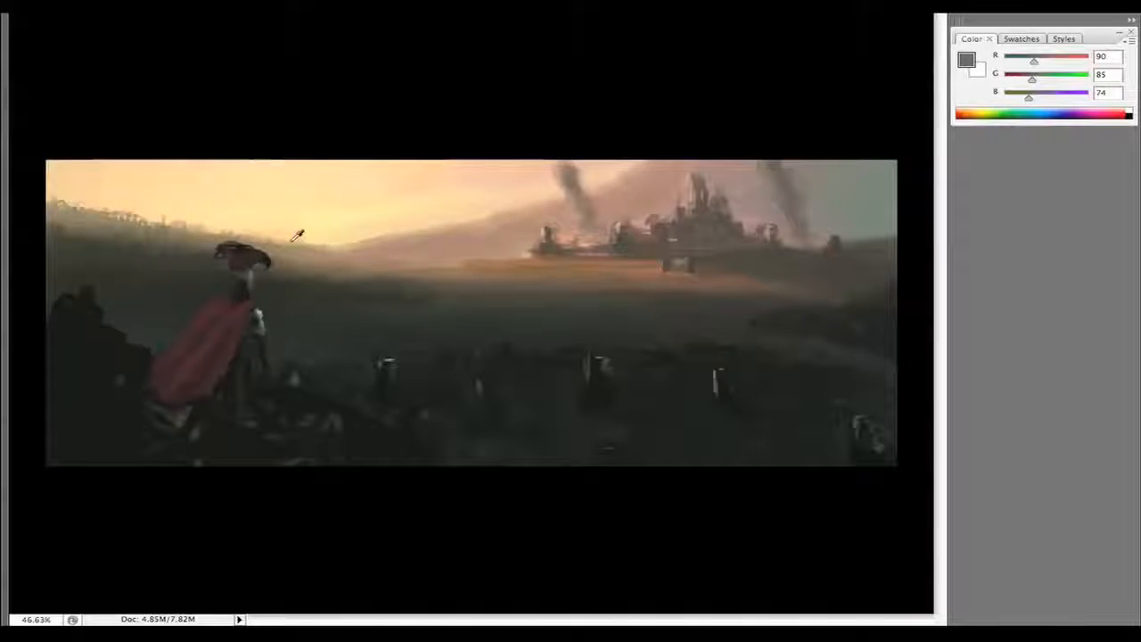
# - Add pale yellow sky-coloured highlights (RGB 250, 222, 183) to the figure's leg and hand, and soften them with a sampled dark tone
pyautogui.keyDown('alt'); pyautogui.click(306, 204); pyautogui.keyUp('alt')
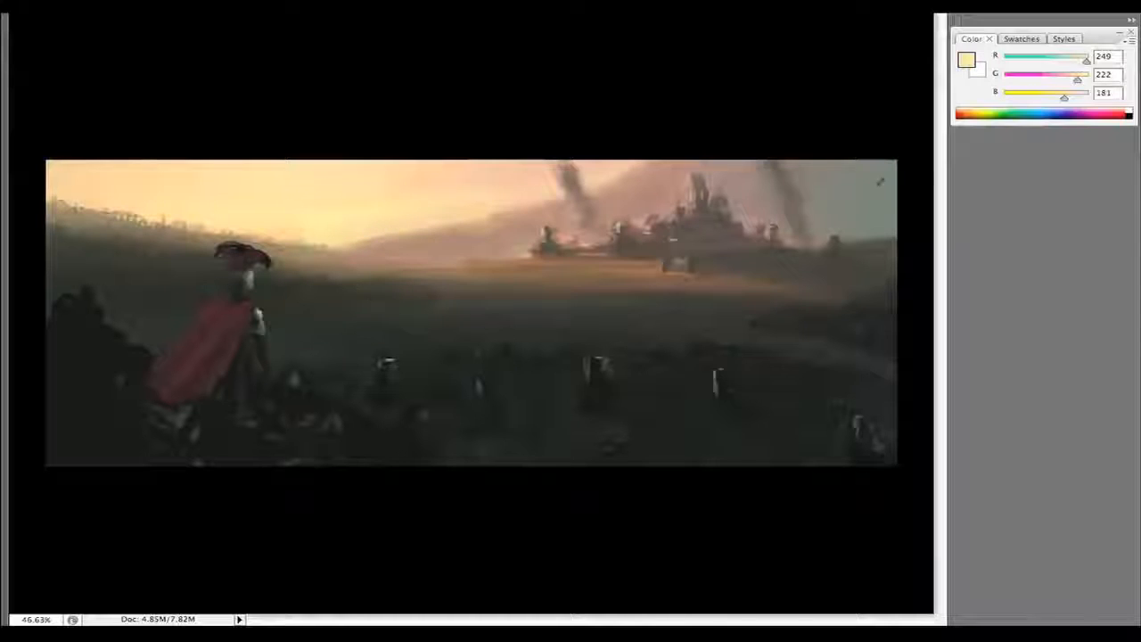
pyautogui.keyDown('alt'); pyautogui.click(298, 194); pyautogui.keyUp('alt')
pyautogui.moveTo(246, 360); pyautogui.dragTo(245, 376)
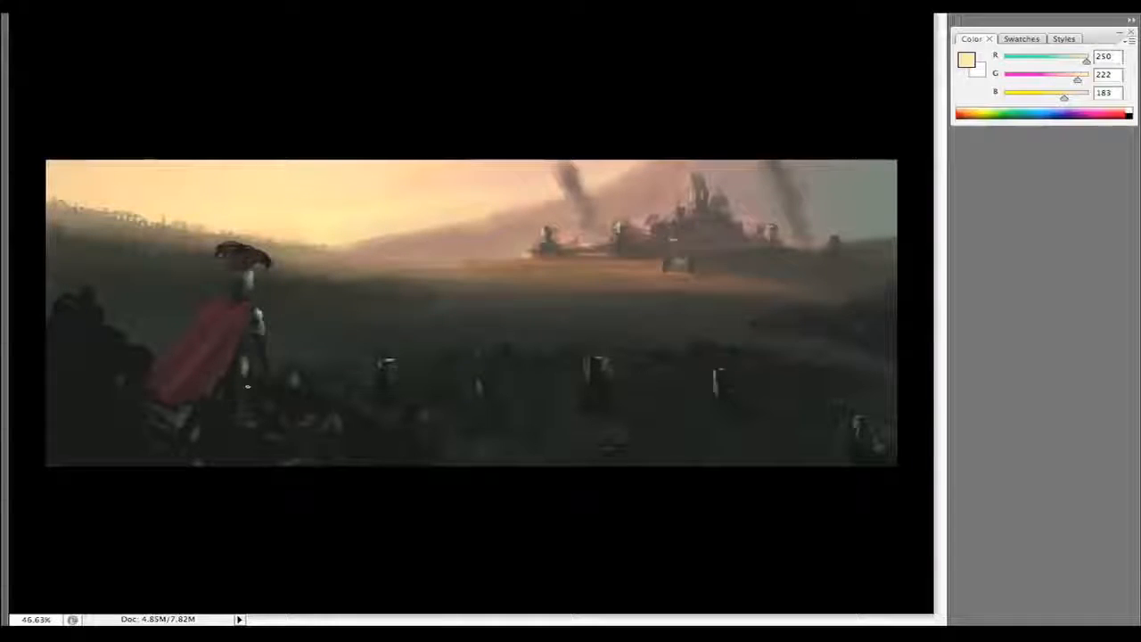
pyautogui.moveTo(260, 361)
pyautogui.mouseDown()
pyautogui.moveTo(261, 371)
pyautogui.moveTo(263, 354)
pyautogui.mouseUp()
pyautogui.keyDown('alt'); pyautogui.click(256, 361); pyautogui.keyUp('alt')
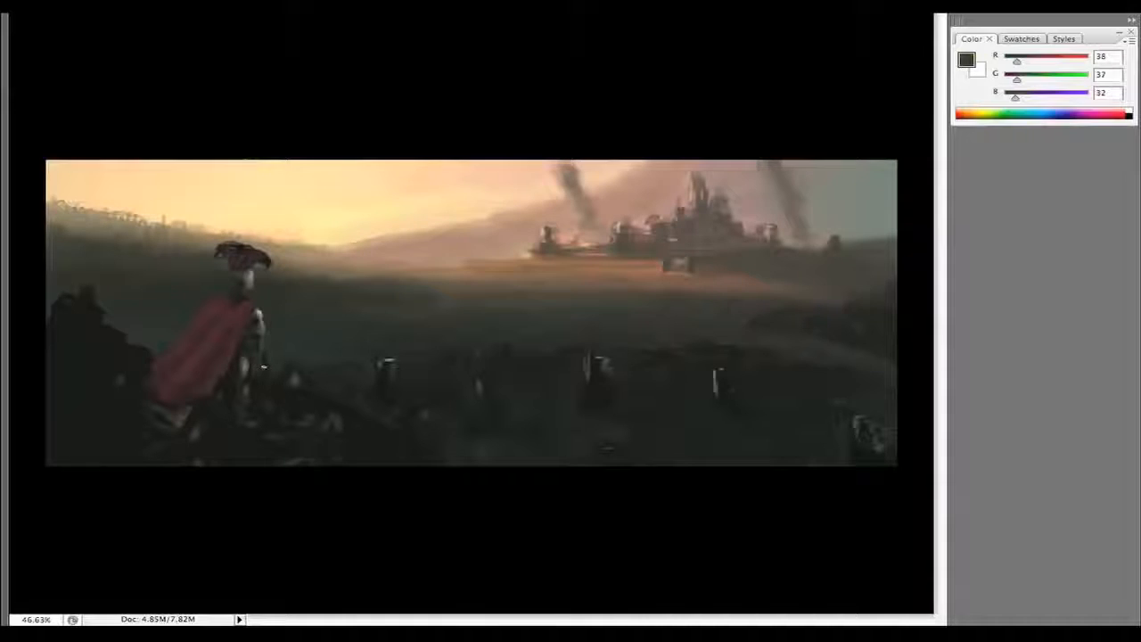
# - Deepen the folds in the lower cape with sampled dark red, and sample near-black (RGB 7, 8, 7) from the rocks
pyautogui.keyDown('alt'); pyautogui.click(227, 335); pyautogui.keyUp('alt')
pyautogui.moveTo(213, 366); pyautogui.dragTo(202, 381)
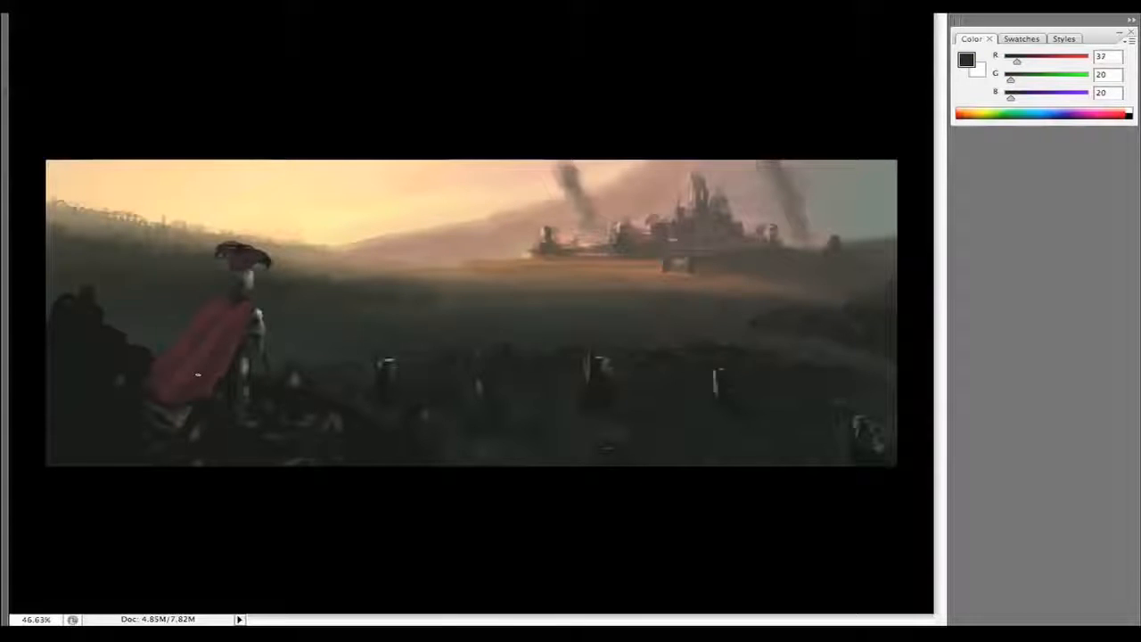
pyautogui.keyDown('alt'); pyautogui.click(211, 332); pyautogui.keyUp('alt')
pyautogui.keyDown('alt'); pyautogui.click(84, 376); pyautogui.keyUp('alt')
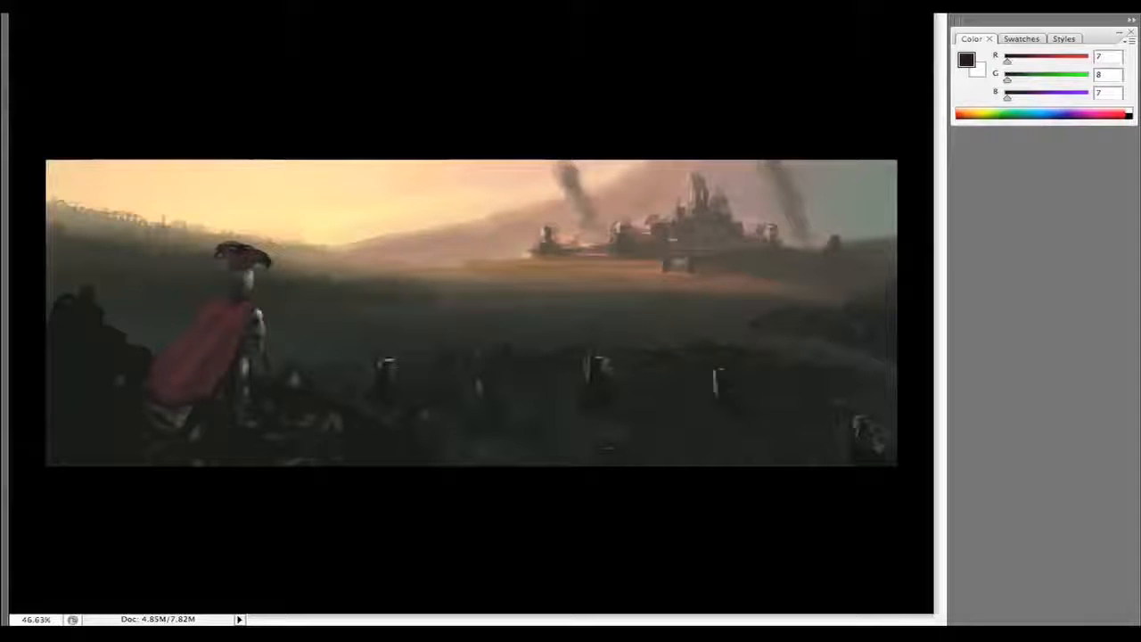
pyautogui.press('F5')
pyautogui.press('F5')
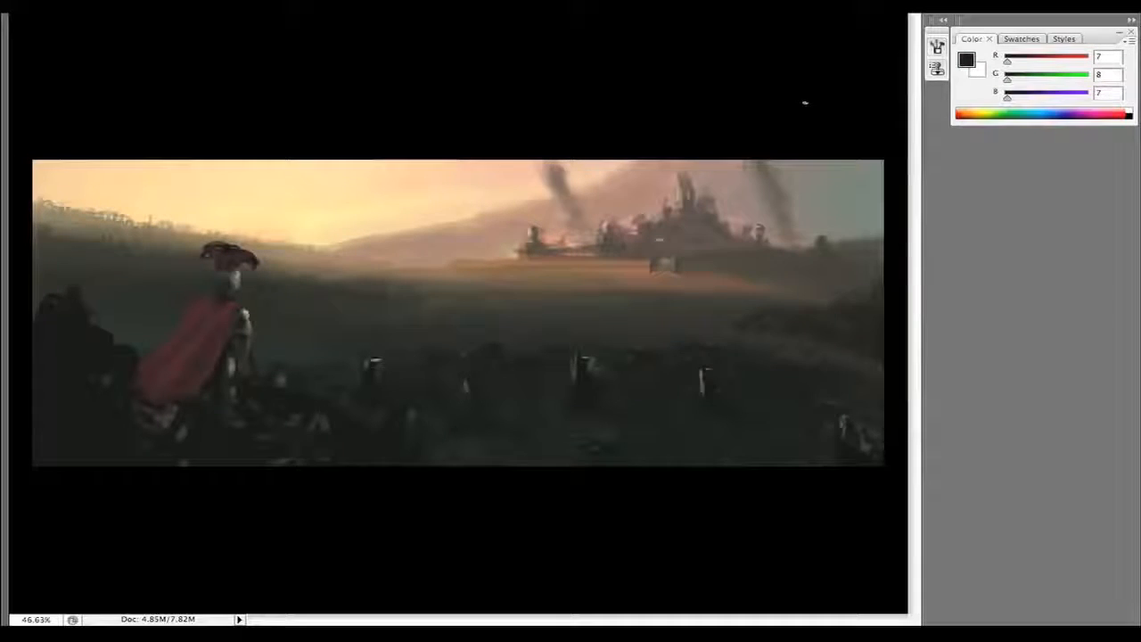
pyautogui.click(1016, 112)
pyautogui.click(1017, 114)
pyautogui.press('F5')
pyautogui.press('F5')
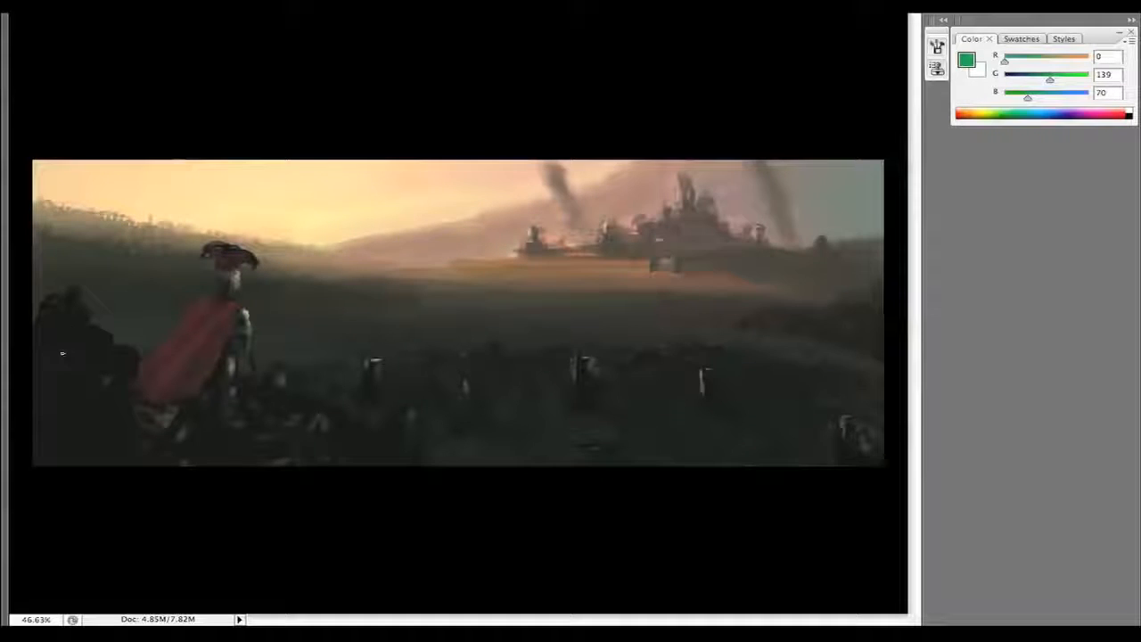
pyautogui.moveTo(41, 331); pyautogui.dragTo(53, 375)
pyautogui.press('super+z')
pyautogui.moveTo(45, 297)
pyautogui.mouseDown()
pyautogui.moveTo(63, 341)
pyautogui.moveTo(108, 394)
pyautogui.mouseUp()
pyautogui.press('super+z')
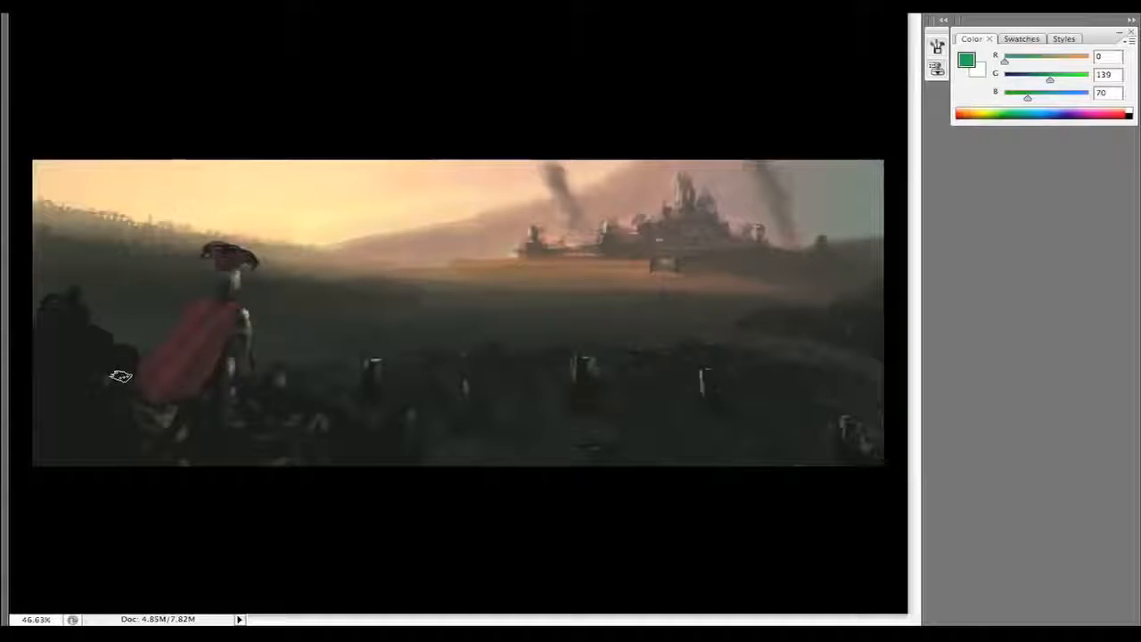
pyautogui.press('Tab')
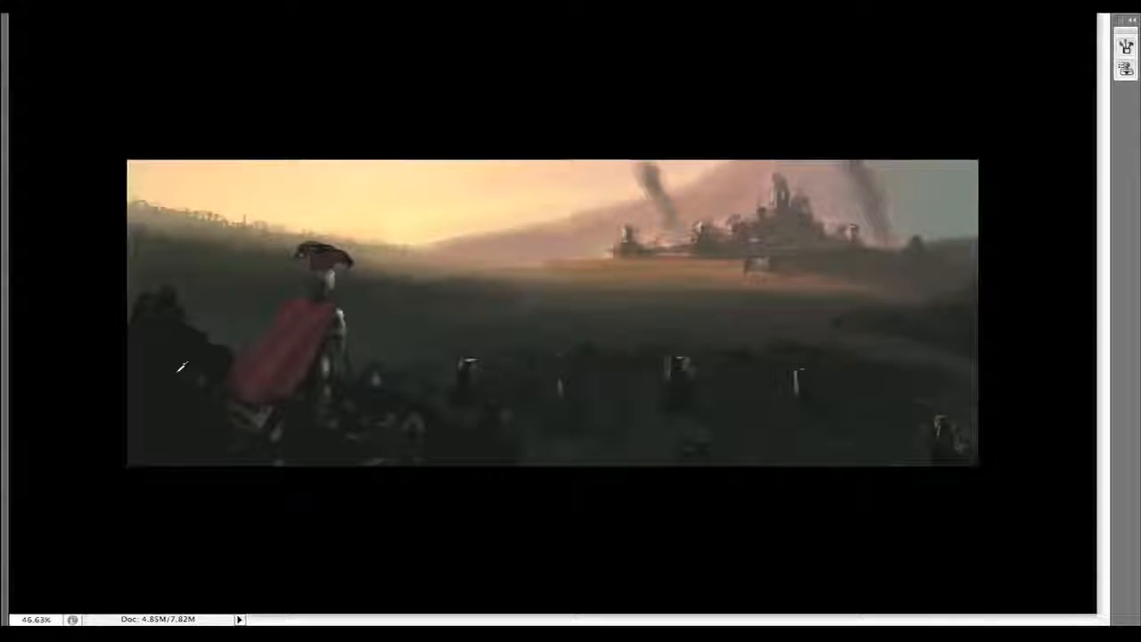
pyautogui.press('Tab')
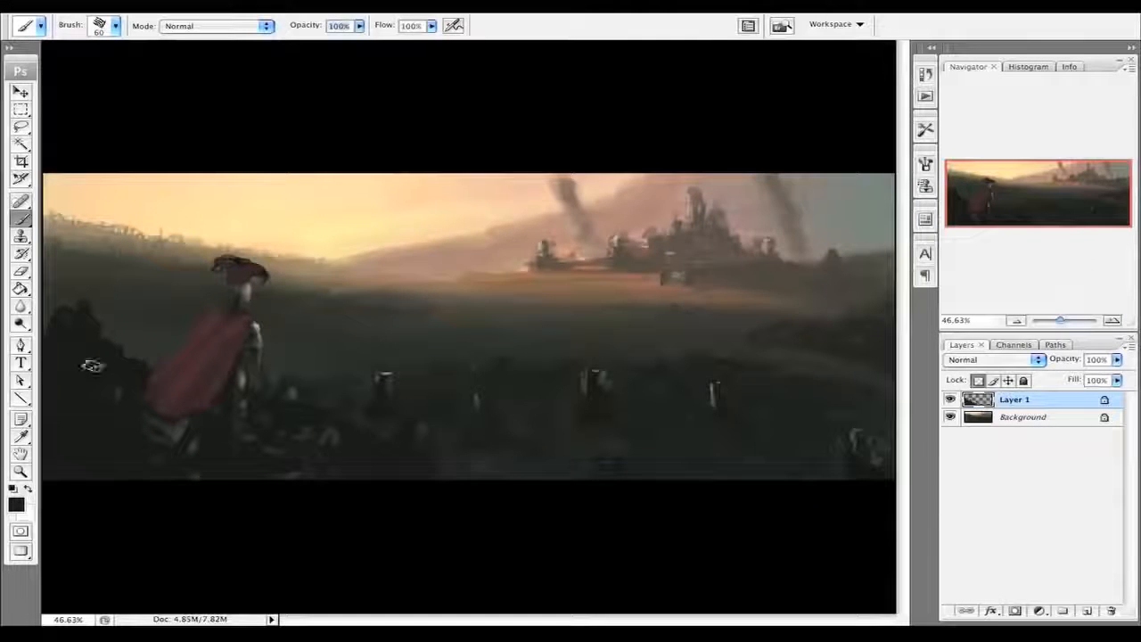
pyautogui.press('Tab')
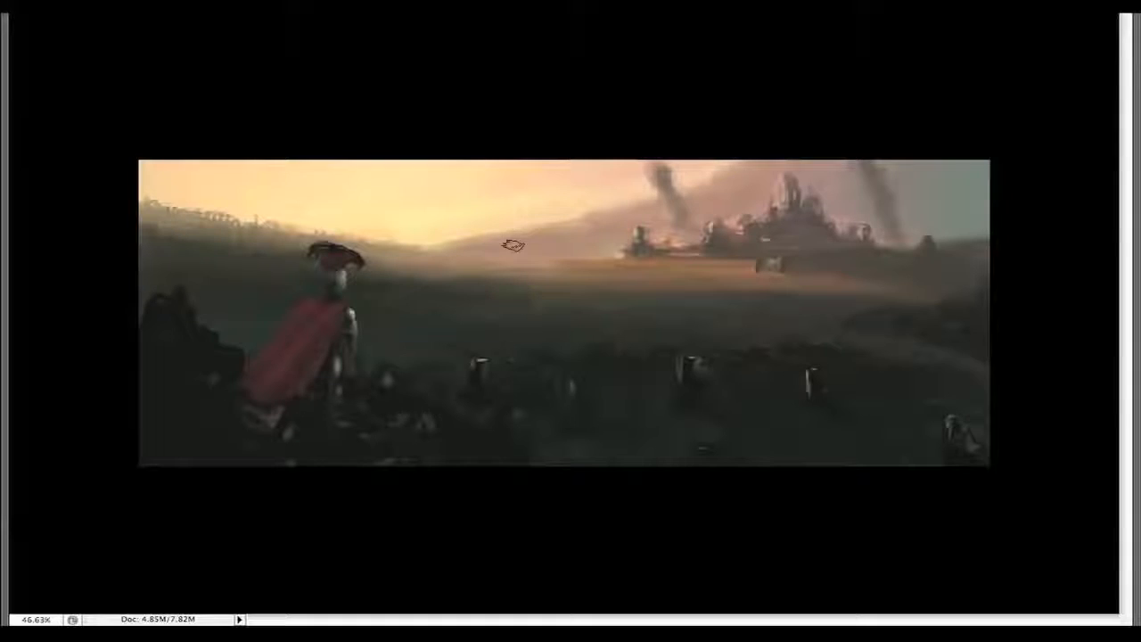
pyautogui.press('Tab')
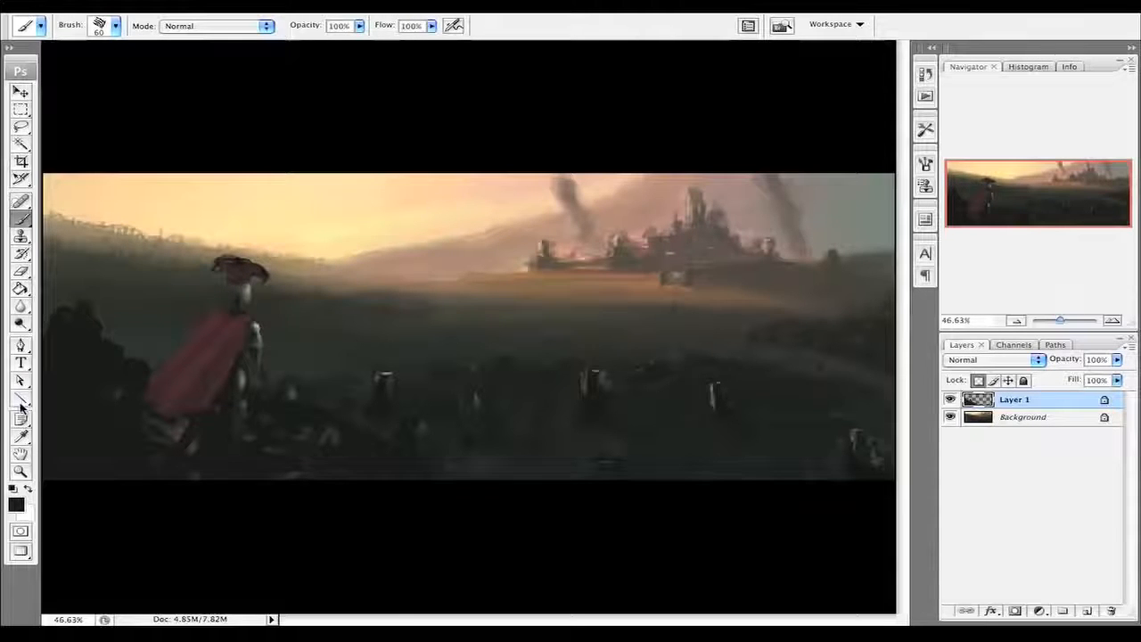
pyautogui.press('Tab')
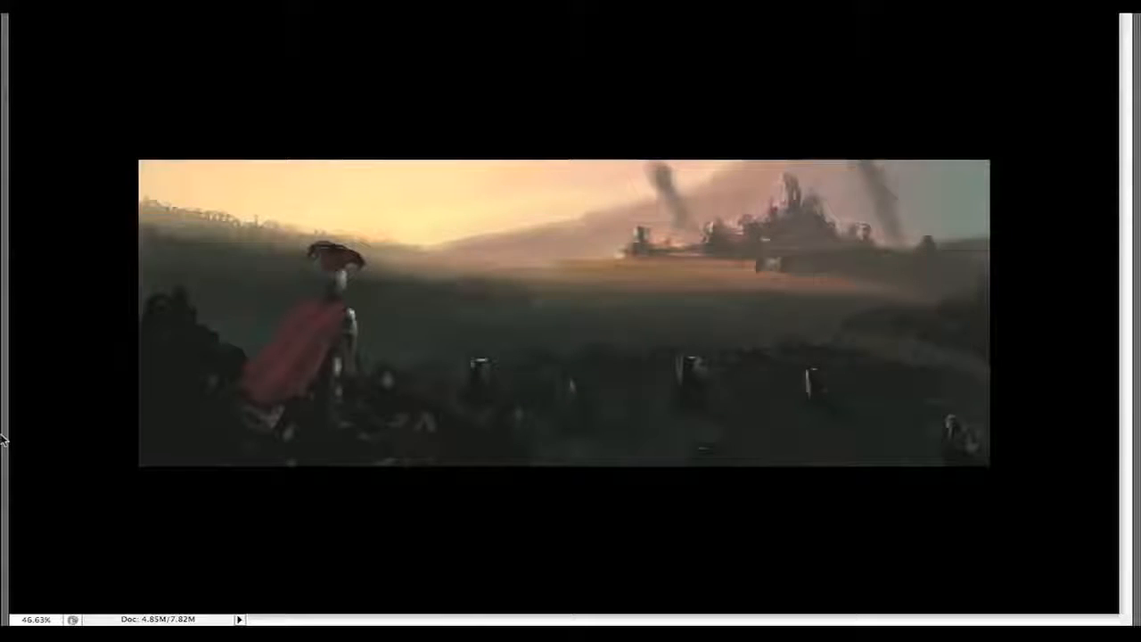
pyautogui.moveTo(8, 419)
pyautogui.press('Tab')
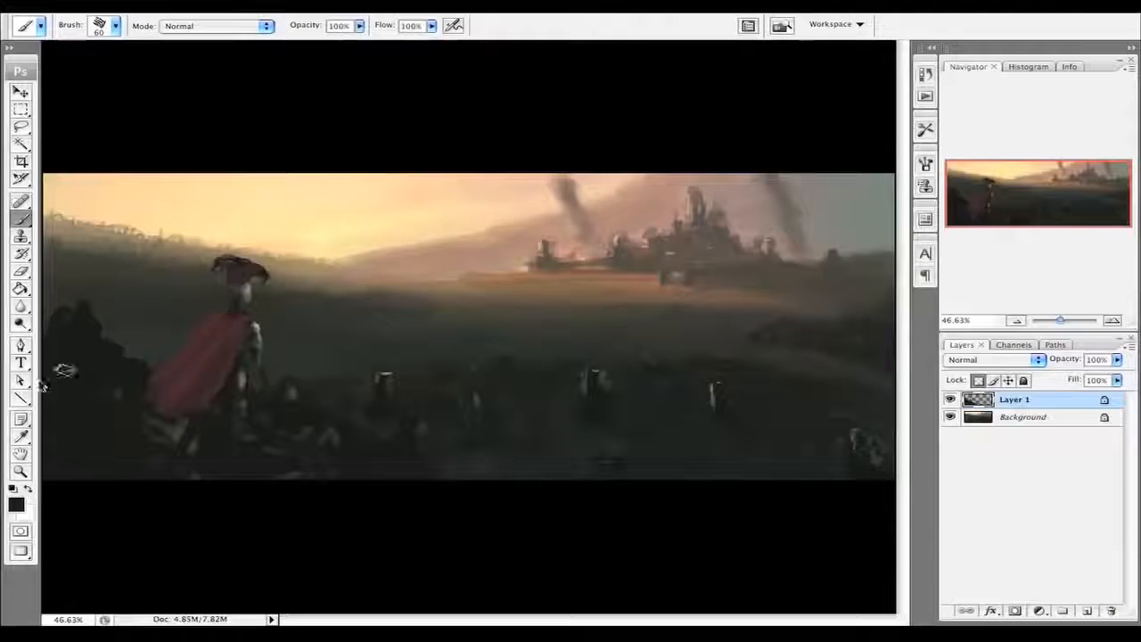
# - Choose a new foreground colour in the colour picker and blend the foreground hill and rocks around the figure with the Brush tool
pyautogui.click(17, 504)
pyautogui.moveTo(484, 556); pyautogui.dragTo(568, 570)
pyautogui.click(836, 382)
pyautogui.press('b')
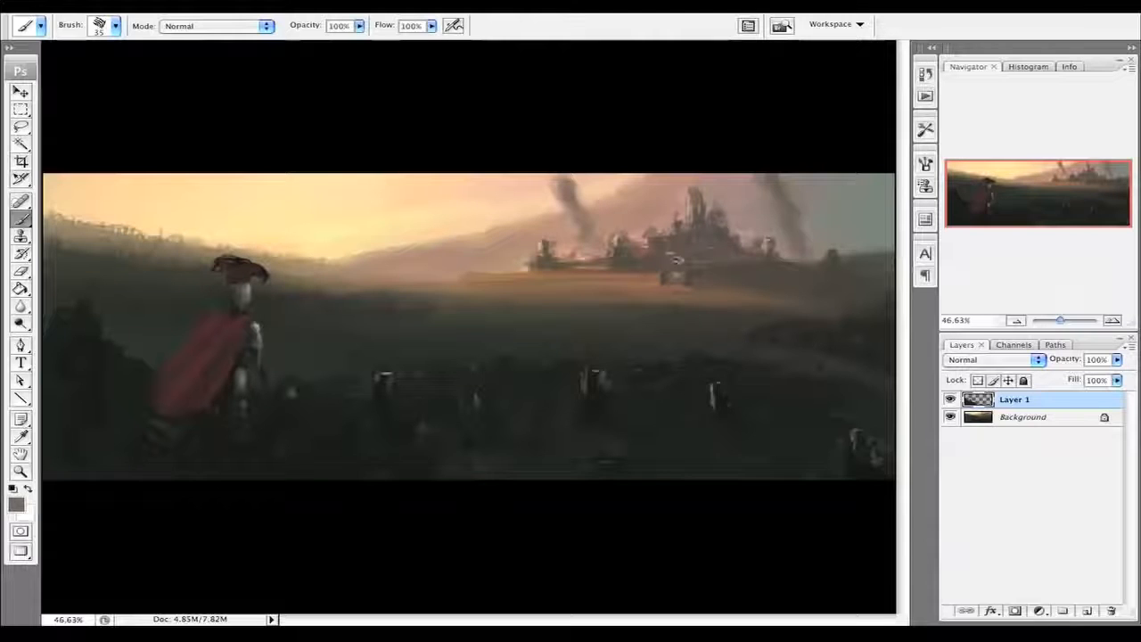
# - Sample a muted grey-brown from the distant landscape near the castle as the foreground colour and return to the Brush tool
pyautogui.click(1015, 321)
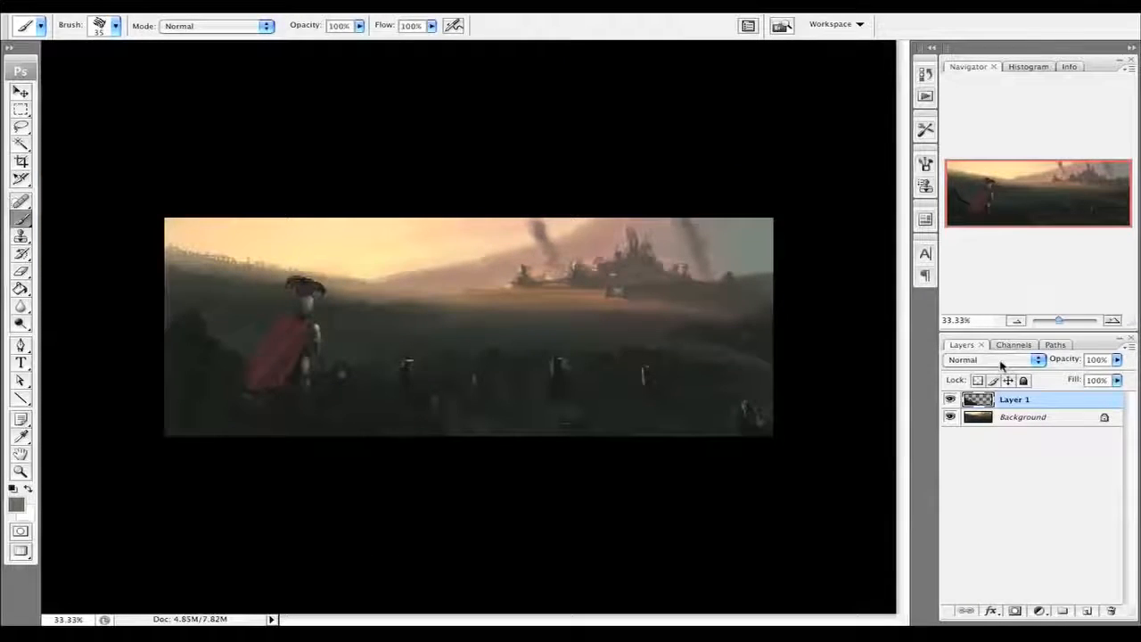
pyautogui.click(950, 400)
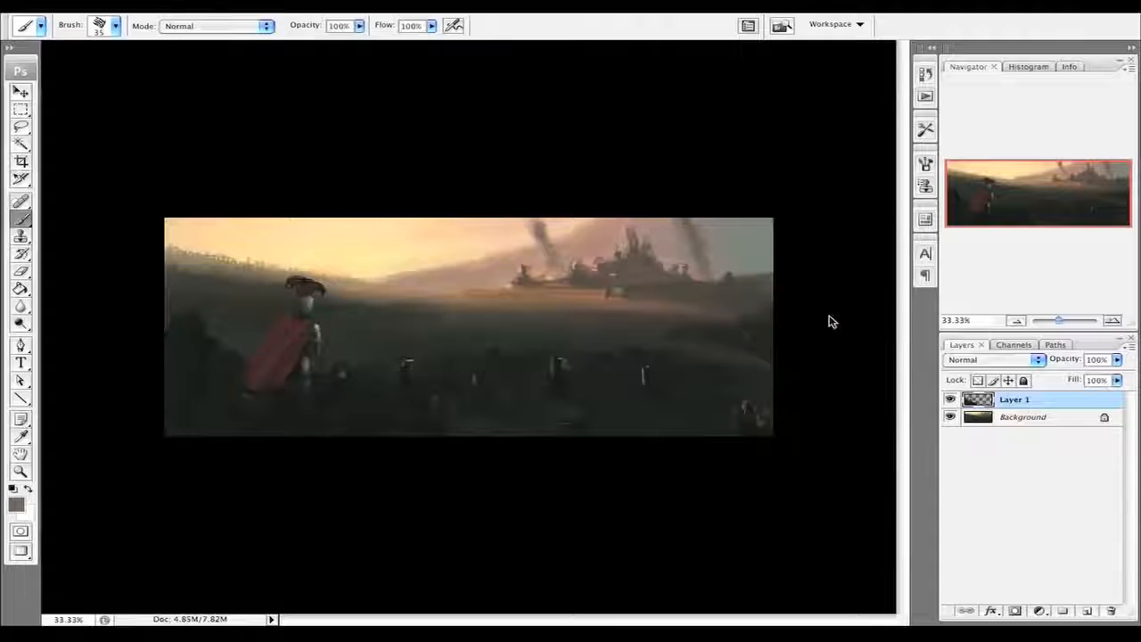
pyautogui.click(19, 505)
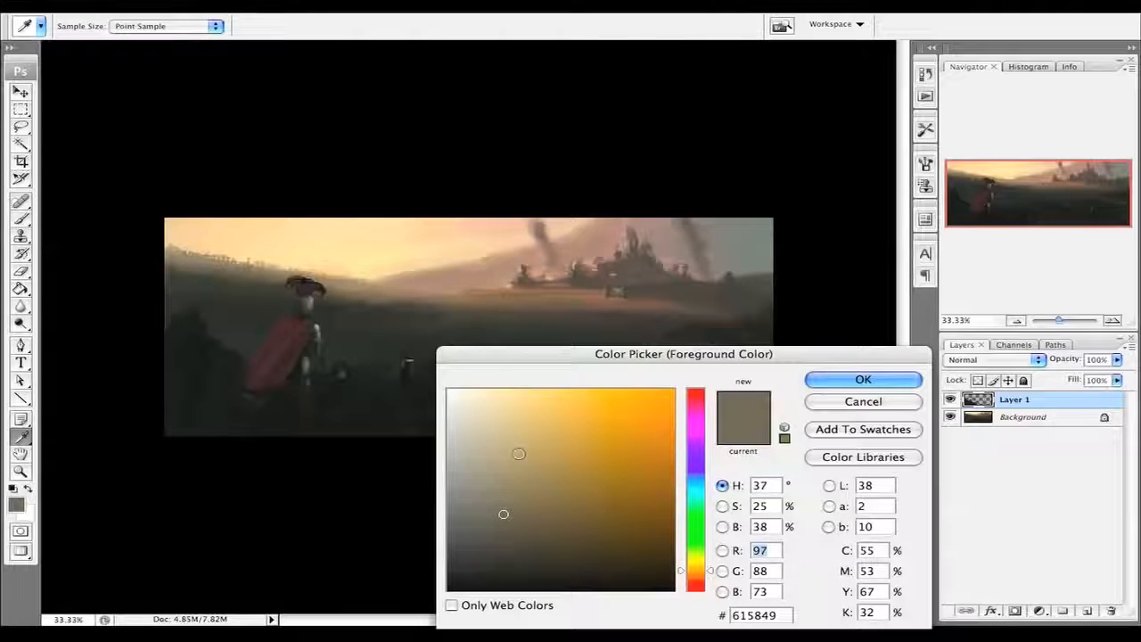
pyautogui.click(371, 337)
pyautogui.moveTo(370, 338); pyautogui.dragTo(397, 298)
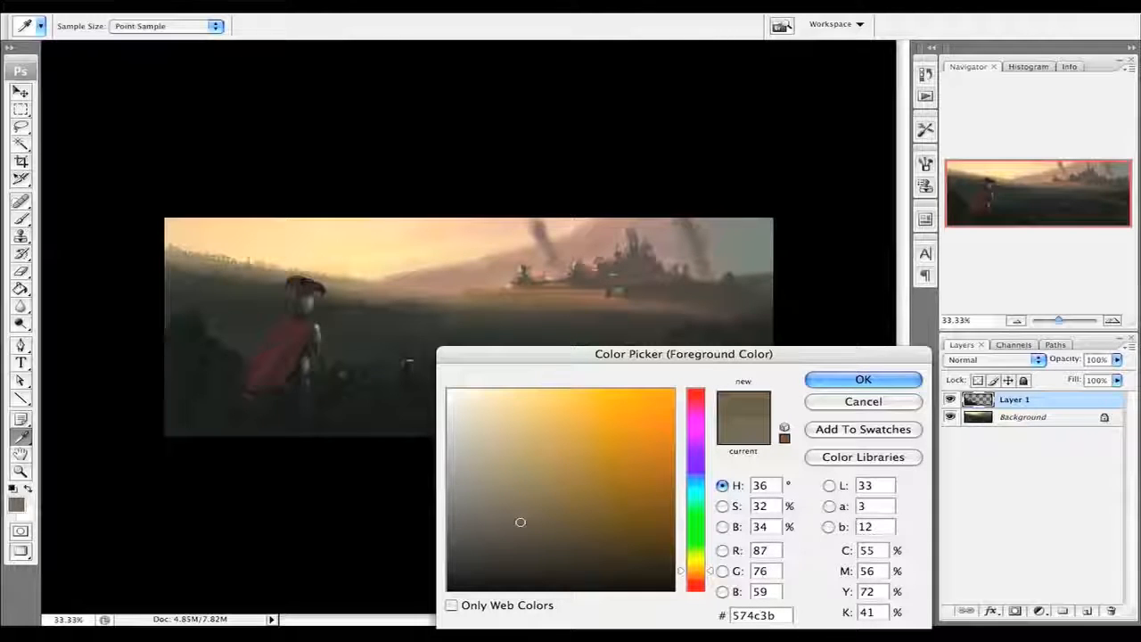
pyautogui.moveTo(716, 279); pyautogui.dragTo(763, 273)
pyautogui.click(863, 377)
pyautogui.press('b')
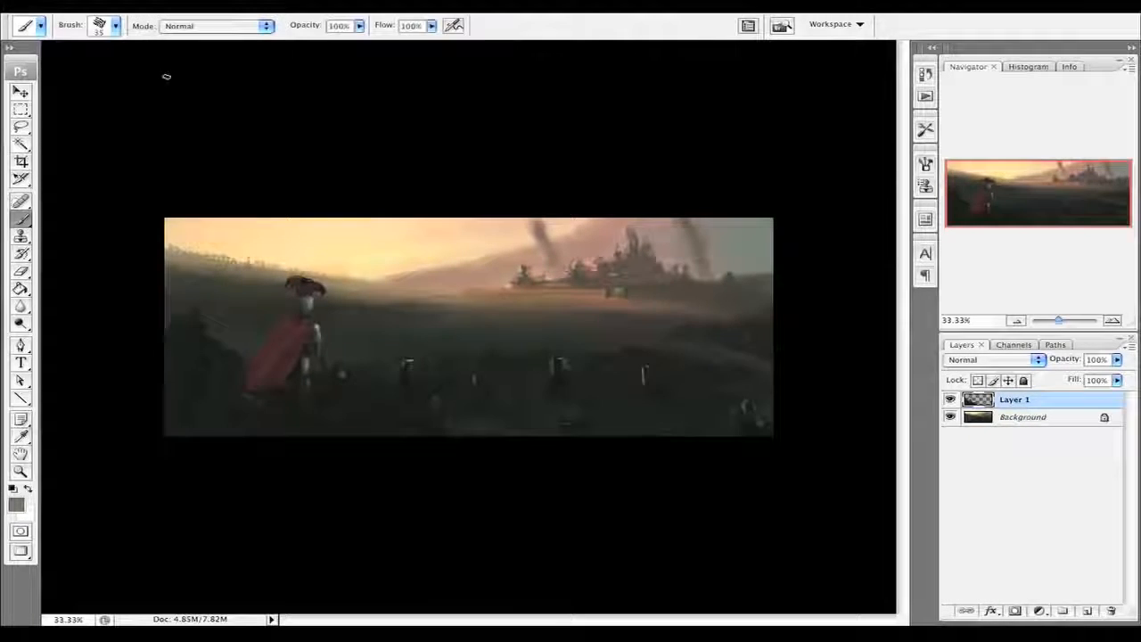
# - Choose the soft round 300 px brush tip and add a new layer directly above the Background
pyautogui.press('F5')
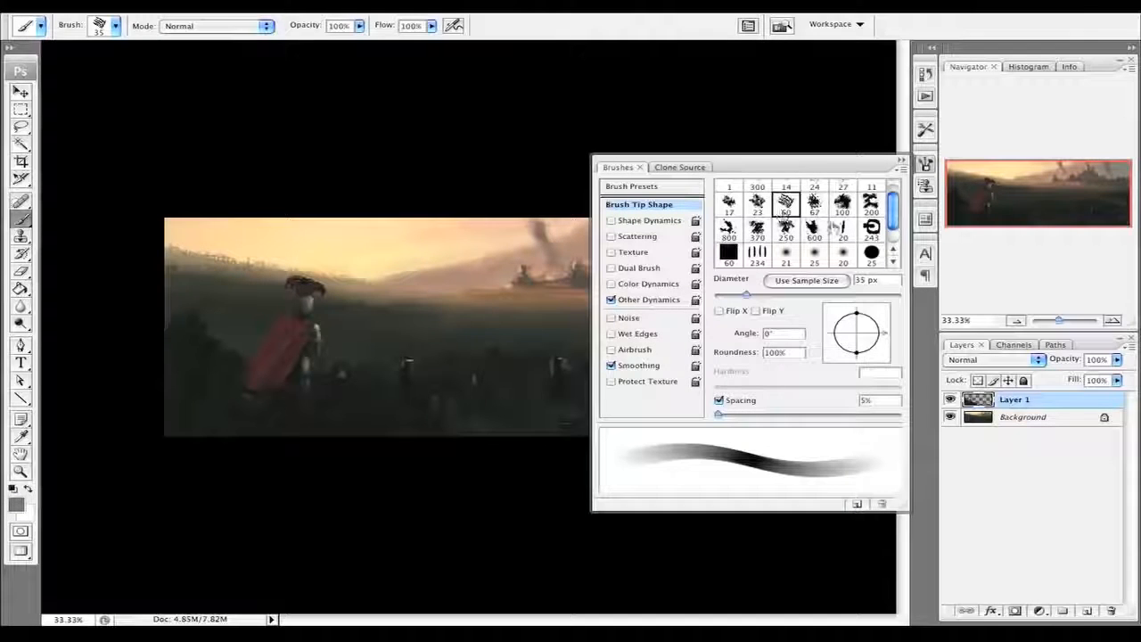
pyautogui.click(757, 191)
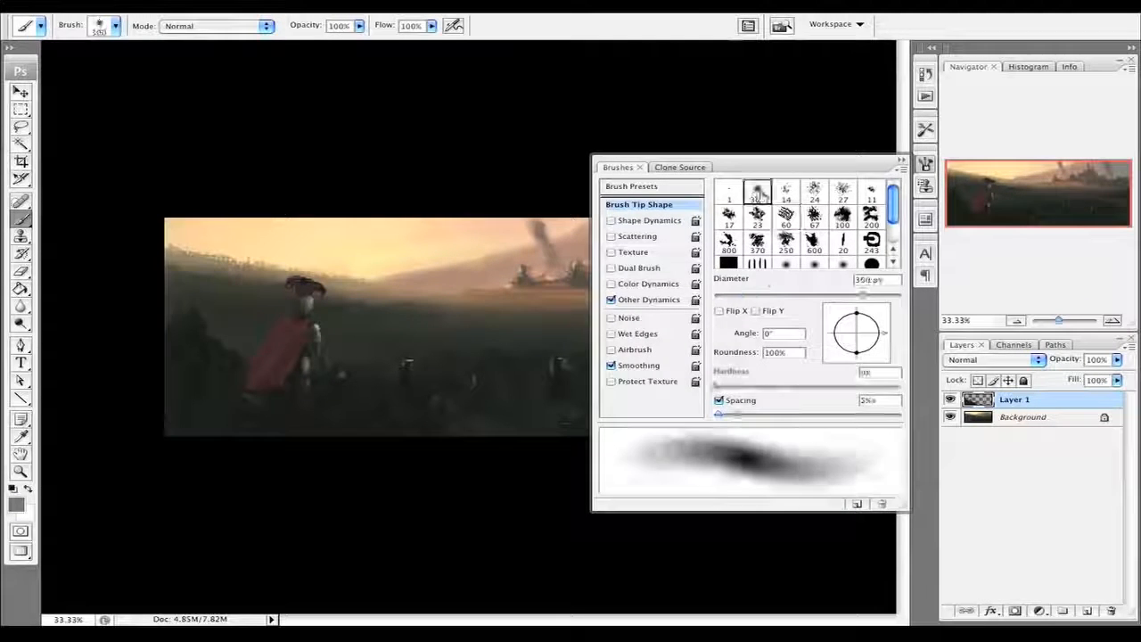
pyautogui.press('F5')
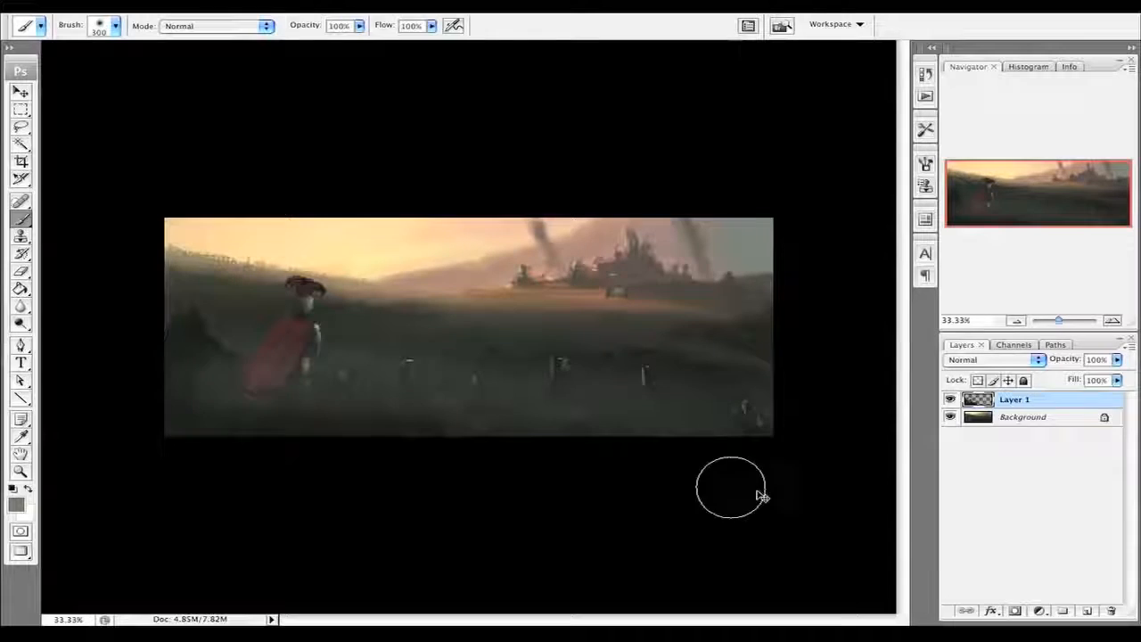
pyautogui.click(1027, 417)
pyautogui.click(1087, 611)
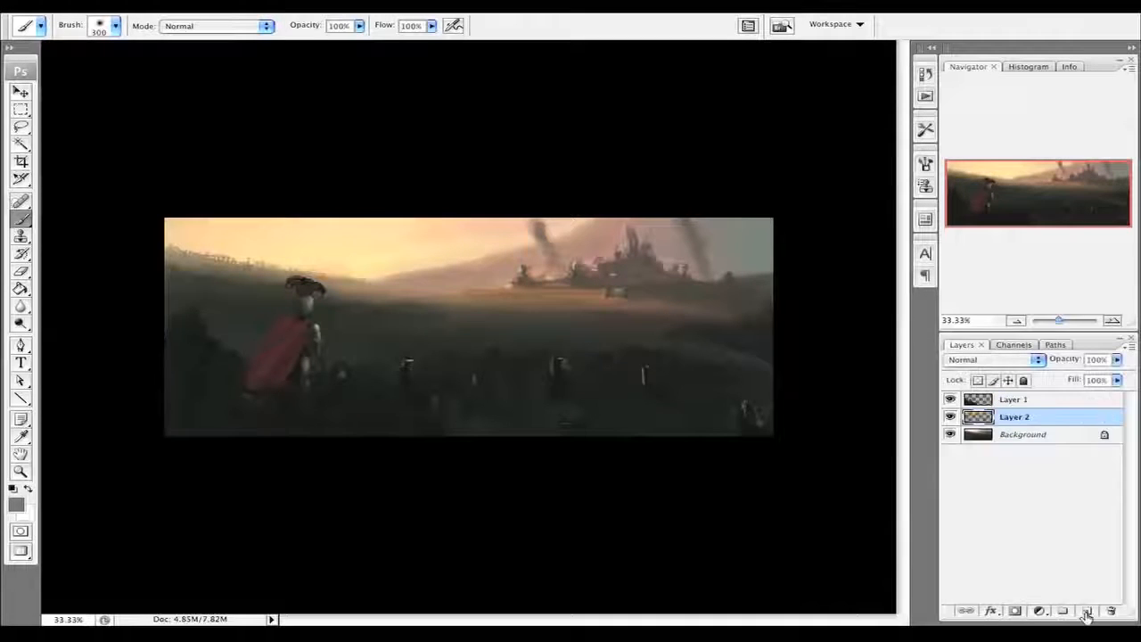
# - Paint a soft haze over the dark field on Layer 2 with the brush enlarged to 500 px, and set the layer opacity to 58%
pyautogui.press(']')
pyautogui.press(']')
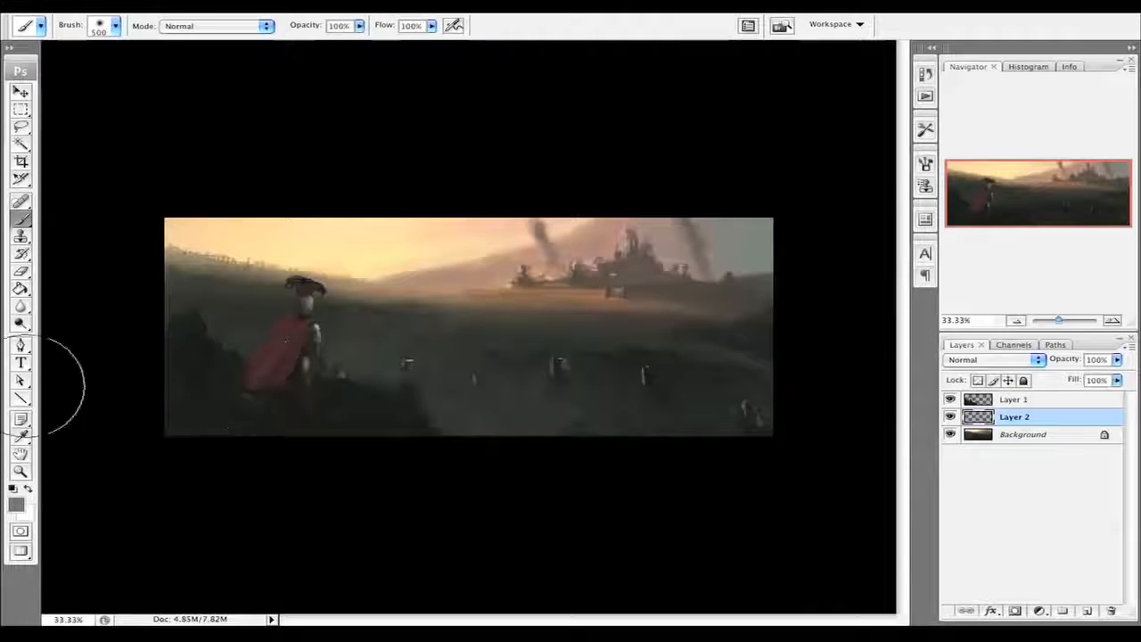
pyautogui.moveTo(378, 443); pyautogui.dragTo(585, 459)
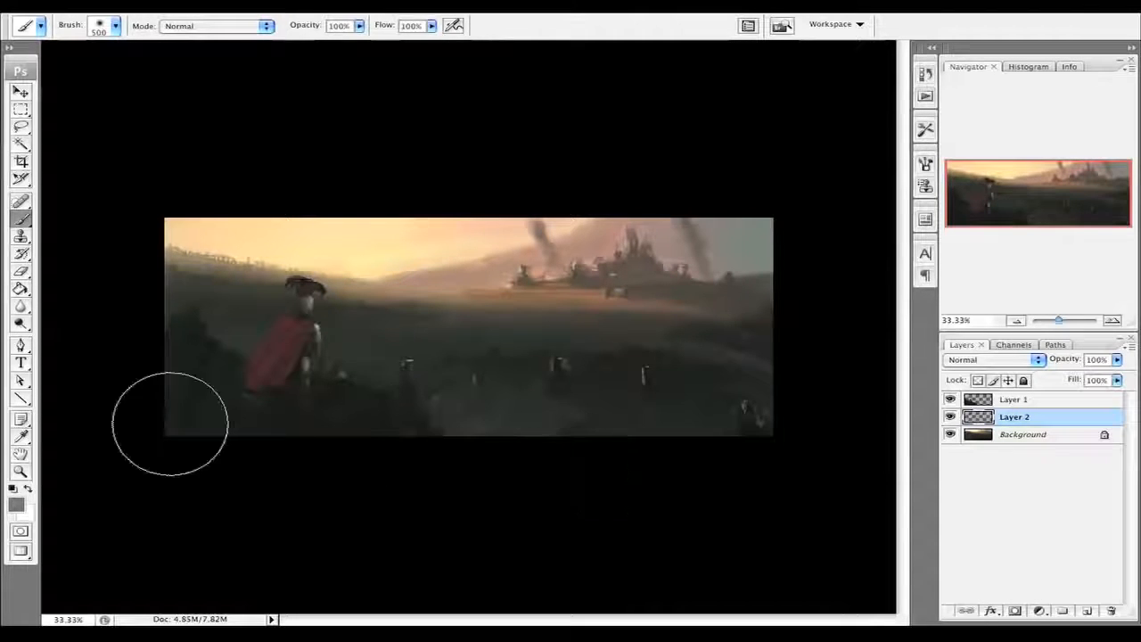
pyautogui.moveTo(223, 451); pyautogui.dragTo(119, 415)
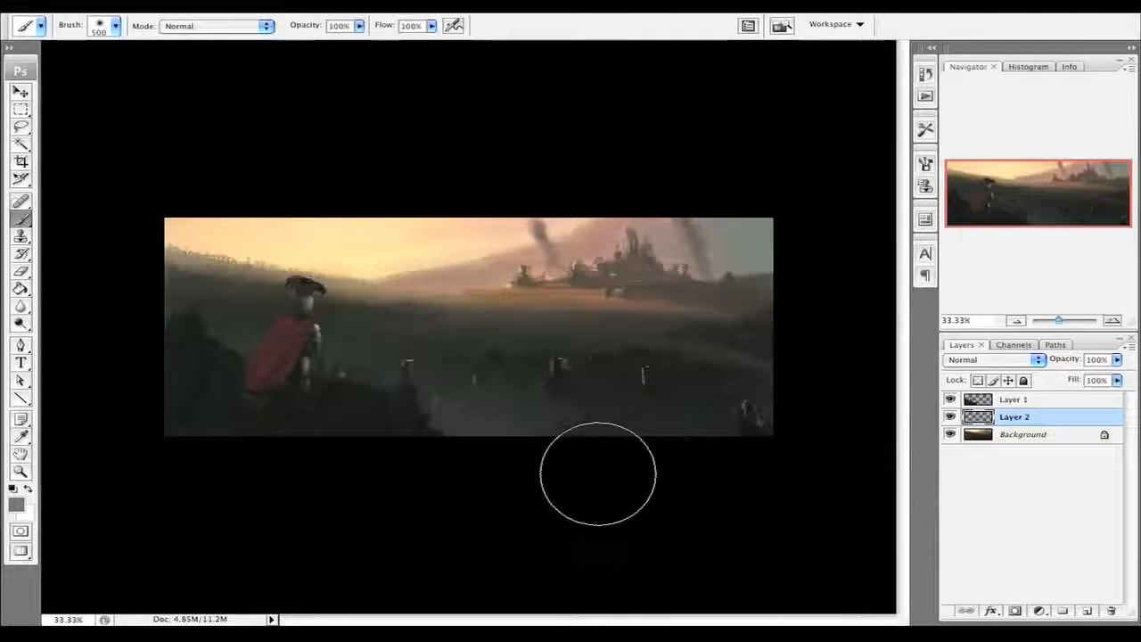
pyautogui.click(1117, 359)
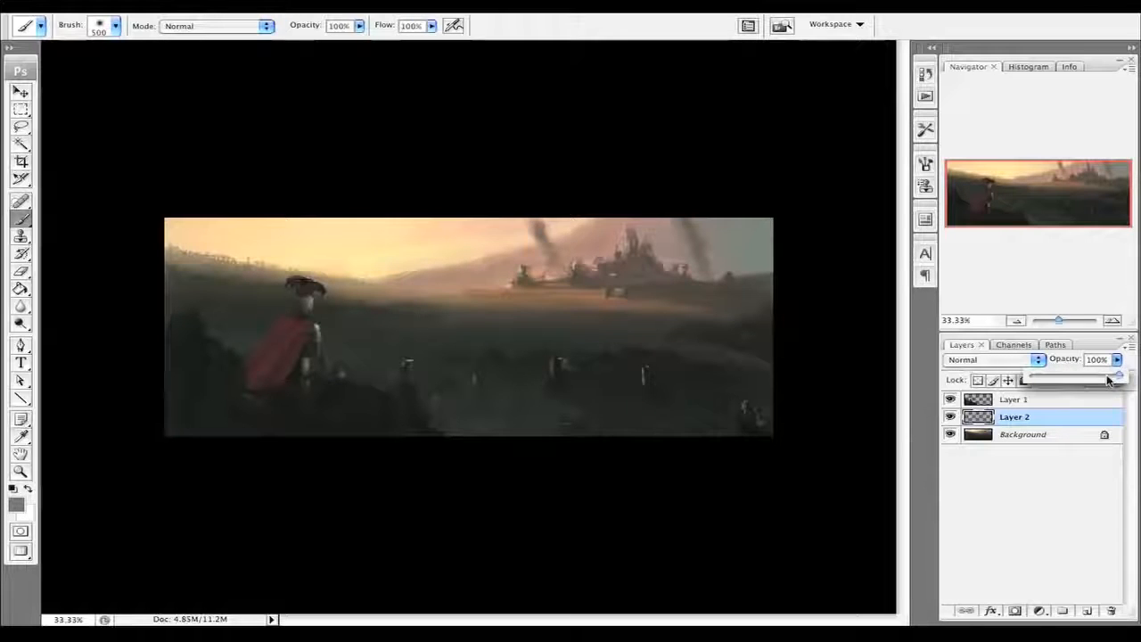
pyautogui.moveTo(1085, 379); pyautogui.dragTo(1087, 380)
# - Switch to the textured 250 px brush preset and enlarge it to 400 px for working on the haze
pyautogui.press('F5')
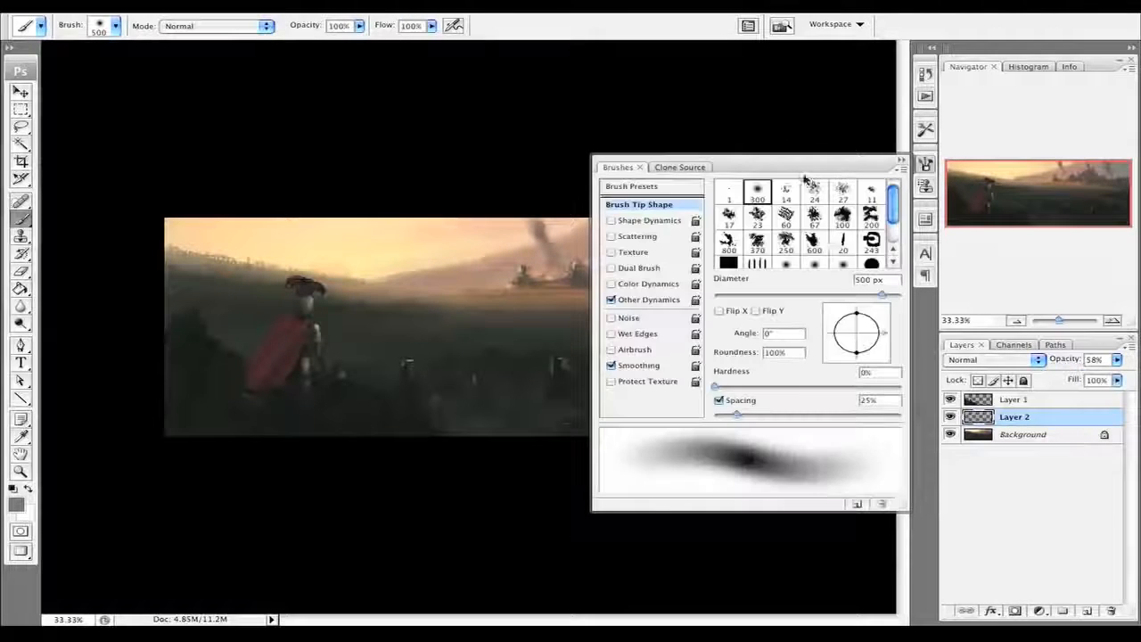
pyautogui.click(785, 243)
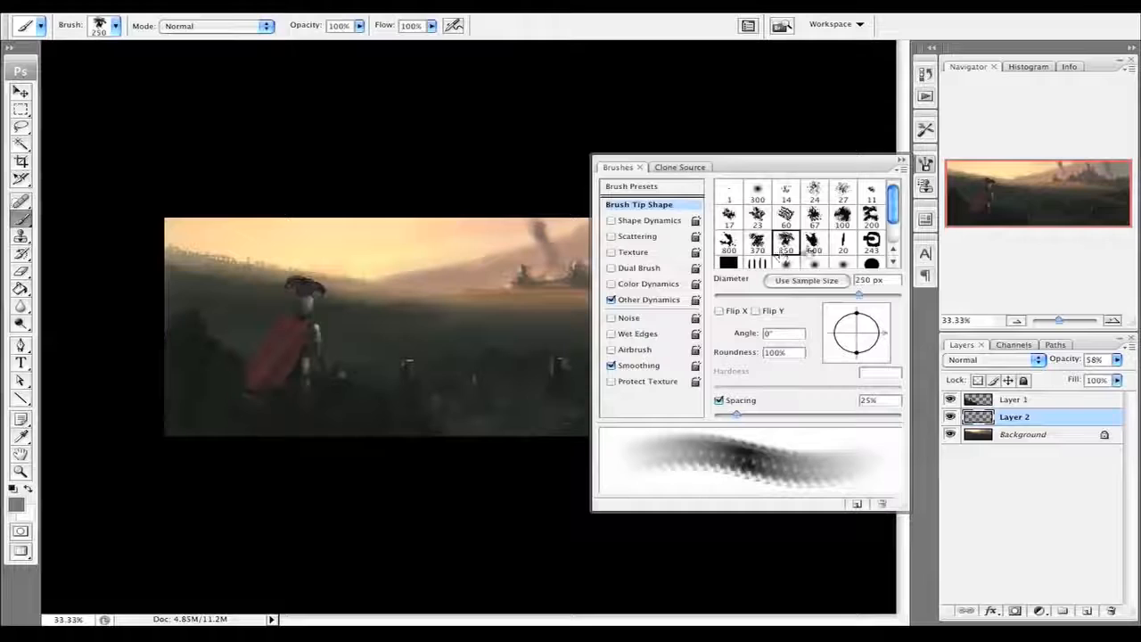
pyautogui.click(809, 246)
pyautogui.click(634, 187)
pyautogui.click(804, 252)
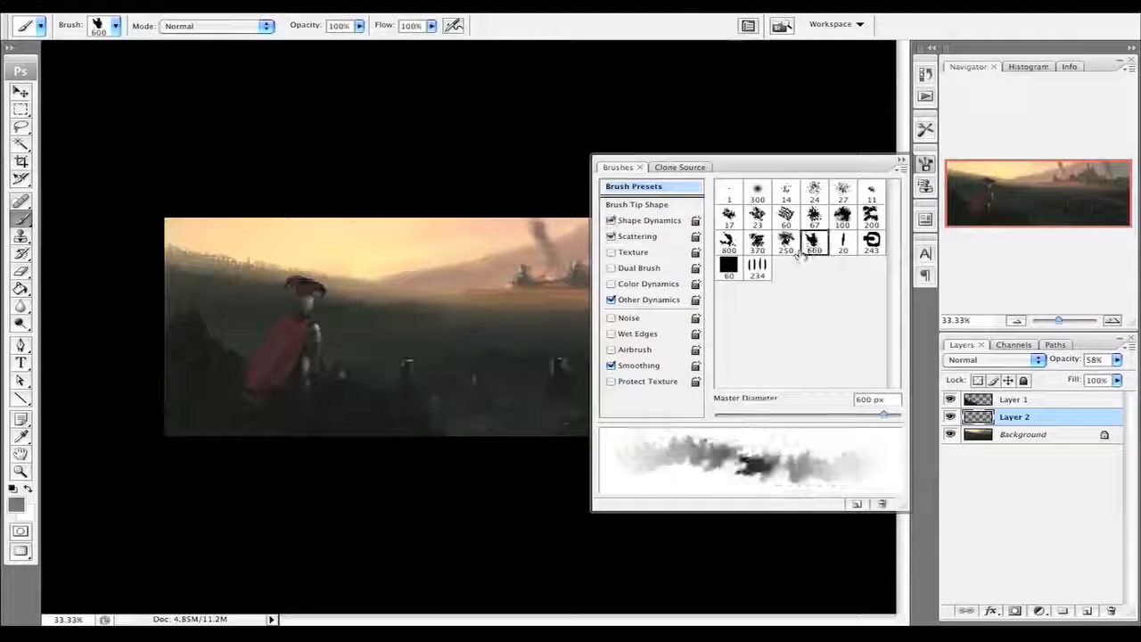
pyautogui.click(785, 243)
pyautogui.press('F5')
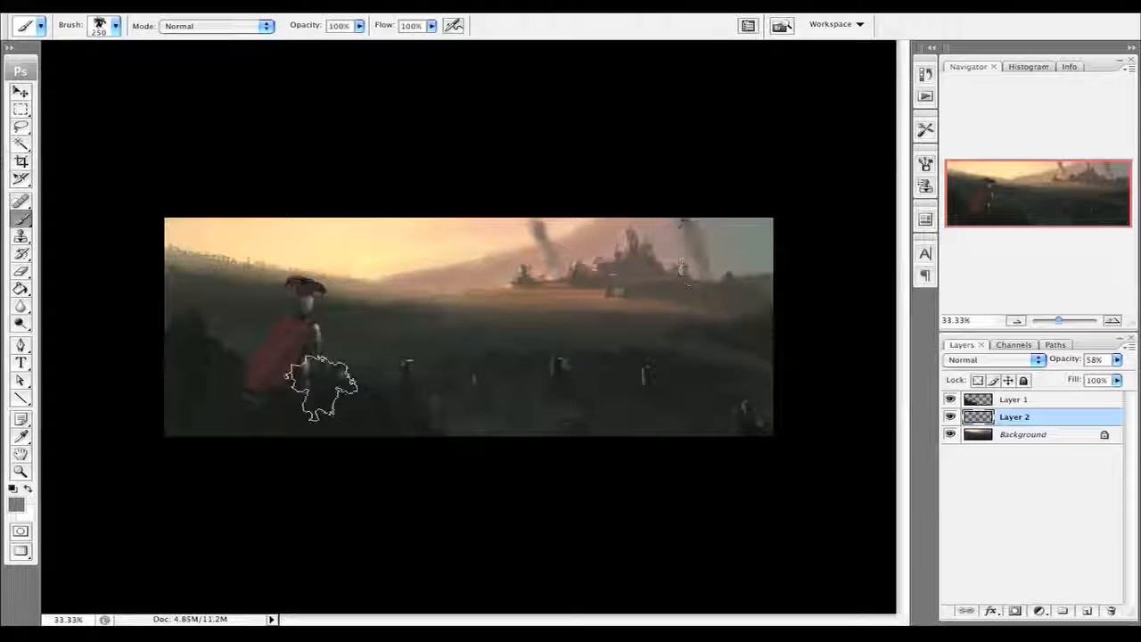
pyautogui.press(']')
pyautogui.press(']')
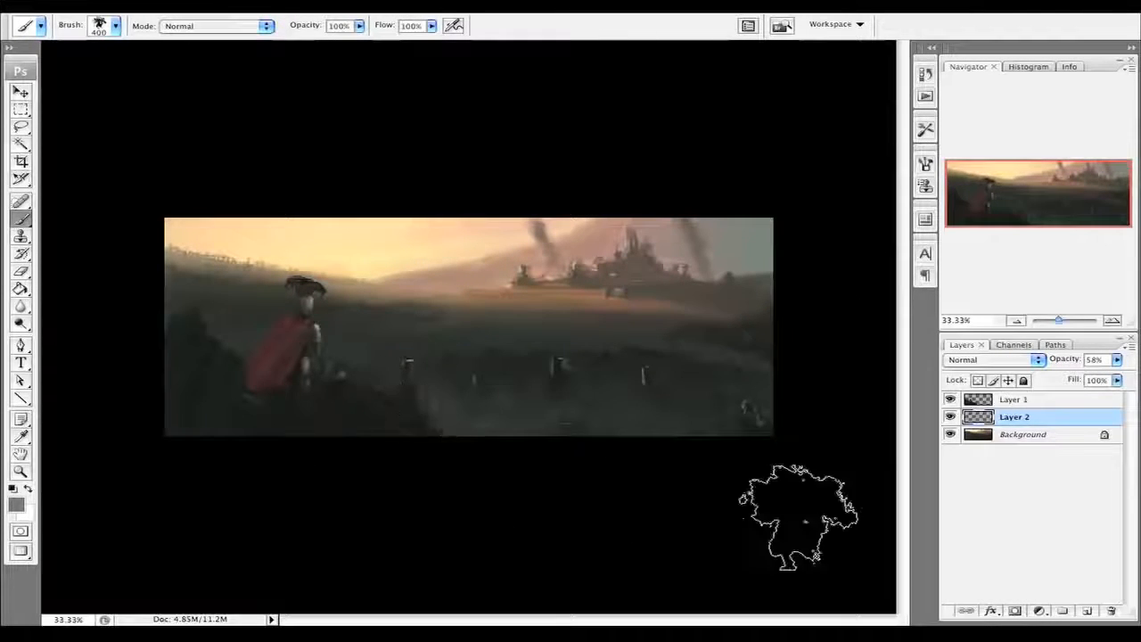
# - Reduce the haze layer's opacity to 24% and compare the painting with Layer 1 hidden and shown
pyautogui.click(1116, 359)
pyautogui.moveTo(1084, 377)
pyautogui.mouseDown()
pyautogui.moveTo(1046, 374)
pyautogui.moveTo(1059, 375)
pyautogui.mouseUp()
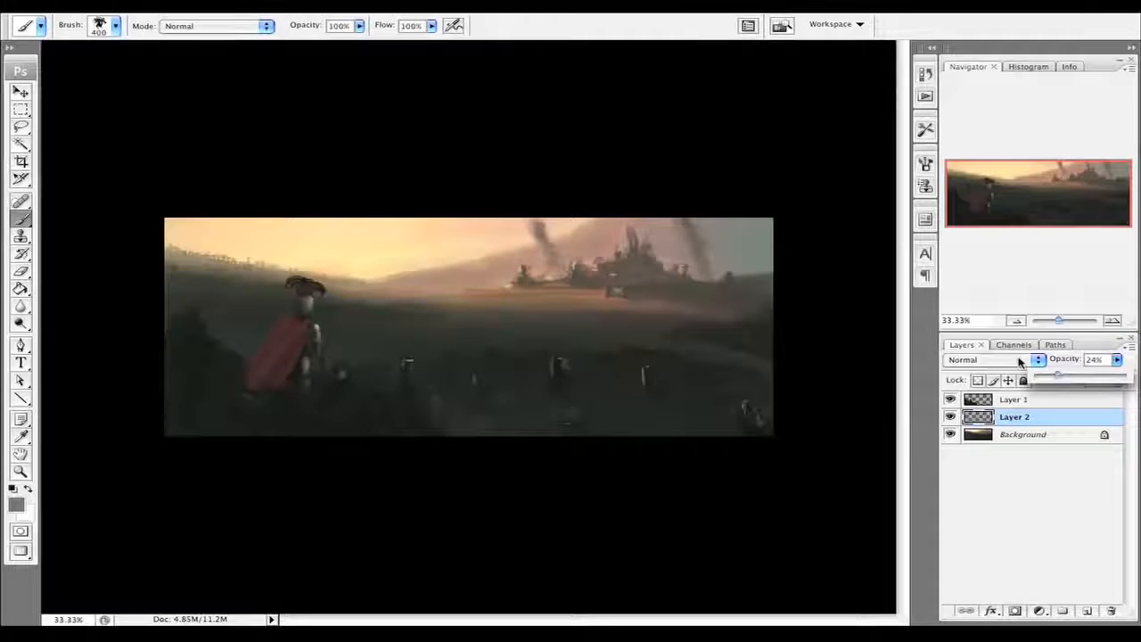
pyautogui.click(949, 399)
pyautogui.click(949, 399)
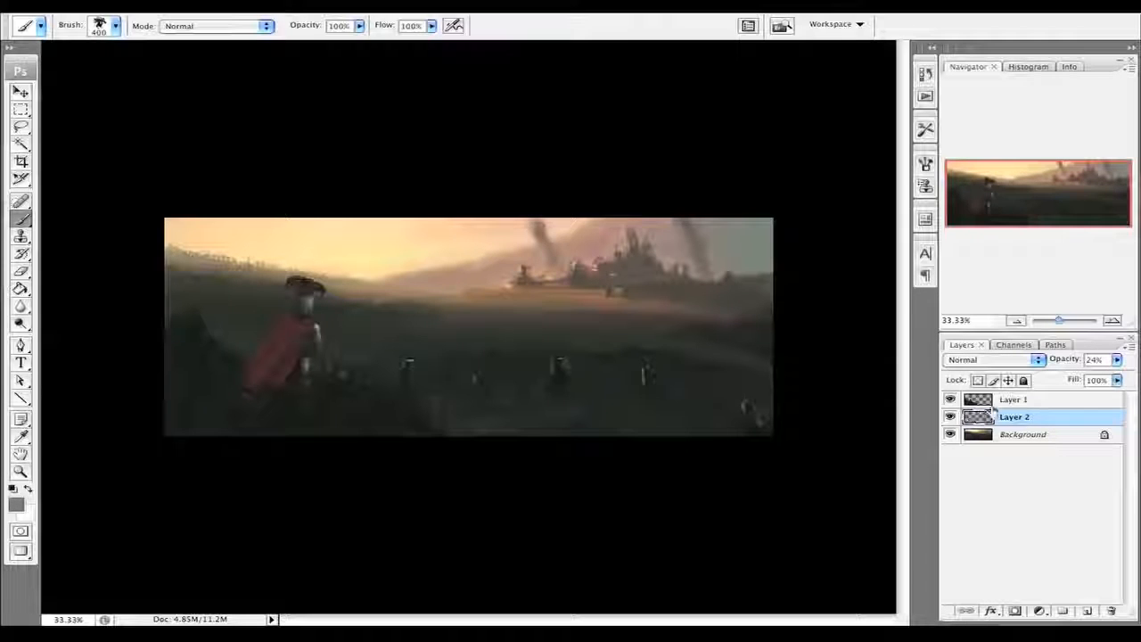
# - Desaturate the figure and foreground hill on Layer 1 with Hue/Saturation, setting Saturation to -22
pyautogui.keyDown('shift'); pyautogui.click(992, 400); pyautogui.keyUp('shift')
pyautogui.keyDown('shift'); pyautogui.click(978, 435); pyautogui.keyUp('shift')
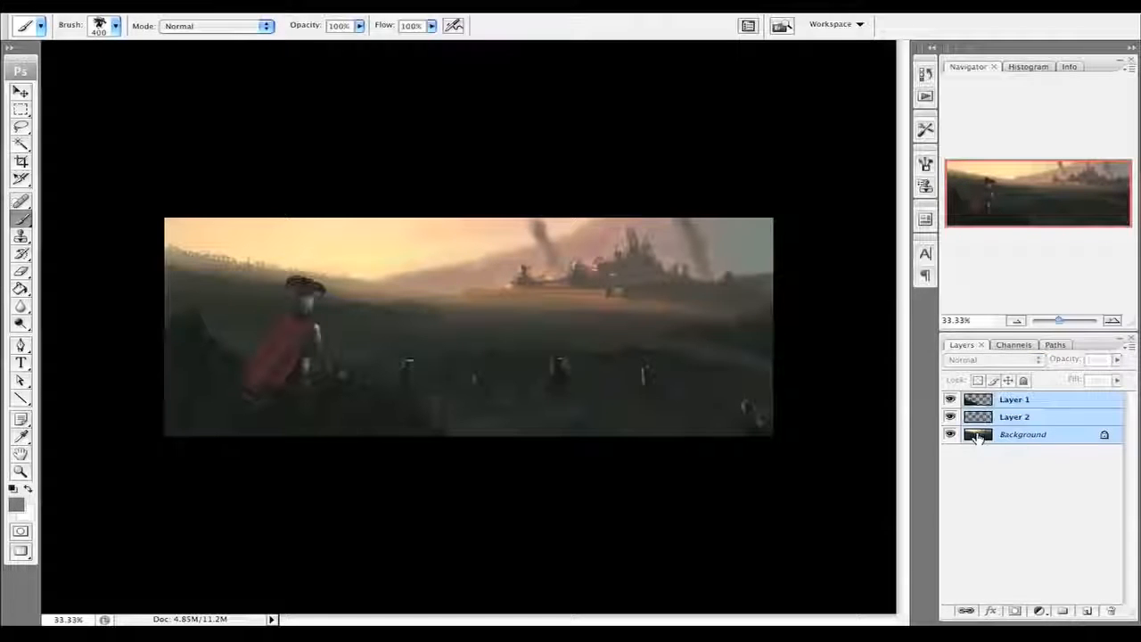
pyautogui.click(984, 403)
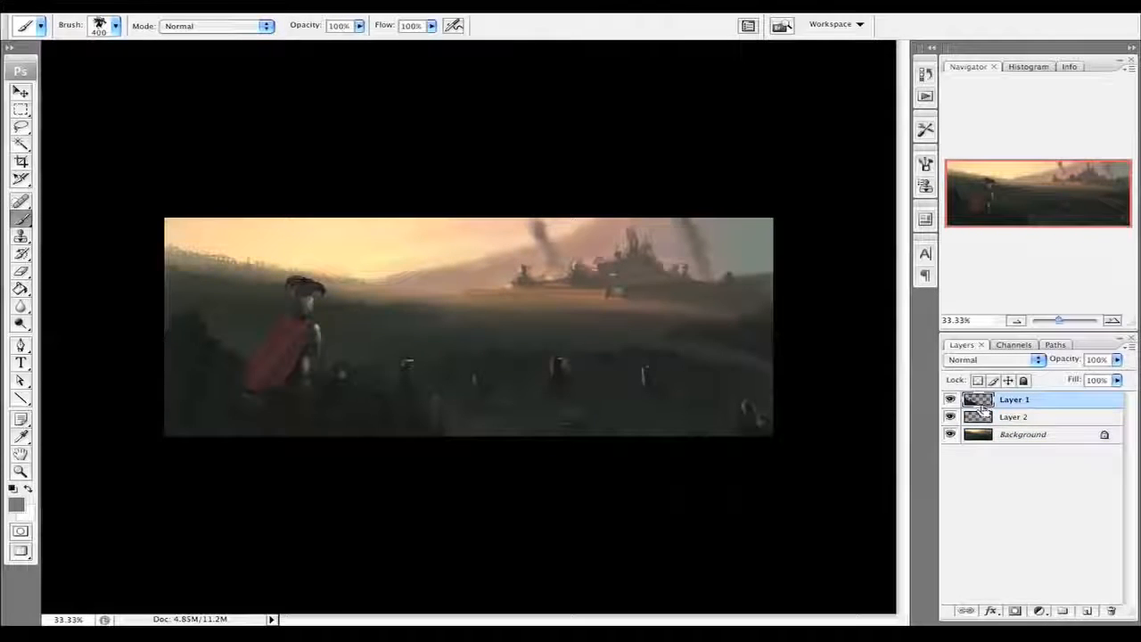
pyautogui.hotkey('ctrl', 'u')
pyautogui.moveTo(653, 187)
pyautogui.mouseDown()
pyautogui.moveTo(626, 189)
pyautogui.moveTo(645, 190)
pyautogui.mouseUp()
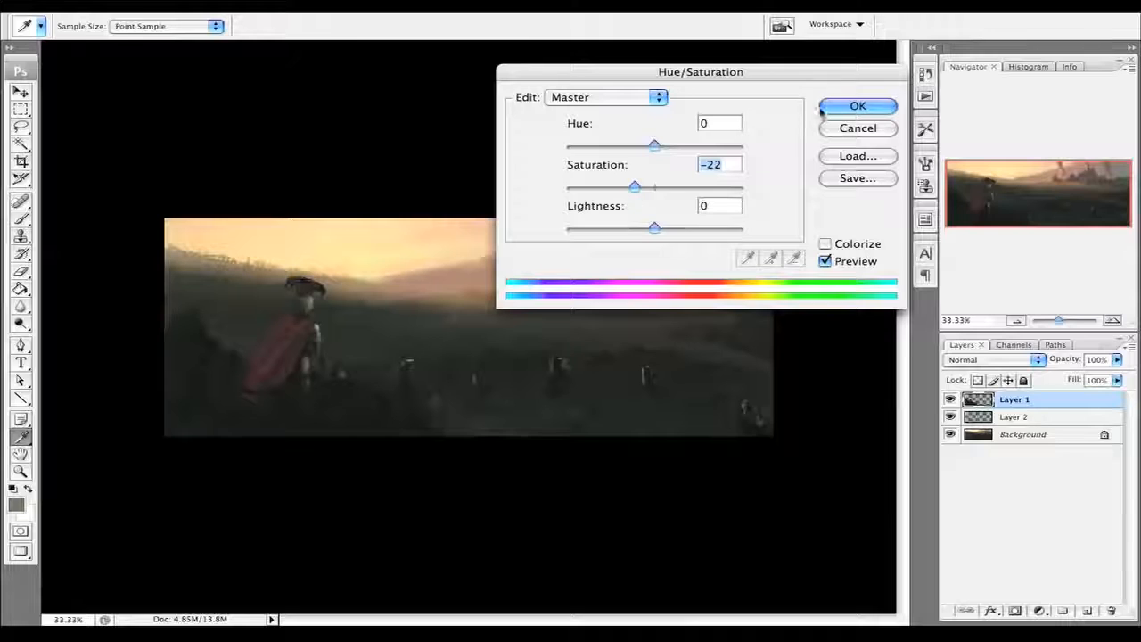
pyautogui.click(857, 107)
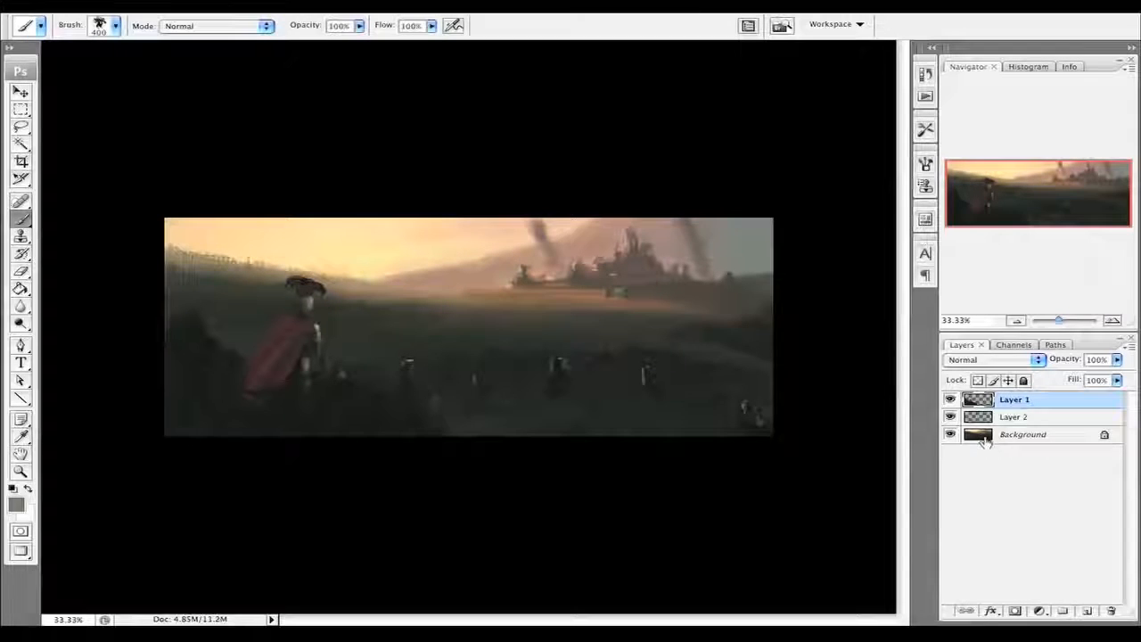
# - Merge Layer 1 and Layer 2 into the Background
pyautogui.click(984, 437)
pyautogui.keyDown('shift'); pyautogui.click(992, 402); pyautogui.keyUp('shift')
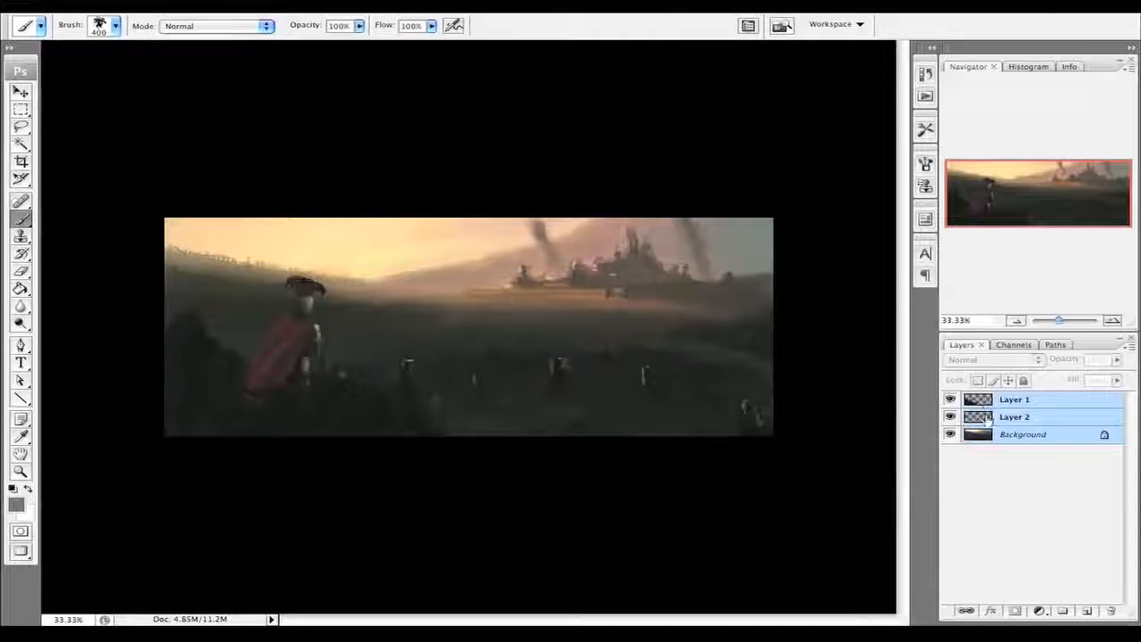
pyautogui.hotkey('ctrl', 'e')
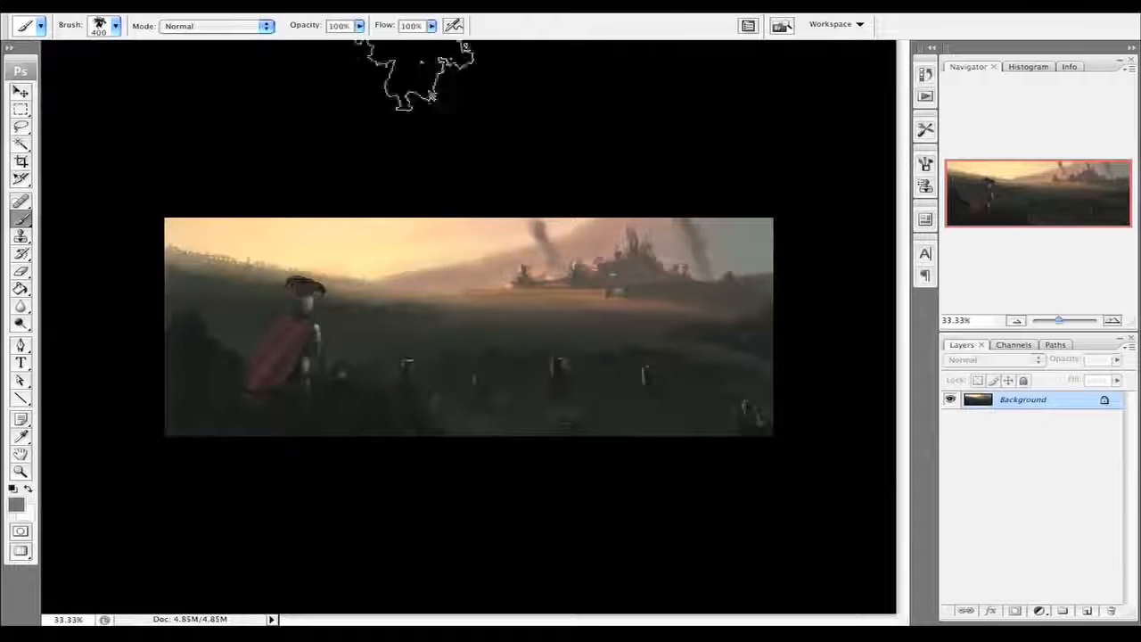
pyautogui.click(375, 3)
pyautogui.press('Escape')
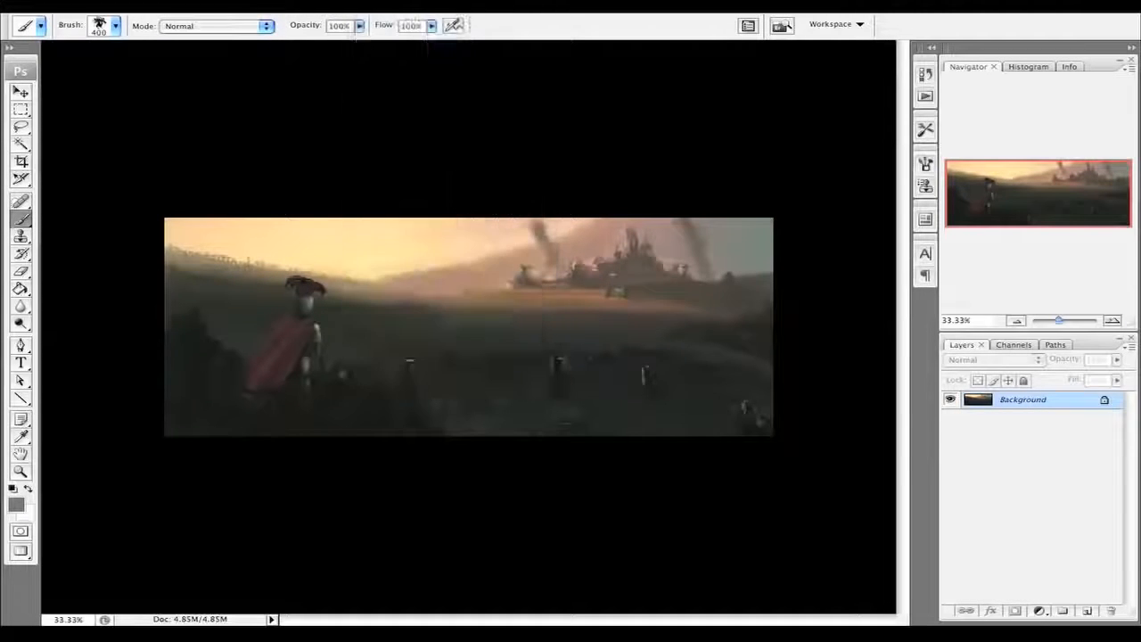
# - Set up the soft round 300 px brush without Shape Dynamics, with Other Dynamics enabled, and 20% brush opacity
pyautogui.click(454, 25)
pyautogui.click(757, 189)
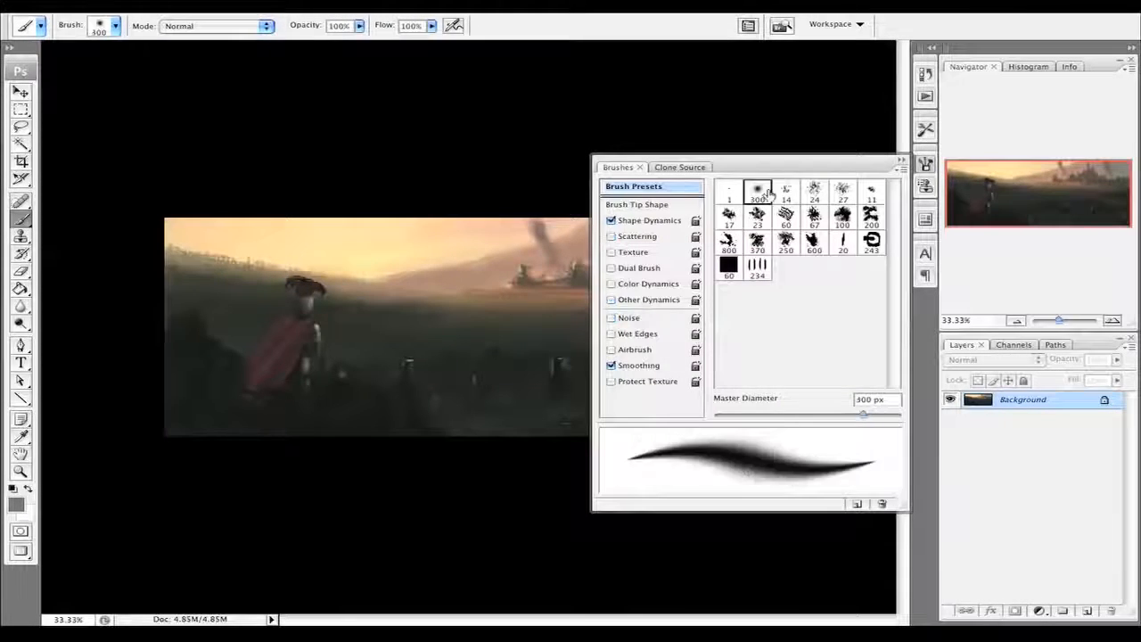
pyautogui.click(611, 220)
pyautogui.click(611, 300)
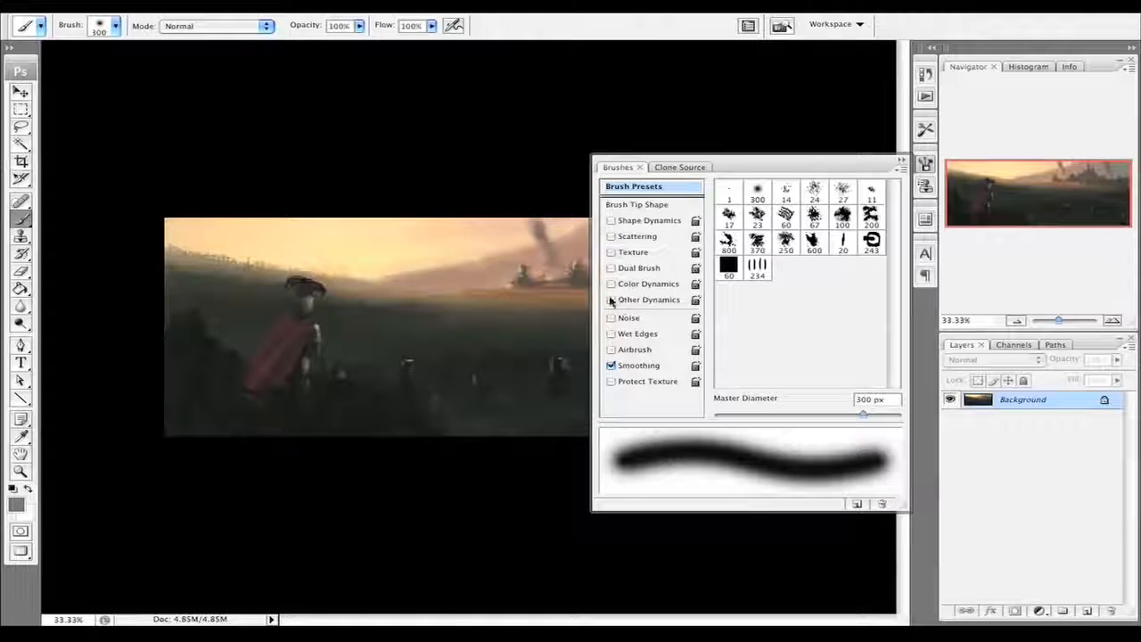
pyautogui.click(611, 300)
pyautogui.click(651, 300)
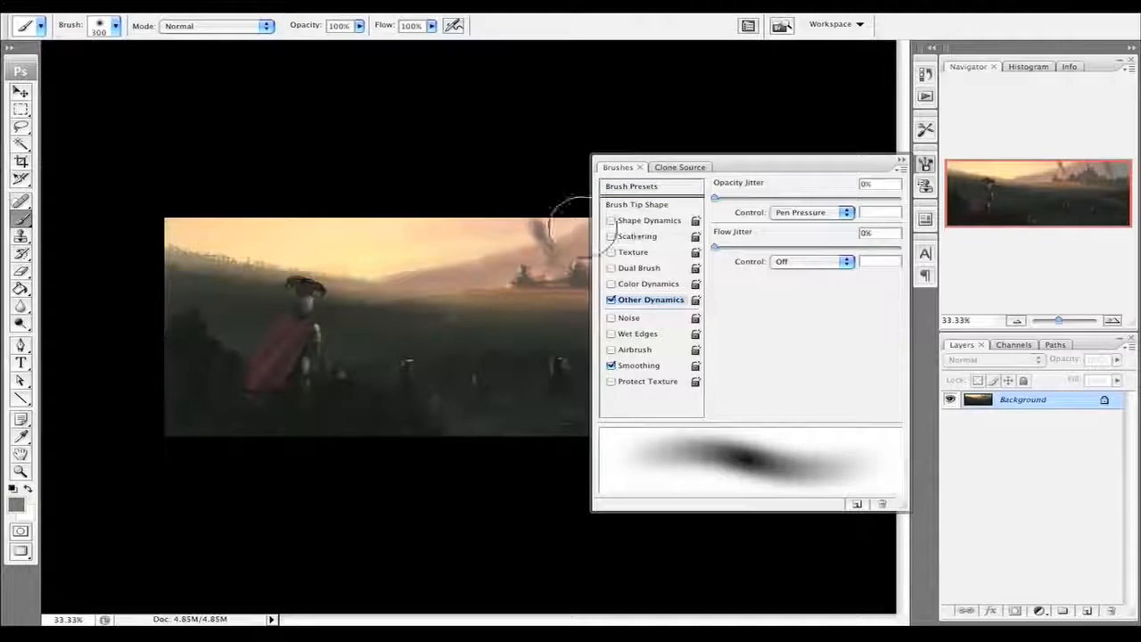
pyautogui.click(584, 230)
pyautogui.press('2')
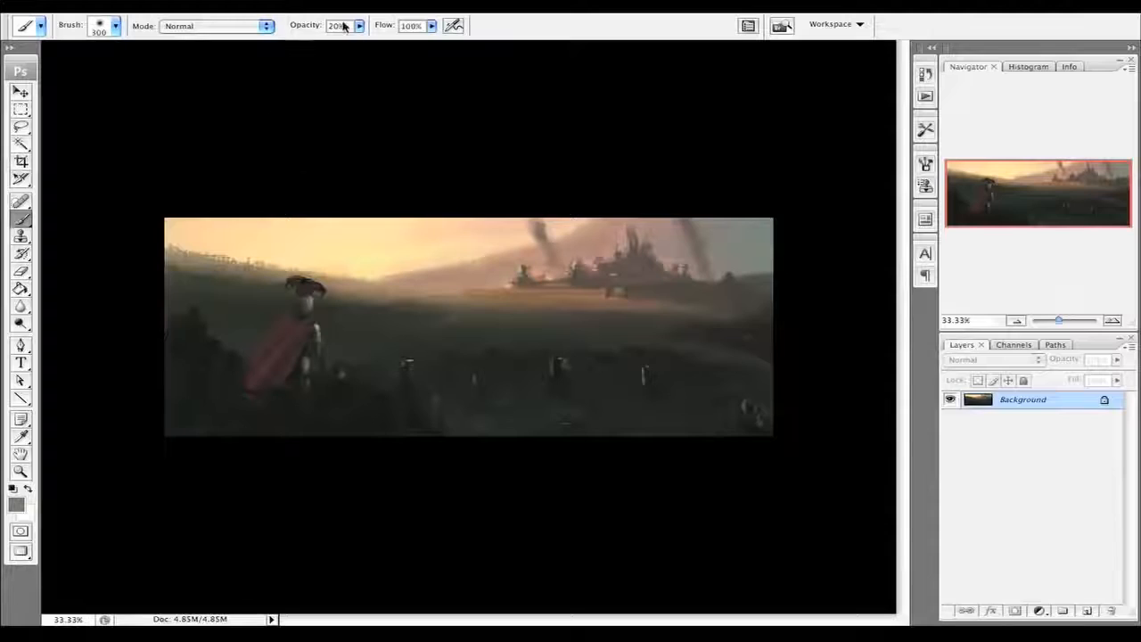
# - Paint a warm glow over the sky and distant field with an 800 px Color Dodge brush in sampled pale orange (RGB 249, 210, 174)
pyautogui.click(219, 26)
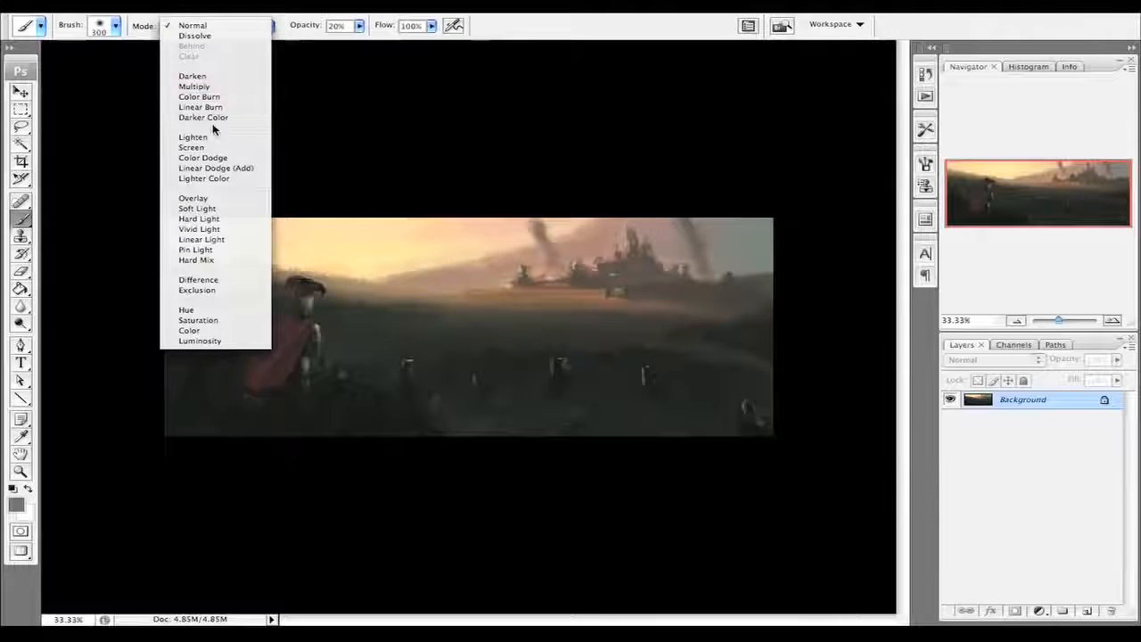
pyautogui.click(213, 158)
pyautogui.keyDown('alt'); pyautogui.click(225, 237); pyautogui.keyUp('alt')
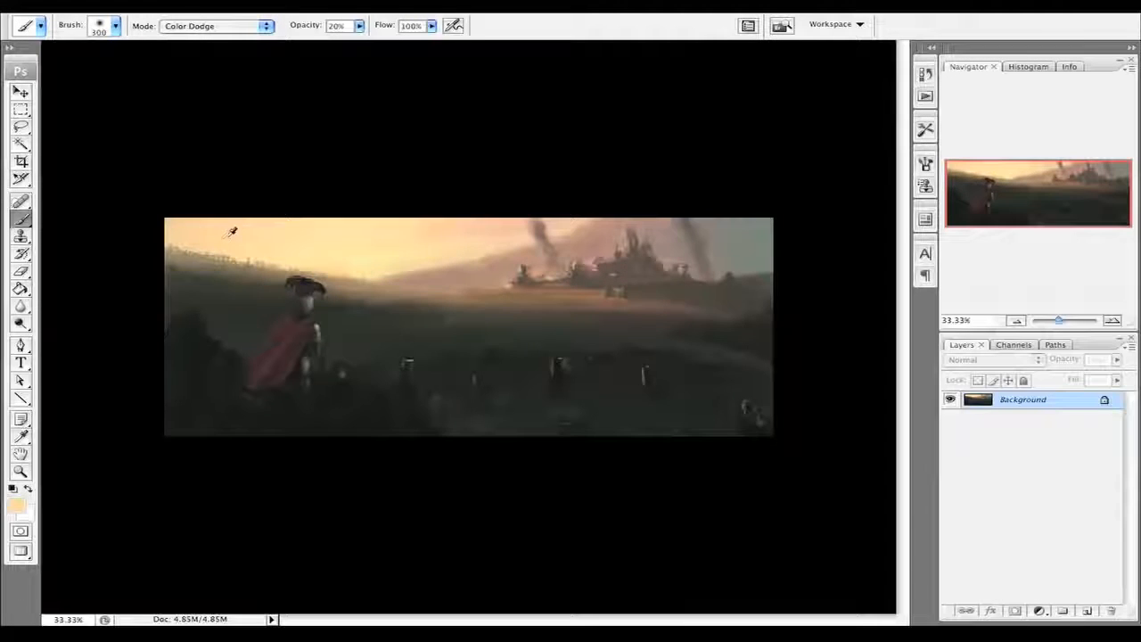
pyautogui.press(']')
pyautogui.press(']')
pyautogui.press(']')
pyautogui.press(']')
pyautogui.press(']')
pyautogui.moveTo(197, 248)
pyautogui.mouseDown()
pyautogui.moveTo(382, 255)
pyautogui.moveTo(313, 275)
pyautogui.moveTo(382, 262)
pyautogui.moveTo(356, 271)
pyautogui.mouseUp()
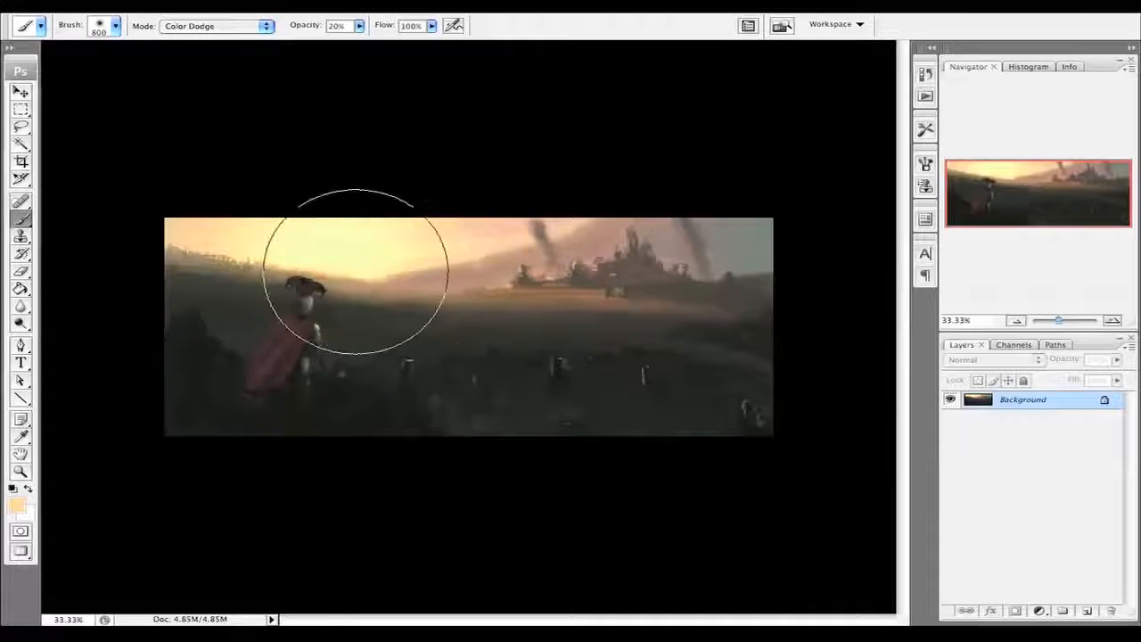
pyautogui.moveTo(204, 217)
pyautogui.mouseDown()
pyautogui.moveTo(268, 300)
pyautogui.moveTo(183, 259)
pyautogui.moveTo(306, 297)
pyautogui.moveTo(241, 306)
pyautogui.moveTo(237, 323)
pyautogui.moveTo(181, 269)
pyautogui.moveTo(232, 270)
pyautogui.moveTo(145, 255)
pyautogui.moveTo(290, 264)
pyautogui.moveTo(662, 339)
pyautogui.moveTo(591, 249)
pyautogui.moveTo(745, 313)
pyautogui.moveTo(535, 241)
pyautogui.moveTo(157, 209)
pyautogui.moveTo(209, 285)
pyautogui.moveTo(189, 334)
pyautogui.moveTo(158, 285)
pyautogui.moveTo(441, 331)
pyautogui.moveTo(152, 323)
pyautogui.moveTo(662, 363)
pyautogui.moveTo(598, 362)
pyautogui.mouseUp()
# - Change the foreground colour to a darker, more saturated orange for the Color Dodge brush
pyautogui.click(11, 503)
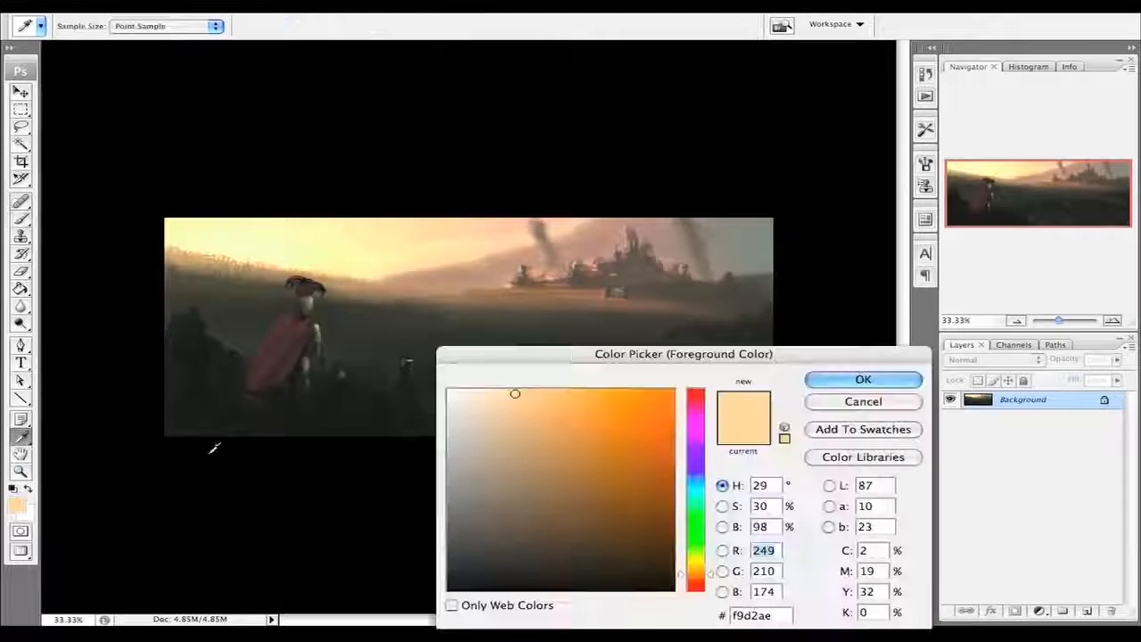
pyautogui.click(593, 430)
pyautogui.click(573, 446)
pyautogui.click(863, 379)
# - Paint a subtle orange Color Dodge glow on the figure's head, cape and armour with a much smaller brush, about 60 to 100 px
pyautogui.click(1113, 322)
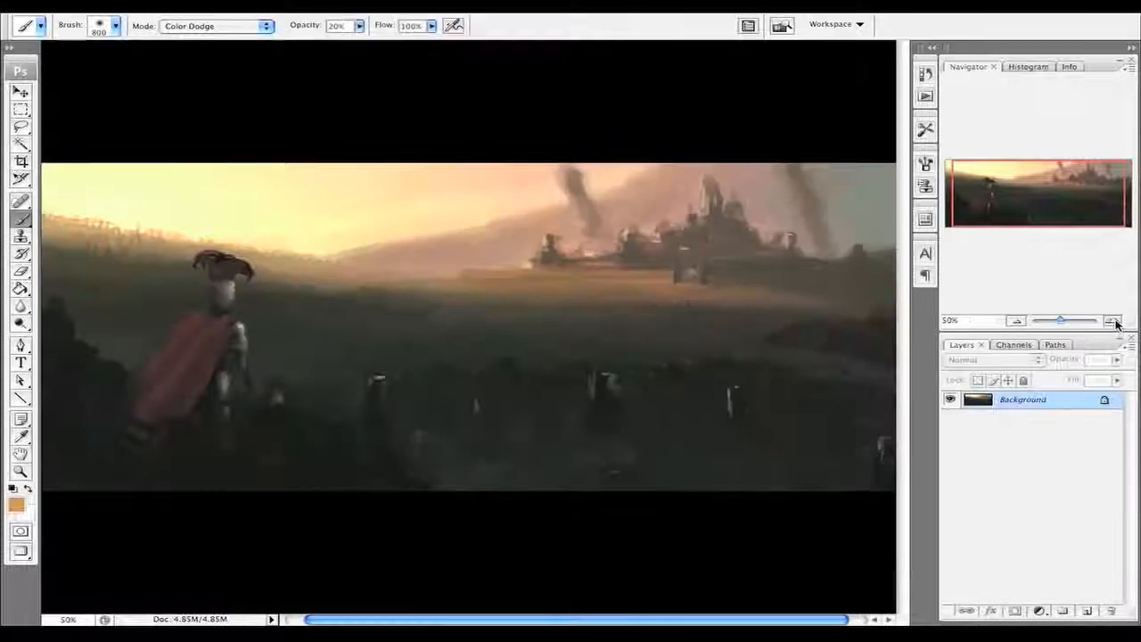
pyautogui.press('[')
pyautogui.press('[')
pyautogui.press('[')
pyautogui.press('[')
pyautogui.press('[')
pyautogui.press('[')
pyautogui.press('[')
pyautogui.press('[')
pyautogui.press('[')
pyautogui.press('[')
pyautogui.press('[')
pyautogui.press('[')
pyautogui.moveTo(259, 287)
pyautogui.mouseDown()
pyautogui.moveTo(261, 298)
pyautogui.moveTo(242, 262)
pyautogui.moveTo(275, 268)
pyautogui.moveTo(250, 262)
pyautogui.mouseUp()
pyautogui.press('[')
pyautogui.press('[')
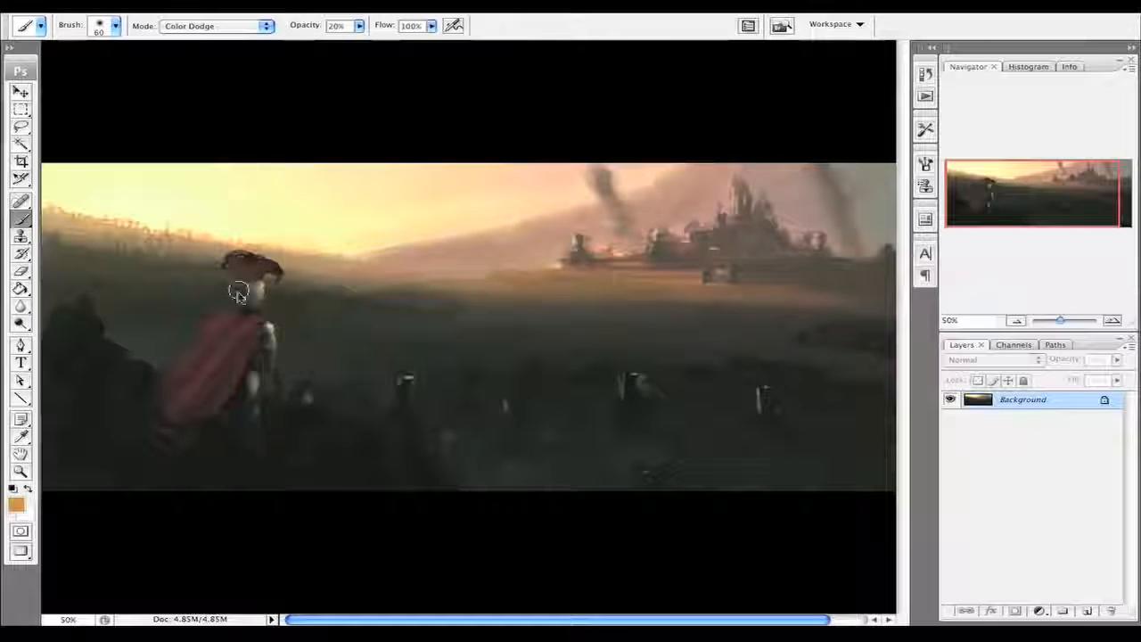
pyautogui.press(']')
pyautogui.press(']')
pyautogui.press(']')
pyautogui.press(']')
pyautogui.press(']')
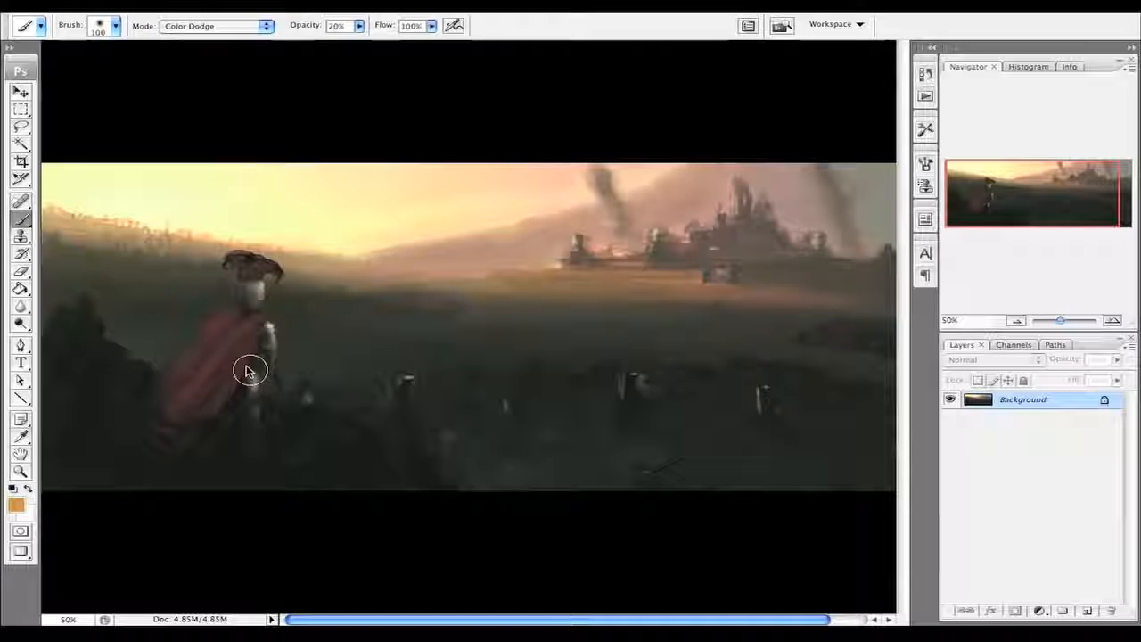
pyautogui.press('[')
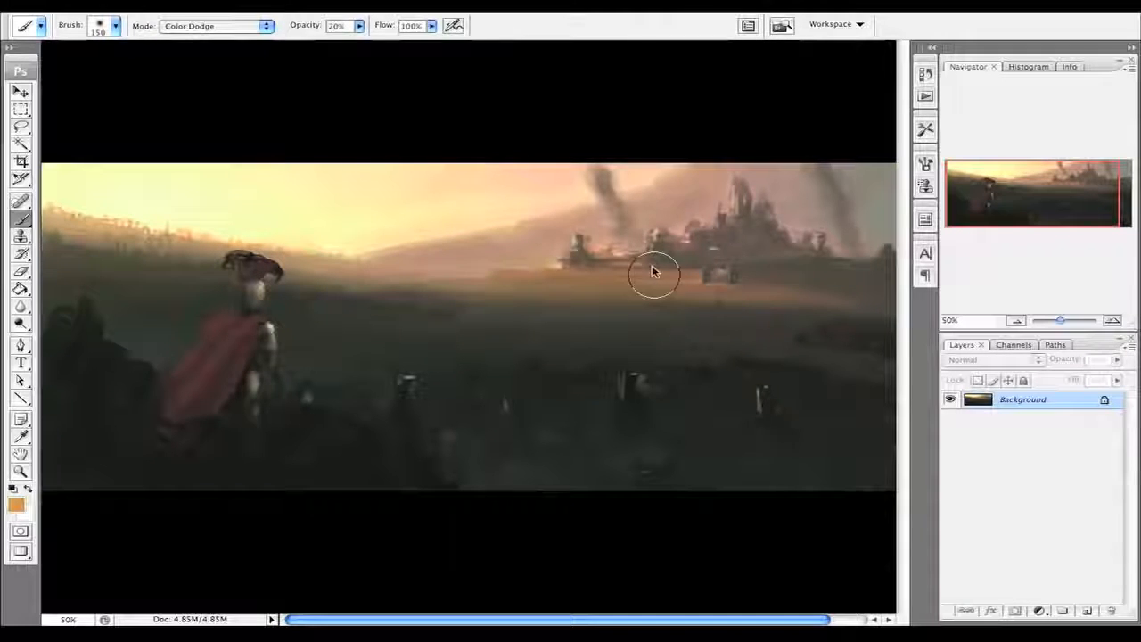
# - Add small orange Color Dodge highlights to the distant castle's walls and gatehouse with a brush of about 50 to 60 px
pyautogui.moveTo(705, 198)
pyautogui.mouseDown()
pyautogui.moveTo(731, 209)
pyautogui.moveTo(734, 201)
pyautogui.moveTo(706, 234)
pyautogui.mouseUp()
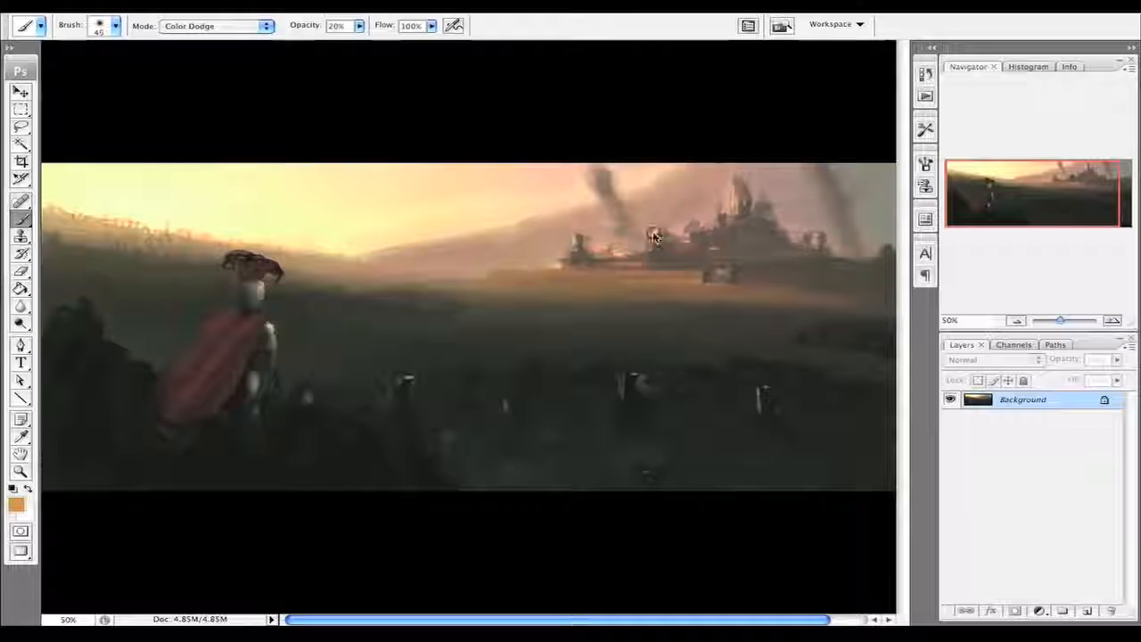
pyautogui.press('[')
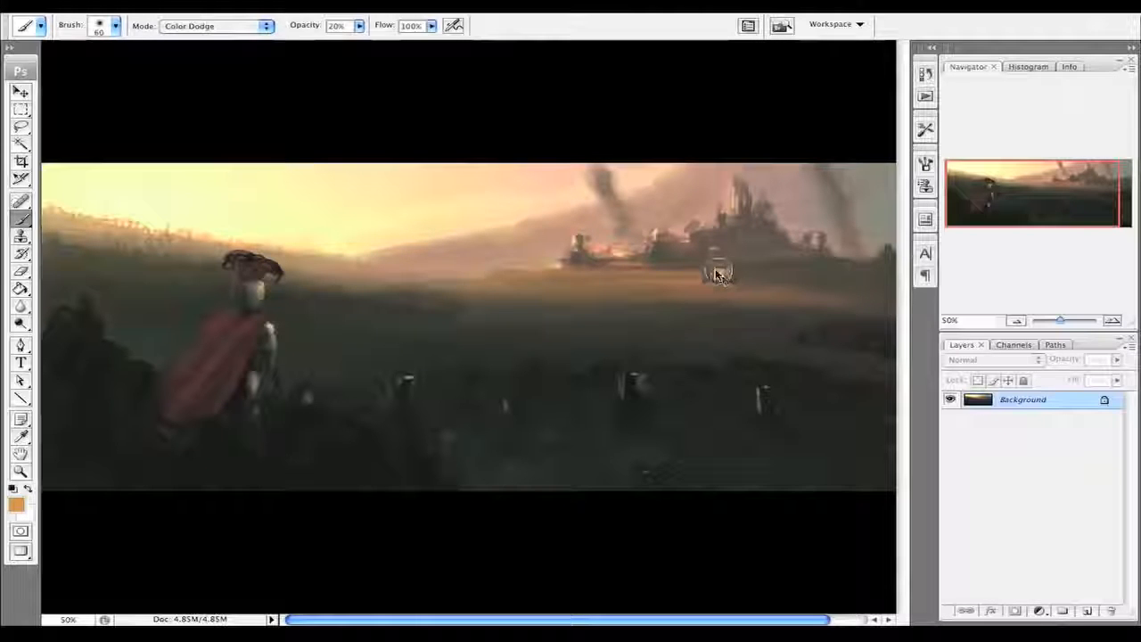
pyautogui.moveTo(718, 274)
pyautogui.mouseDown()
pyautogui.moveTo(732, 284)
pyautogui.moveTo(811, 241)
pyautogui.moveTo(786, 249)
pyautogui.mouseUp()
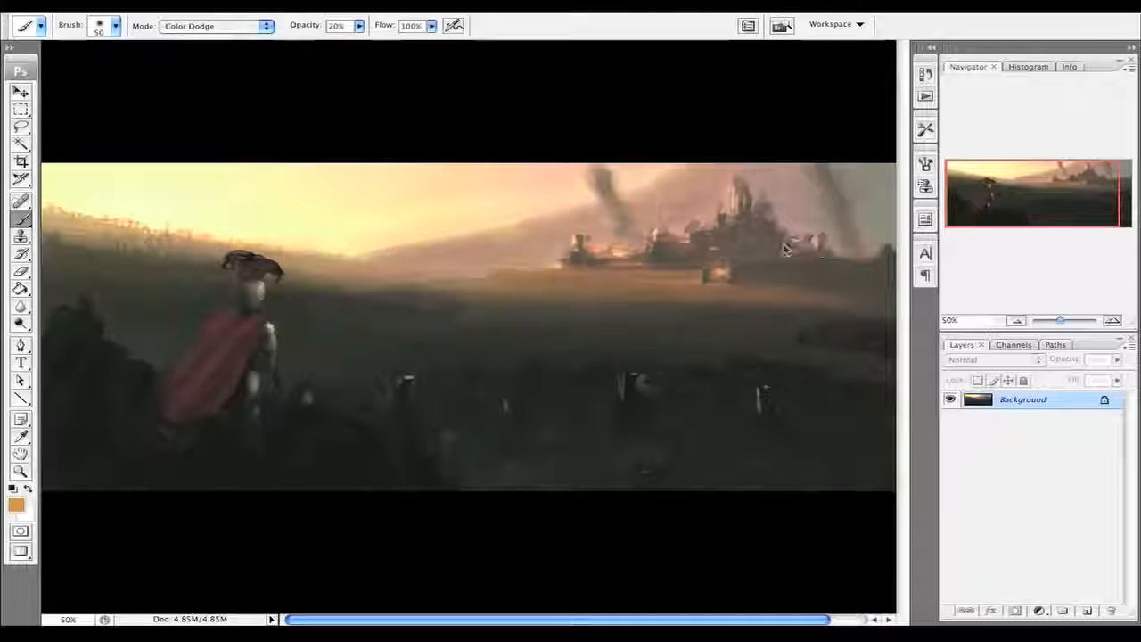
pyautogui.press(']')
pyautogui.press(']')
pyautogui.press(']')
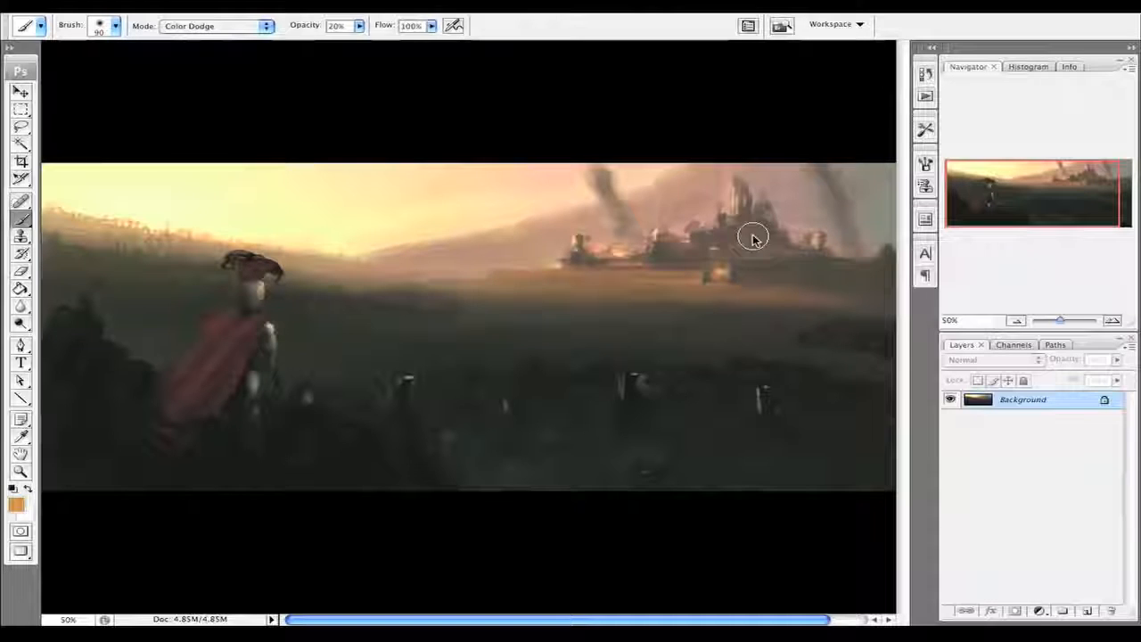
# - Brighten the castle's tall central tower with orange Color Dodge dabs, enlarging the brush from 35 to 100 px
pyautogui.press('[')
pyautogui.press('[')
pyautogui.press('[')
pyautogui.press('[')
pyautogui.press('[')
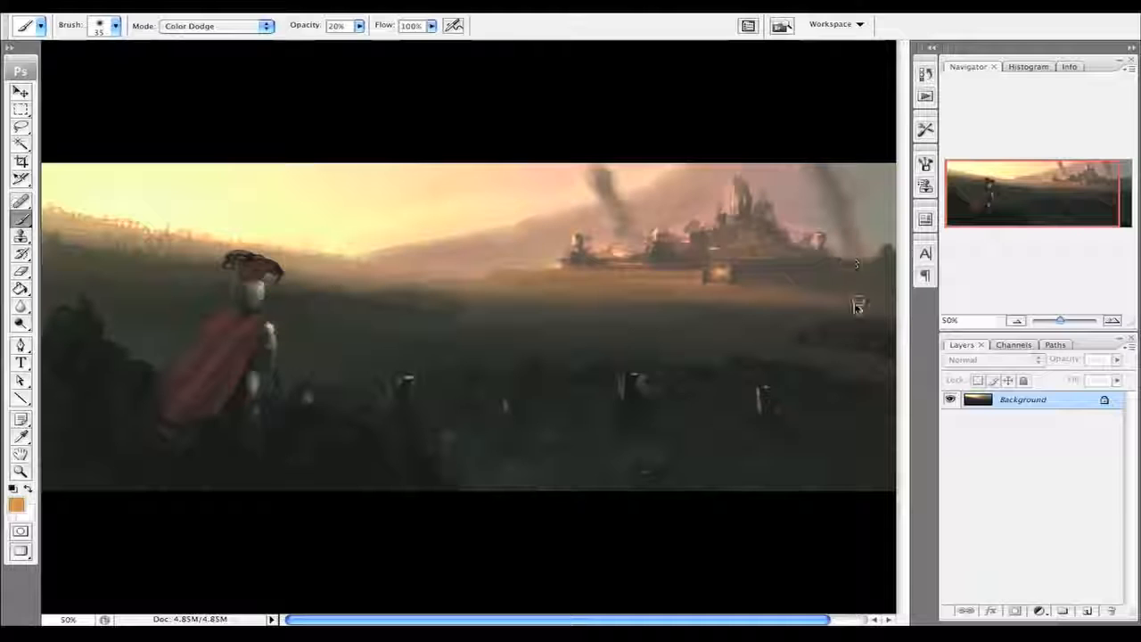
pyautogui.click(731, 203)
pyautogui.press(']')
pyautogui.press(']')
pyautogui.press(']')
pyautogui.press(']')
pyautogui.click(732, 201)
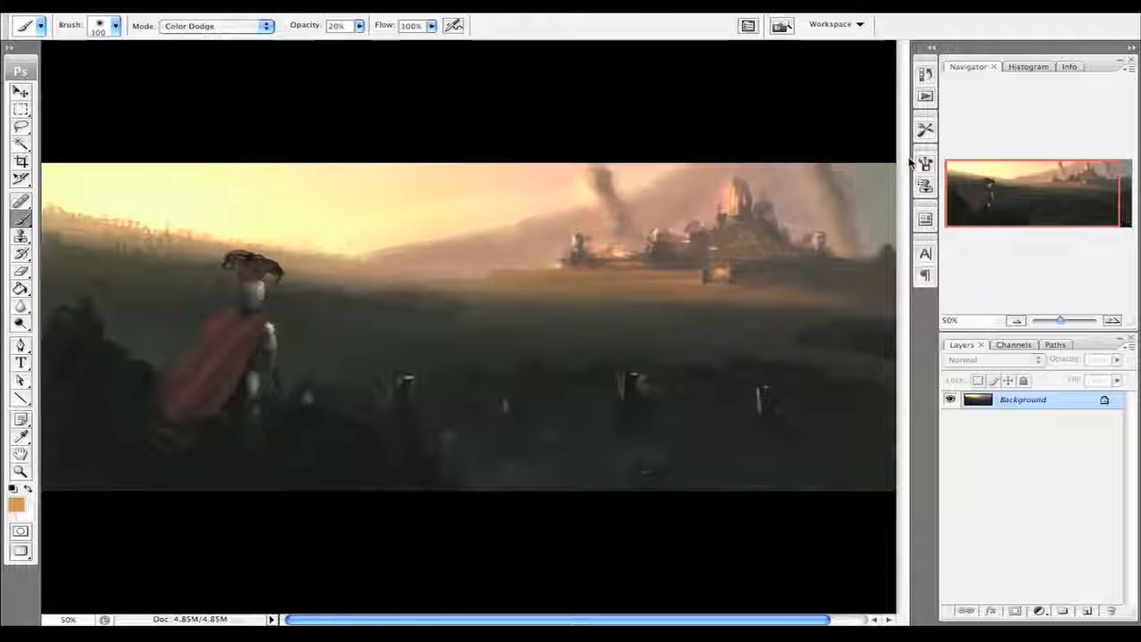
pyautogui.click(1021, 320)
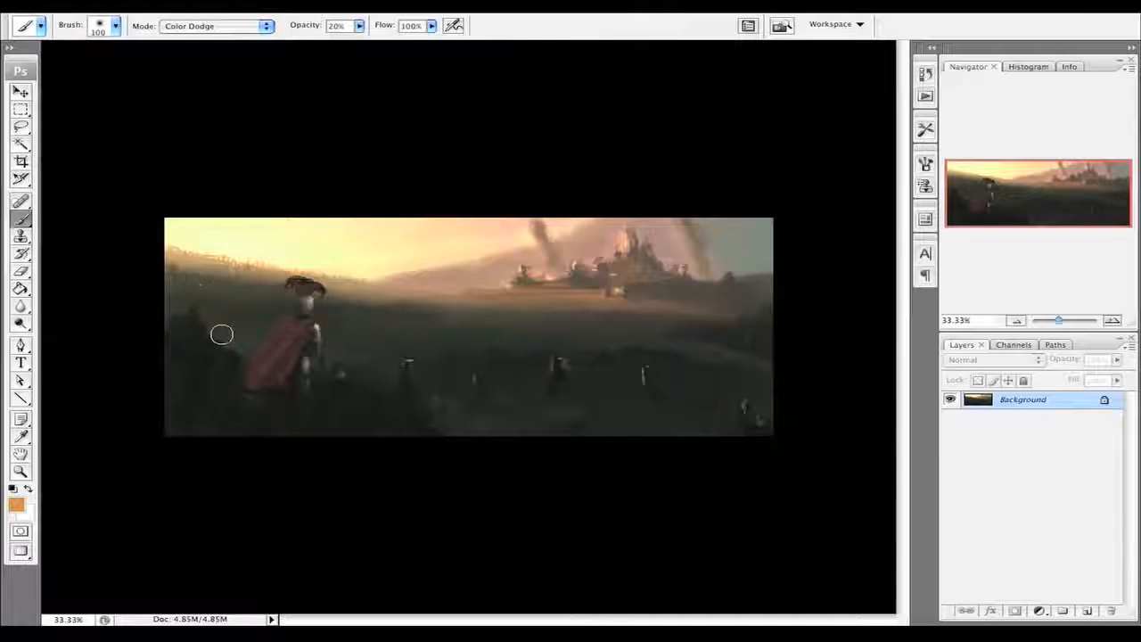
pyautogui.press('F5')
pyautogui.press('F5')
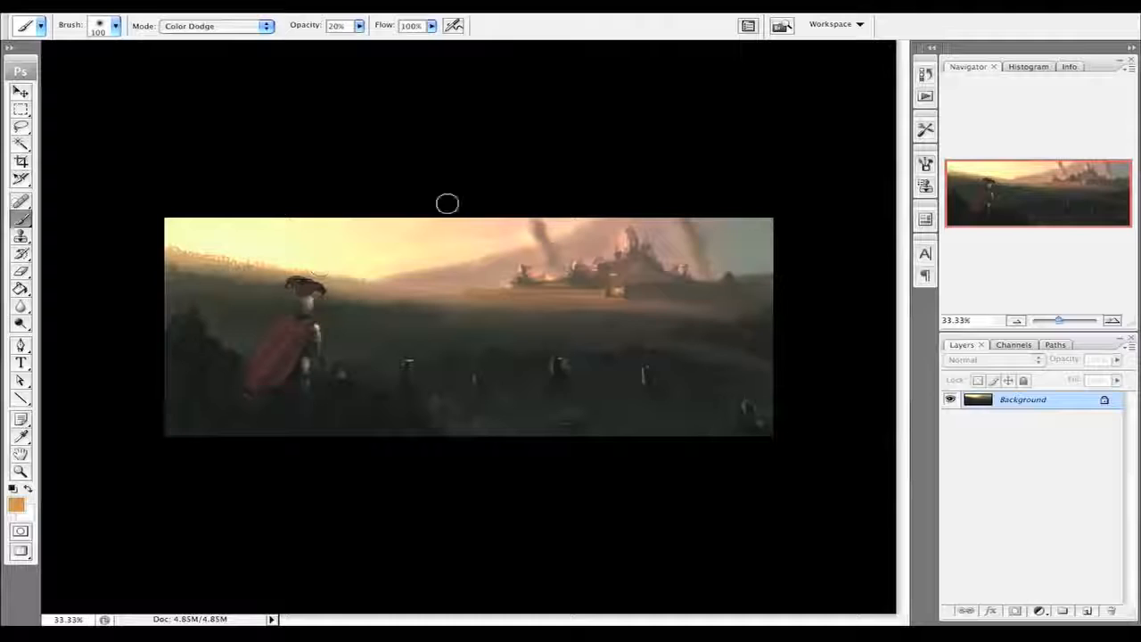
# - Apply the basic Sharpen filter to the whole painting
pyautogui.click(1112, 320)
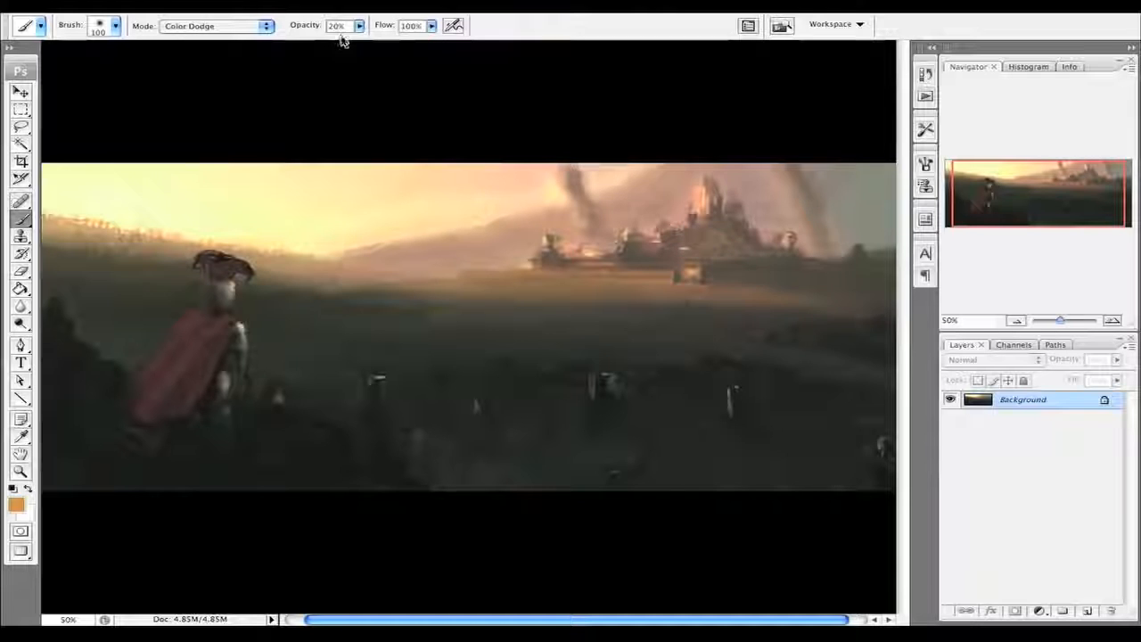
pyautogui.click(372, 7)
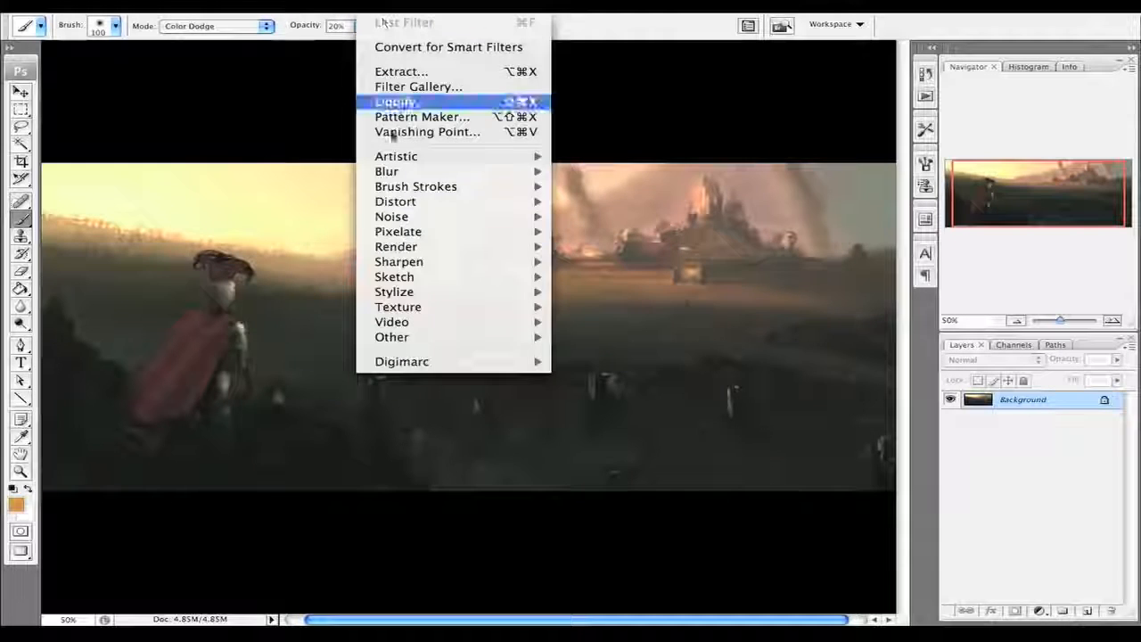
pyautogui.moveTo(488, 250)
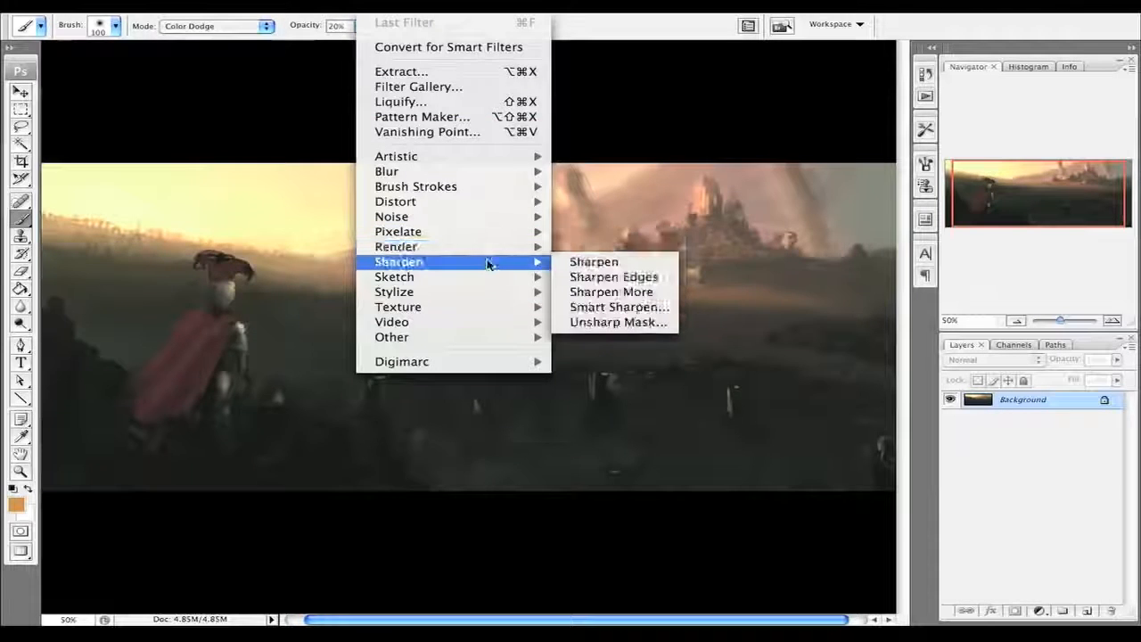
pyautogui.click(588, 263)
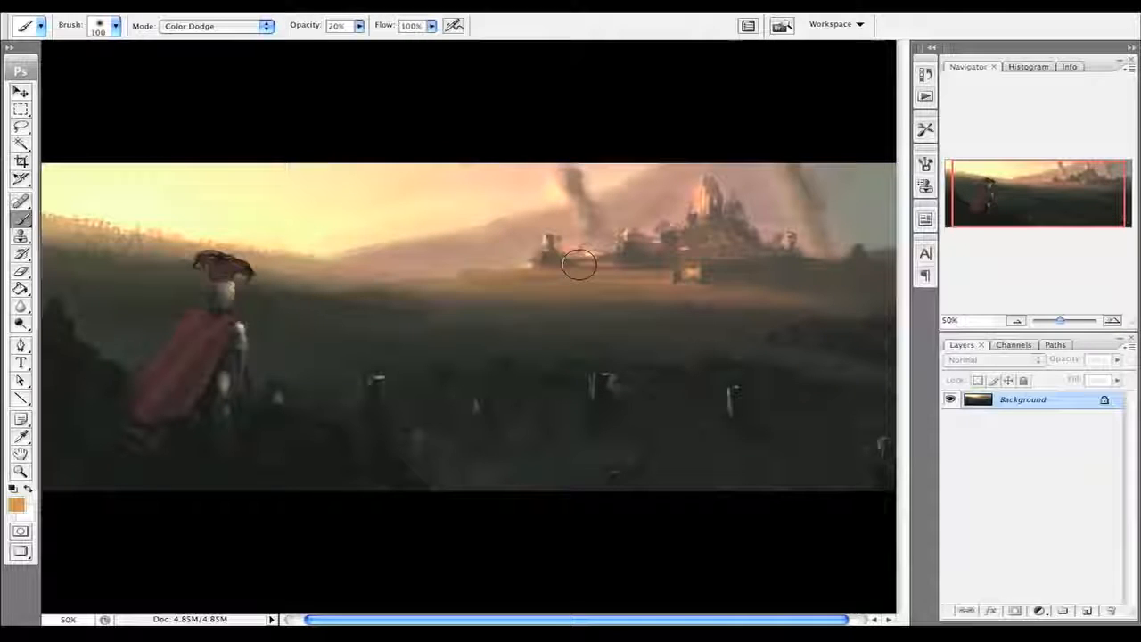
# - Open the Smart Sharpen filter and bring the caped figure into its preview
pyautogui.click(366, 5)
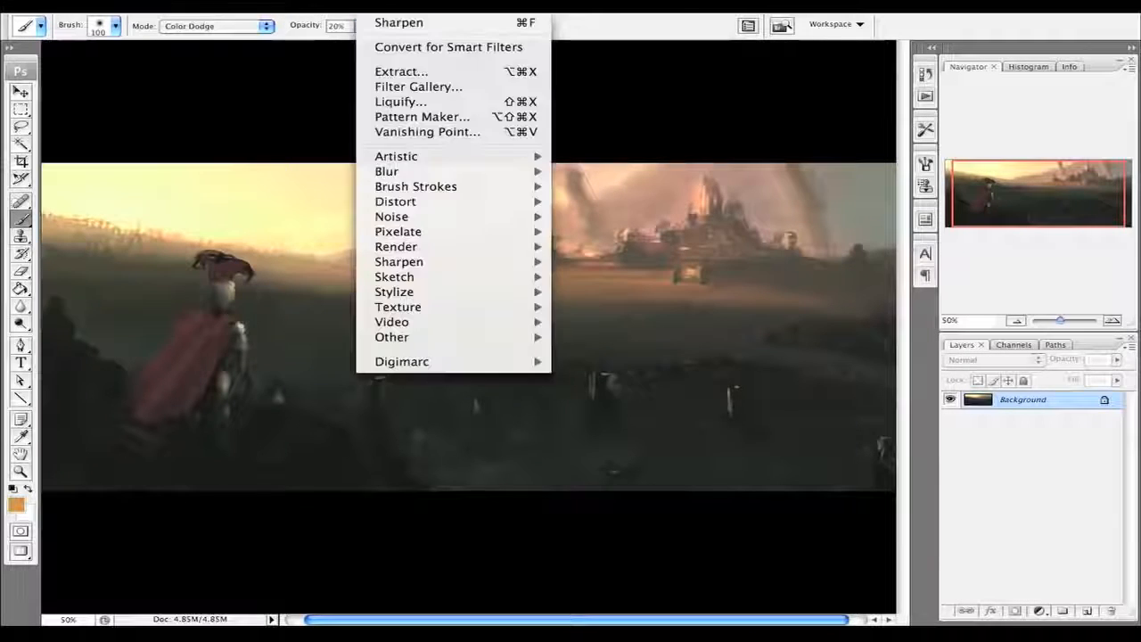
pyautogui.moveTo(435, 265)
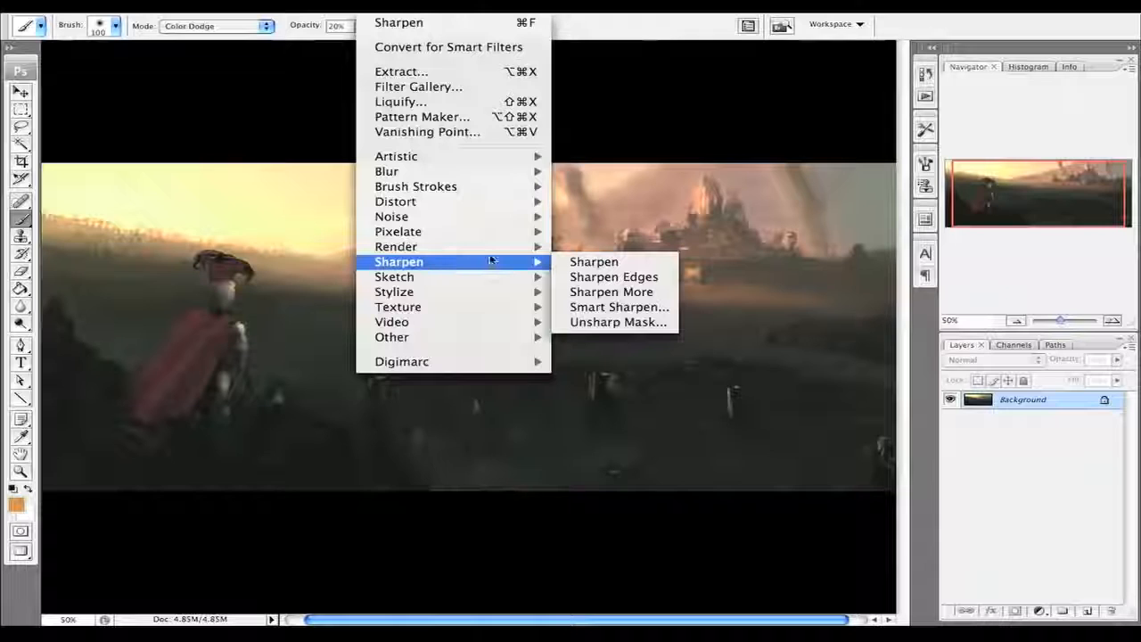
pyautogui.click(603, 308)
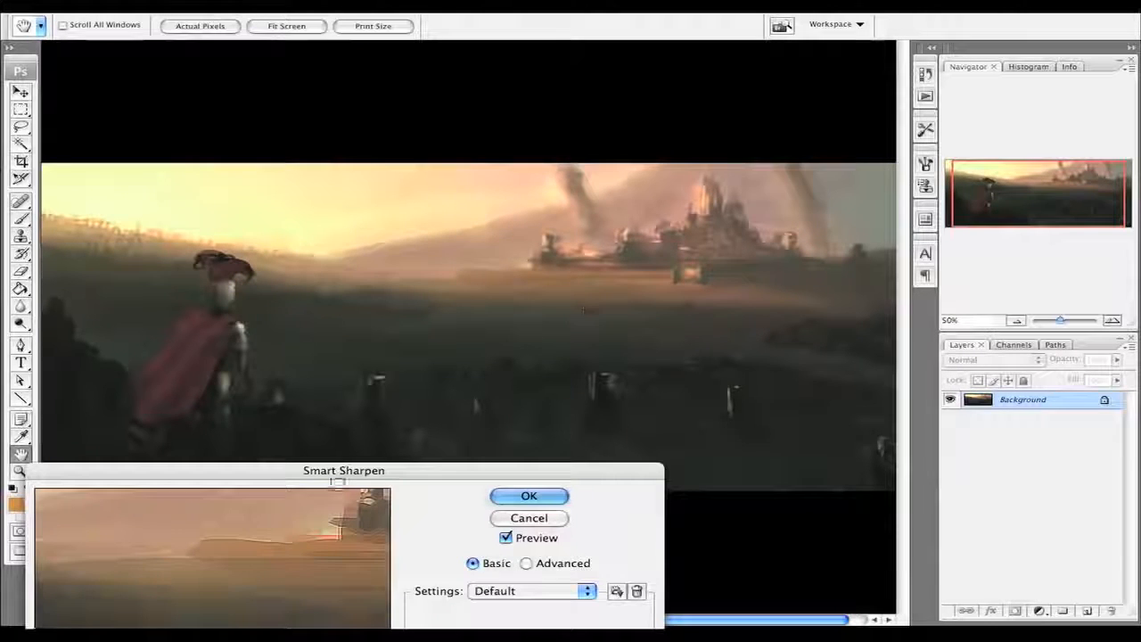
pyautogui.moveTo(377, 469); pyautogui.dragTo(774, 126)
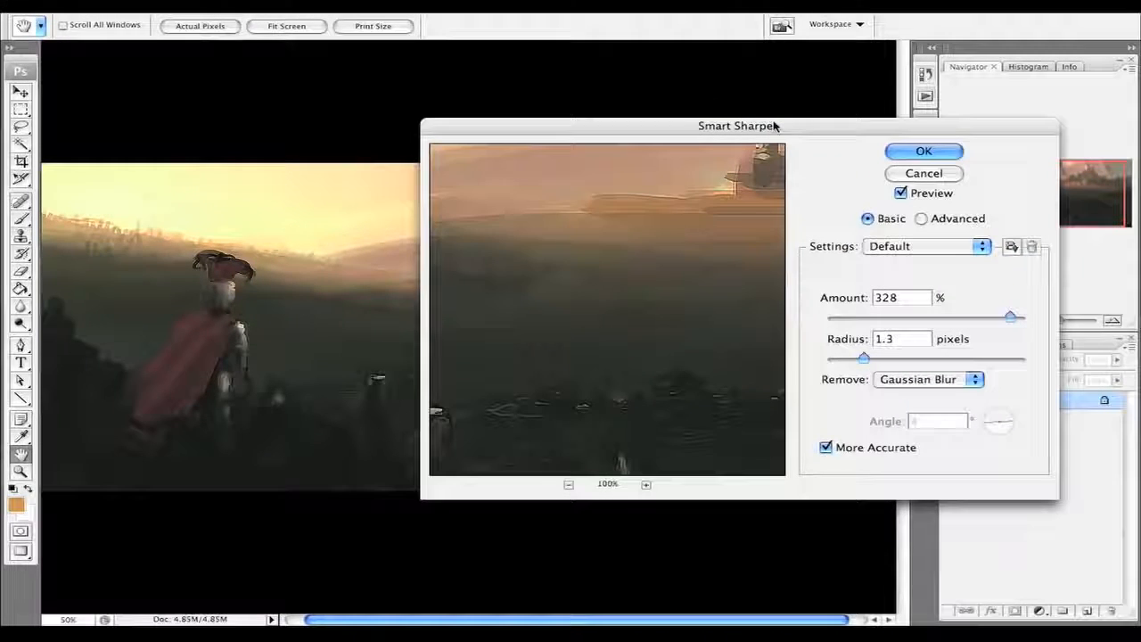
pyautogui.moveTo(687, 207)
pyautogui.mouseDown()
pyautogui.moveTo(706, 267)
pyautogui.moveTo(671, 260)
pyautogui.moveTo(683, 272)
pyautogui.moveTo(614, 300)
pyautogui.moveTo(642, 273)
pyautogui.moveTo(497, 380)
pyautogui.mouseUp()
pyautogui.moveTo(645, 240); pyautogui.dragTo(776, 178)
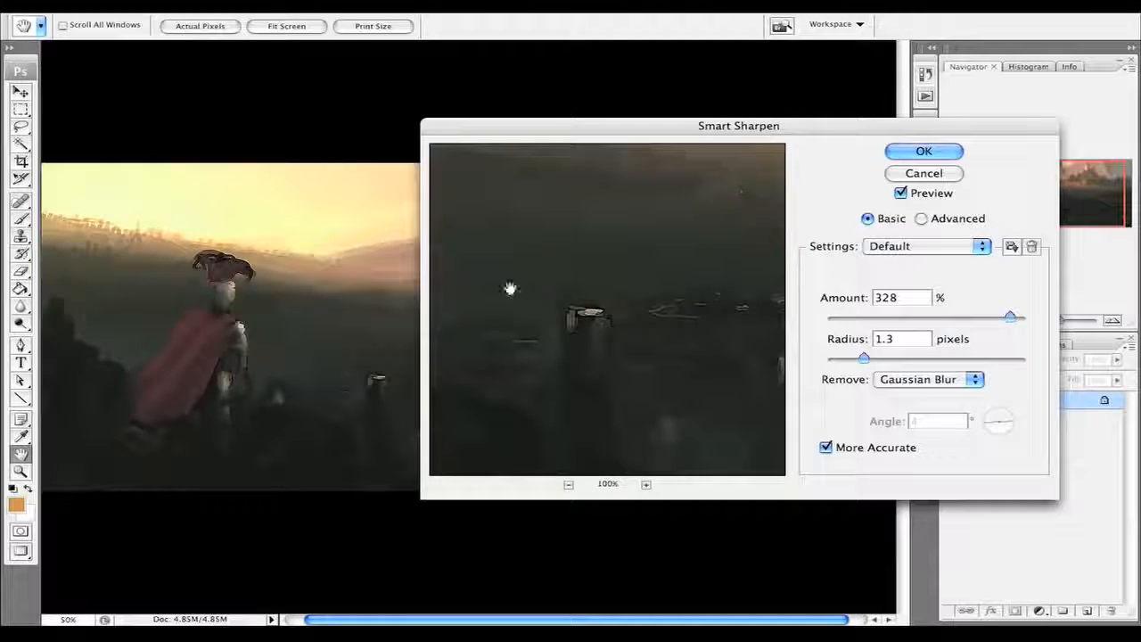
pyautogui.moveTo(509, 288); pyautogui.dragTo(769, 357)
pyautogui.moveTo(538, 308); pyautogui.dragTo(607, 315)
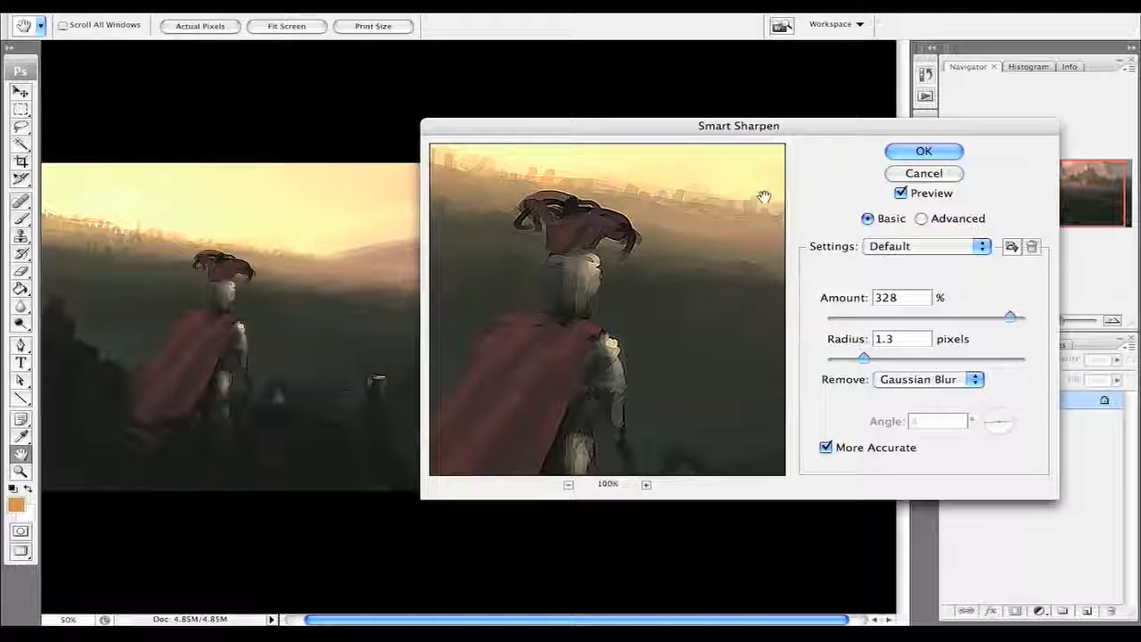
# - Raise the Smart Sharpen Amount to 500% and try Radius values of 1.2, 3.3 and 0.8 pixels
pyautogui.moveTo(865, 360)
pyautogui.mouseDown()
pyautogui.moveTo(878, 363)
pyautogui.moveTo(843, 363)
pyautogui.moveTo(862, 361)
pyautogui.mouseUp()
pyautogui.moveTo(977, 320); pyautogui.dragTo(1027, 317)
pyautogui.moveTo(820, 128); pyautogui.dragTo(724, 197)
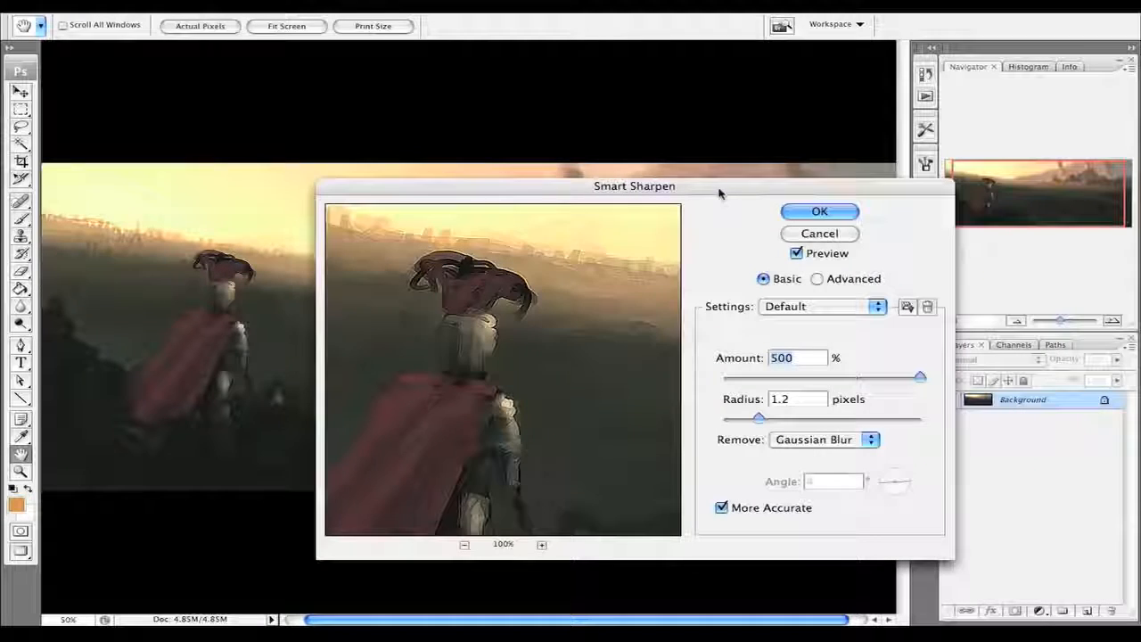
pyautogui.moveTo(796, 189); pyautogui.dragTo(937, 316)
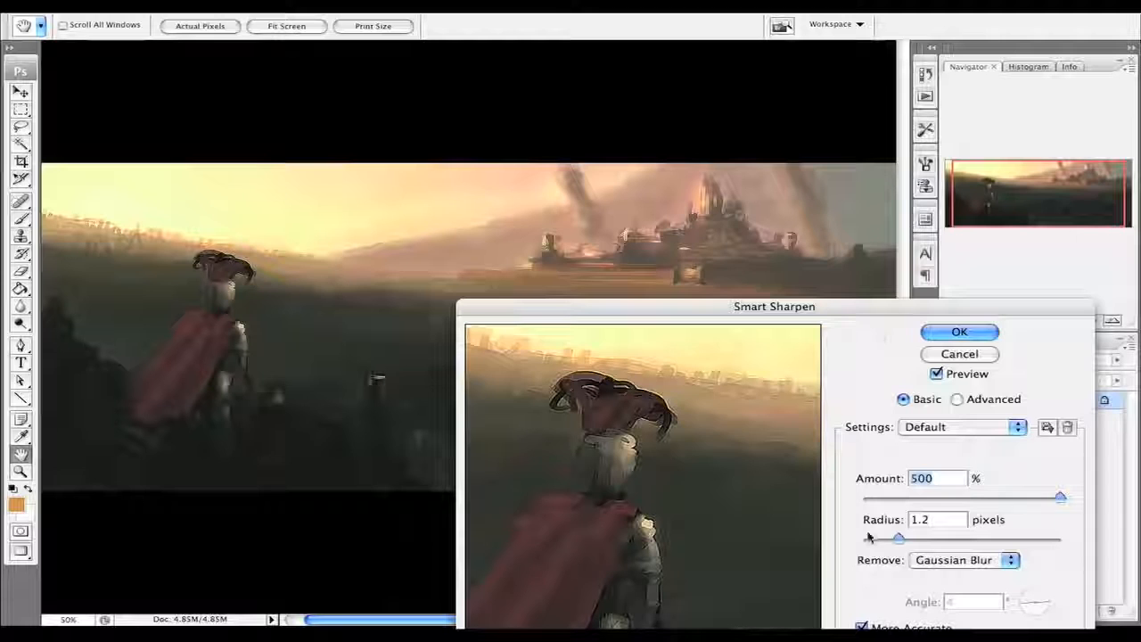
pyautogui.moveTo(898, 540); pyautogui.dragTo(928, 538)
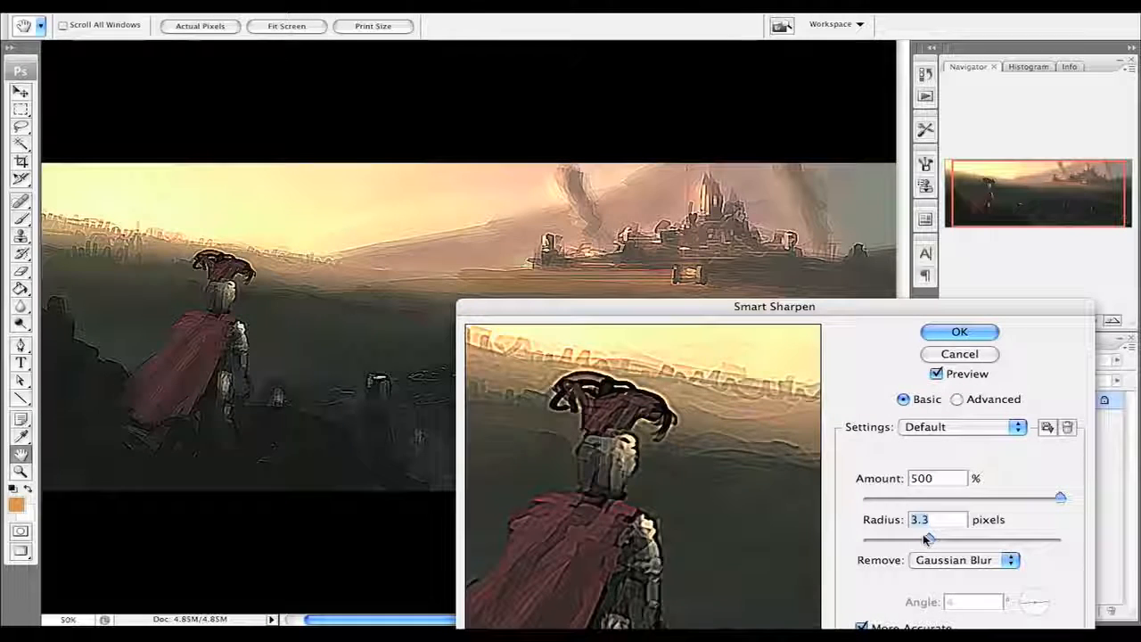
pyautogui.moveTo(920, 538); pyautogui.dragTo(891, 539)
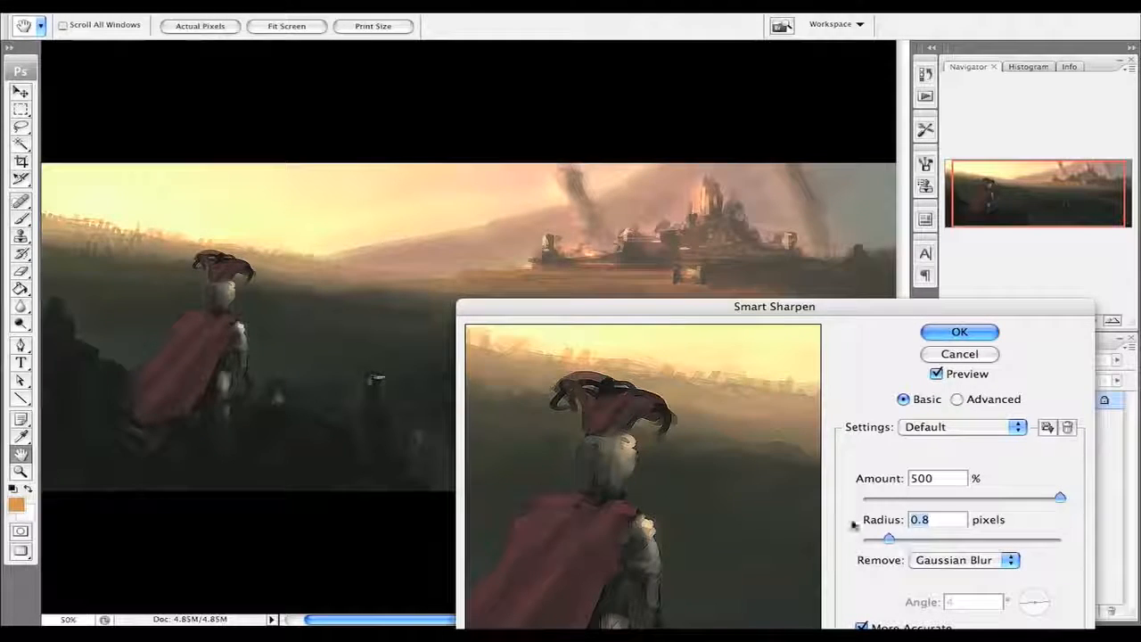
# - Set the Smart Sharpen Radius to 1.2 pixels and lower the Amount slightly below 500%, judging the effect on the castle
pyautogui.moveTo(647, 460); pyautogui.dragTo(763, 417)
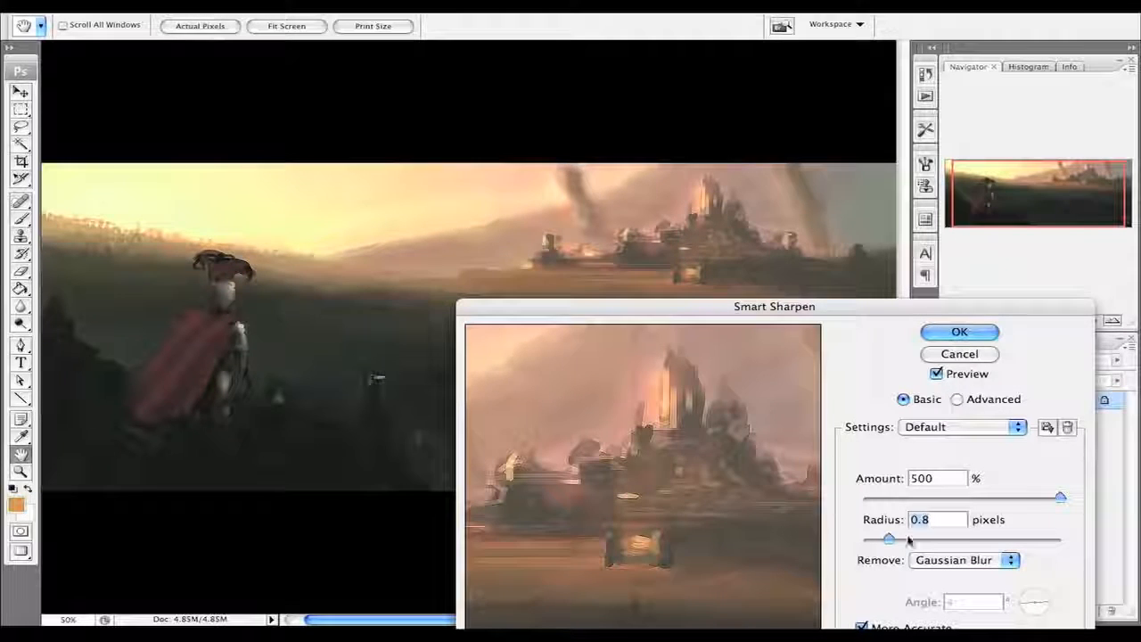
pyautogui.click(937, 375)
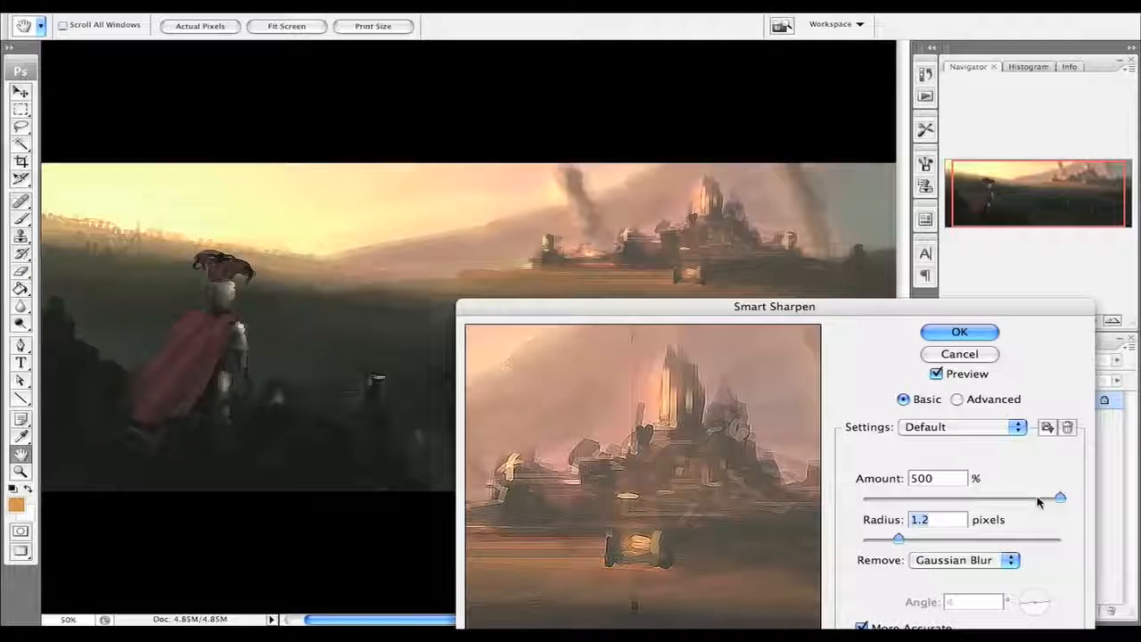
pyautogui.moveTo(1037, 499)
pyautogui.mouseDown()
pyautogui.moveTo(993, 498)
pyautogui.moveTo(1021, 496)
pyautogui.mouseUp()
# - Compare the painting with and without the Smart Sharpen preview, and apply the filter
pyautogui.moveTo(843, 313); pyautogui.dragTo(930, 527)
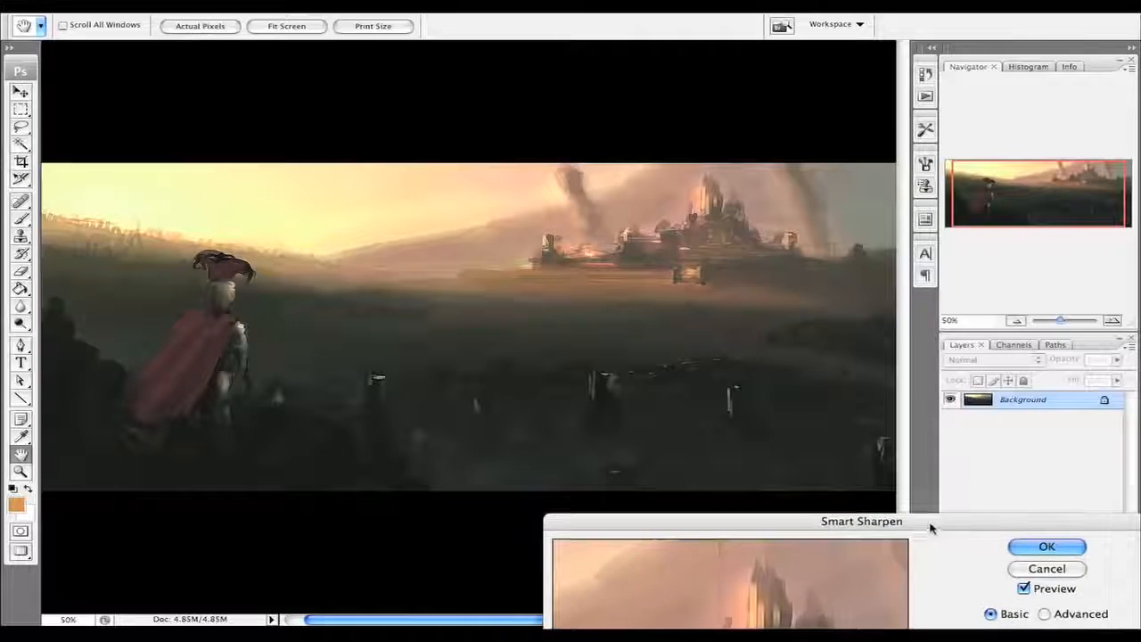
pyautogui.click(1024, 589)
pyautogui.click(1023, 589)
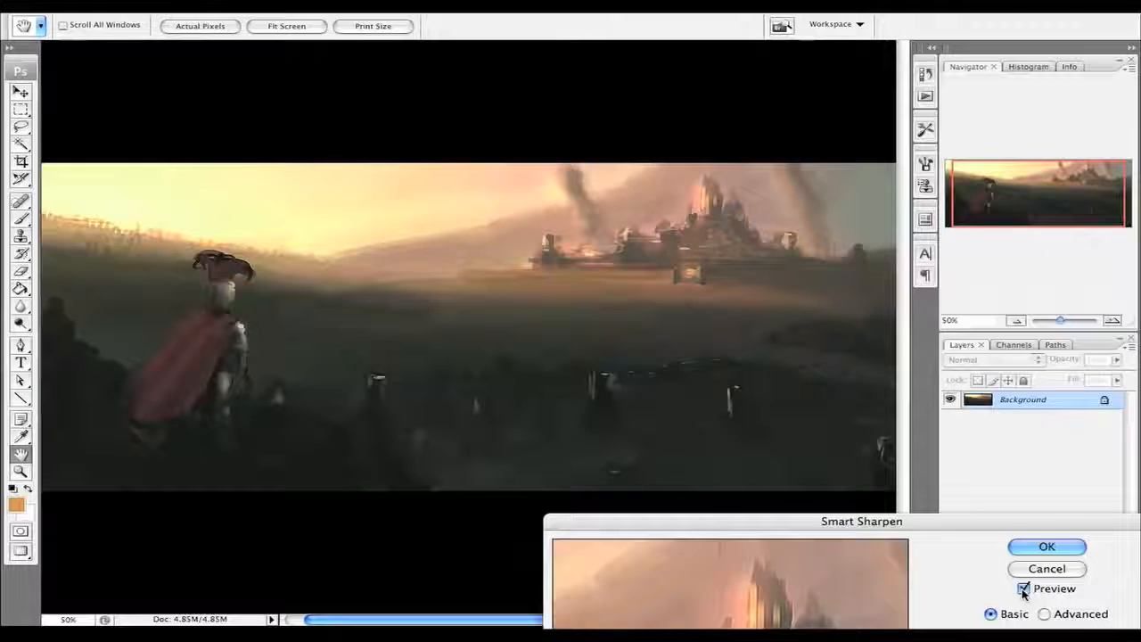
pyautogui.click(1023, 590)
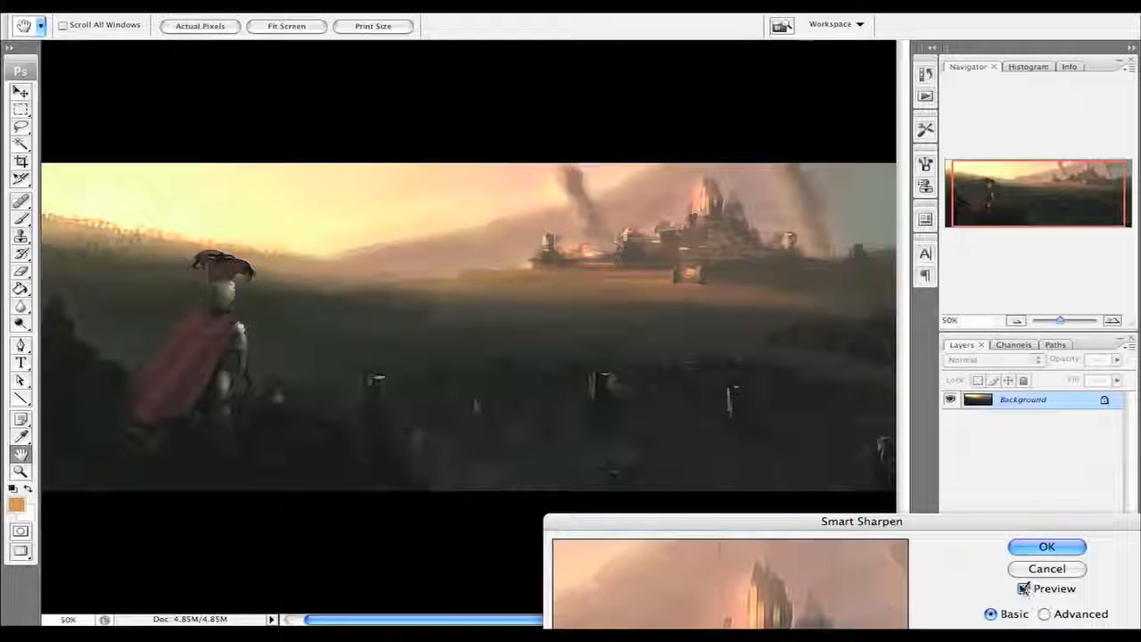
pyautogui.click(1024, 589)
pyautogui.click(1023, 589)
pyautogui.click(1024, 590)
pyautogui.click(1025, 589)
pyautogui.click(1026, 589)
pyautogui.click(1026, 589)
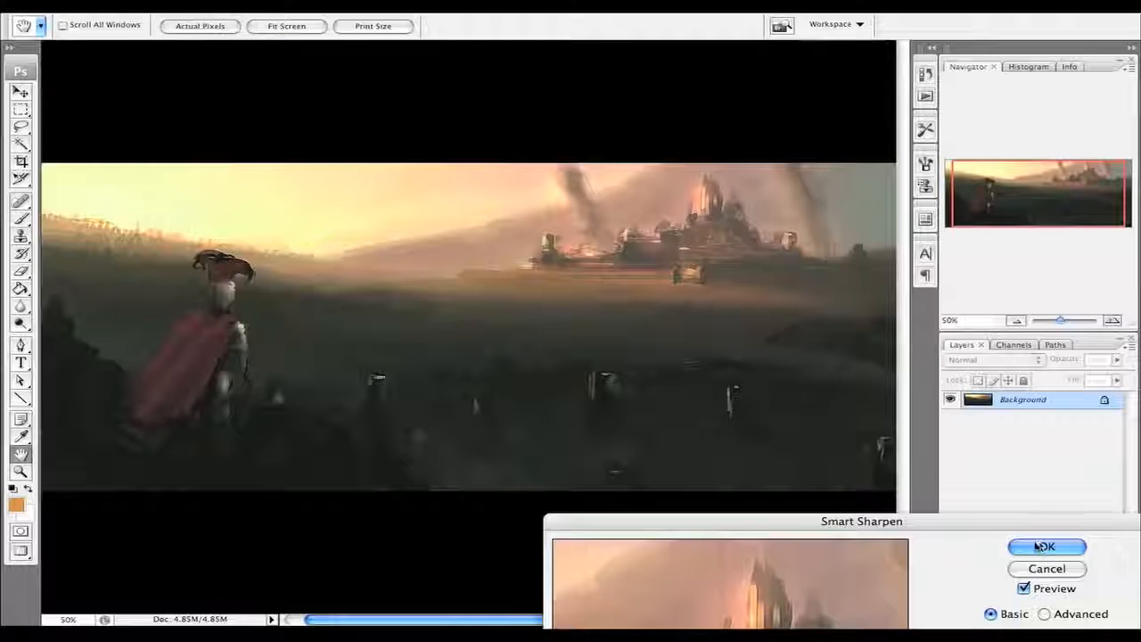
pyautogui.click(1043, 547)
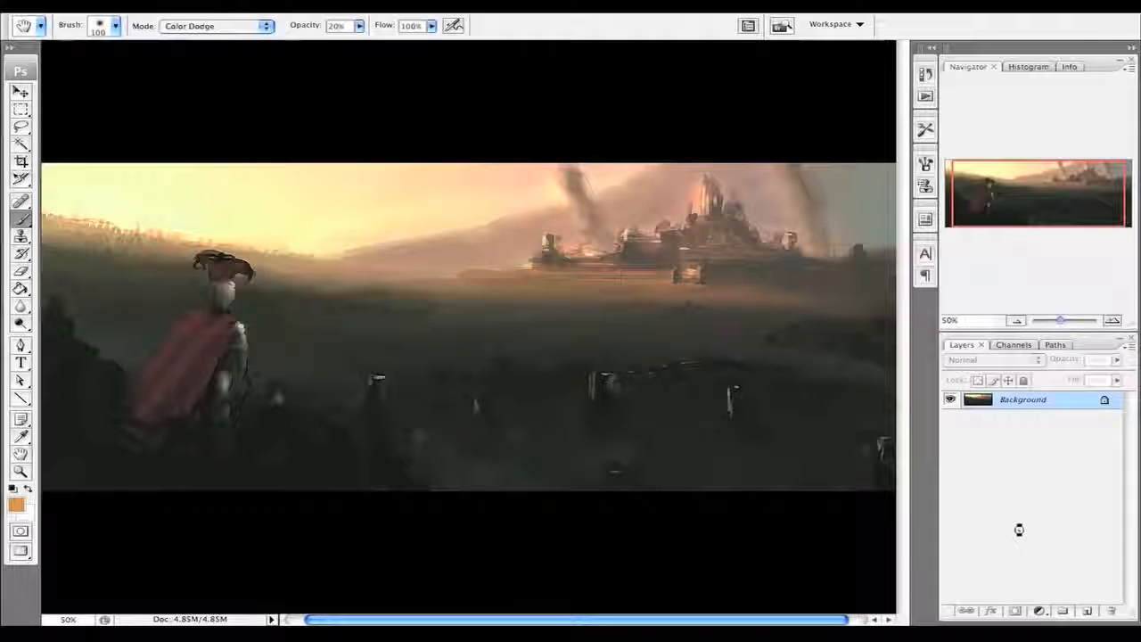
# - View the finished painting in full screen mode without the interface, fitted to the screen
pyautogui.click(1016, 321)
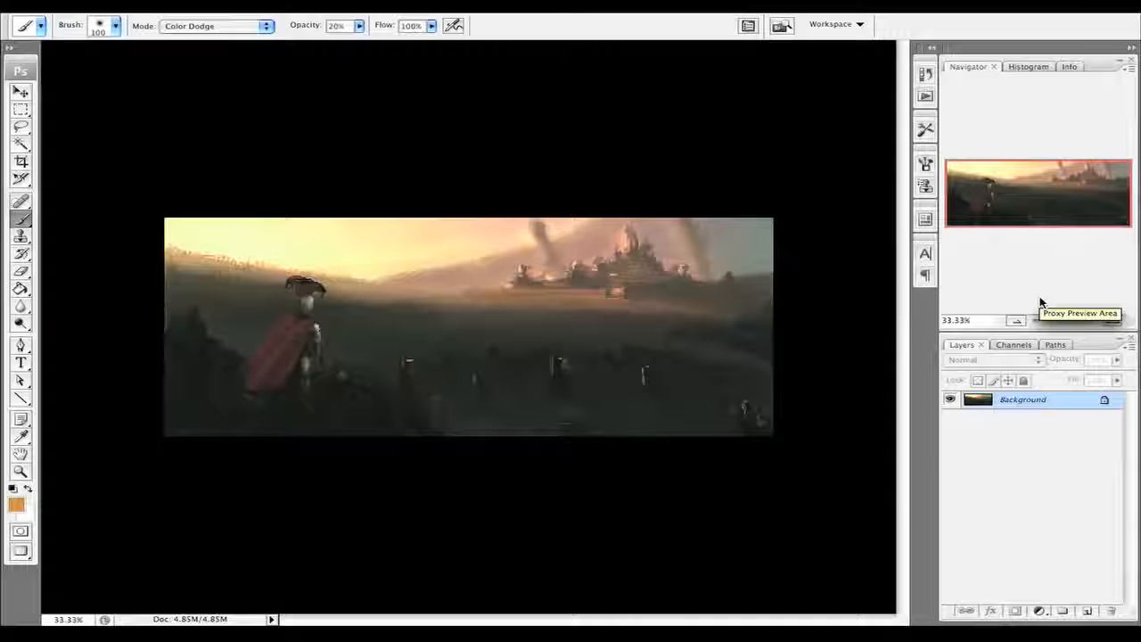
pyautogui.press('Tab')
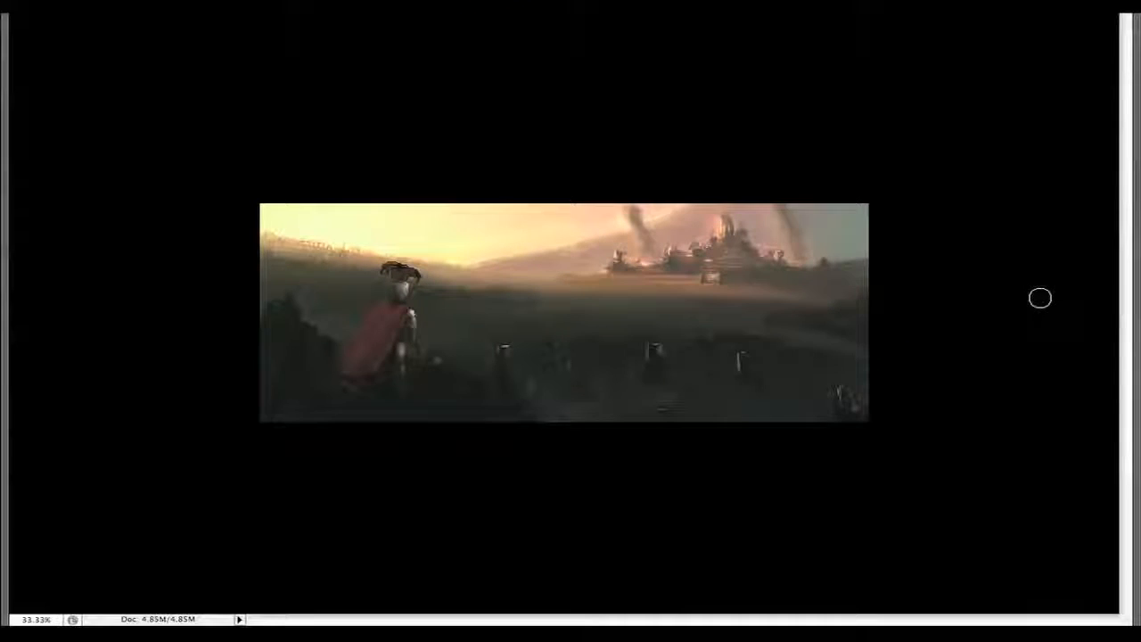
pyautogui.press('f')
pyautogui.press('f')
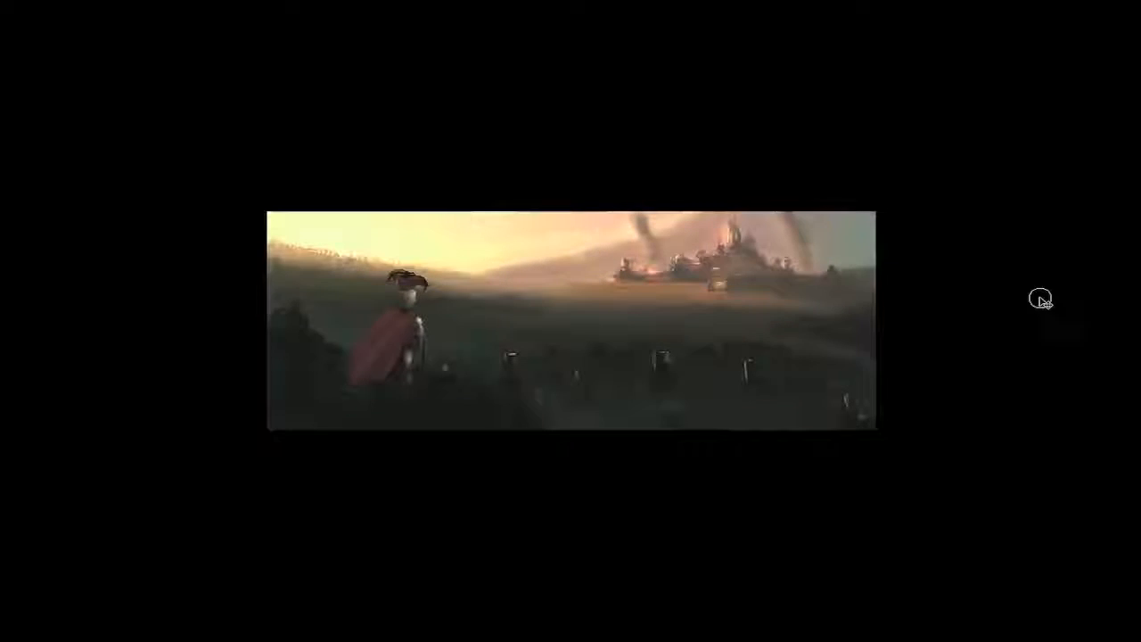
pyautogui.hotkey('ctrl', '0')
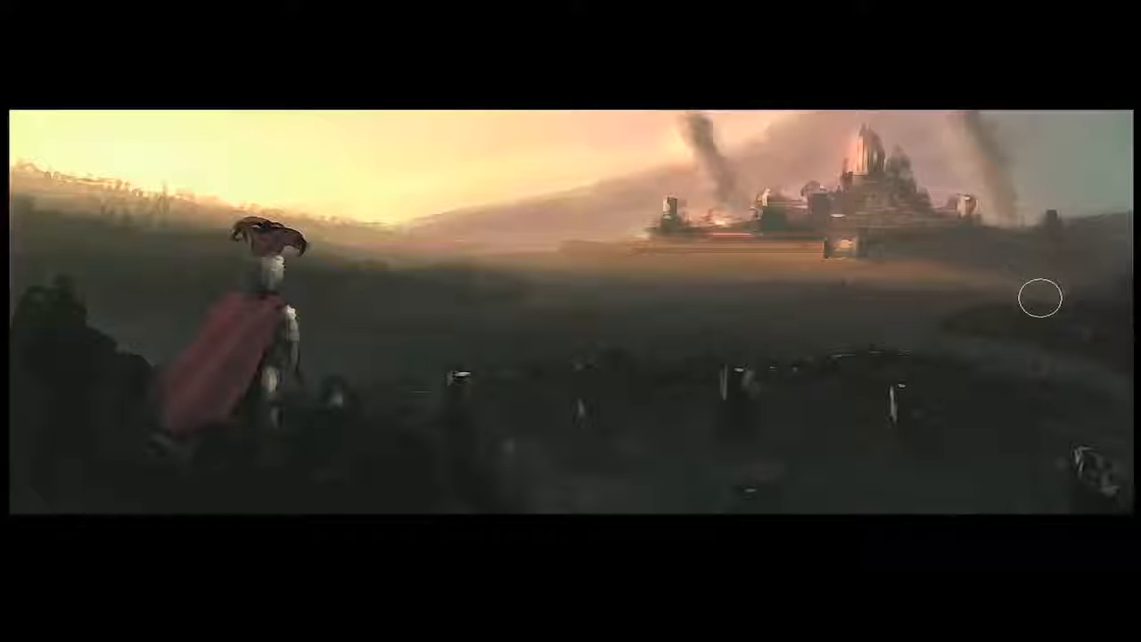